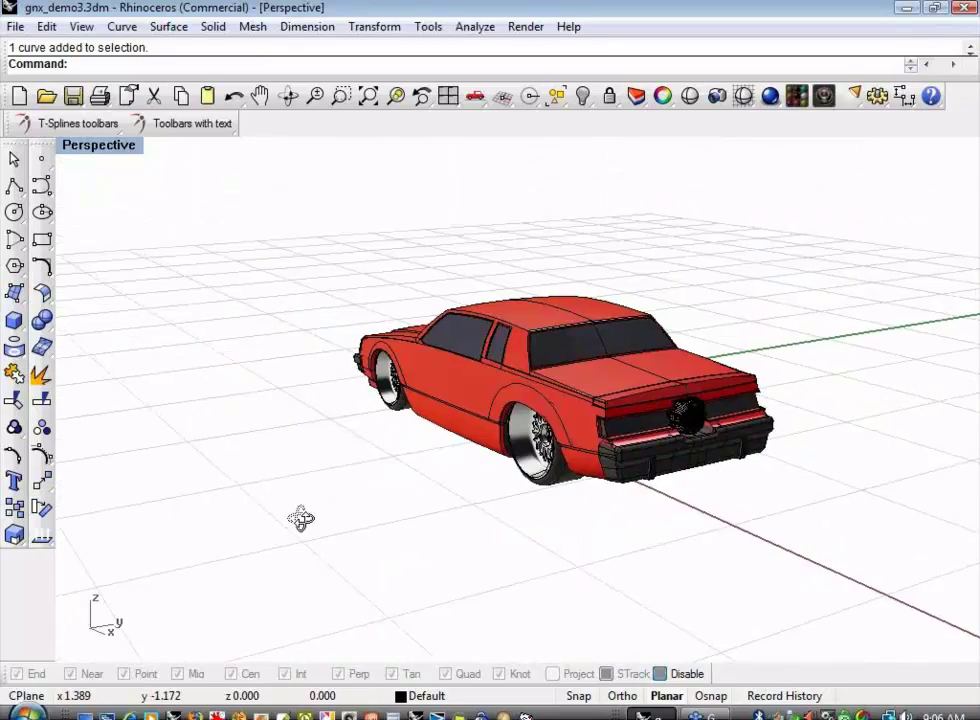
- Examine the red car model from several angles, focusing on the hood and its scoop
scroll(457, 437, "up", 5)
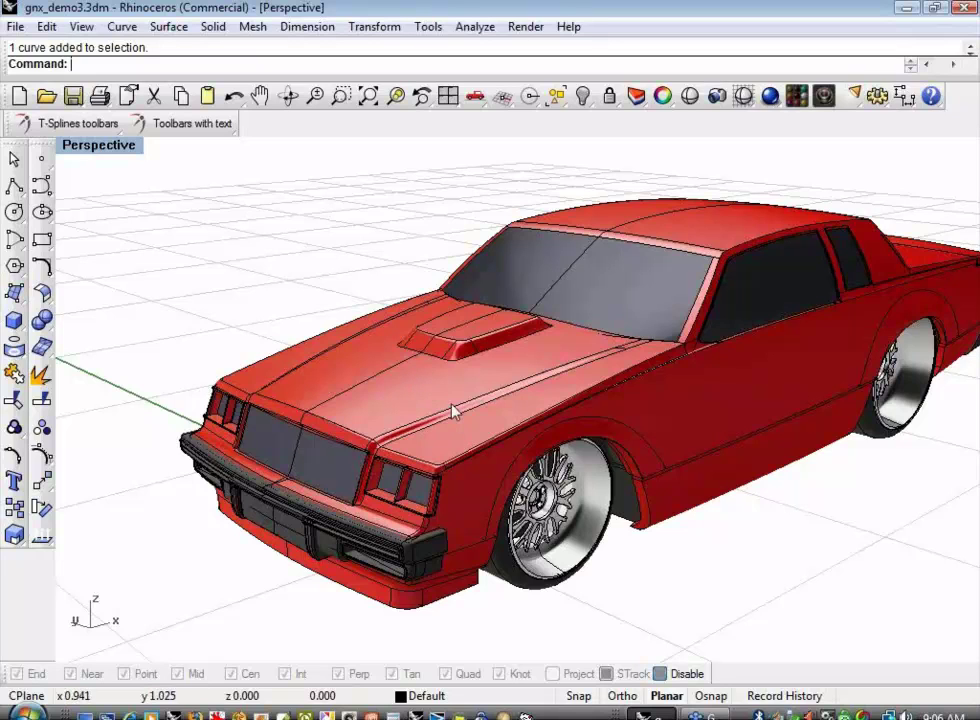
scroll(453, 409, "down", 5)
right_click_drag(453, 424, 465, 455)
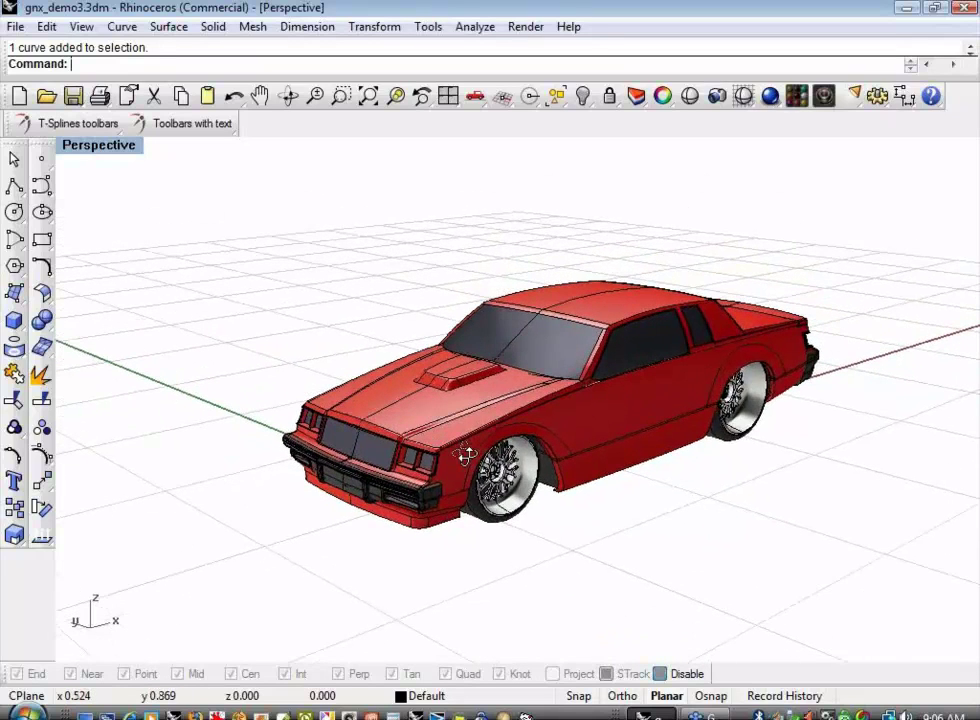
scroll(444, 394, "up", 5)
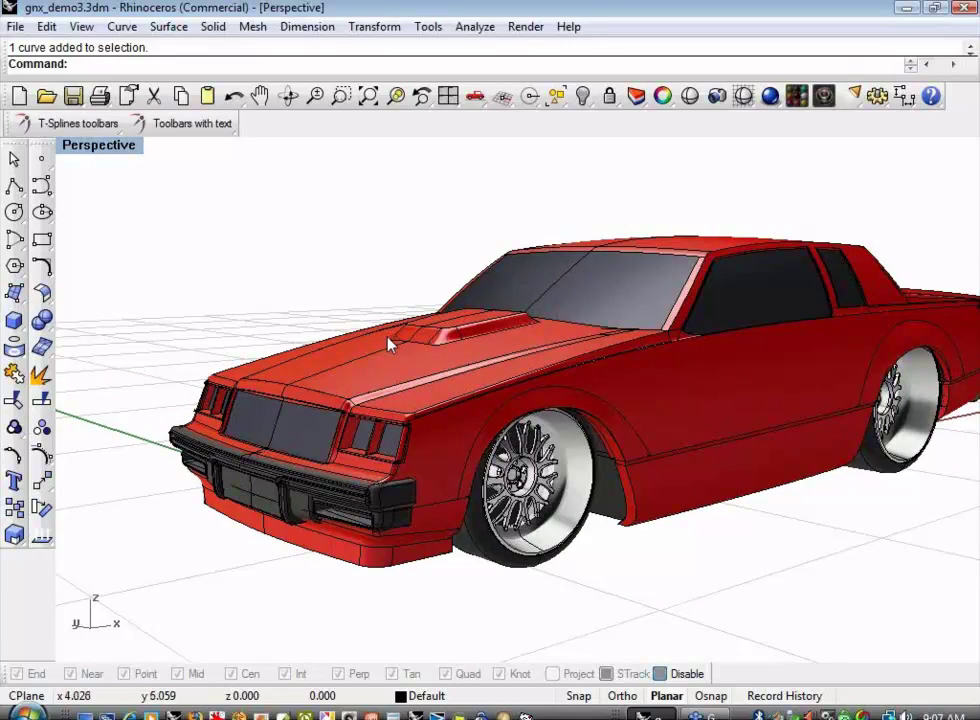
right_click_drag(394, 340, 400, 349)
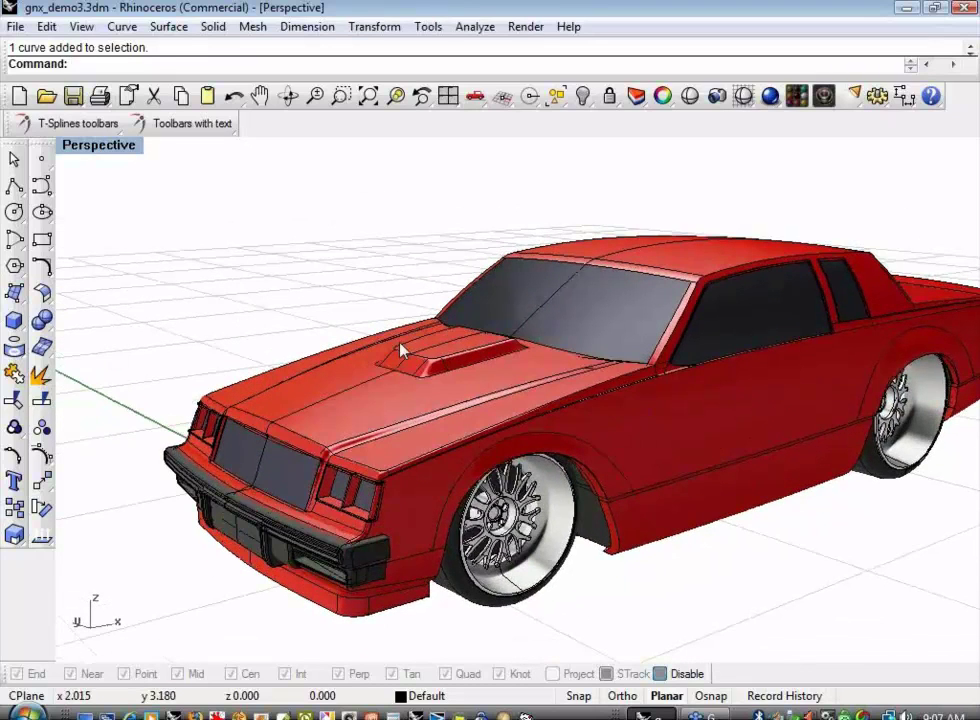
right_click_drag(385, 385, 390, 416, "shift")
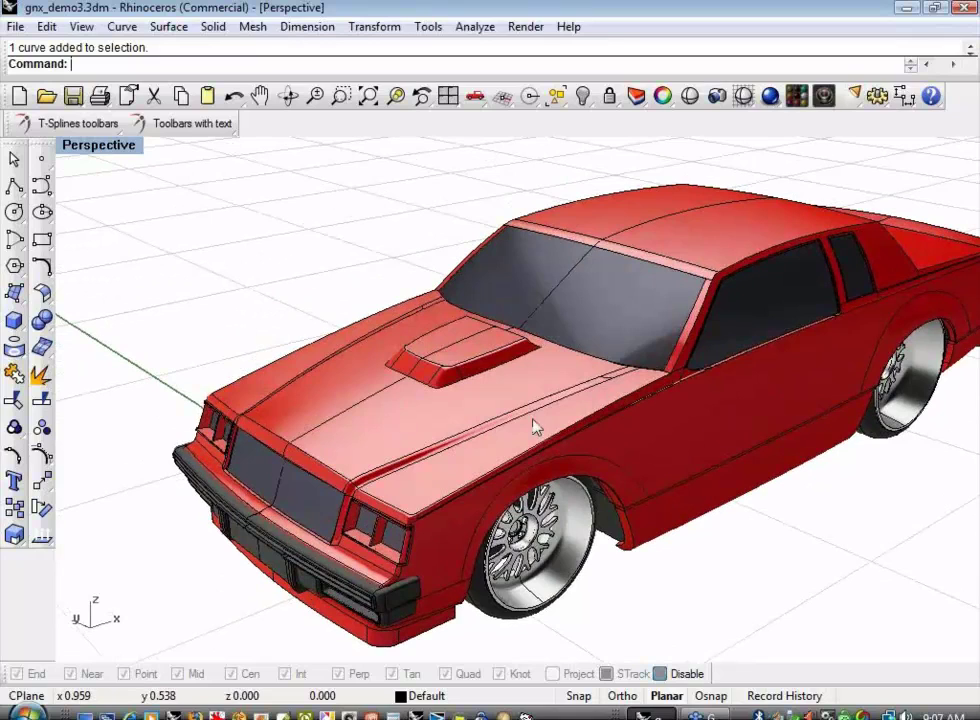
right_click_drag(534, 427, 470, 416)
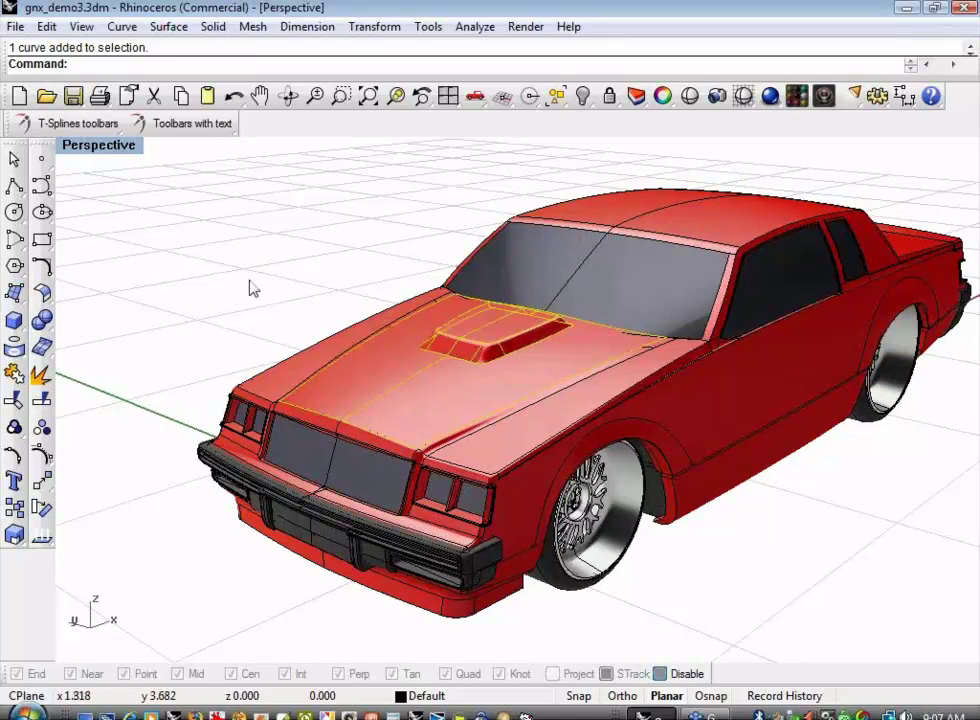
- Isolate the central hood panel with its scoop by hiding every other part of the car
left_click(300, 289)
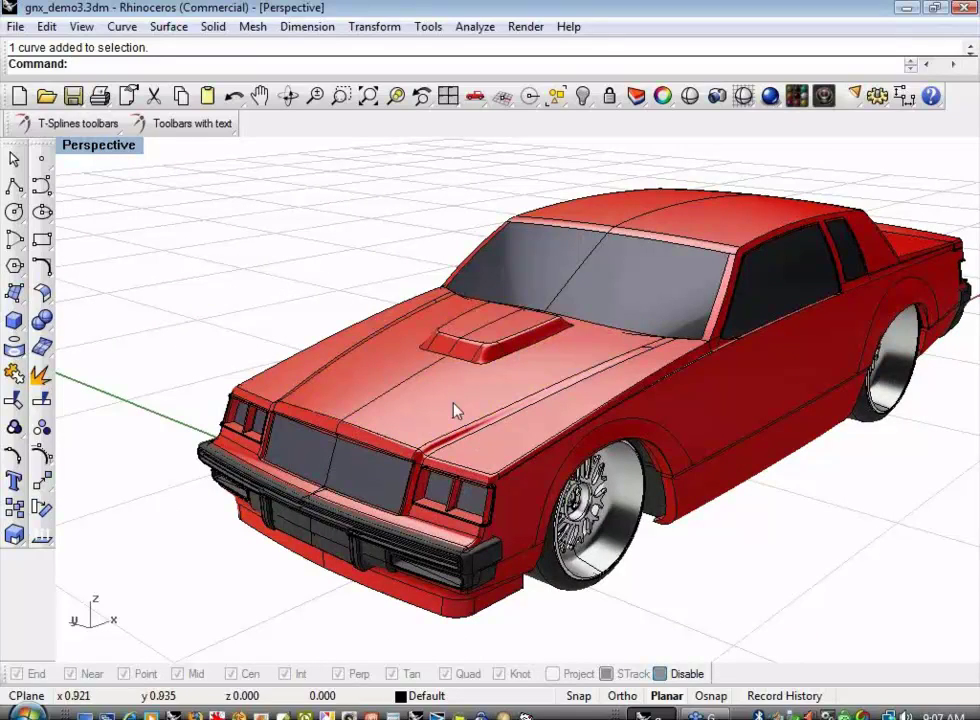
left_click(365, 344)
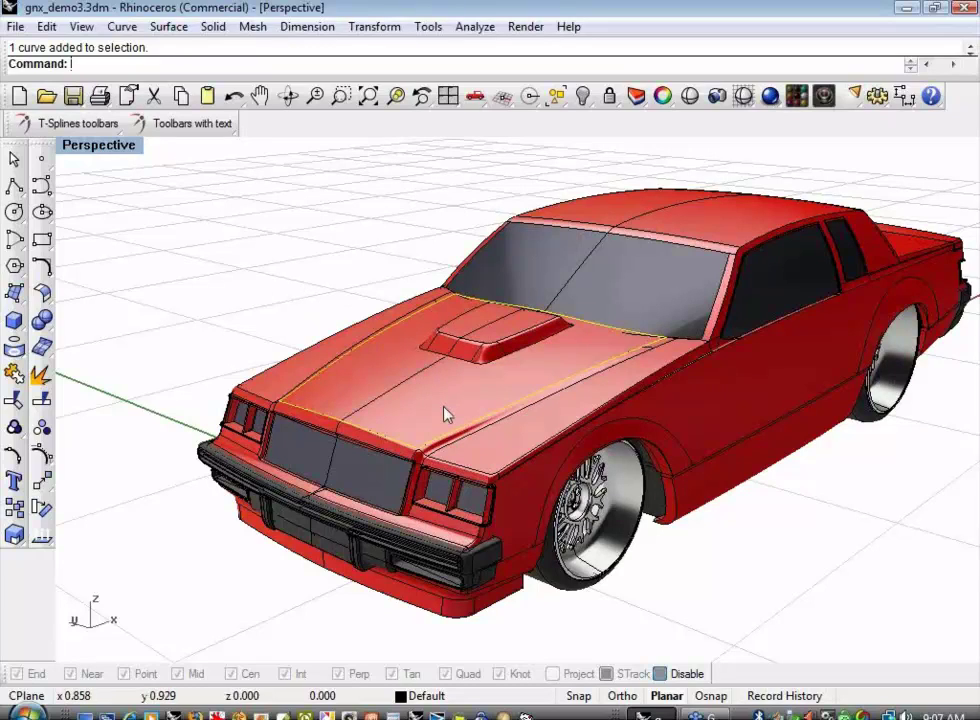
left_click(446, 415)
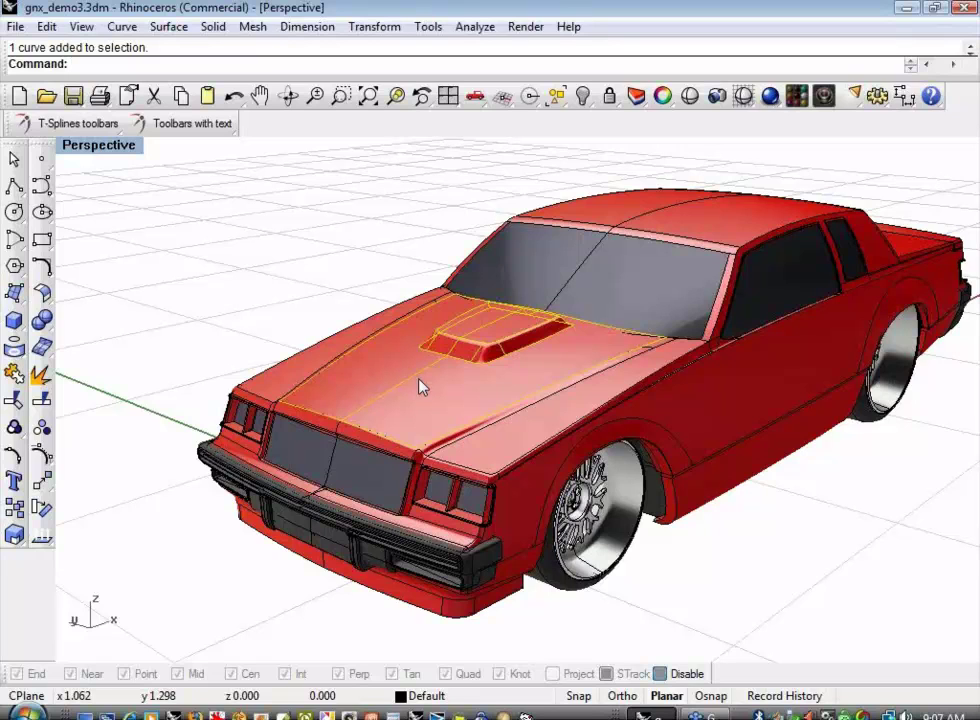
type("e")
key("Return")
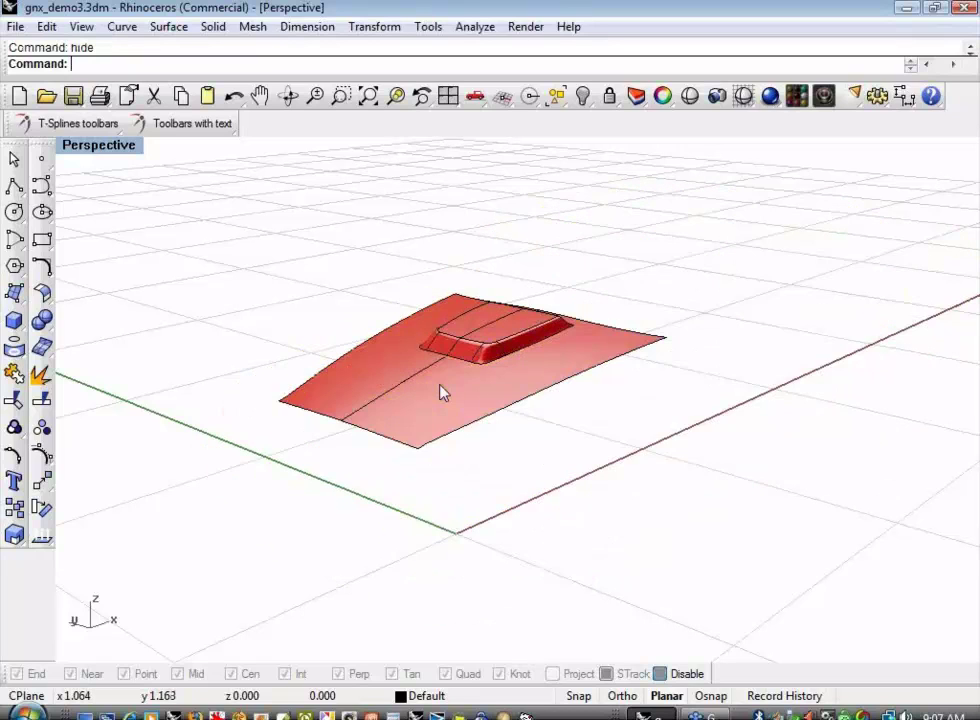
- Extract the flat half-hood surface beside the scoop from the hood polysurface
right_click_drag(459, 372, 480, 385, "shift")
middle_click(480, 385)
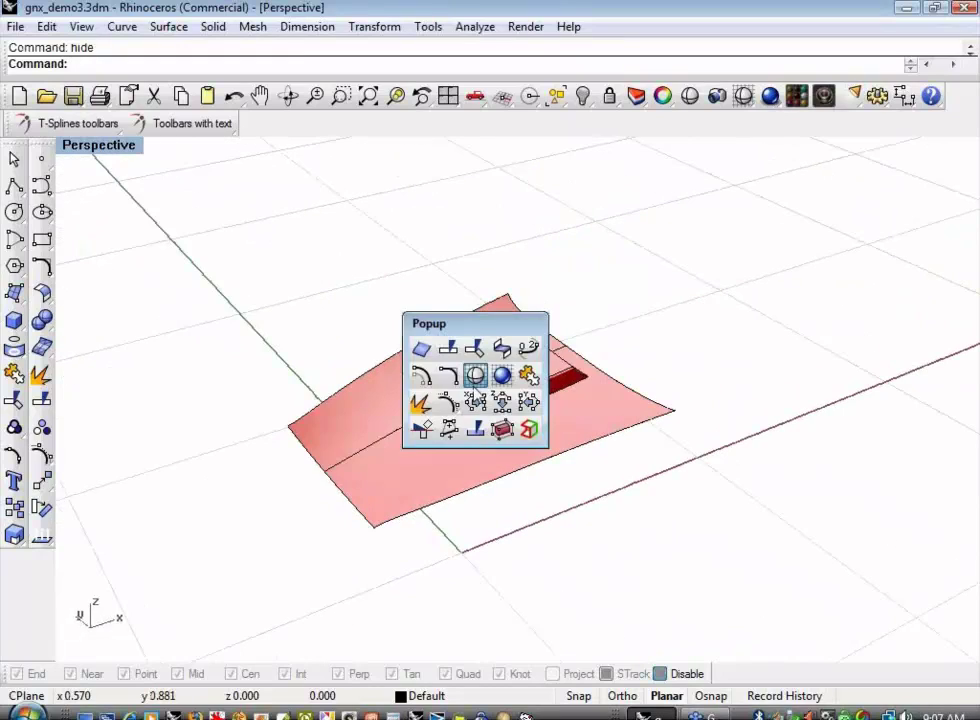
left_click(418, 398)
left_click(440, 448)
key("Return")
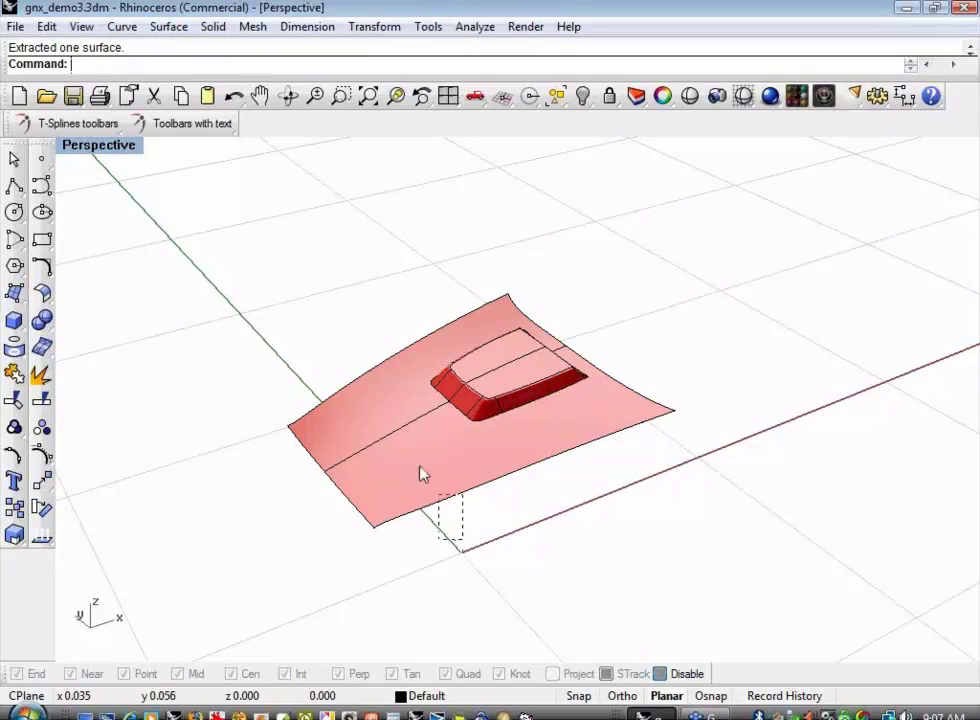
- Hide the remaining hood and scoop pieces, leaving only the extracted half-hood surface and the hood outline curve
left_click_drag(422, 475, 426, 479)
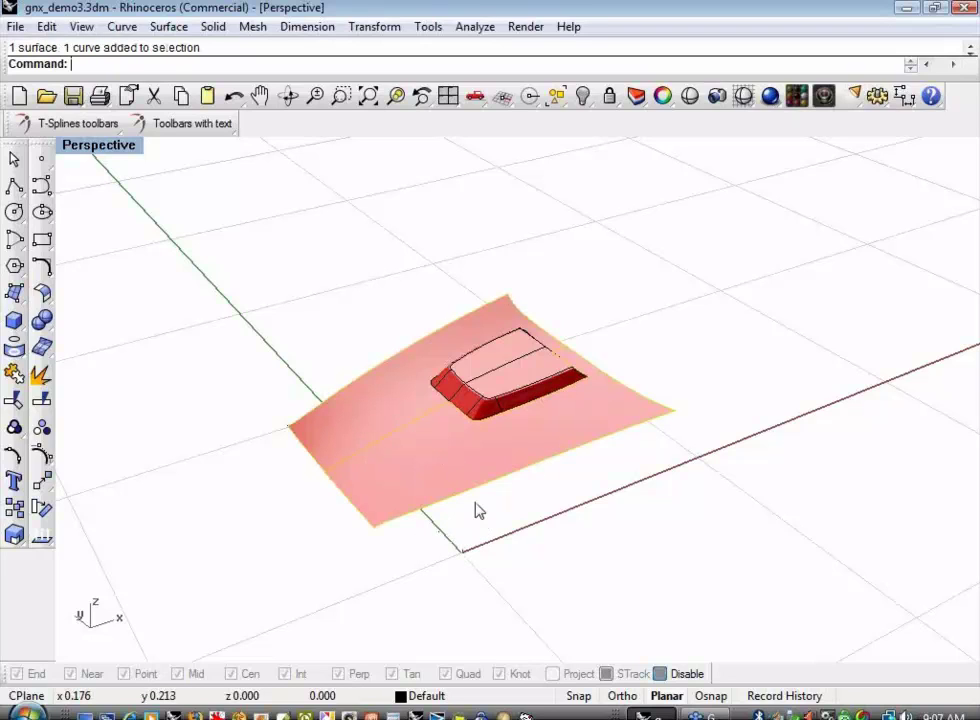
type("hide")
key("Return")
- Examine the hood outline curve and the trimmed half-hood surface by highlighting the geometry and clearing the selection
right_click_drag(495, 500, 529, 443, "shift")
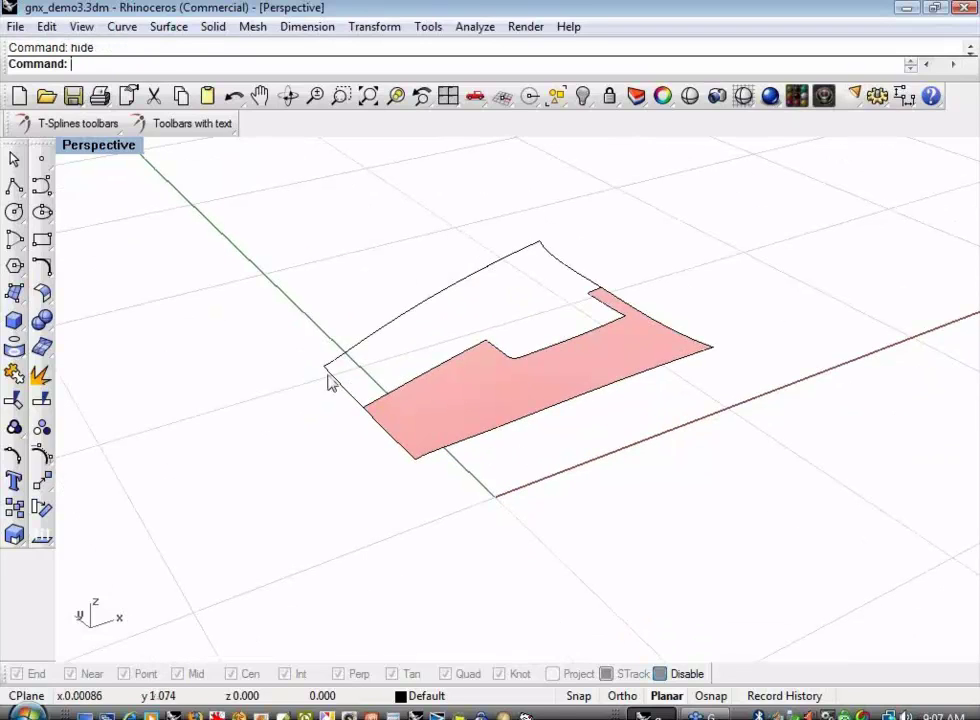
left_click(326, 374)
key("Escape")
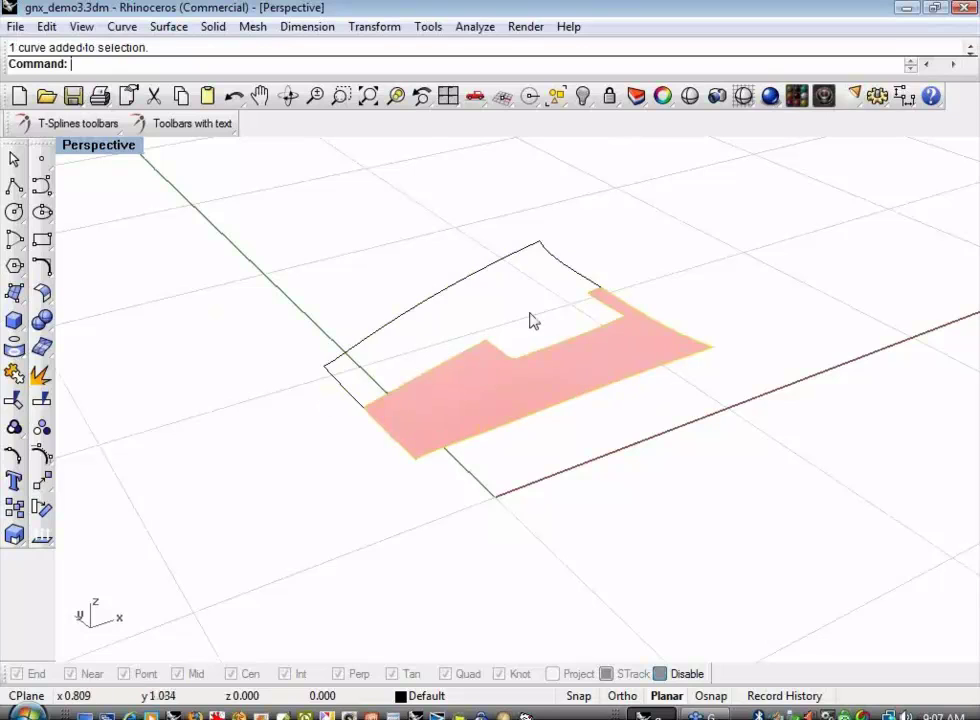
scroll(521, 336, "up", 3)
key("Escape")
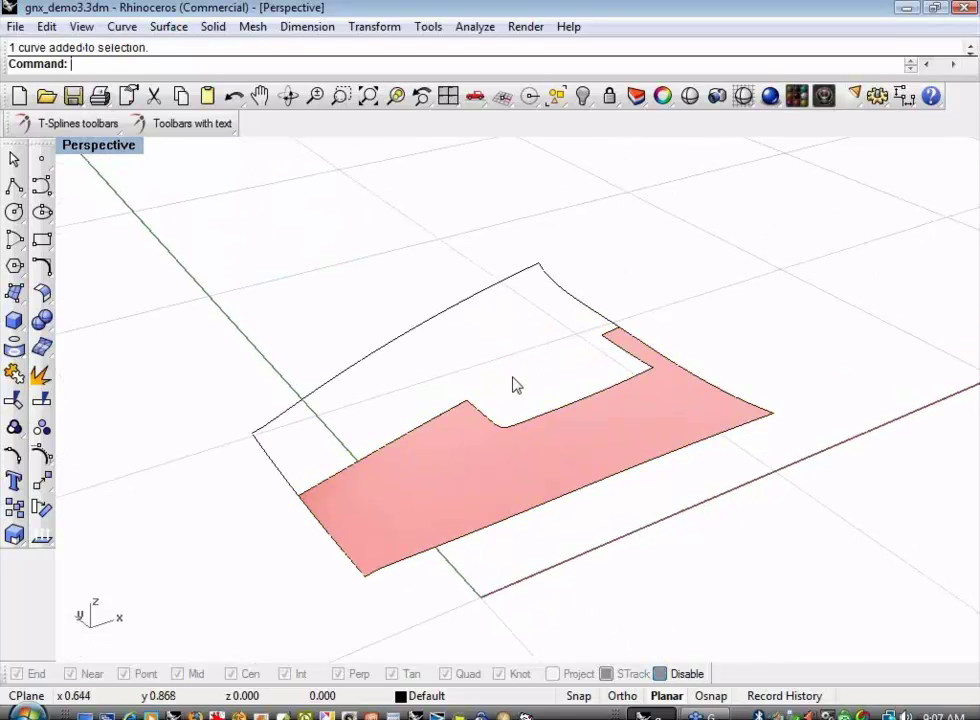
right_click_drag(516, 384, 523, 361, "shift")
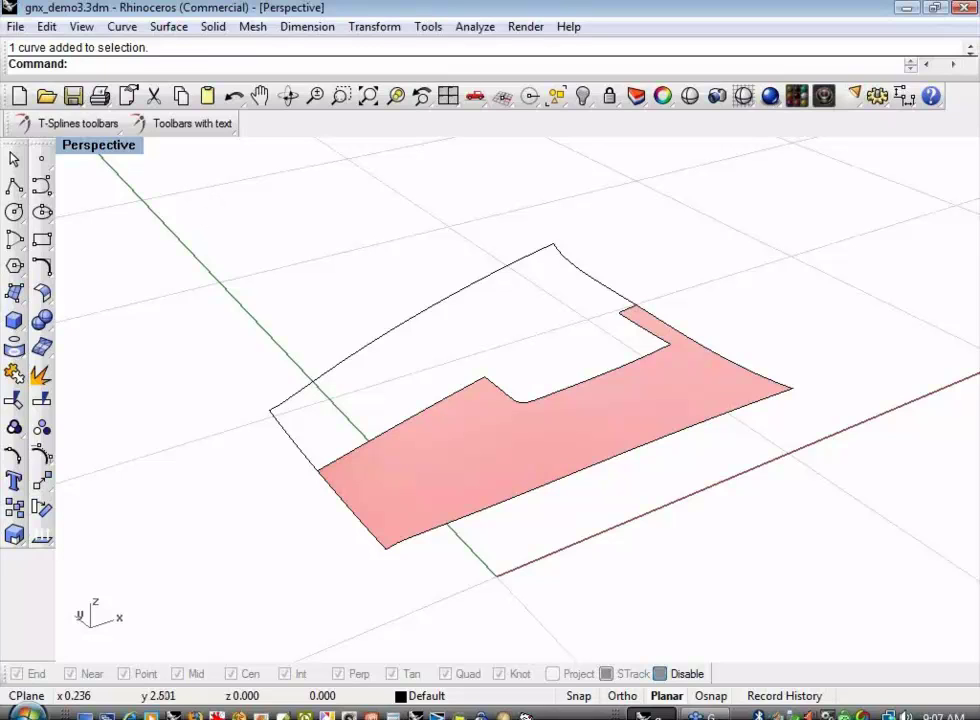
- Rebuild the trimmed half-hood surface with 8 points and degree 3 in both U and V, deleting the input and retrimming
type("Reb")
key("Return")
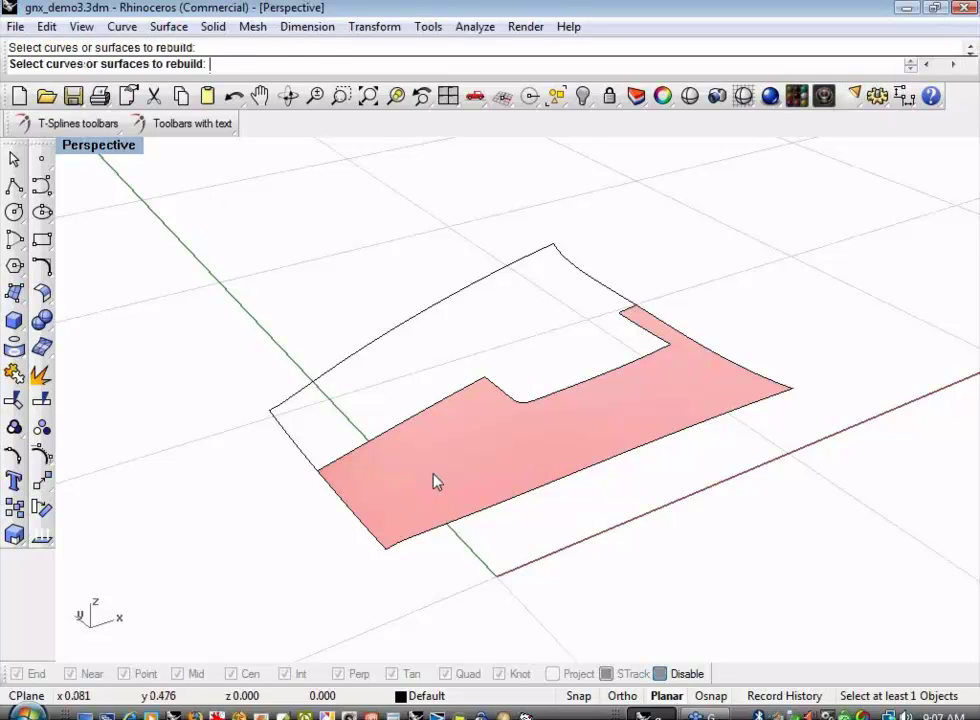
left_click(436, 482)
key("Return")
left_click_drag(508, 199, 219, 169)
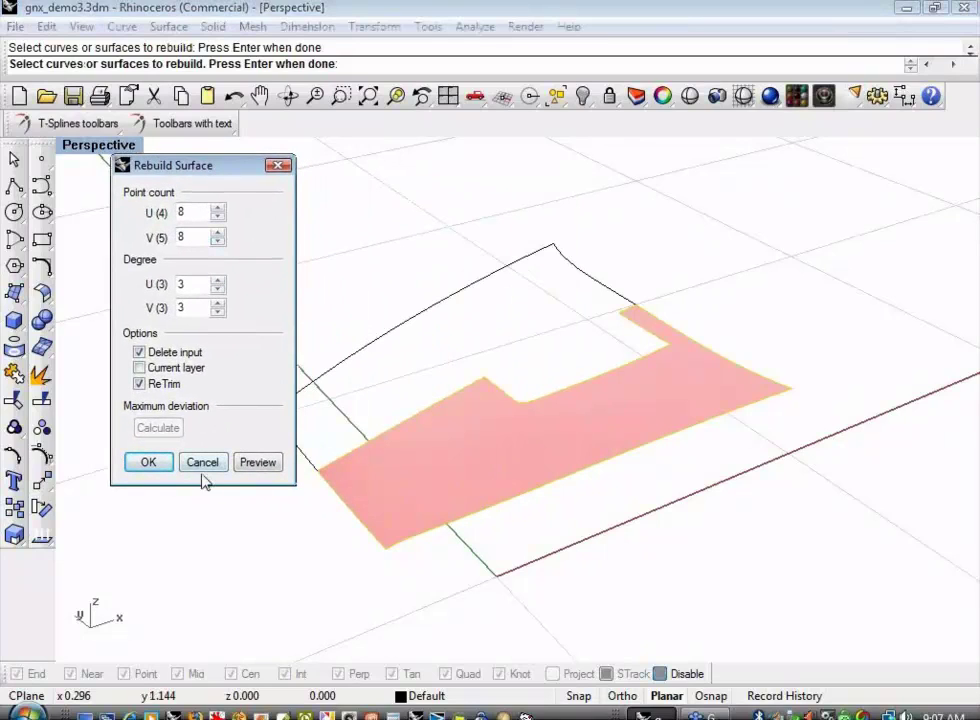
left_click(149, 462)
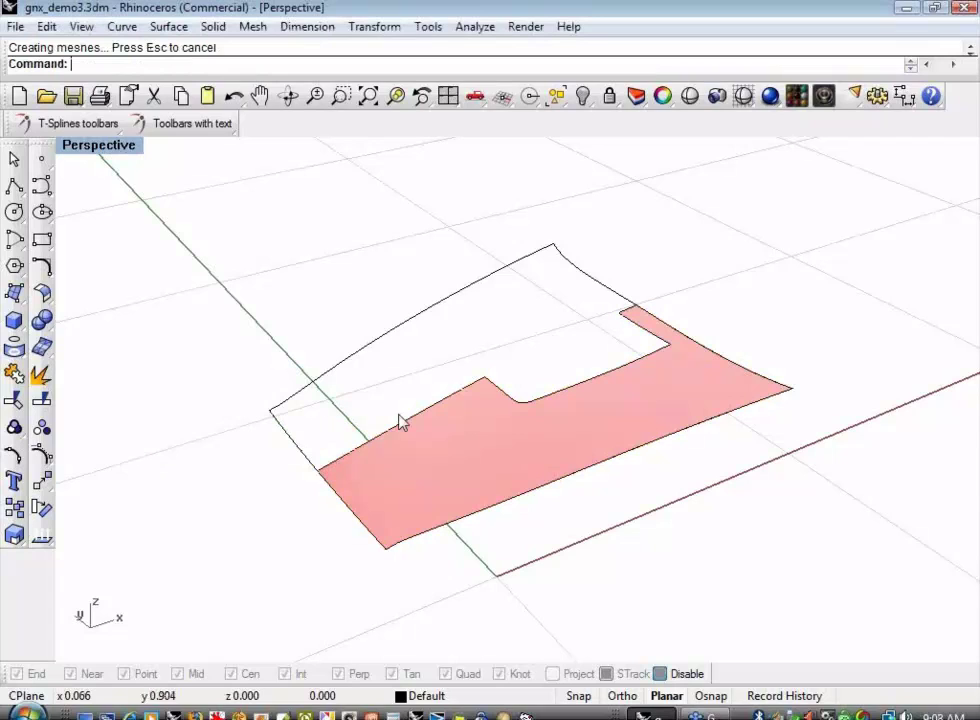
- Convert the rebuilt half-hood surface to a T-spline surface without keeping a copy
left_click(192, 123)
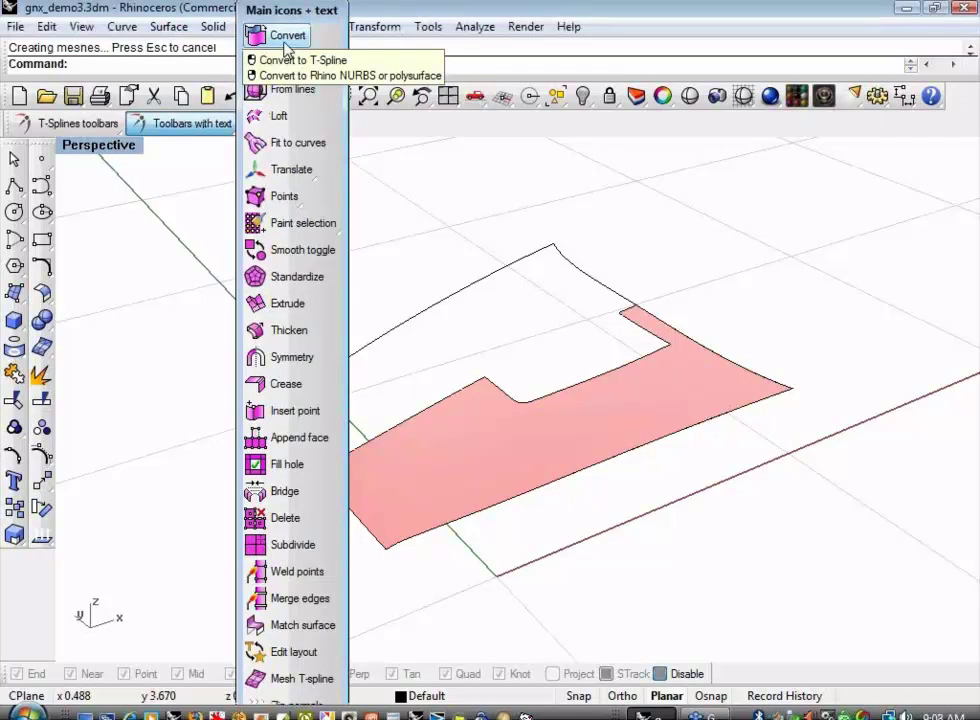
left_click(289, 45)
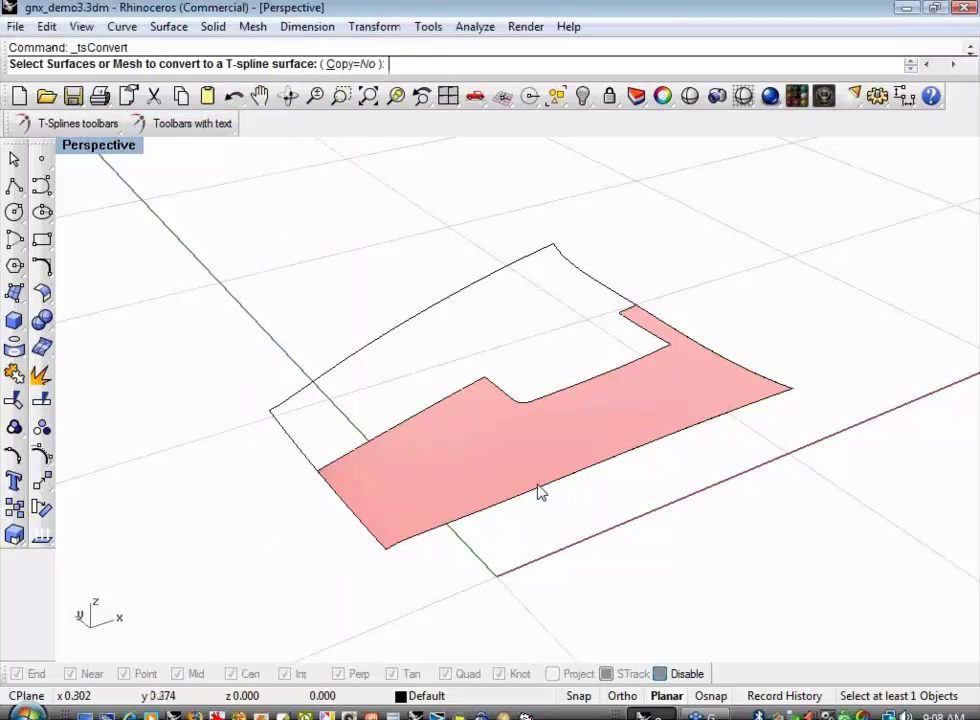
left_click(452, 445)
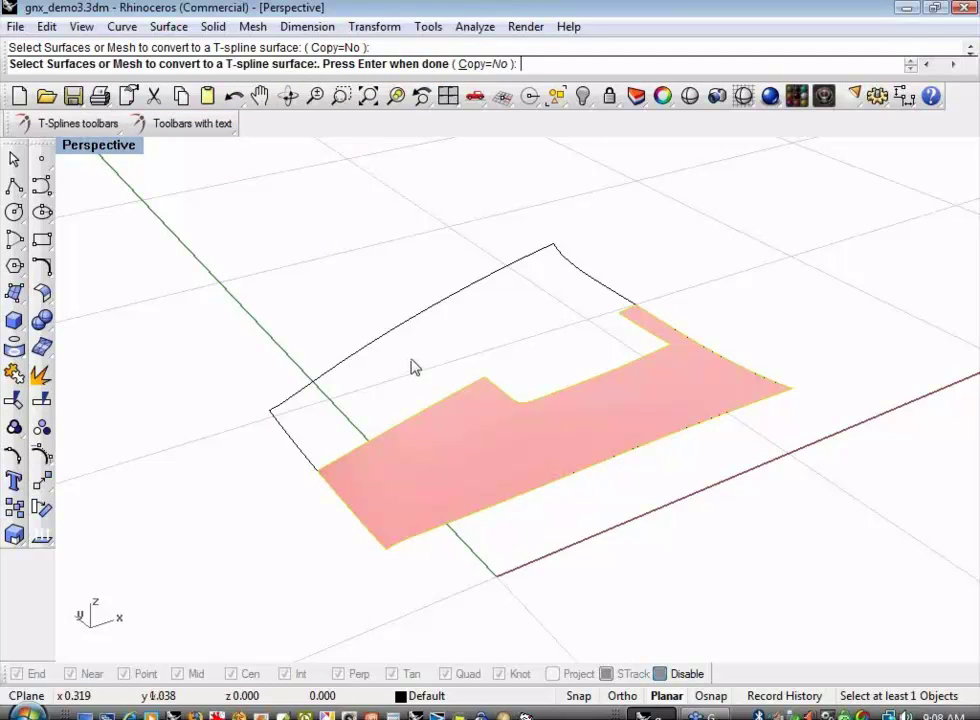
key("Return")
- Examine the T-spline hood surface and its face grid from different angles, toggling the smooth display
mouse_move(425, 378)
right_mouse_down()
mouse_move(536, 387)
mouse_move(520, 408)
right_mouse_up()
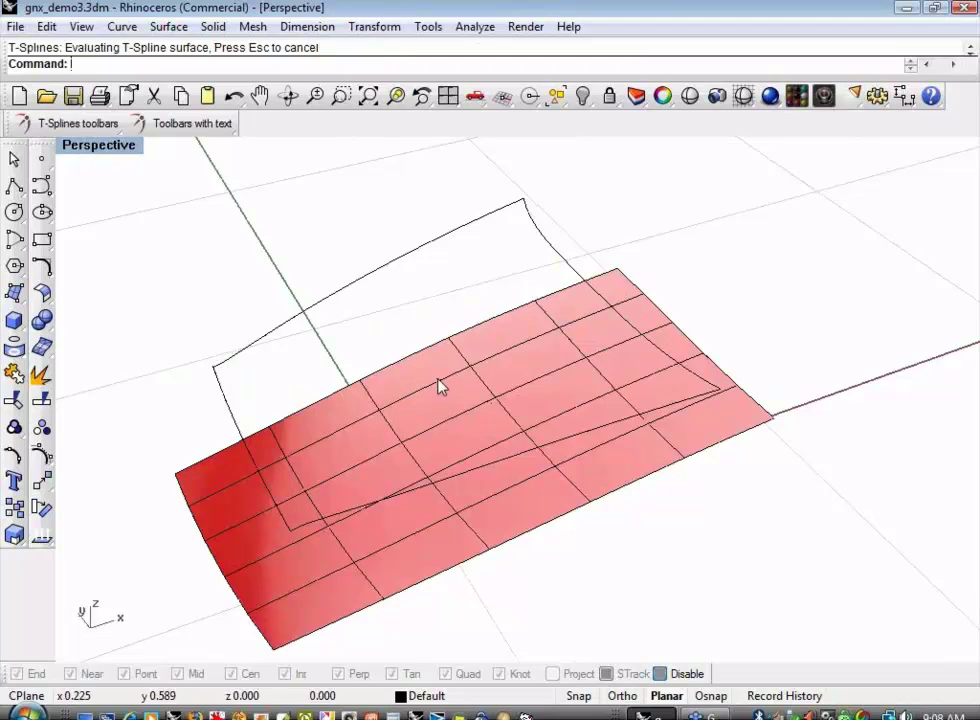
mouse_move(440, 387)
right_mouse_down()
mouse_move(431, 407)
mouse_move(440, 407)
right_mouse_up()
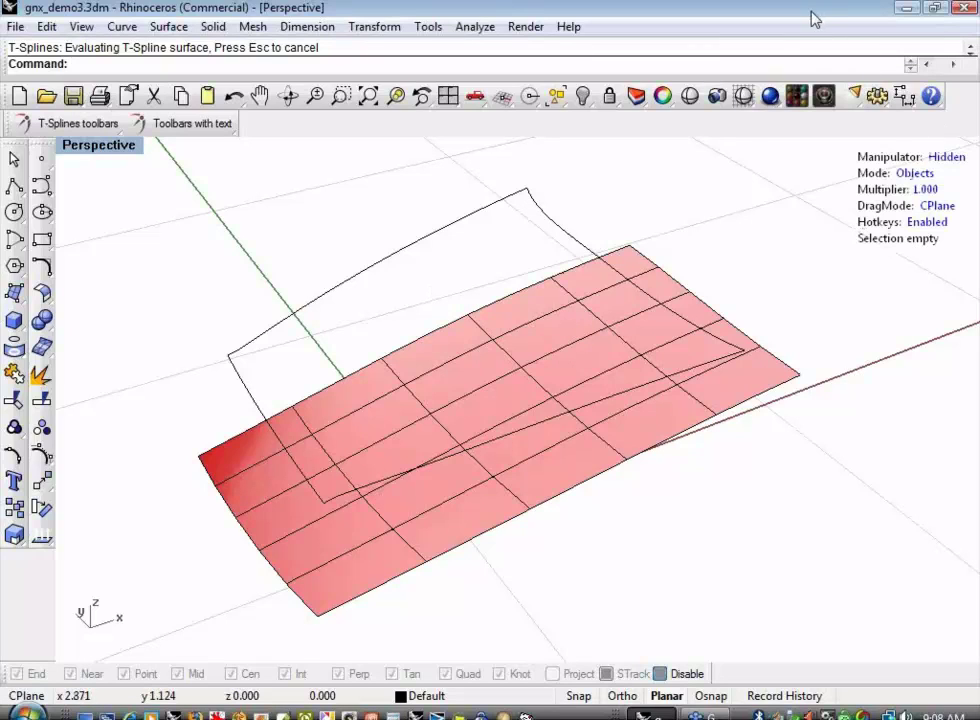
right_click_drag(792, 236, 771, 243)
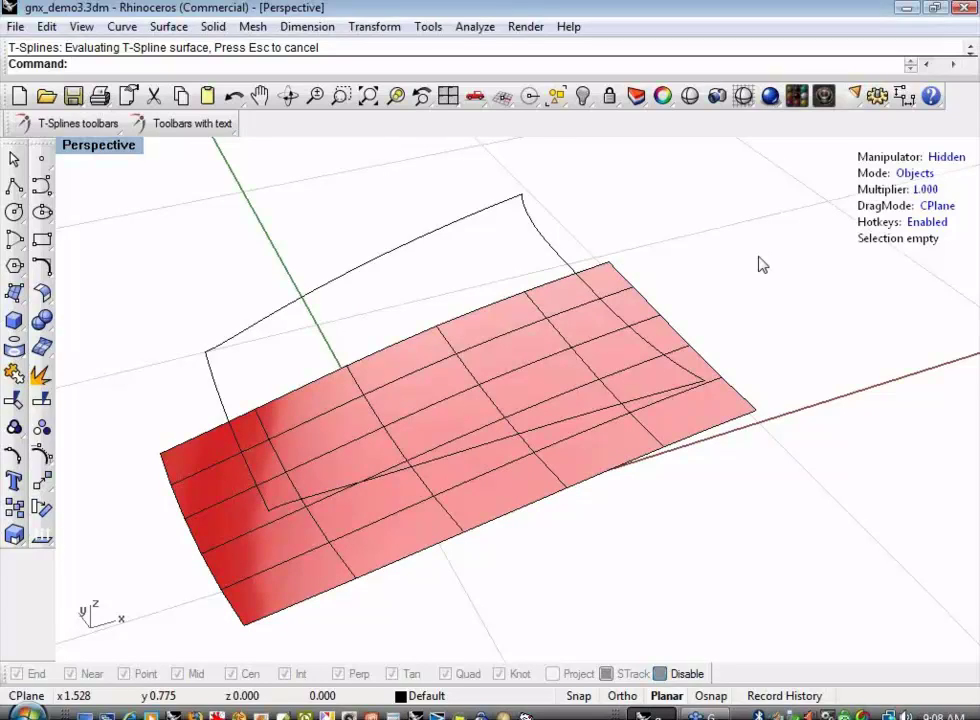
mouse_move(766, 258)
right_mouse_down()
mouse_move(754, 255)
mouse_move(781, 241)
mouse_move(794, 262)
mouse_move(695, 278)
mouse_move(764, 272)
mouse_move(770, 245)
mouse_move(759, 262)
right_mouse_up()
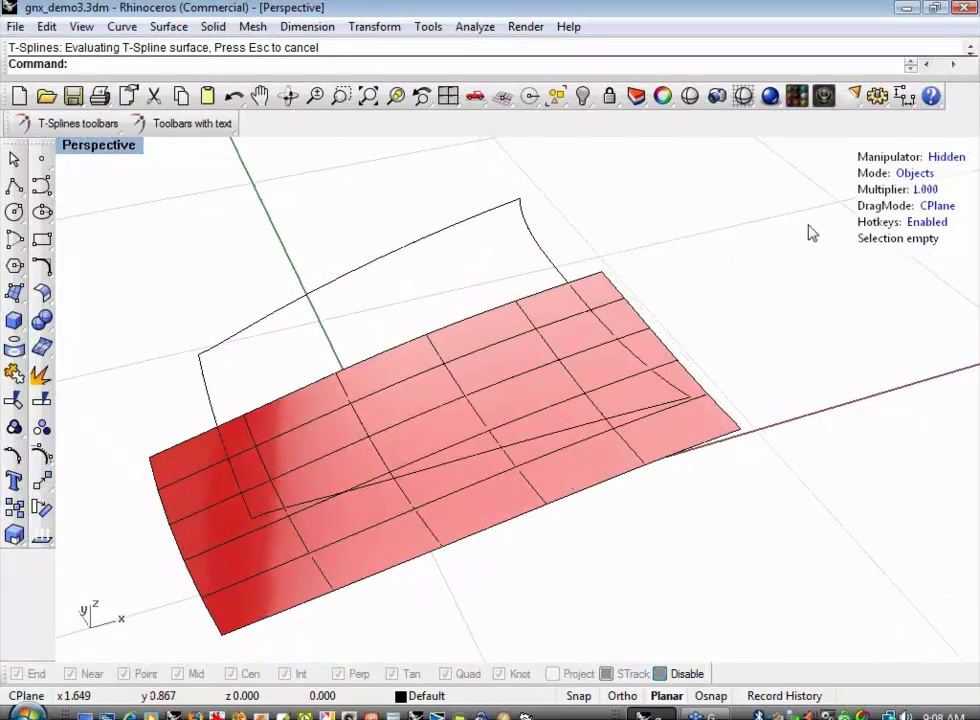
key("Tab")
mouse_move(755, 260)
right_mouse_down()
mouse_move(730, 270)
mouse_move(739, 262)
mouse_move(770, 271)
mouse_move(732, 296)
mouse_move(753, 279)
mouse_move(744, 291)
mouse_move(744, 282)
mouse_move(733, 287)
mouse_move(742, 269)
mouse_move(722, 293)
mouse_move(739, 271)
mouse_move(711, 280)
mouse_move(754, 264)
right_mouse_up()
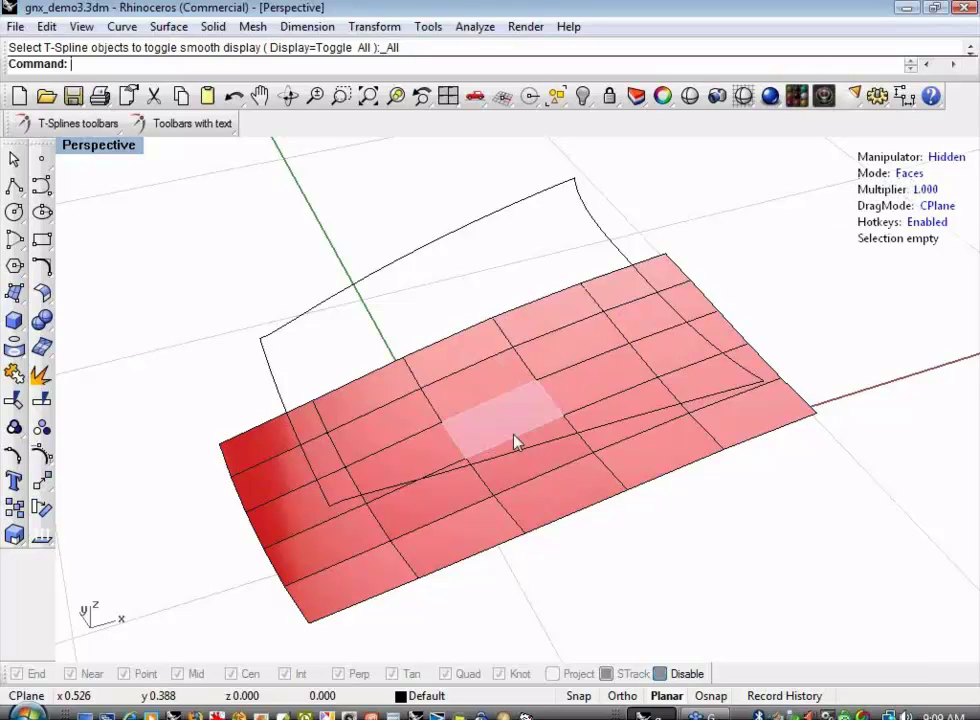
- Delete the two middle faces along the T-spline surface's centreline edge to open a notch for the scoop
left_click(477, 352)
left_click(545, 267, "shift")
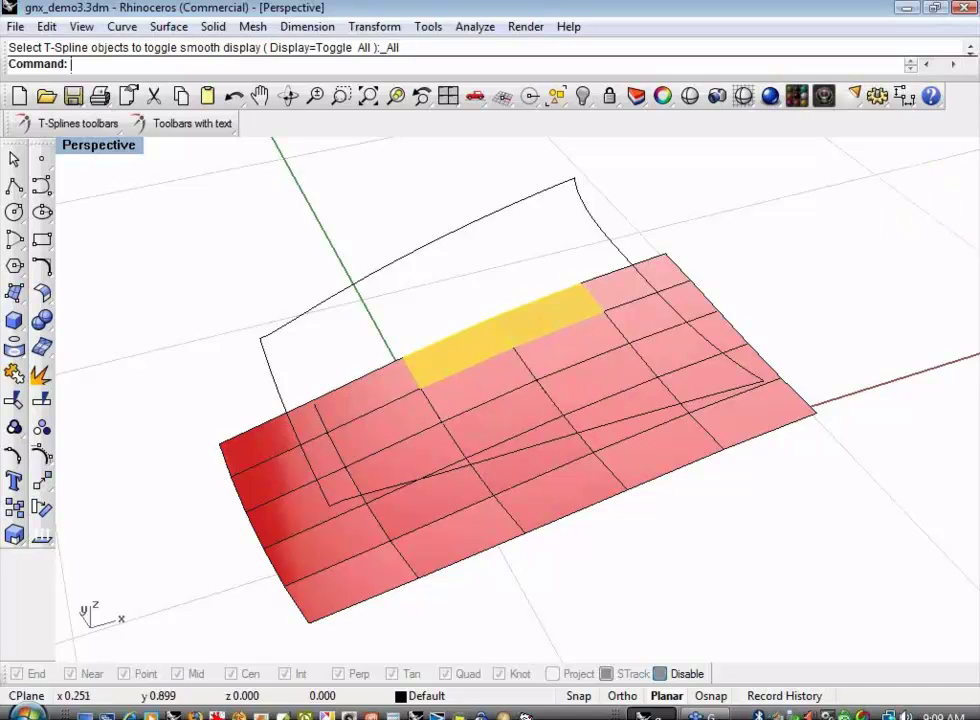
key("Delete")
- Extrude the four T-spline edges around the hood's notch straight up to form a short wall
right_click_drag(457, 311, 433, 326)
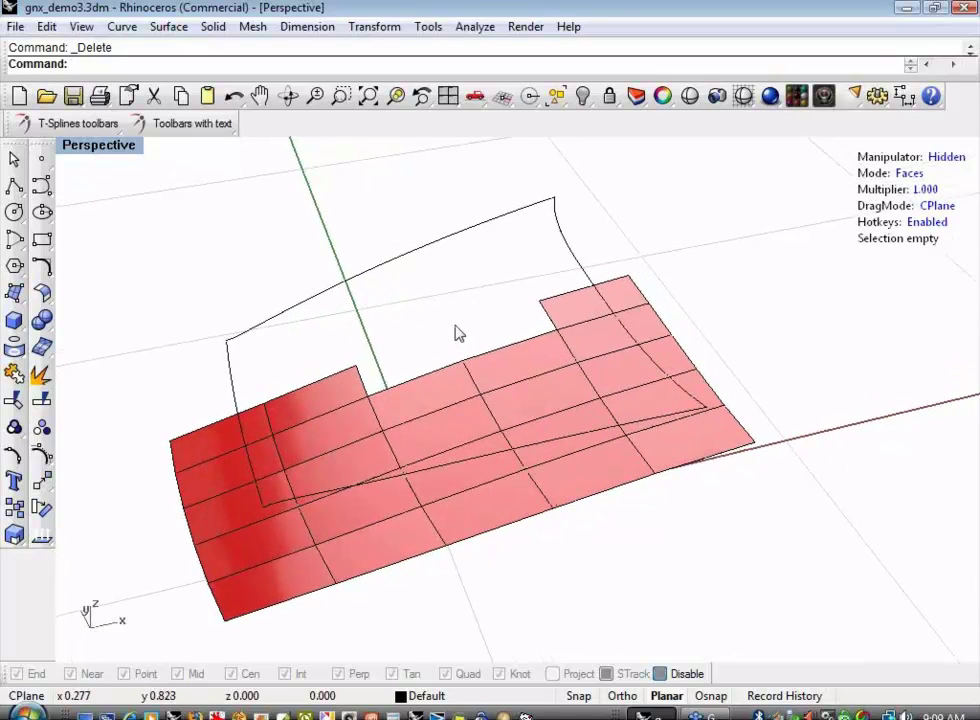
scroll(410, 352, "up", 2)
scroll(410, 352, "up", 2)
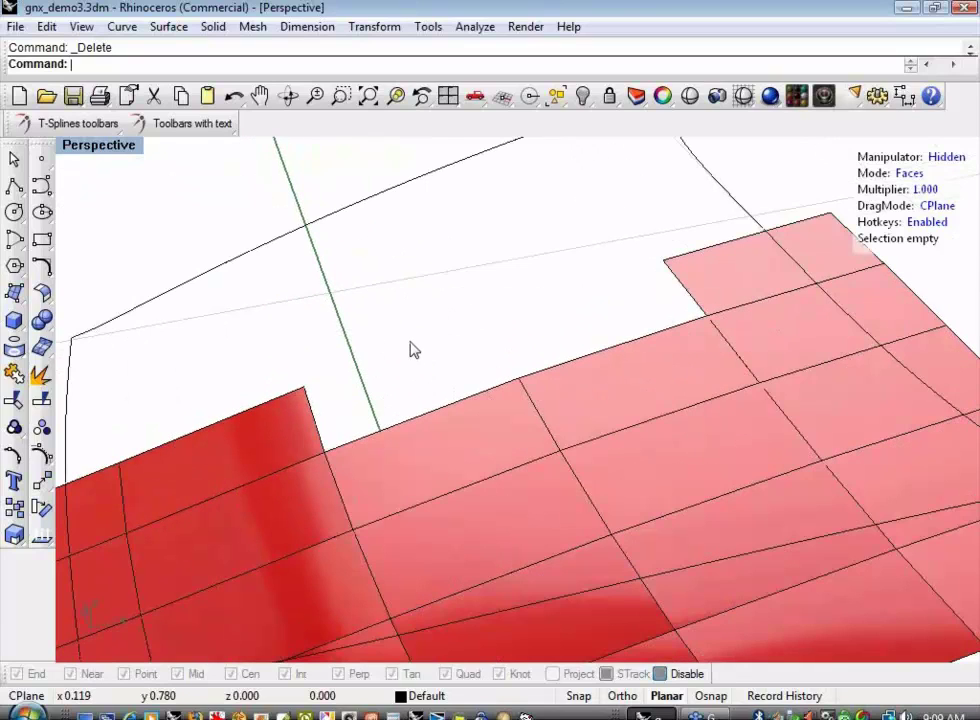
scroll(410, 350, "down", 3)
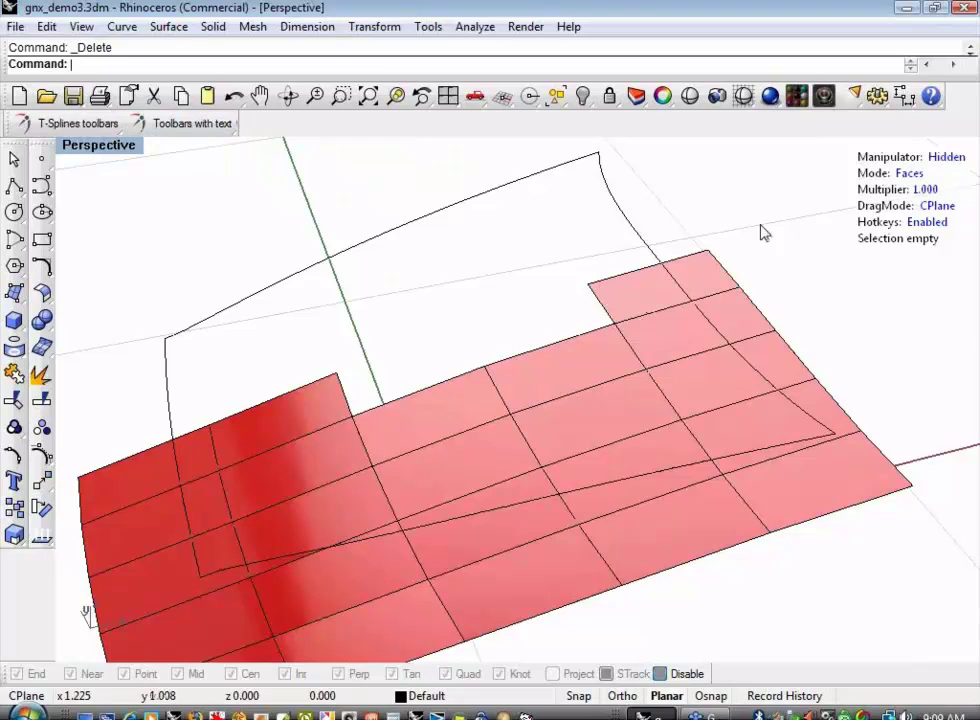
key("2")
left_click(347, 400)
left_click(472, 385, "shift")
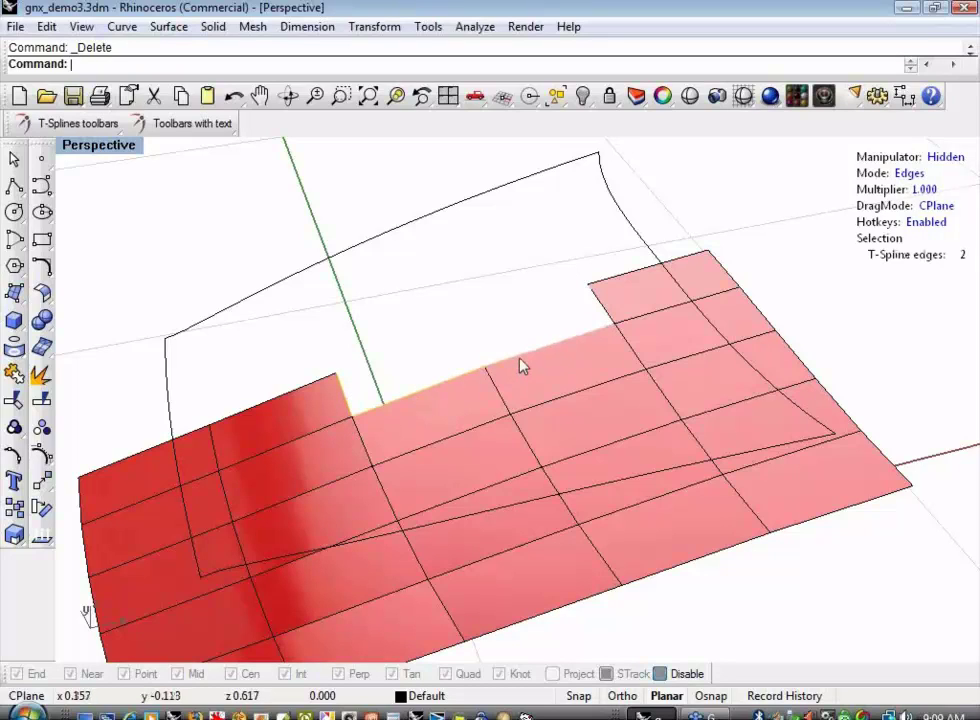
left_click(594, 324, "shift")
left_click(600, 302, "shift")
left_click(192, 123)
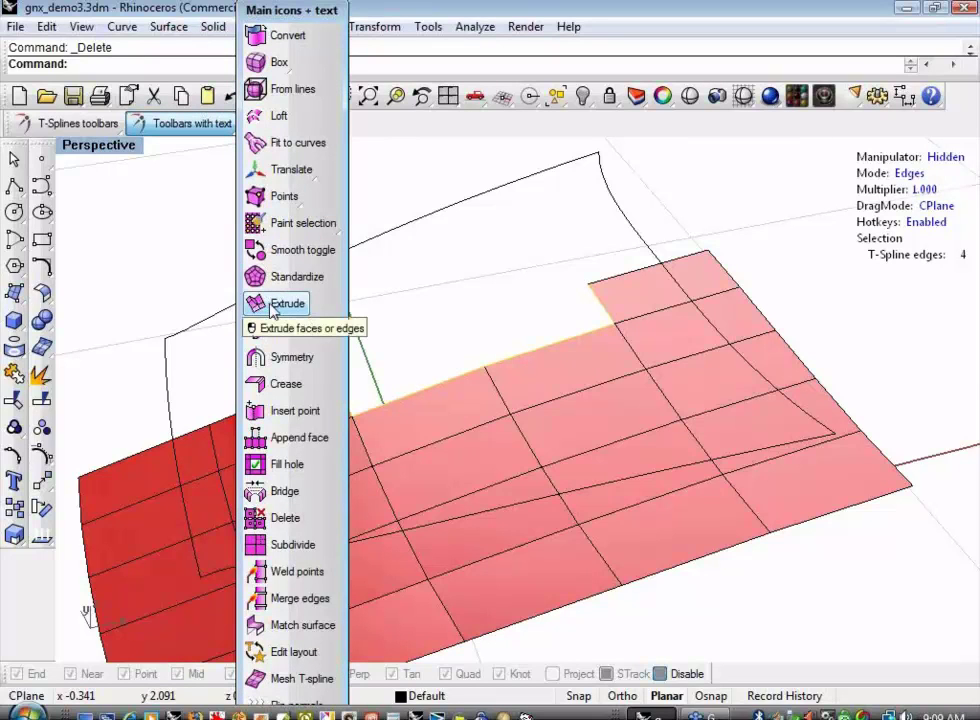
left_click(275, 306)
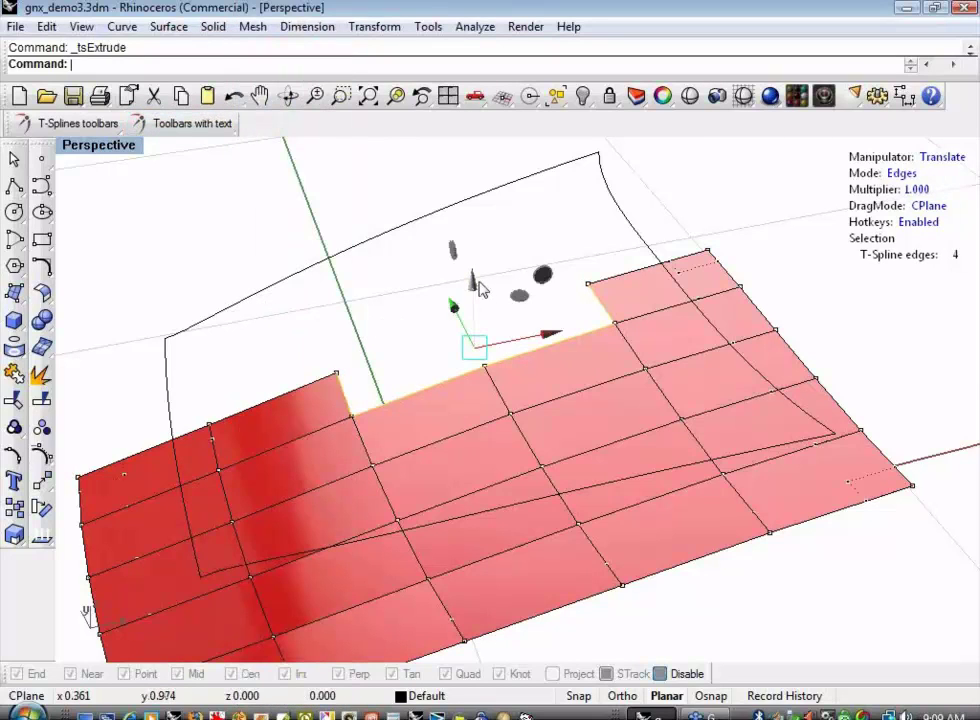
left_click_drag(478, 284, 477, 267)
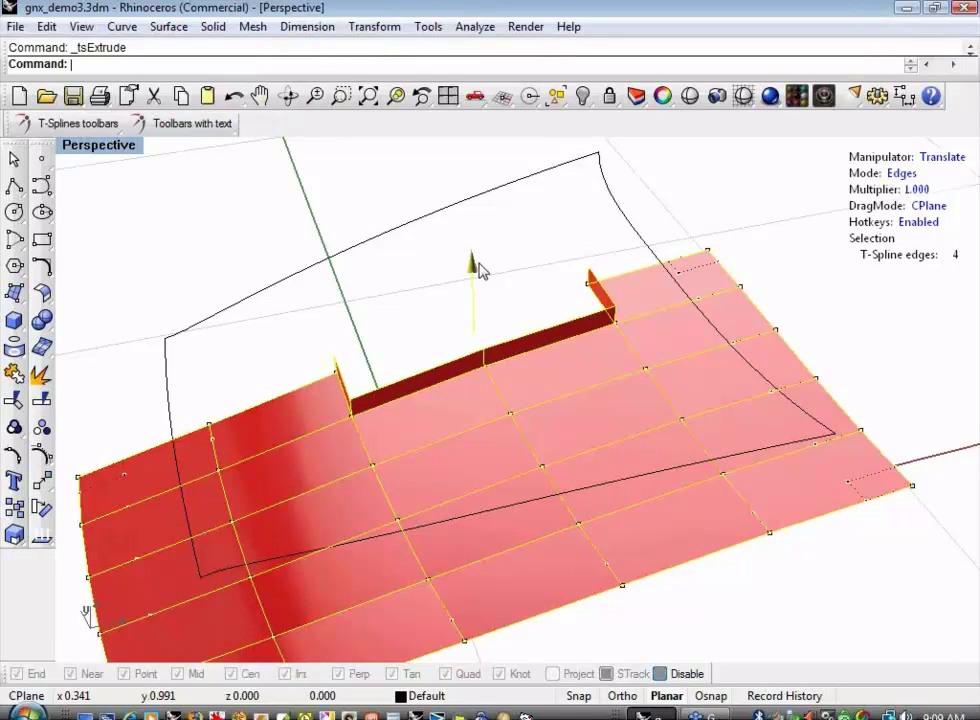
left_click_drag(480, 270, 478, 272)
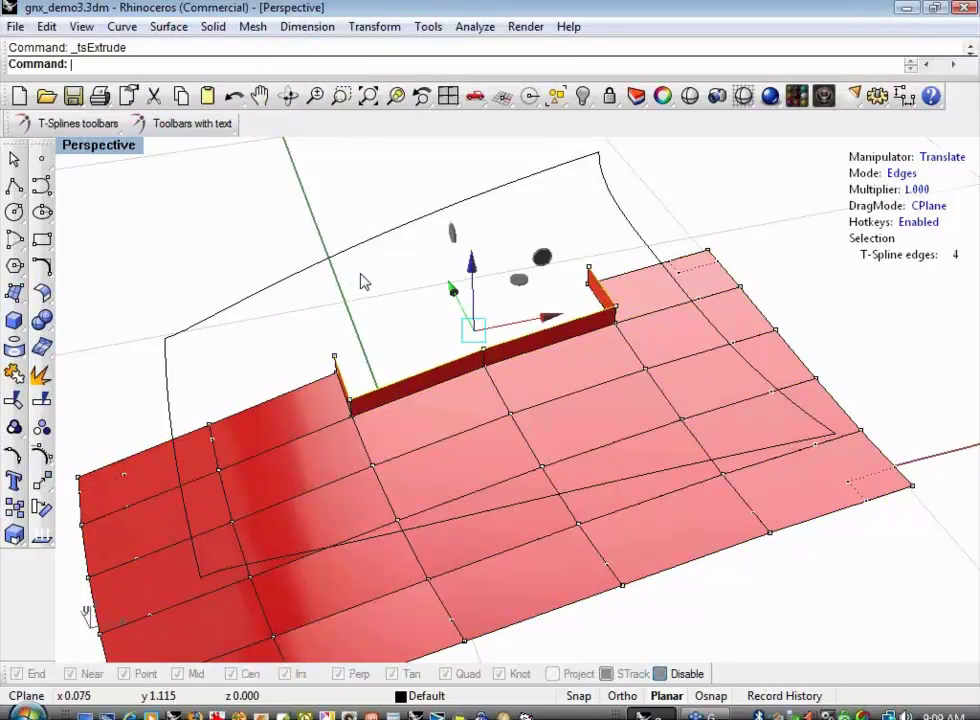
- Scale the short wall's four top edges outward in X and Y as an extrusion to form a ledge around the notch
right_click_drag(365, 283, 380, 312)
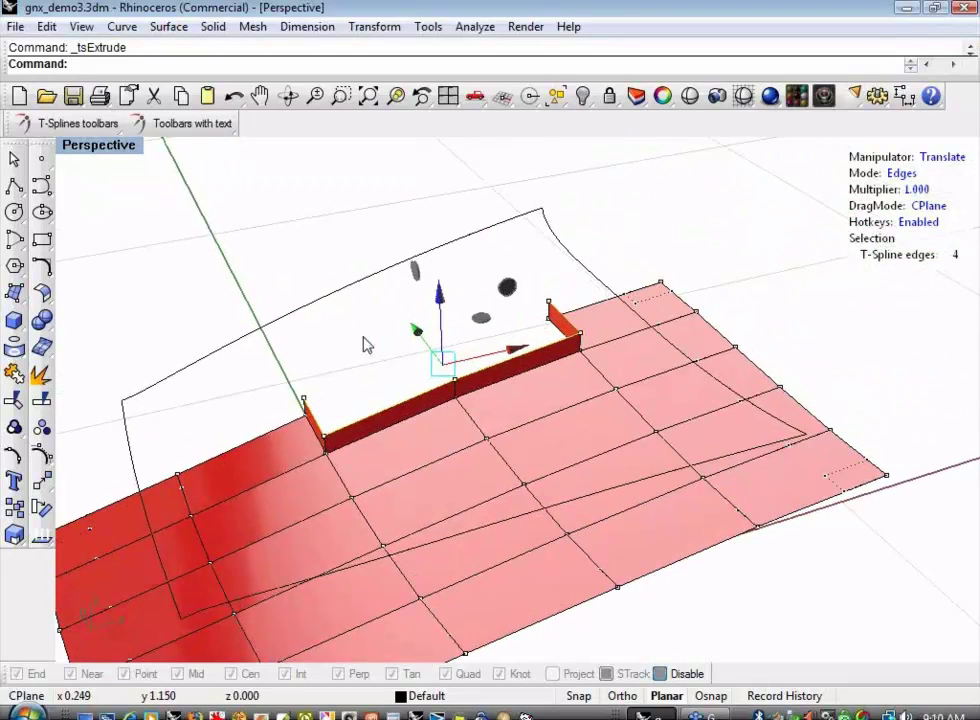
key("Escape")
key("r")
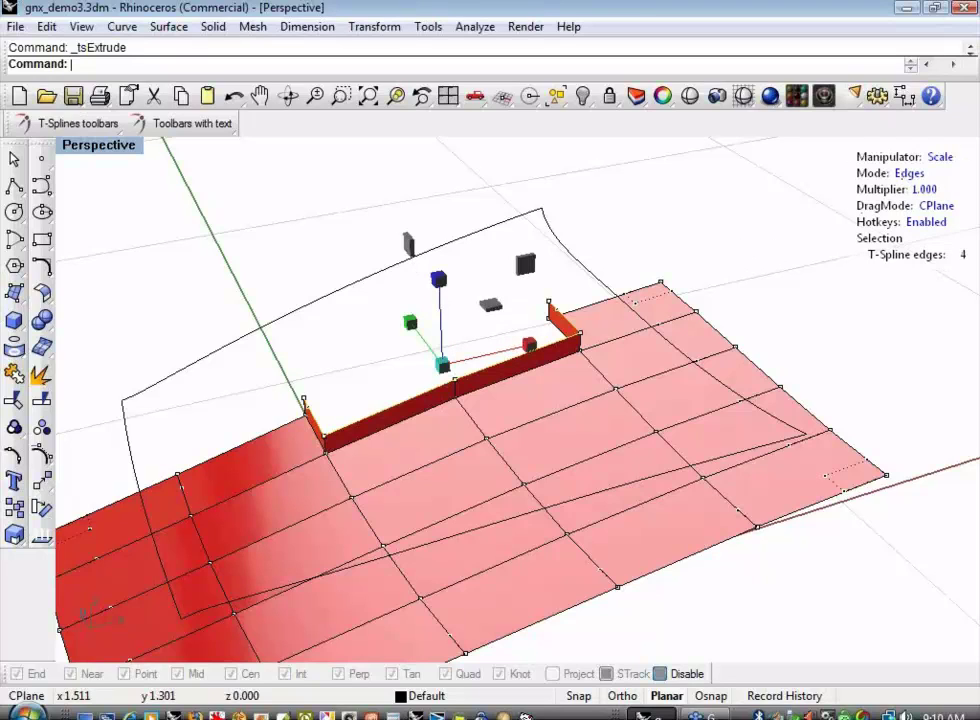
right_click_drag(715, 235, 667, 227, "shift")
right_click_drag(298, 355, 327, 342)
left_click_drag(401, 313, 356, 300)
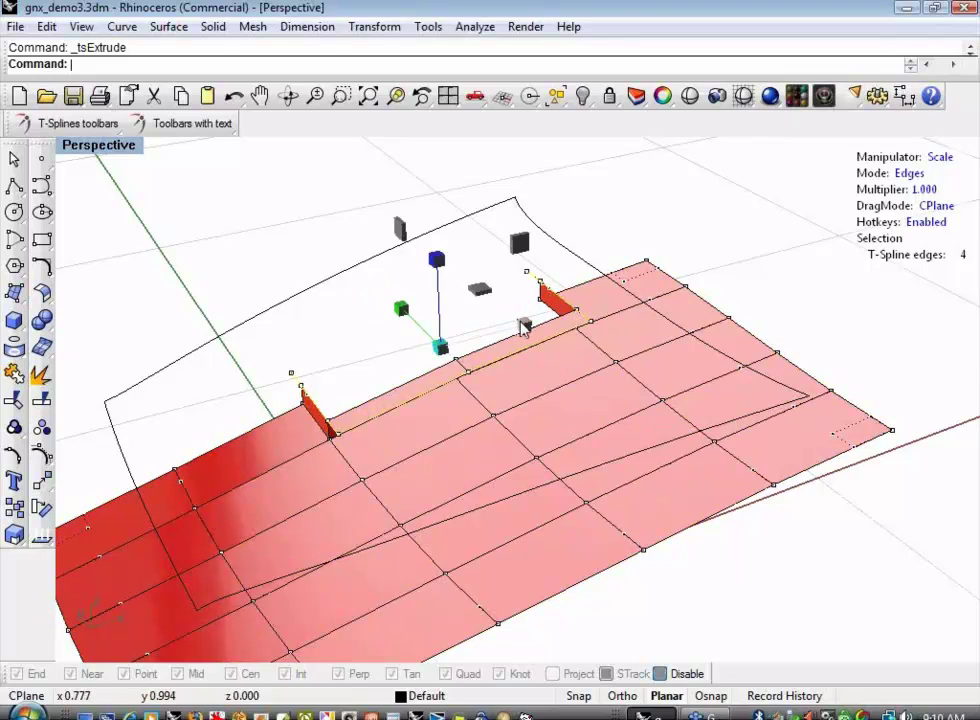
left_click_drag(523, 326, 536, 320)
right_click_drag(343, 341, 402, 364)
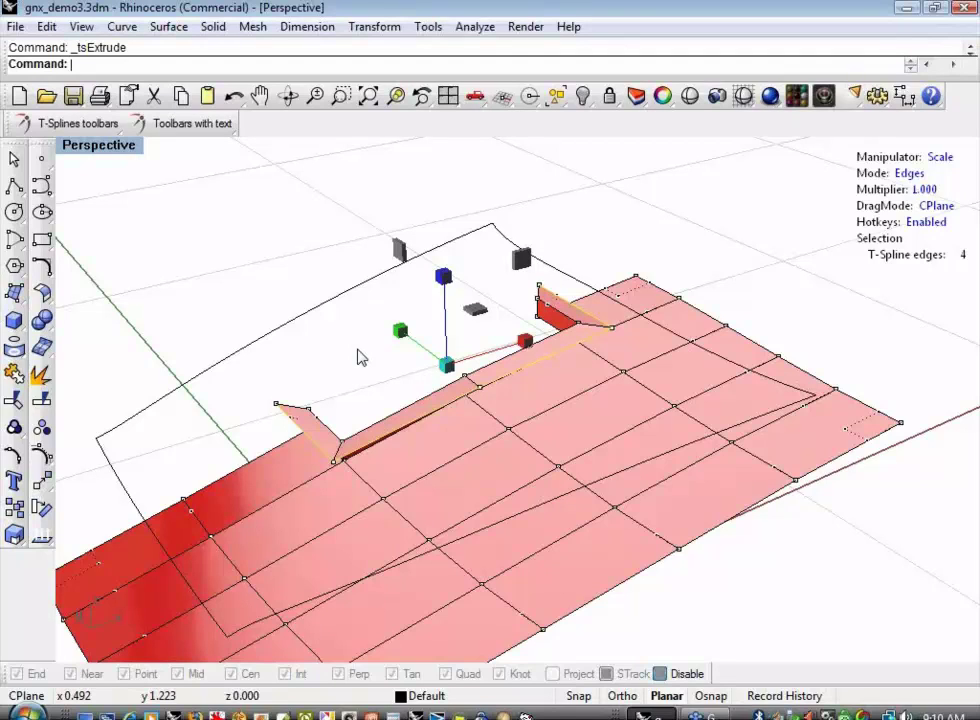
- Extrude the ledge's outer edges upward into tall scoop walls and extrude the two long top edges across to the centreline as a roof
key("w")
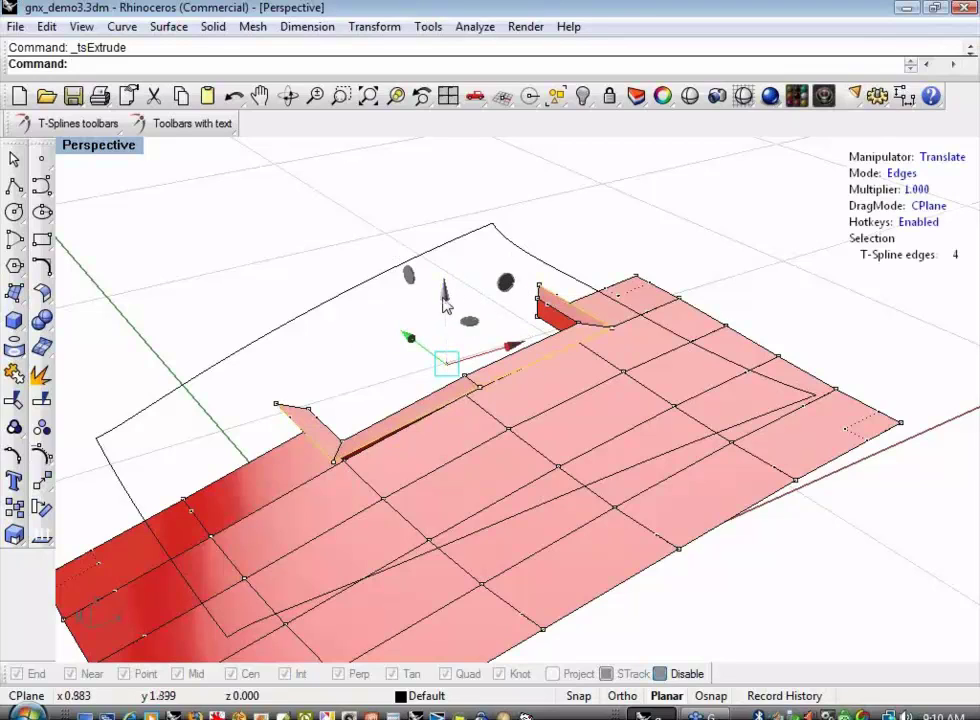
left_click_drag(448, 298, 455, 248)
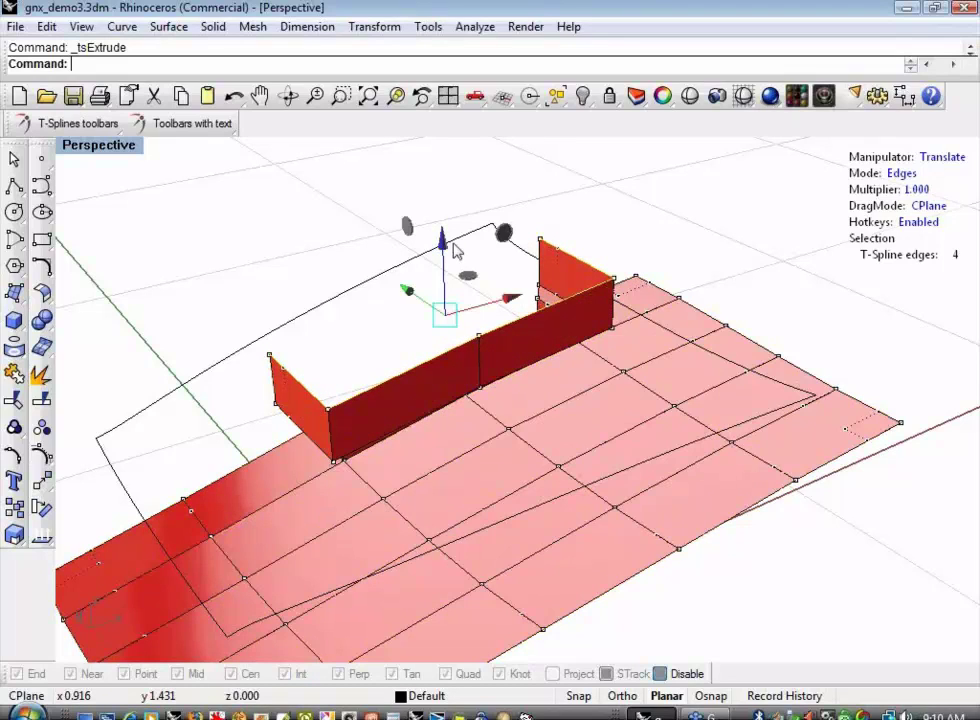
left_click(386, 339)
left_click(421, 361)
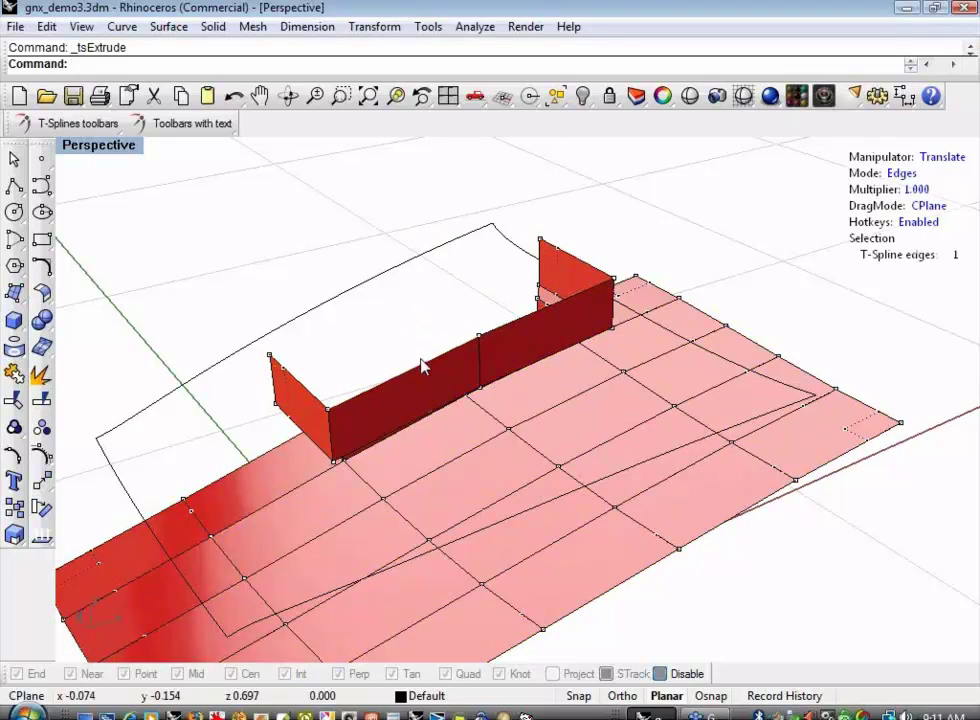
left_click(503, 333, "shift")
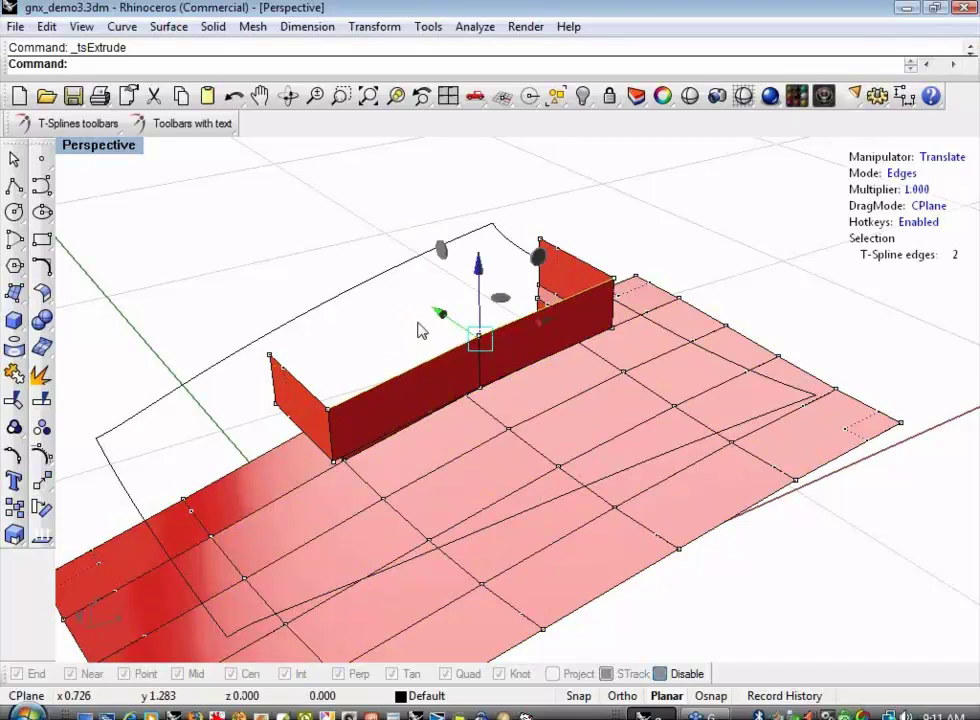
left_click_drag(443, 320, 376, 273, "alt")
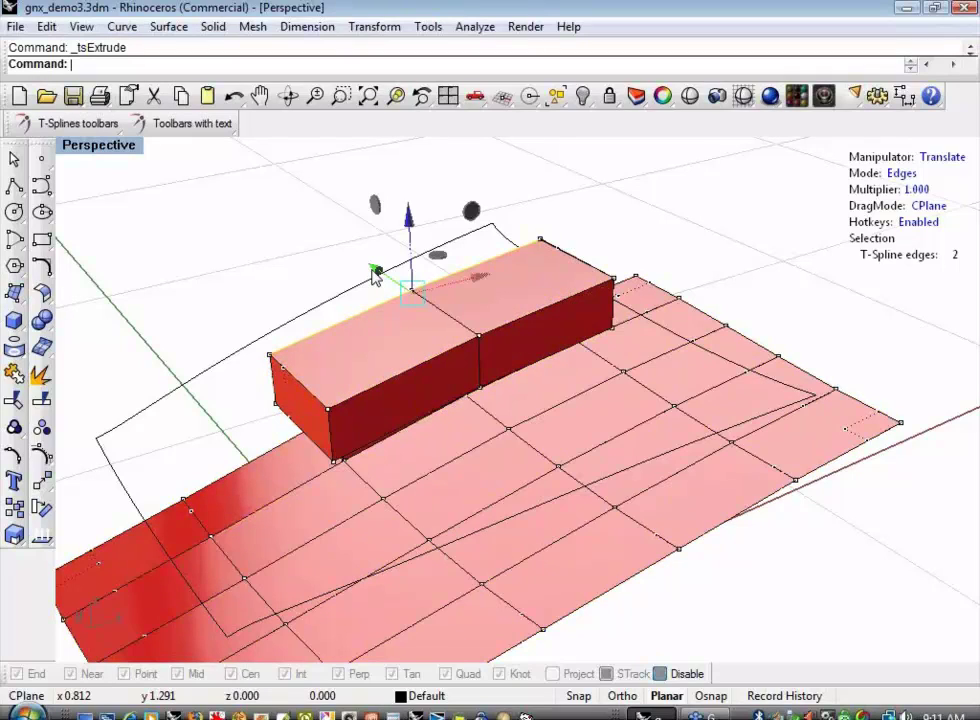
- Weld the coincident vertices at the two centreline corners of the scoop where the roof meets the end walls
right_click_drag(210, 276, 590, 225)
scroll(505, 225, "up", 5)
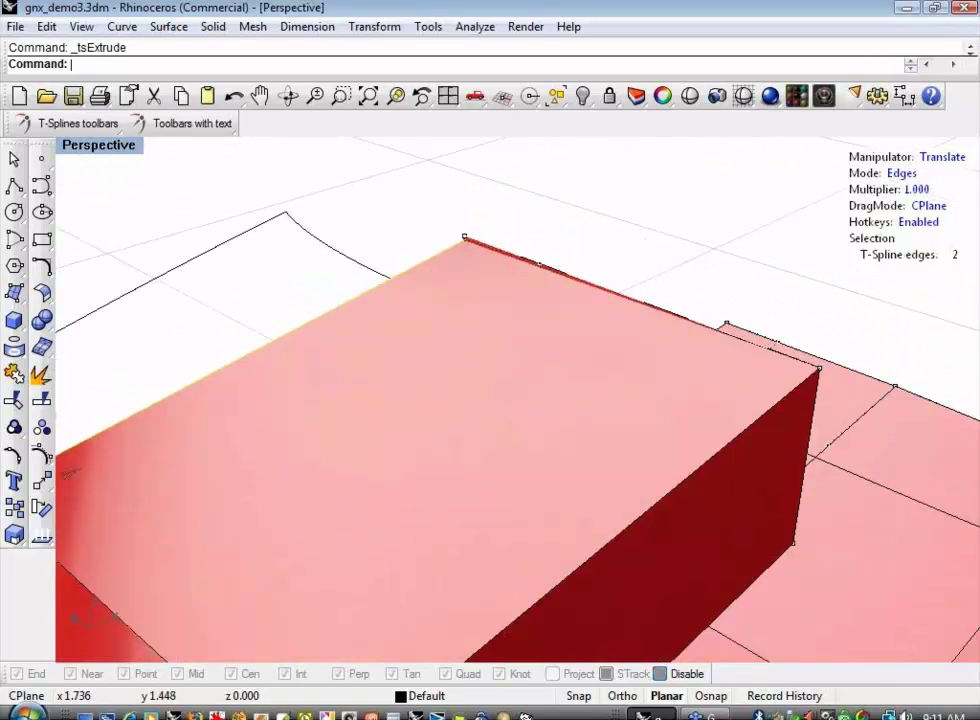
scroll(467, 245, "up", 3)
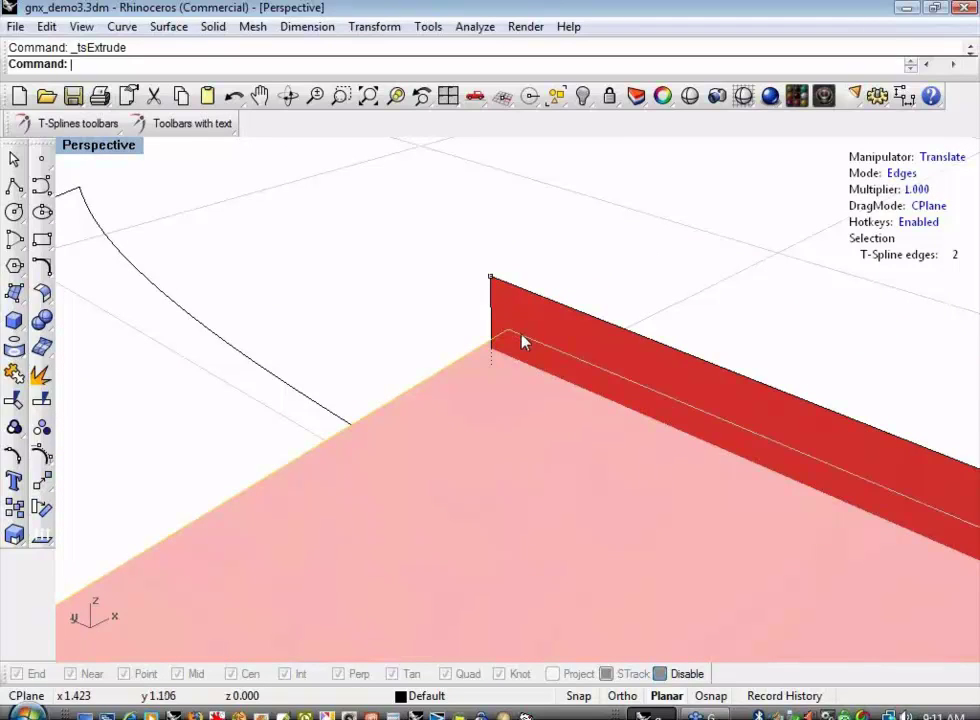
scroll(466, 324, "down", 6)
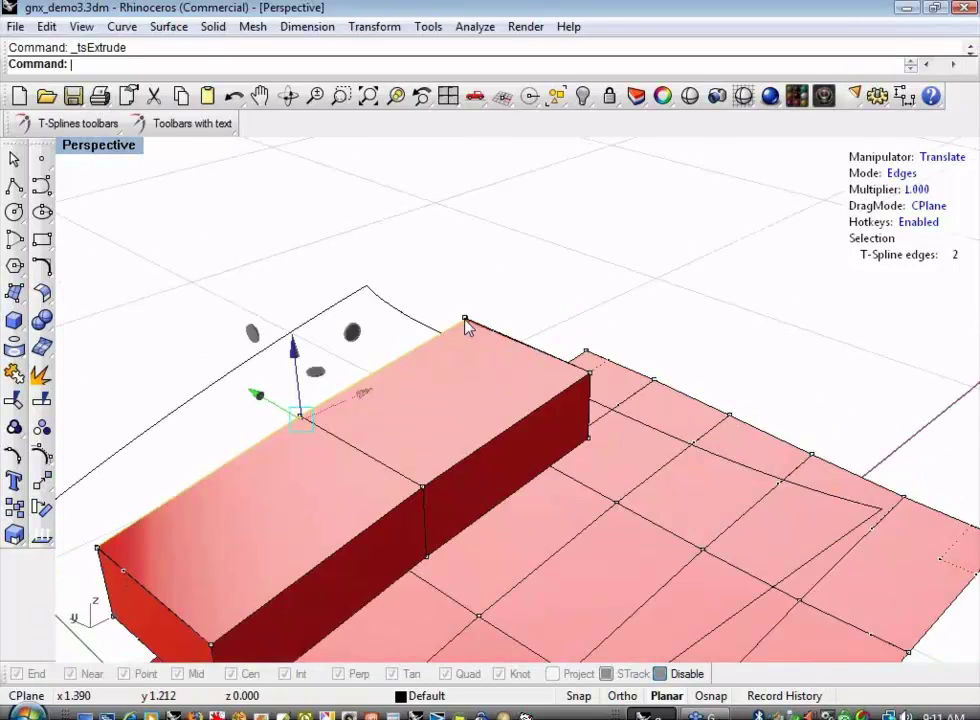
scroll(466, 328, "down", 2)
left_click(192, 123)
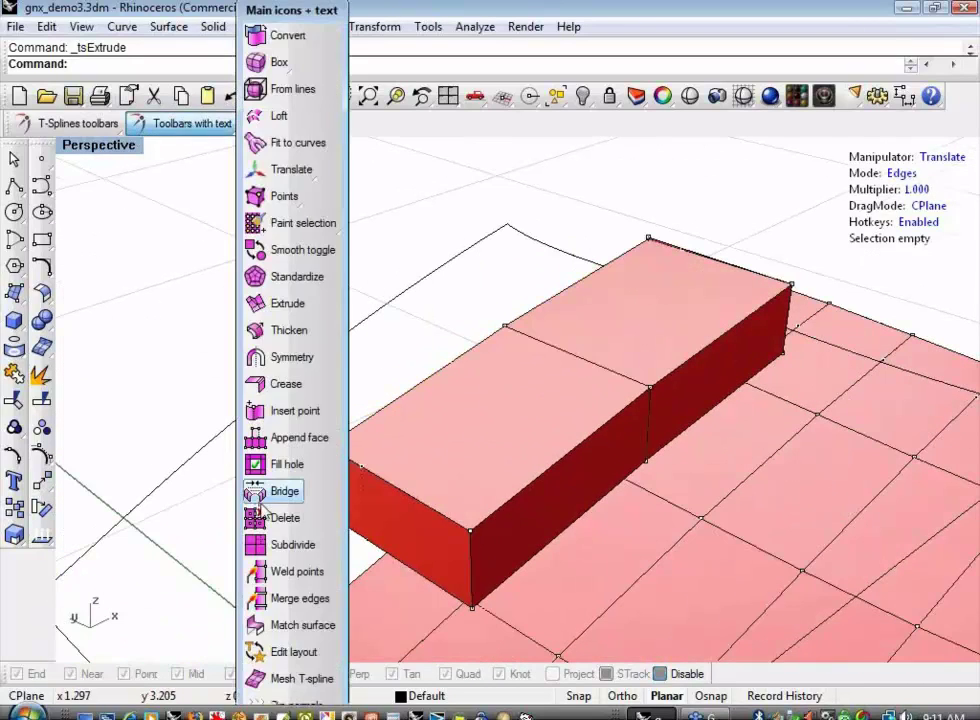
left_click(300, 571)
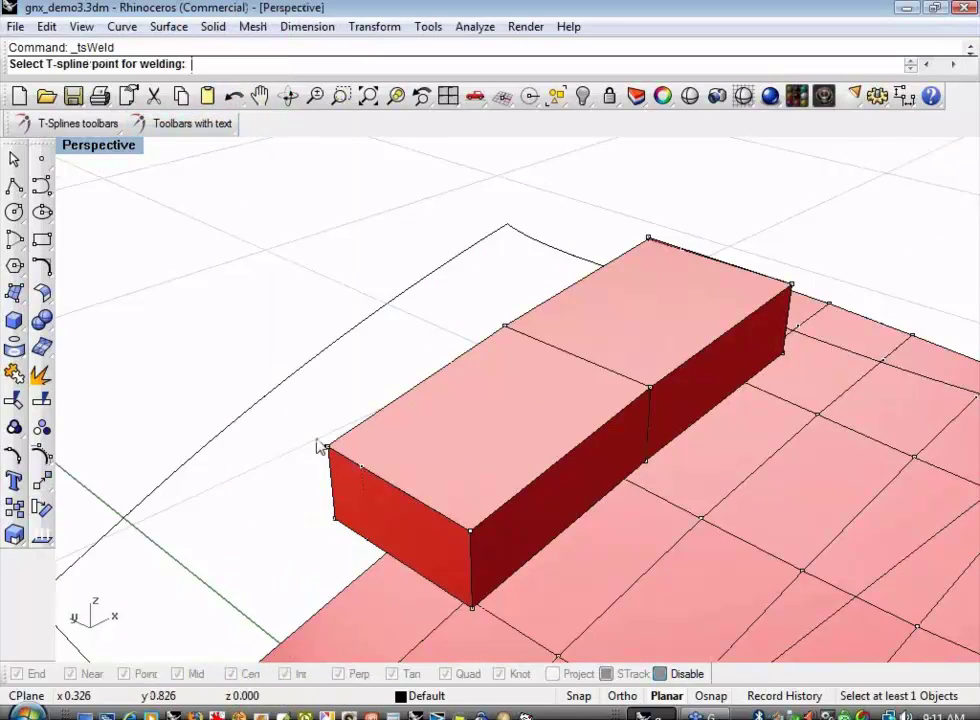
key("Escape")
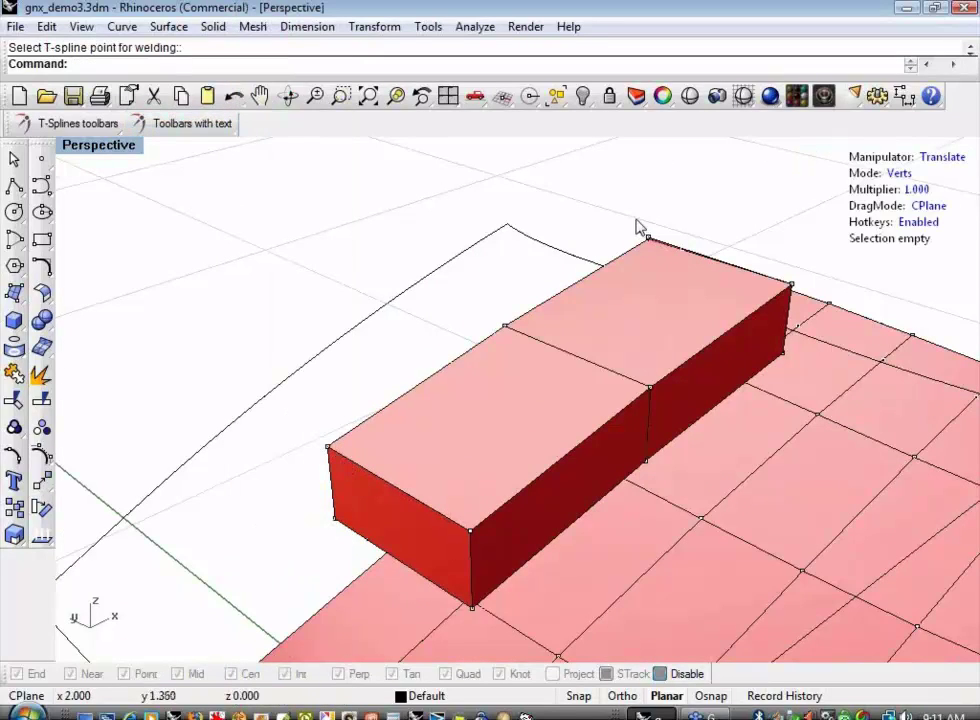
left_click_drag(636, 219, 663, 251)
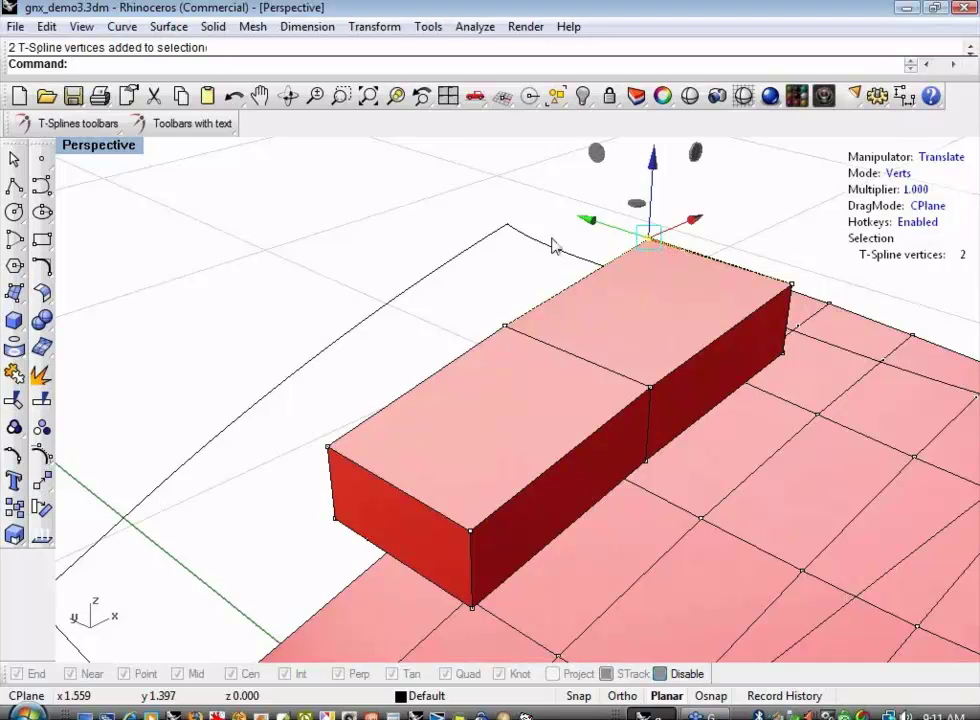
key("Return")
right_click_drag(553, 245, 371, 291, "shift")
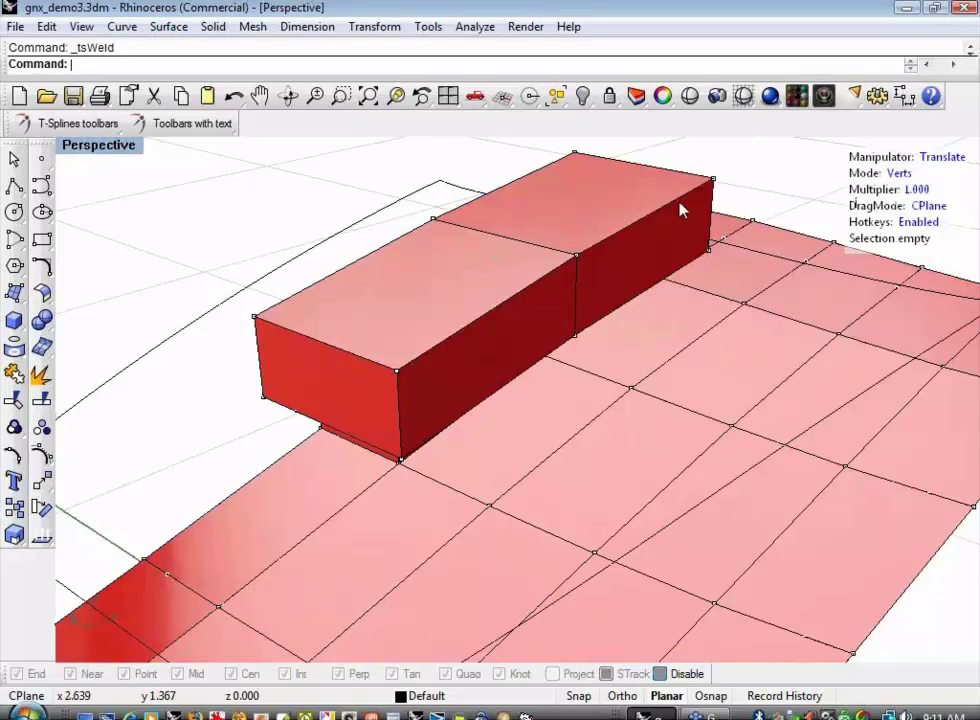
- Delete the scoop's tall end wall face on the low-X side to open that end
key("3")
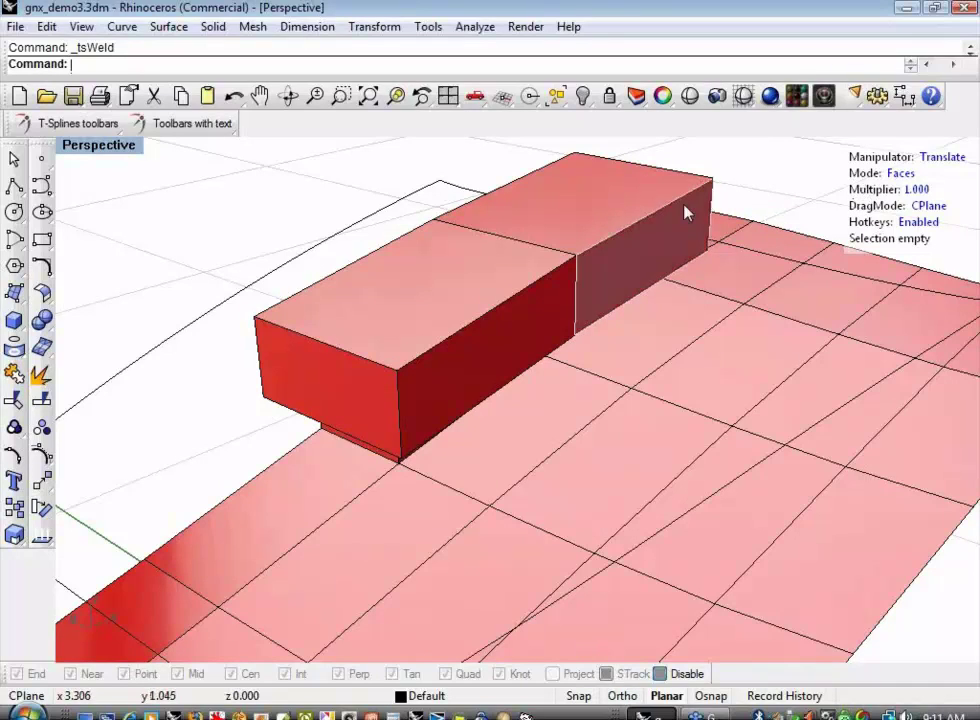
left_click(304, 377)
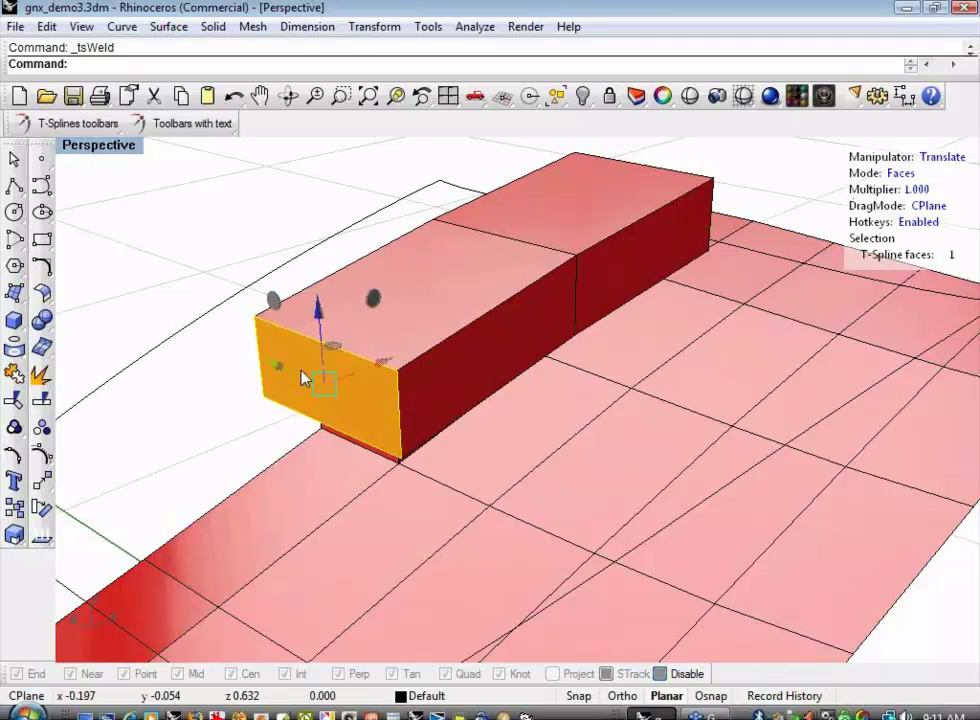
key("Delete")
right_click_drag(324, 383, 321, 385, "shift")
- Switch to edge selection and select the roof, side and lower edges surrounding the scoop's open end
left_click(192, 128)
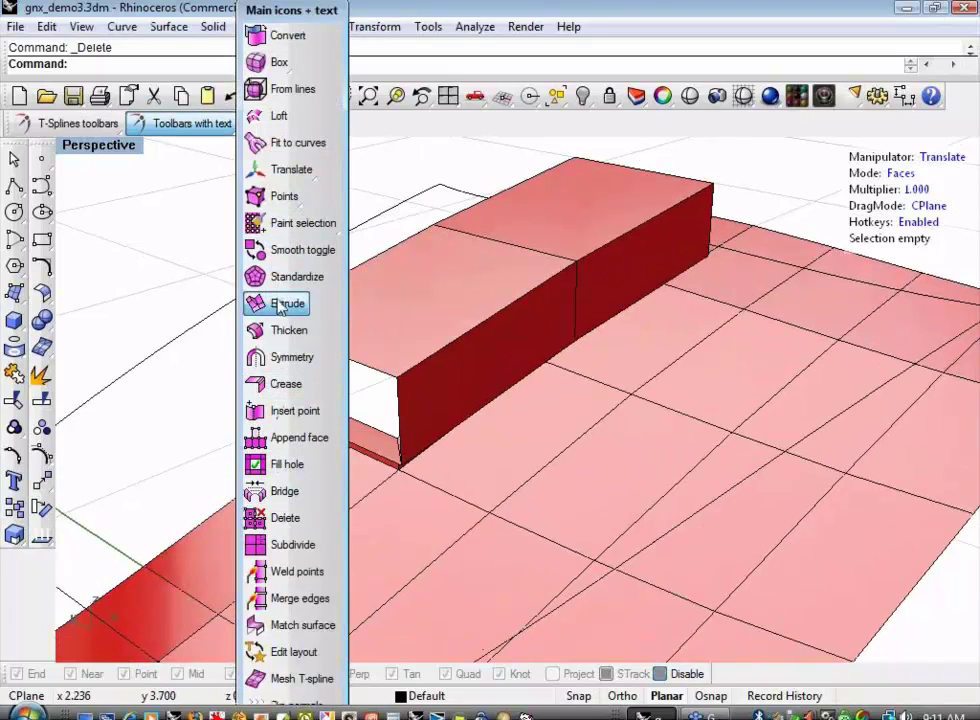
left_click(279, 305)
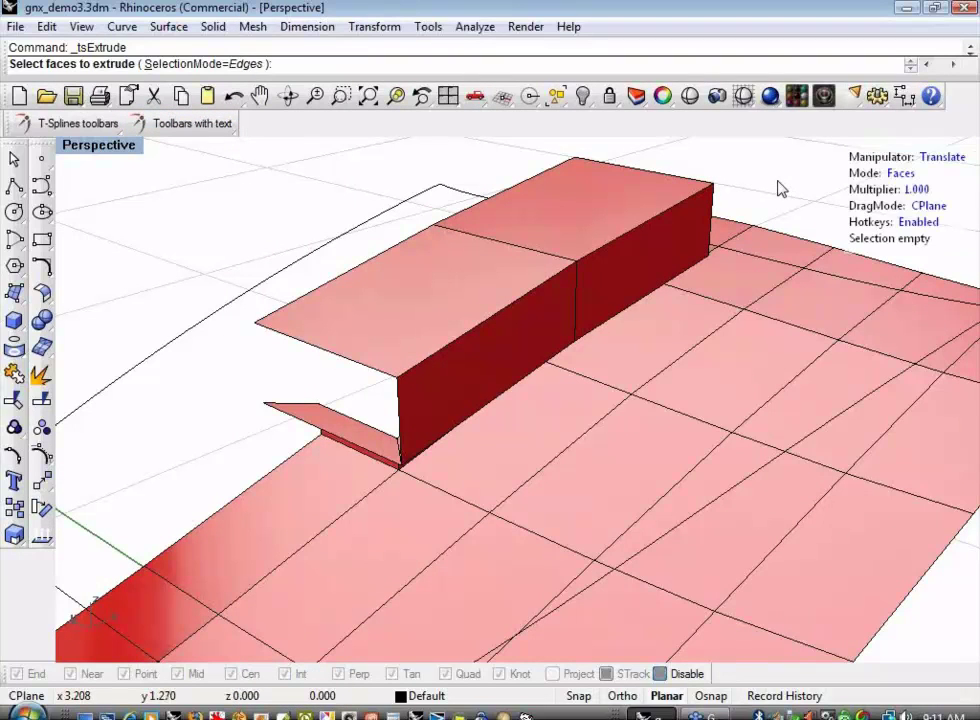
key("Escape")
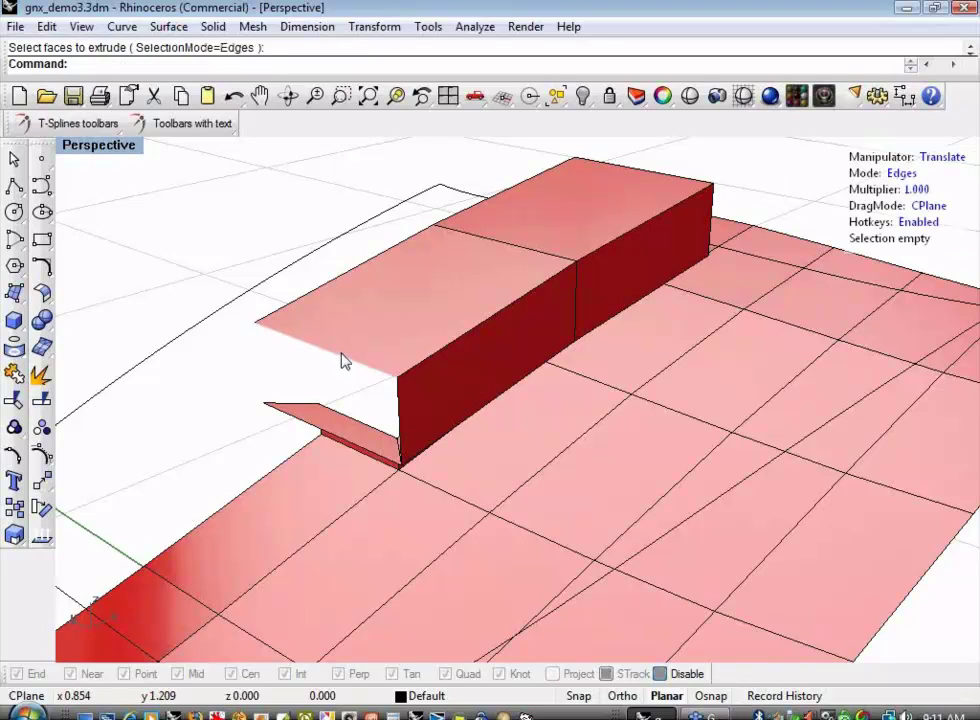
left_click(380, 372)
left_click(300, 425, "shift")
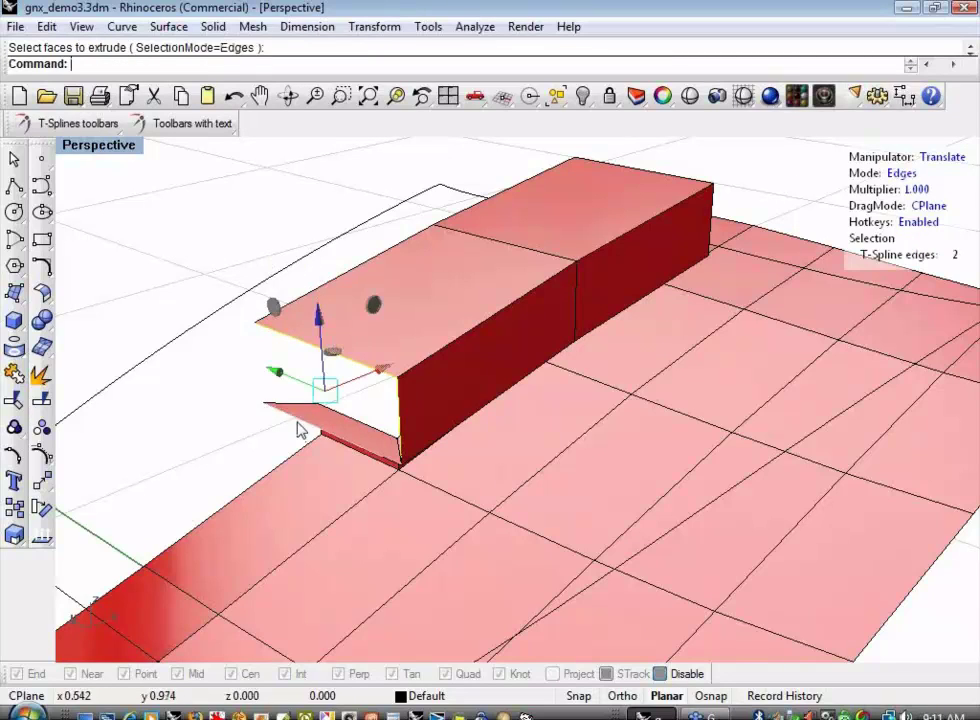
left_click(268, 405, "shift")
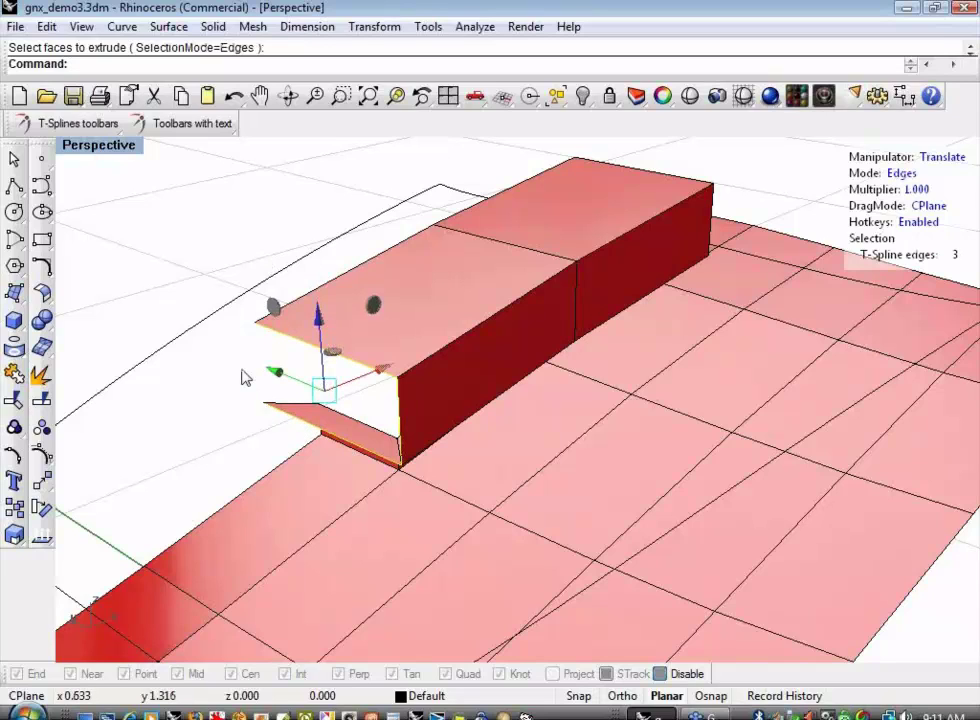
- Try to scale the three selected edges of the scoop's opening and undo that manipulation
key("r")
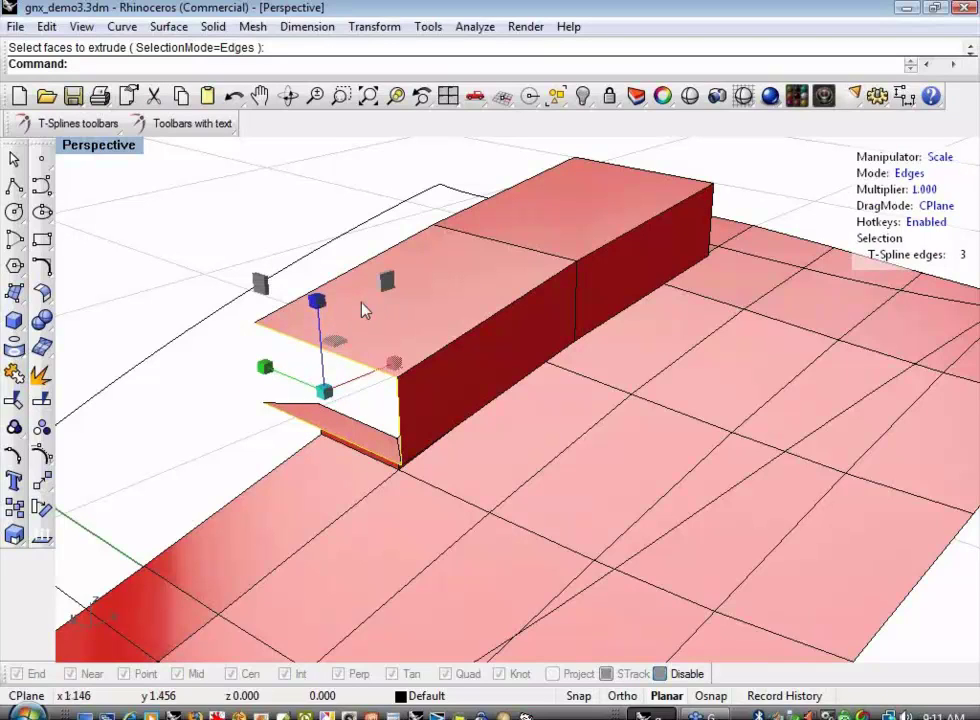
mouse_move(250, 333)
right_mouse_down()
mouse_move(234, 300)
mouse_move(249, 311)
mouse_move(252, 334)
right_mouse_up()
left_click_drag(328, 387, 328, 386)
key("ctrl+z")
- Extrude the three selected edges of the scoop's opening and scale them inward uniformly to form a thin rim
left_click(193, 124)
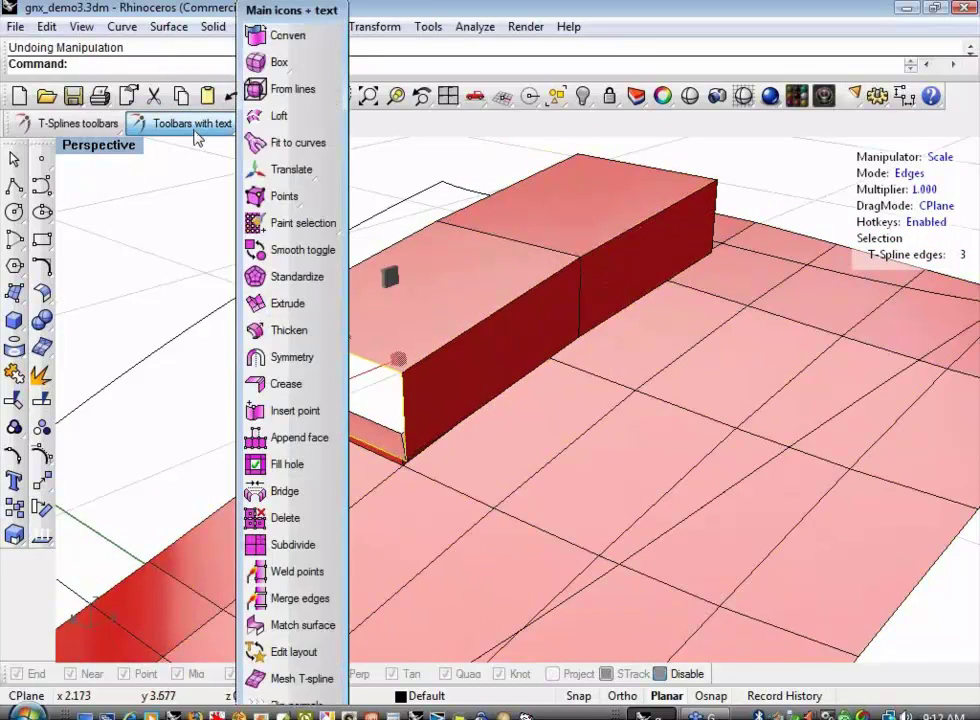
left_click(285, 304)
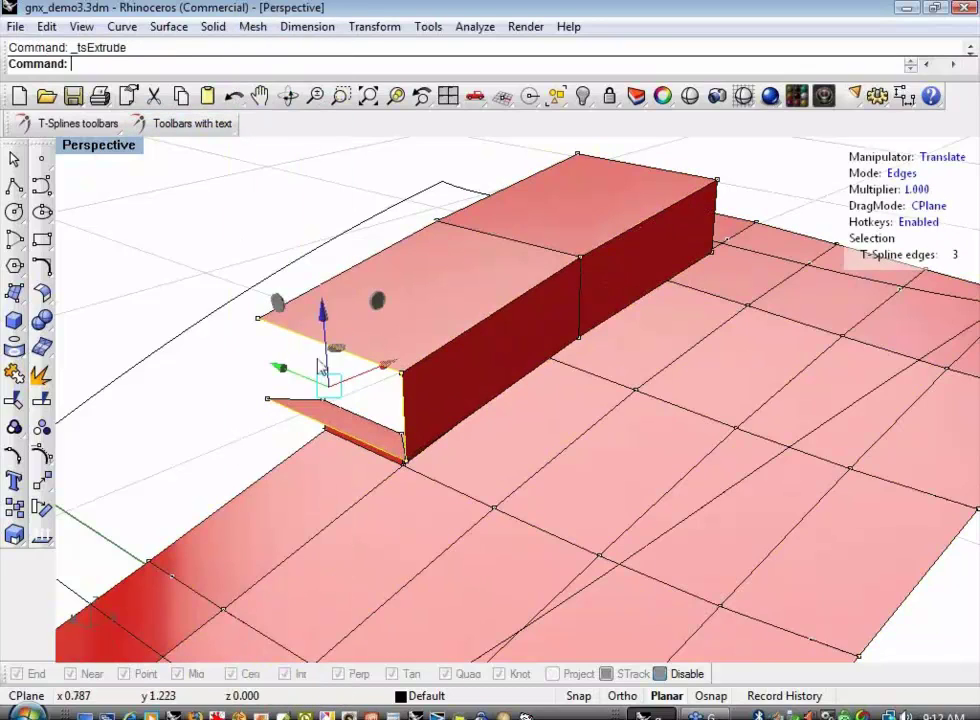
left_click_drag(328, 387, 278, 389)
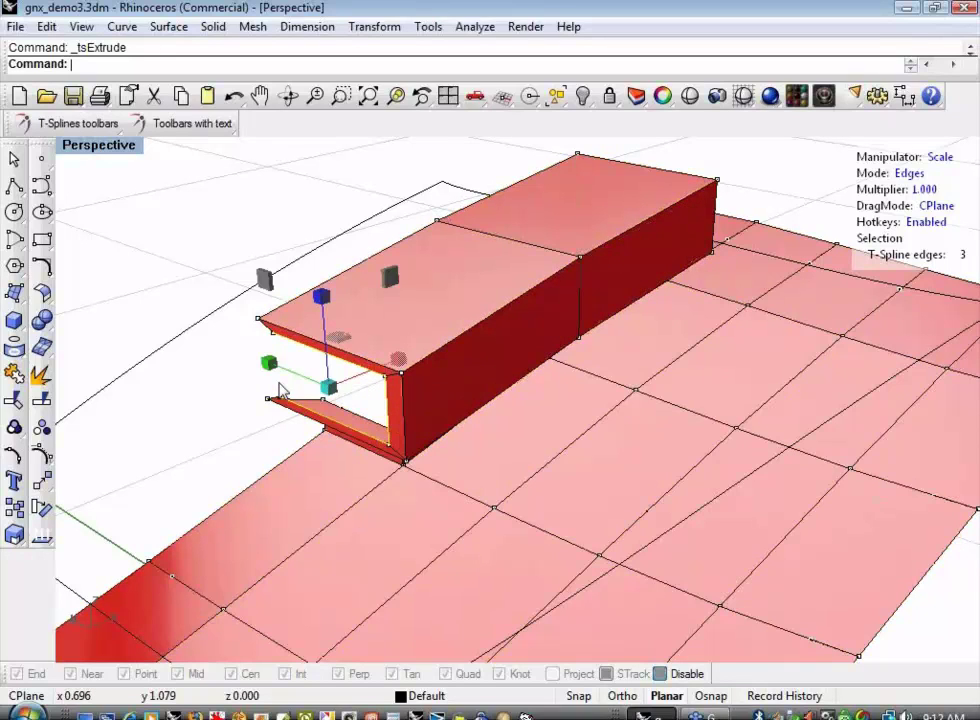
- Extrude the rim's inner edges once more and scale them inward to add a second, smaller rim around the opening
scroll(243, 425, "up", 2)
right_click_drag(243, 422, 215, 430, "shift")
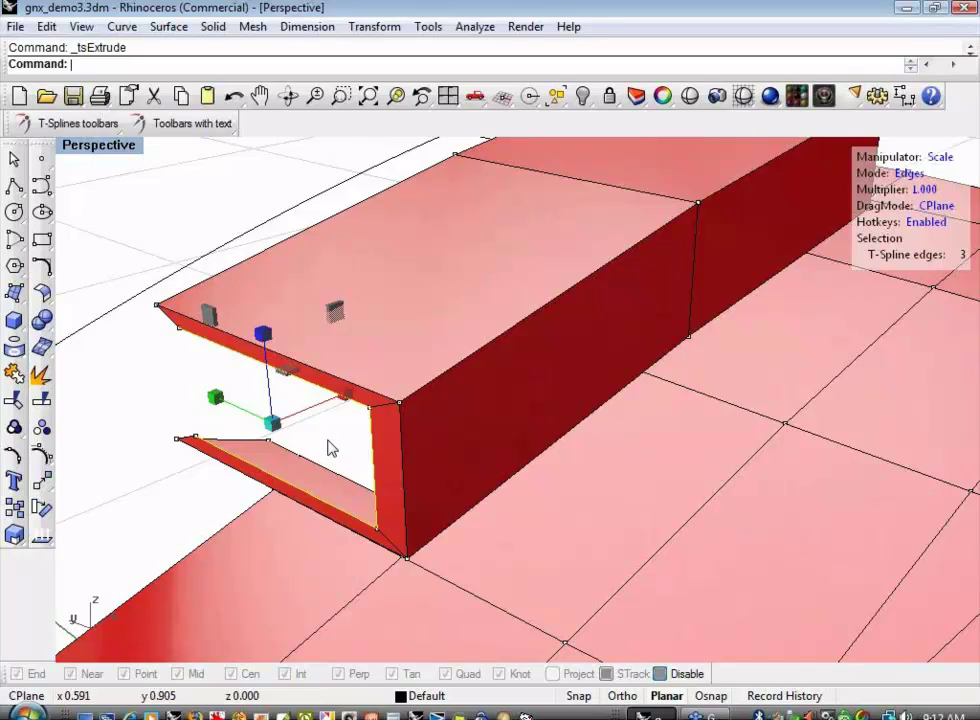
key("w")
key("r")
left_click_drag(273, 422, 226, 436)
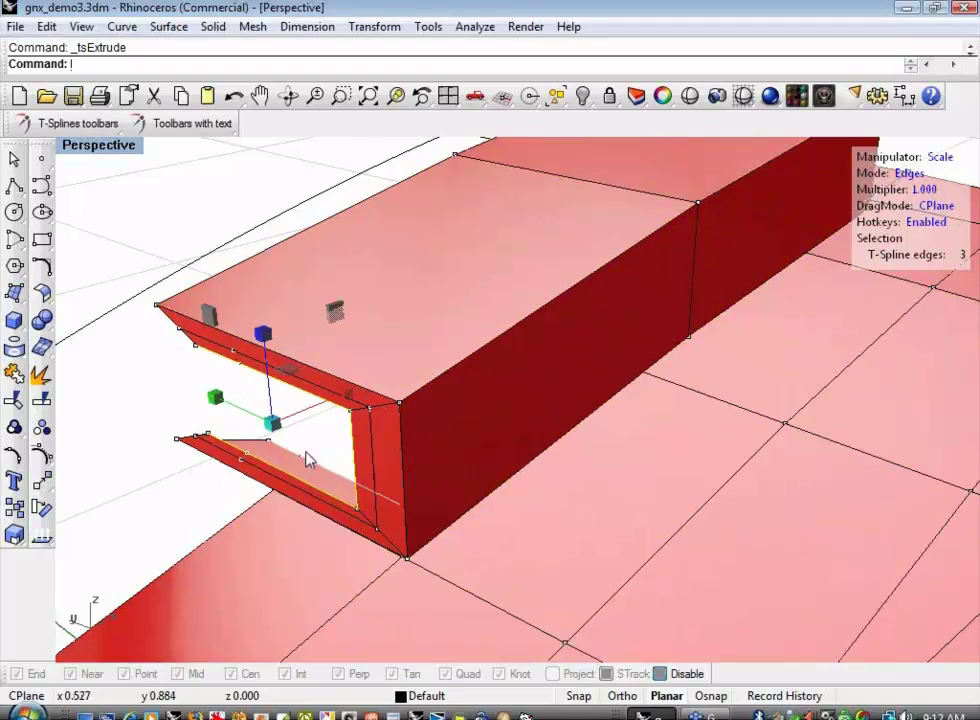
- Extrude the innermost opening edges along X, deep into the scoop, and raise their far end slightly in Z
key("w")
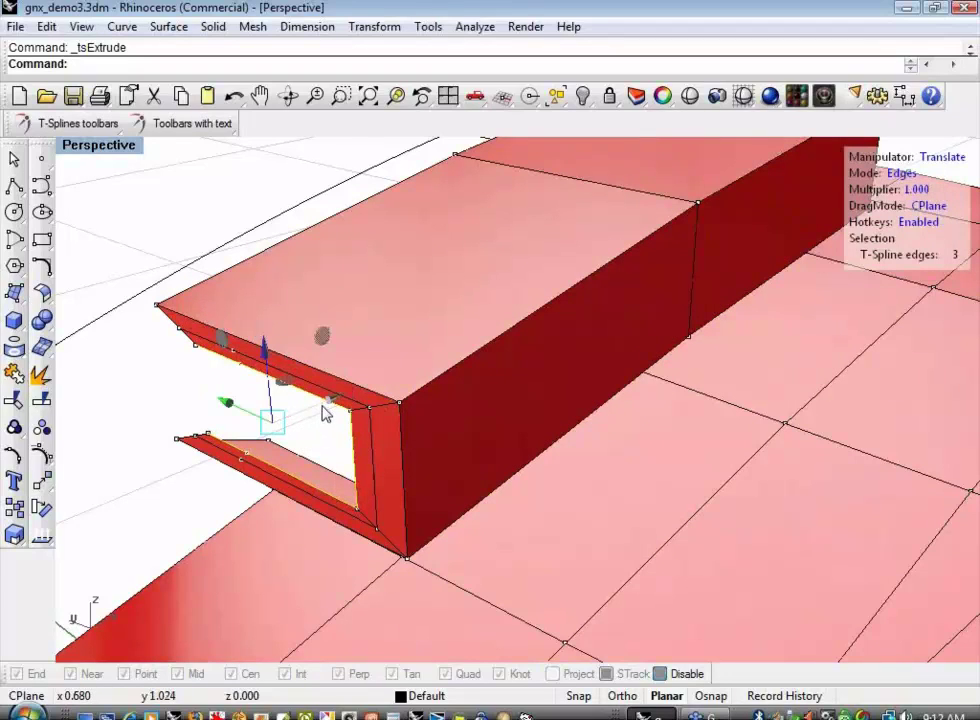
left_click_drag(323, 414, 676, 220)
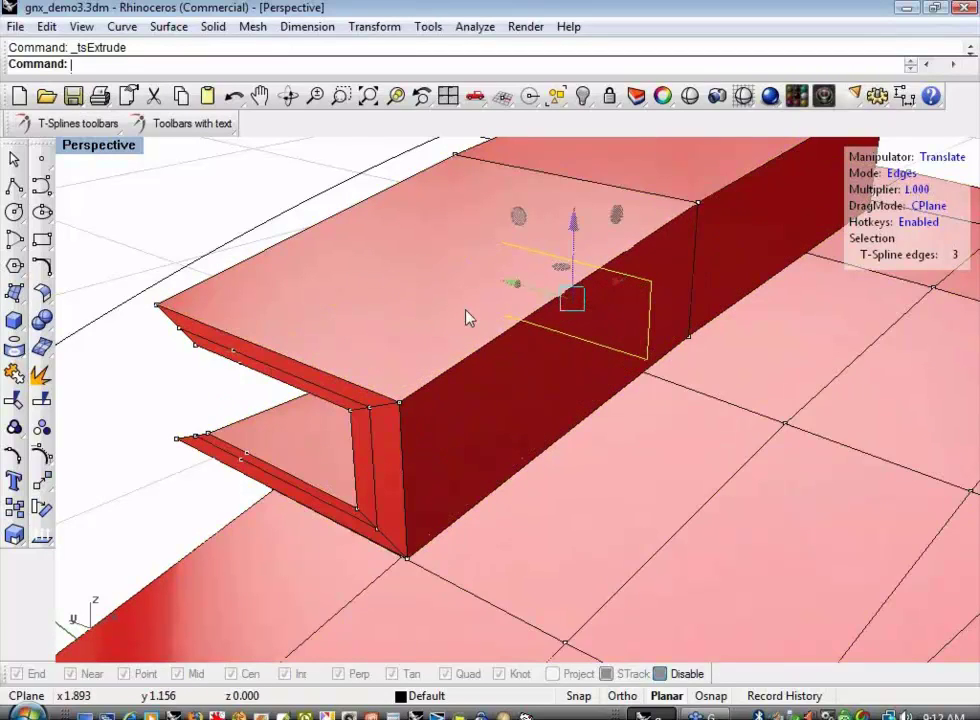
right_click_drag(234, 399, 420, 387)
right_click_drag(420, 387, 268, 423, "shift")
scroll(270, 428, "down", 3)
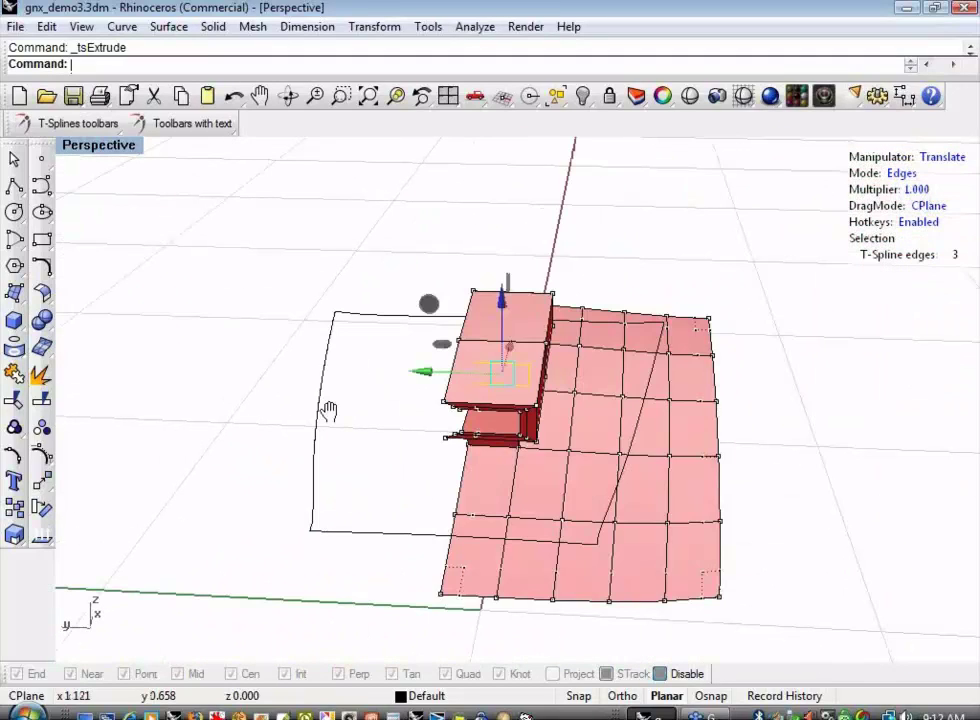
right_click_drag(329, 411, 114, 445, "shift")
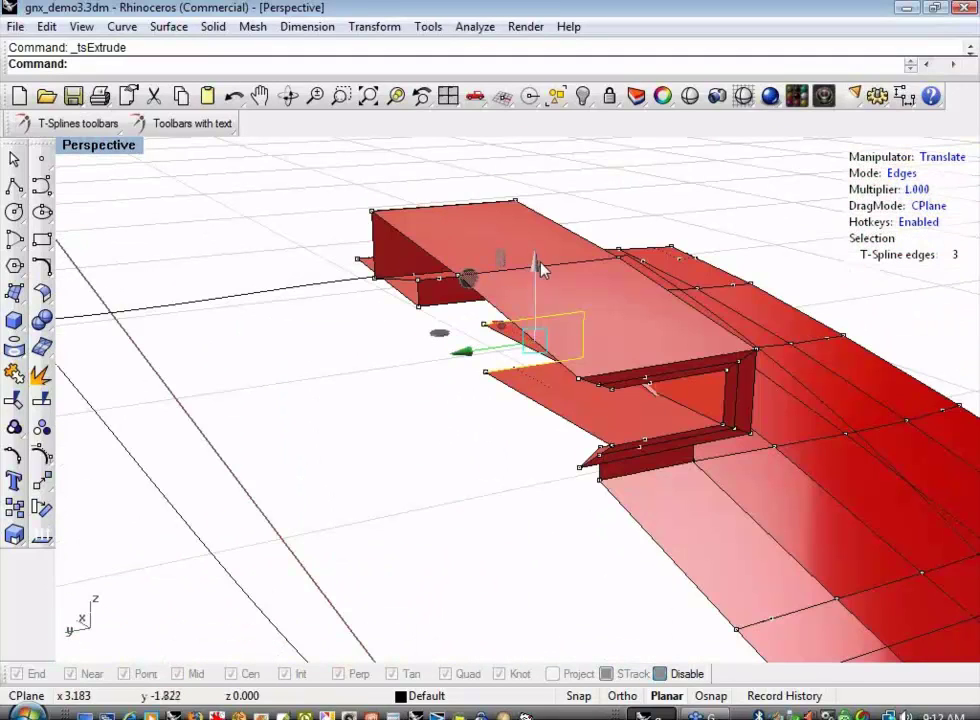
left_click_drag(538, 262, 538, 230)
- Extrude the vertical edge at the inner end of the intake channel along Y to the centreline, forming an end wall
mouse_move(413, 375)
right_mouse_down("shift")
mouse_move(398, 385)
mouse_move(409, 350)
mouse_move(400, 340)
mouse_move(327, 405)
mouse_move(300, 413)
mouse_move(302, 389)
mouse_move(300, 435)
right_mouse_up("shift")
left_click(300, 435)
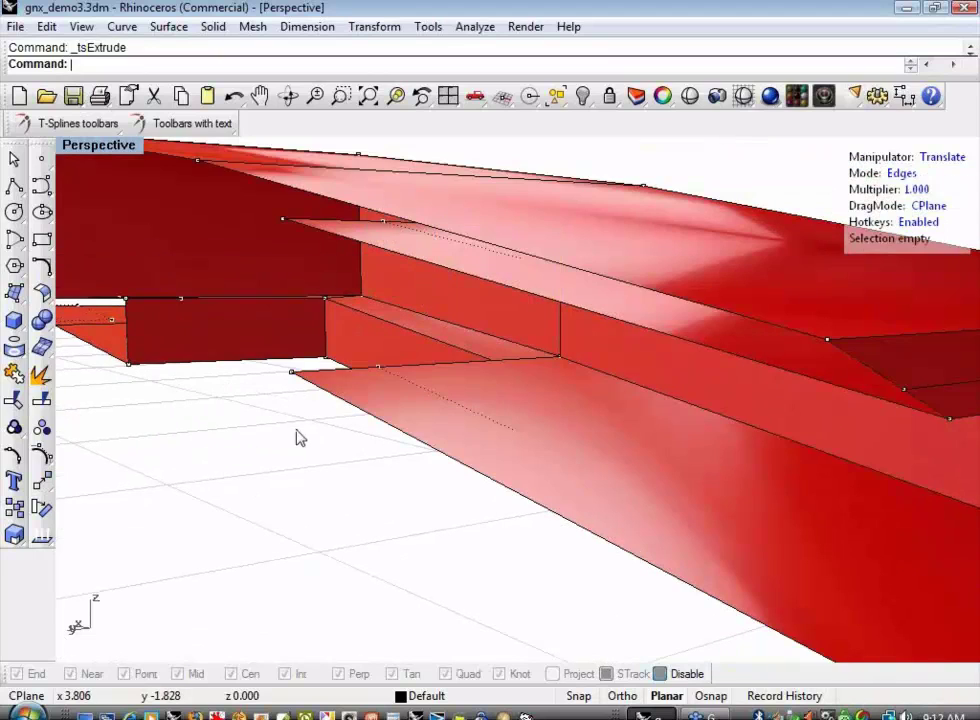
left_click(561, 343)
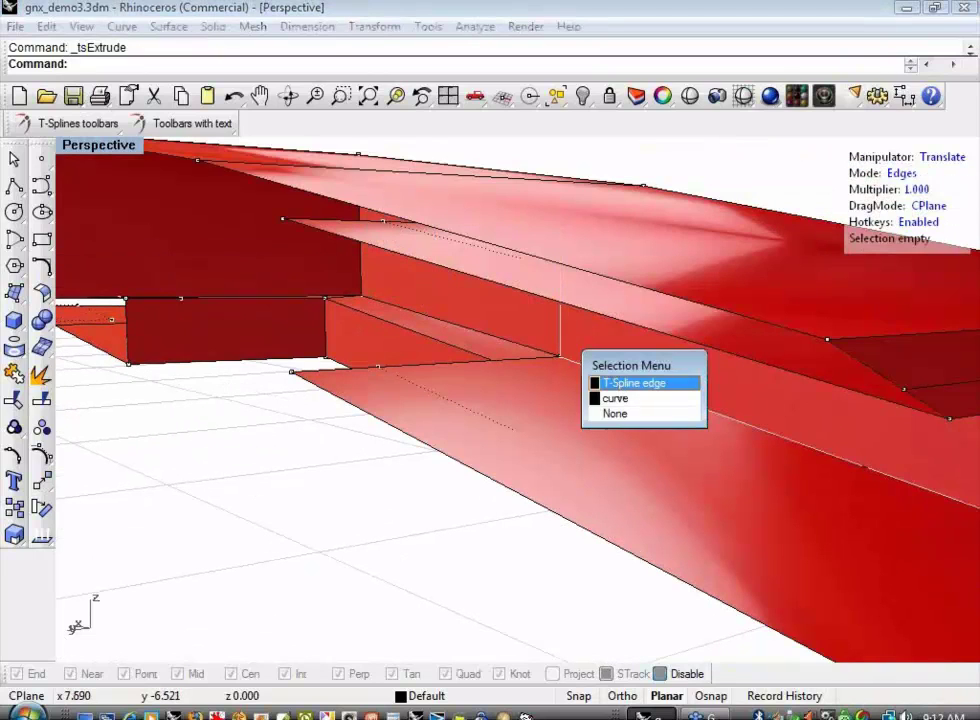
left_click(606, 383)
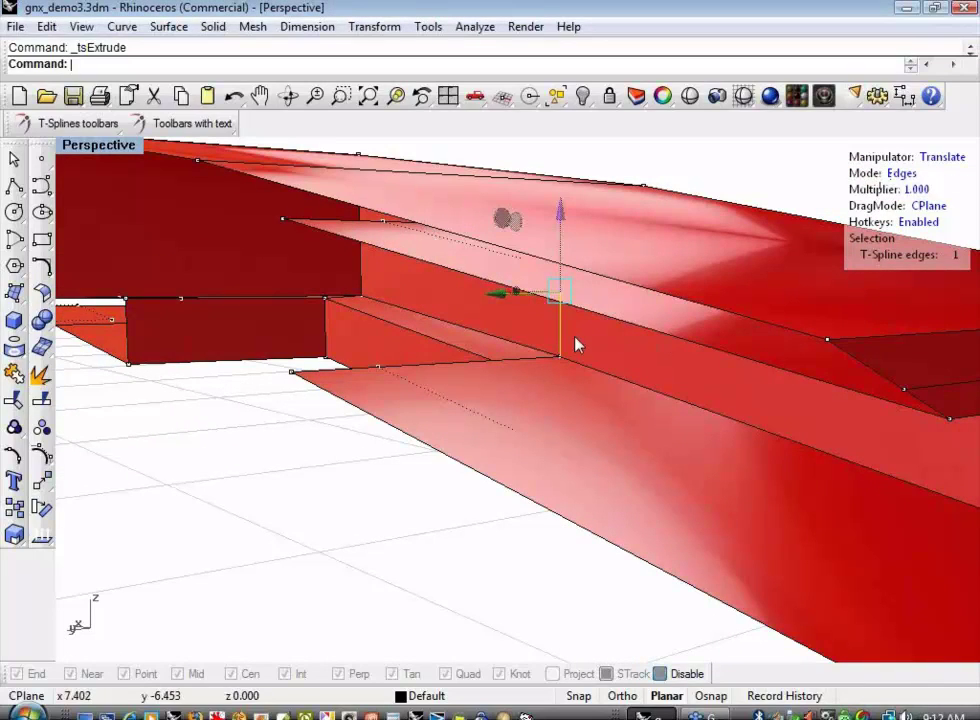
left_click(576, 345)
left_click_drag(493, 303, 263, 323)
right_click_drag(282, 433, 310, 460, "shift")
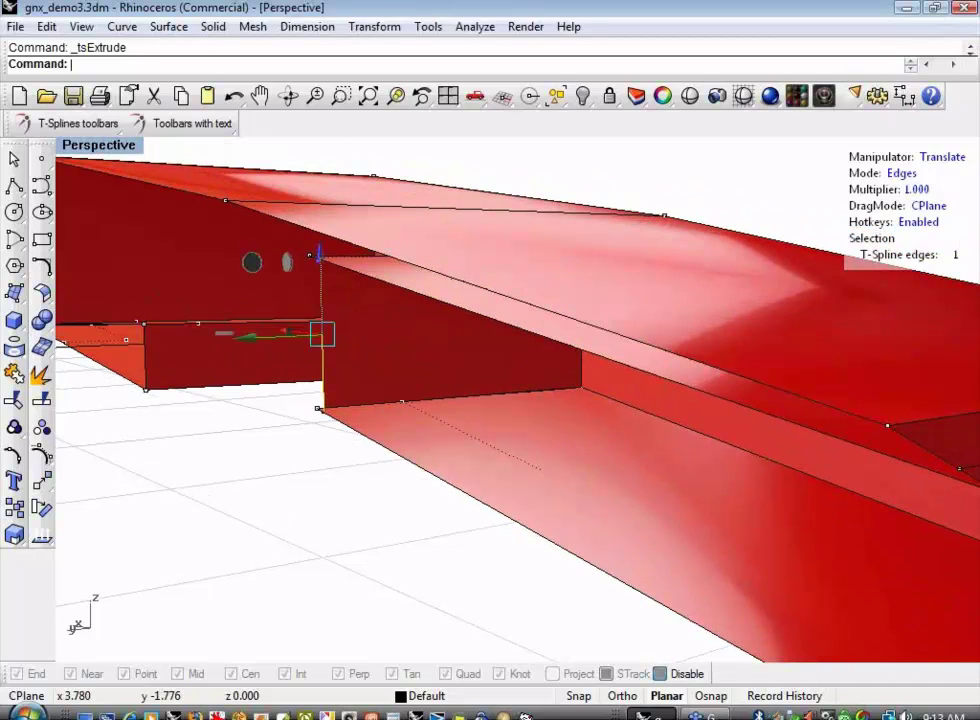
- Weld the coincident vertices at the lower and upper centreline corners of the intake channel's end wall
key("Escape")
left_click(186, 125)
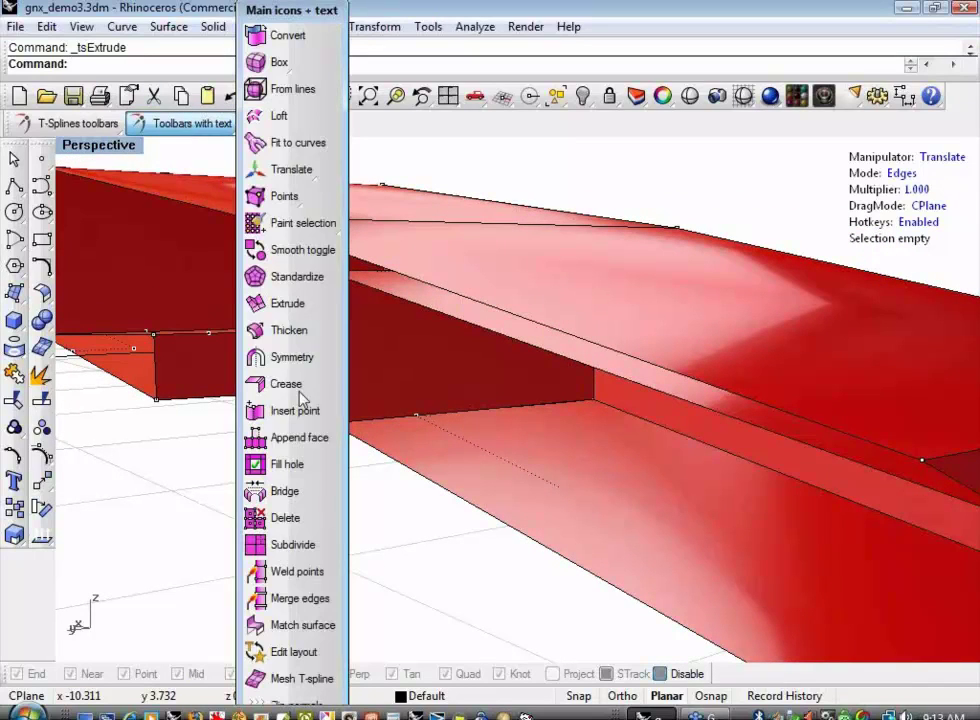
left_click(310, 571)
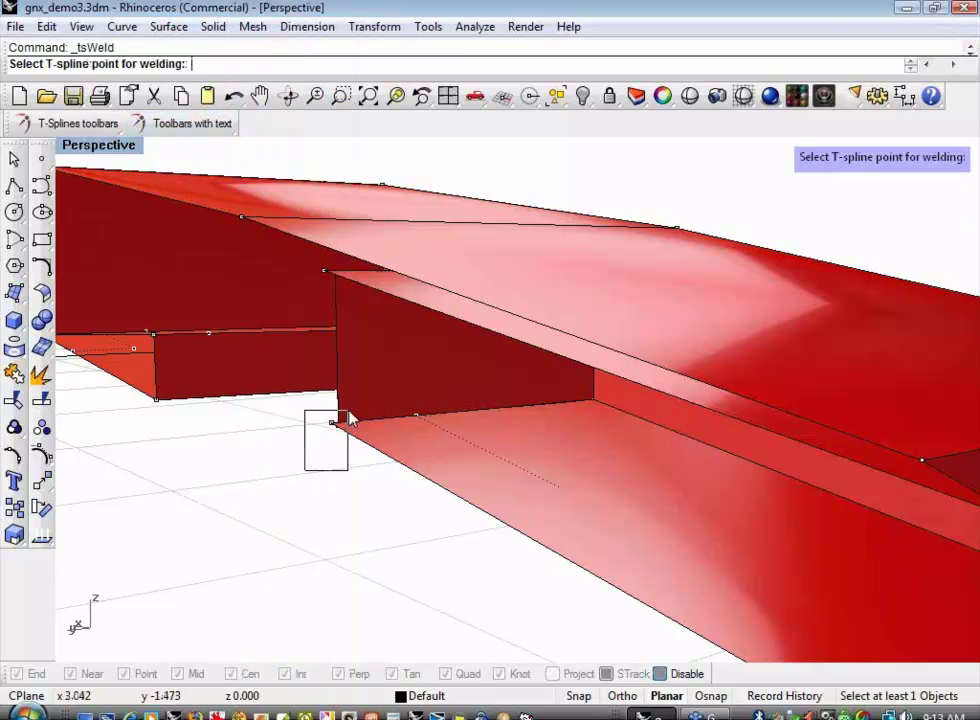
key("Escape")
right_click_drag(343, 413, 276, 440, "shift")
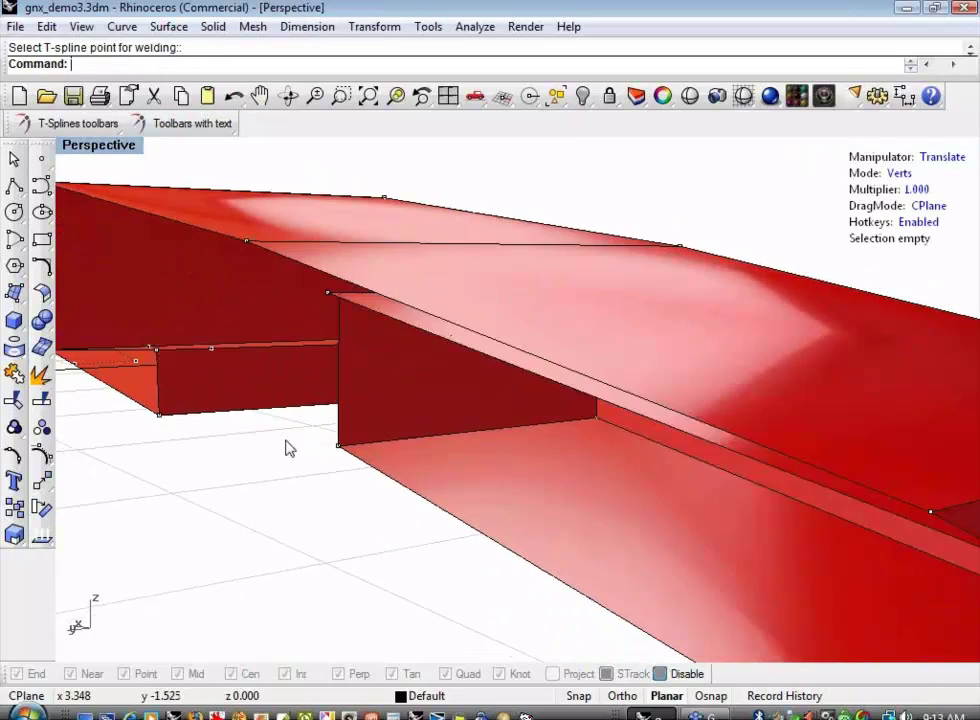
key("Return")
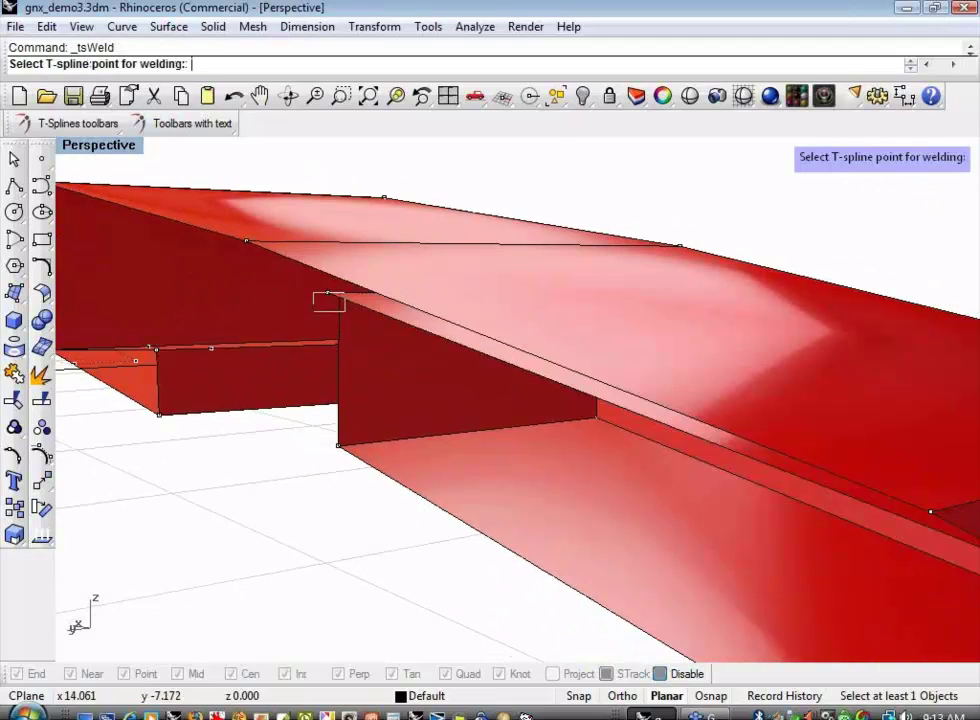
left_click_drag(350, 291, 285, 558)
key("Return")
- Toggle the surface to smooth mode, examine the scoop's opening and its blend into the hood, and return to box mode
scroll(290, 520, "down", 5)
right_click_drag(295, 492, 322, 447, "shift")
right_click_drag(340, 449, 521, 424, "shift")
scroll(418, 392, "up", 3)
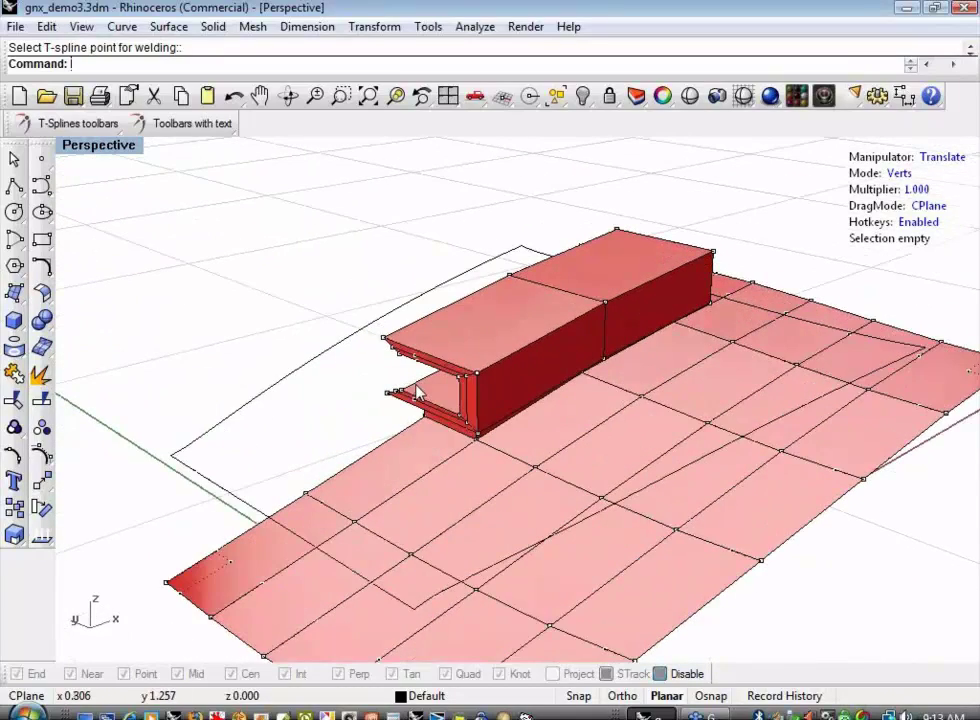
right_click_drag(418, 392, 656, 264)
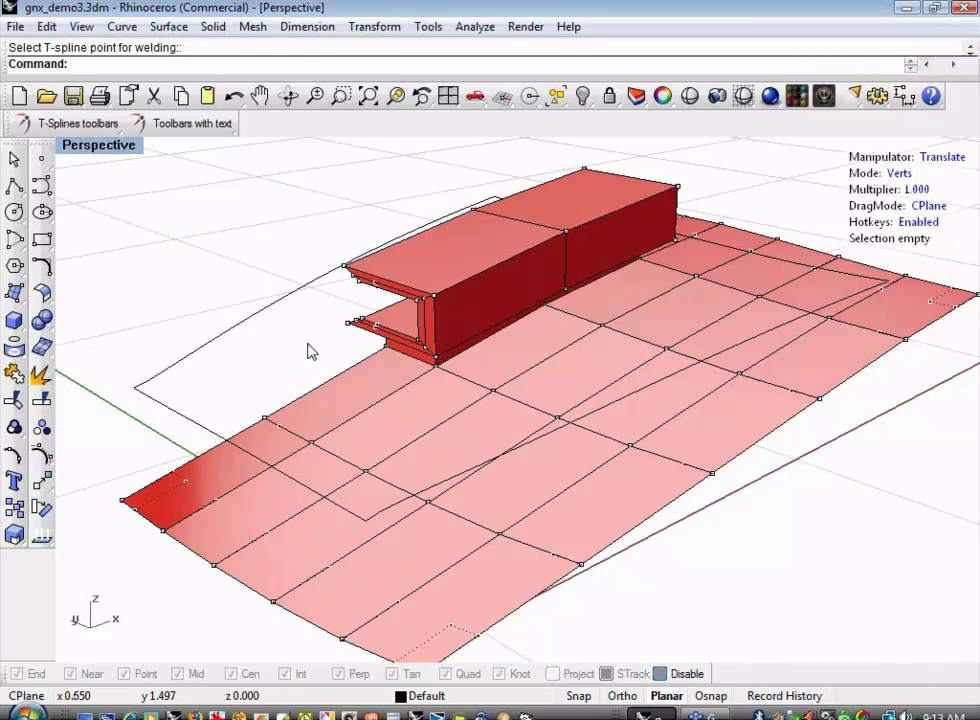
key("Return")
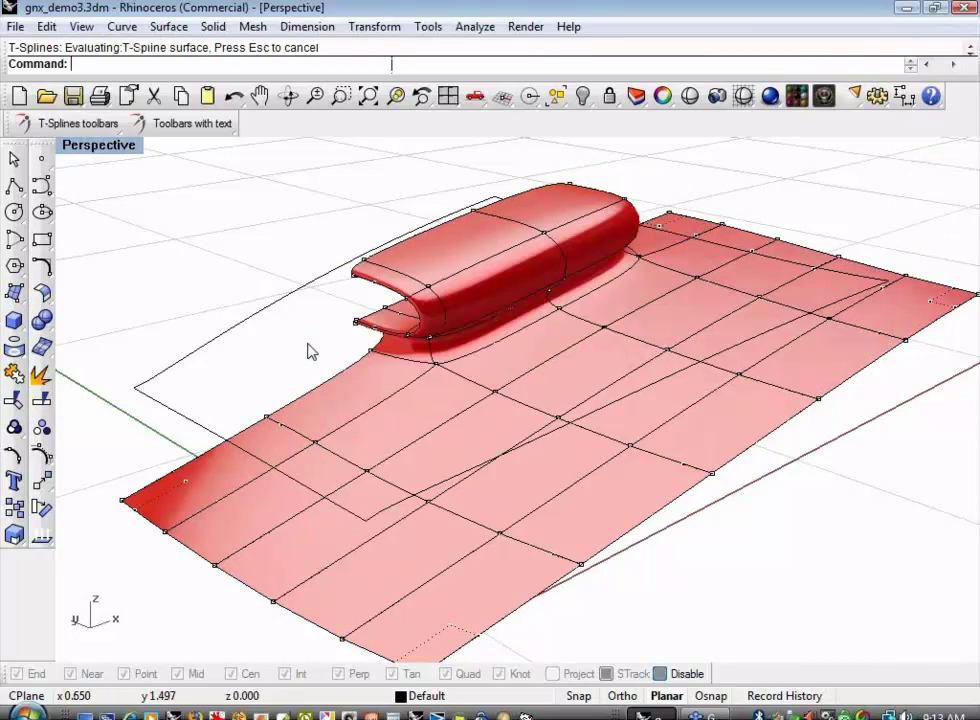
right_click_drag(335, 348, 688, 392)
scroll(551, 330, "up", 6)
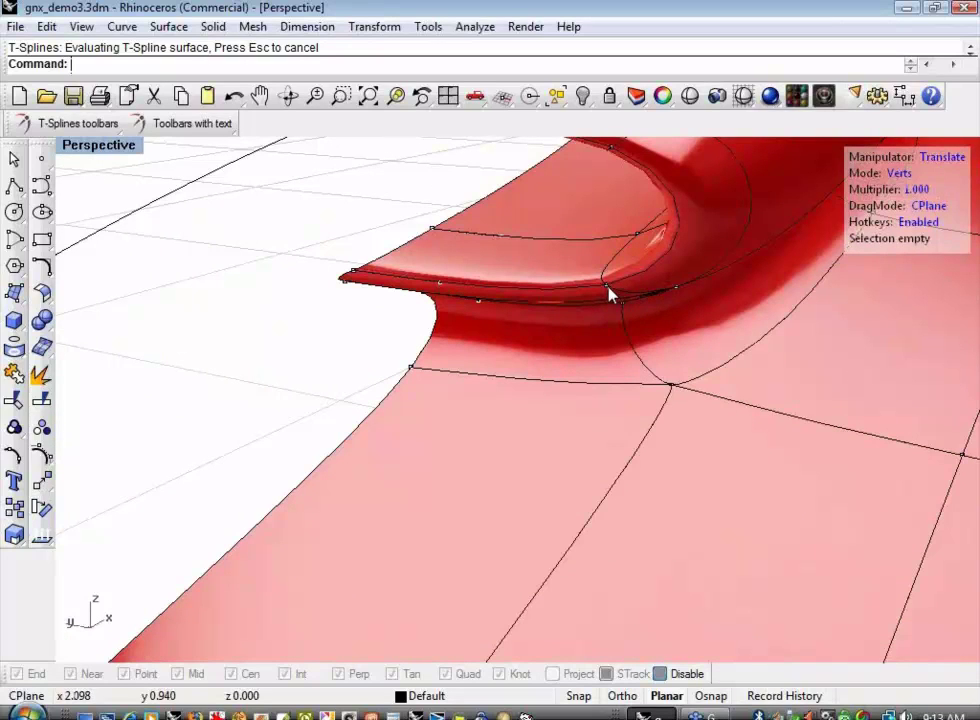
right_click_drag(313, 232, 311, 283, "shift")
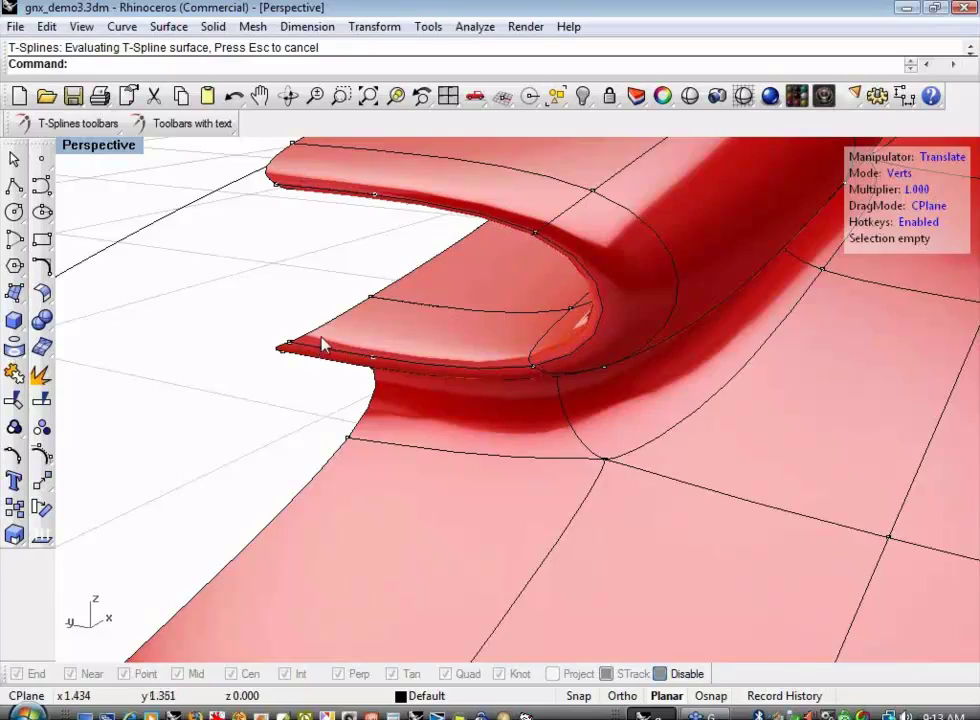
scroll(321, 344, "down", 8)
right_click_drag(321, 344, 400, 403, "shift")
right_click_drag(524, 412, 427, 396, "shift")
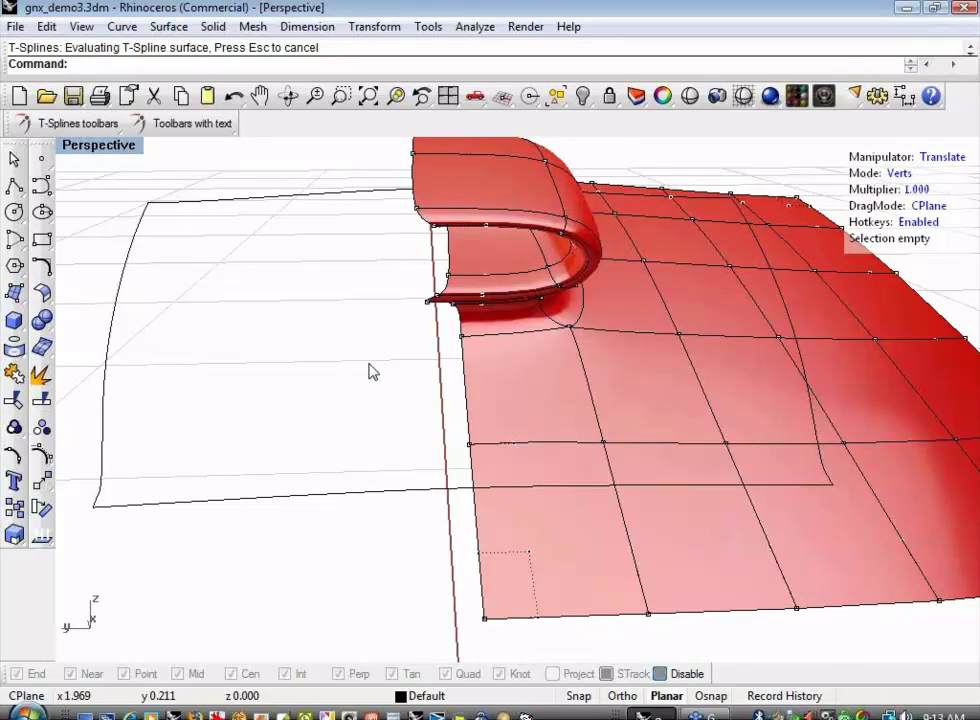
key("Tab")
right_click_drag(367, 370, 420, 370, "shift")
scroll(367, 389, "down", 5)
left_click_drag(313, 191, 676, 319)
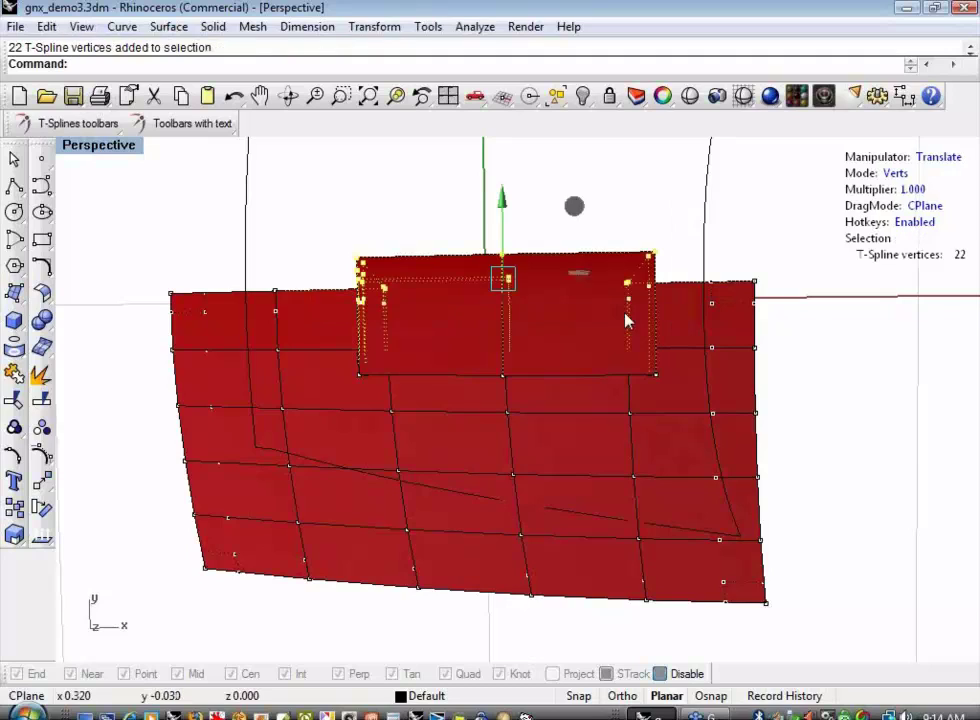
right_click_drag(626, 322, 505, 332)
scroll(505, 332, "up", 5)
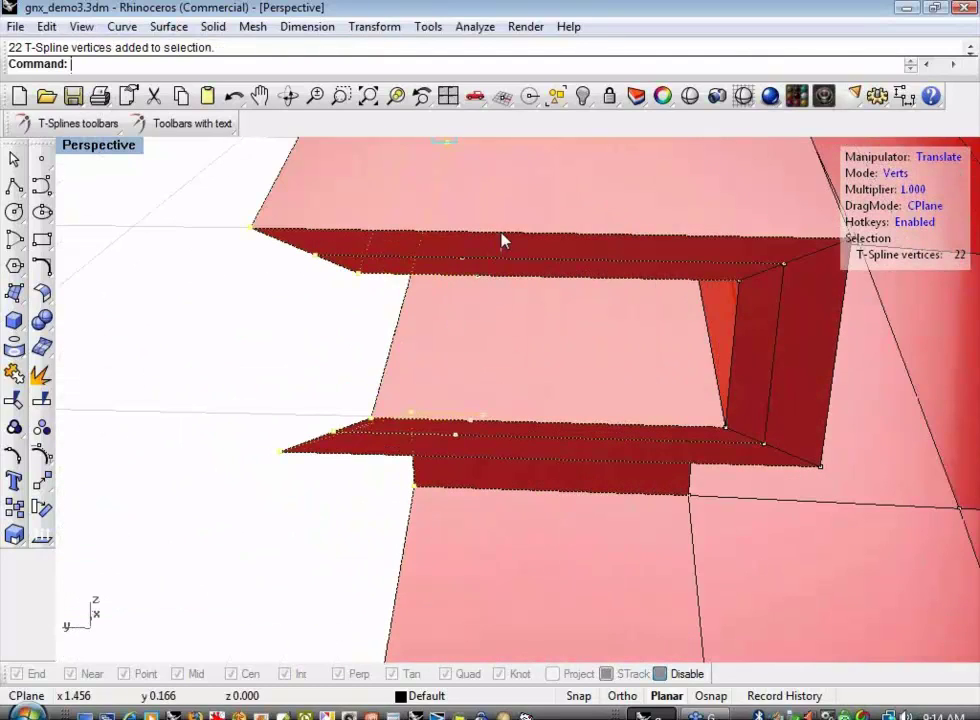
left_click(258, 429)
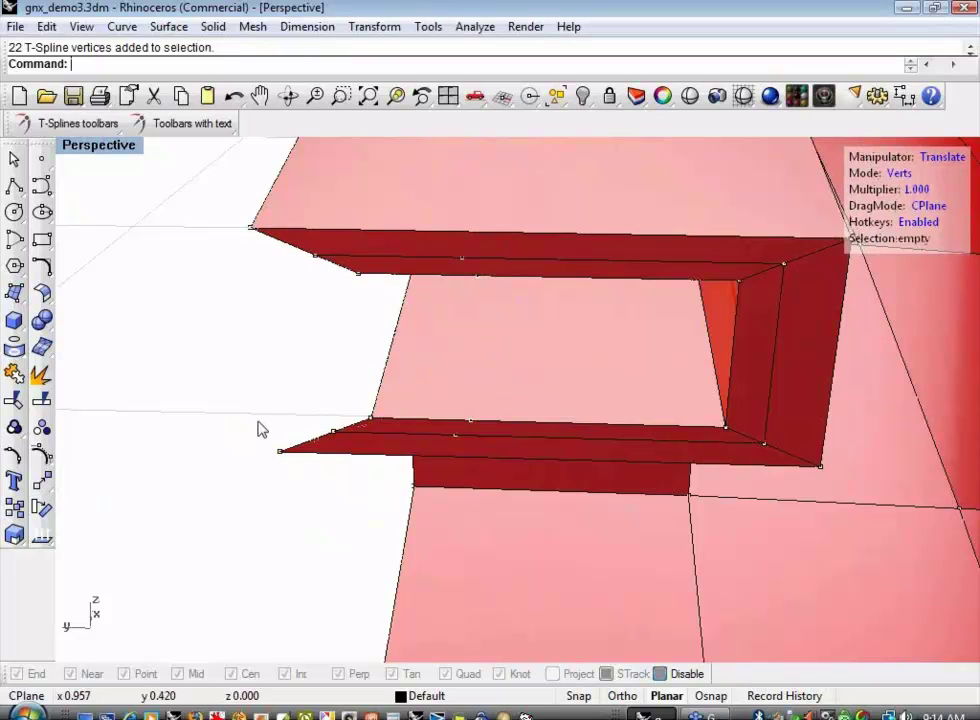
- Select the centreline vertices along the lower and upper rims of the scoop's opening, including the outer corners
left_click_drag(252, 381, 392, 491)
right_click_drag(313, 290, 326, 322, "shift")
left_click_drag(268, 379, 392, 244)
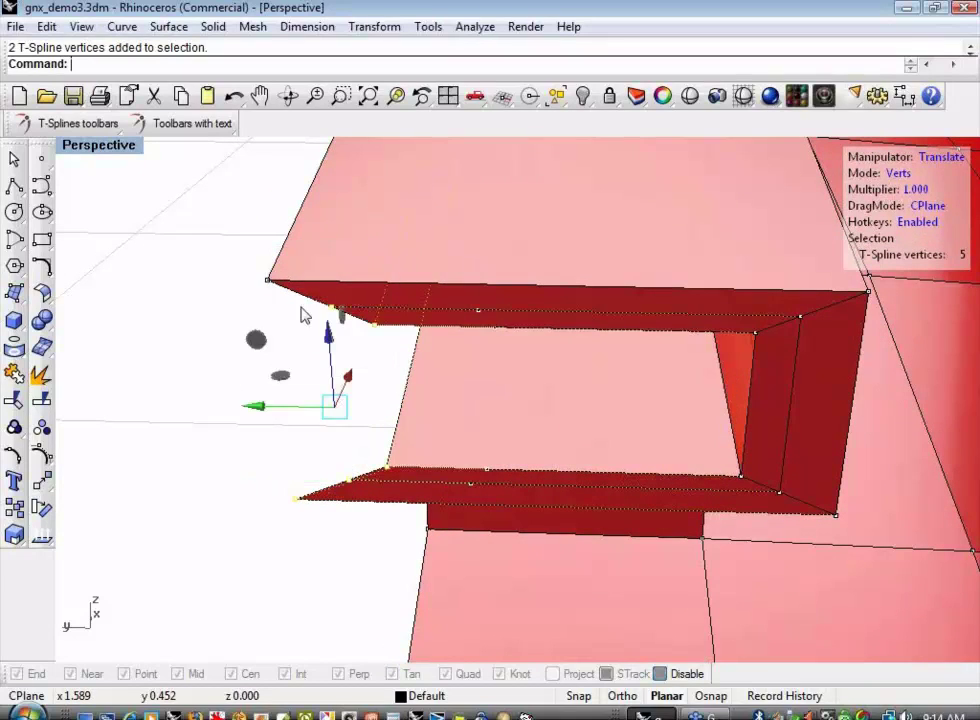
left_click_drag(280, 232, 255, 298)
- Add the centreline vertices of the channel's inner end wall, the scoop's roof and its closed far end to the selection
right_click_drag(214, 302, 577, 420, "shift")
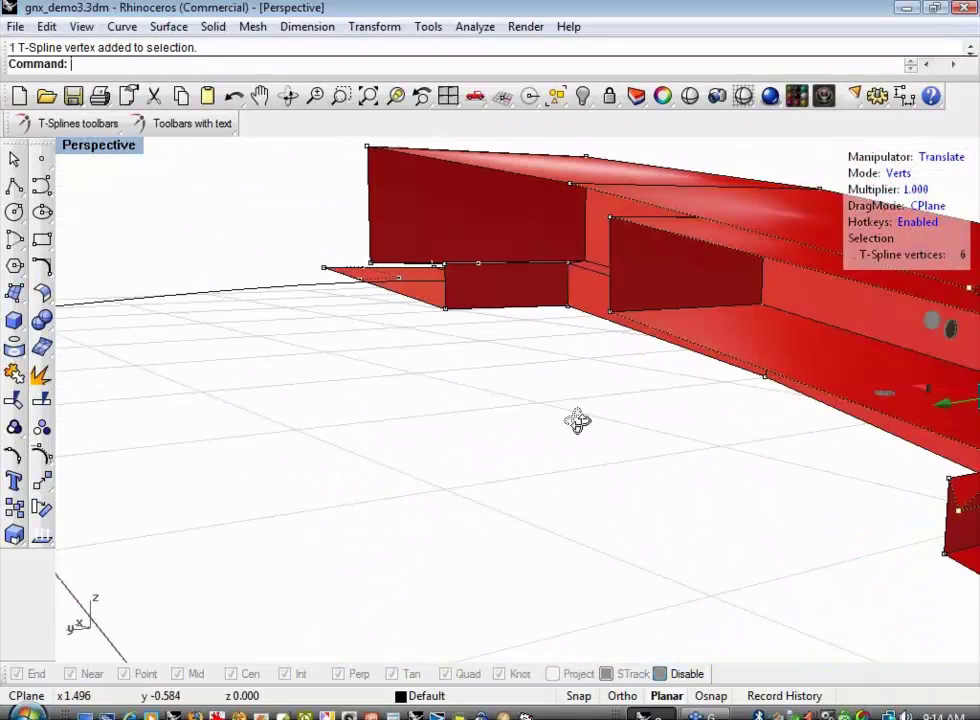
left_click(612, 312, "shift")
left_click(610, 219, "shift")
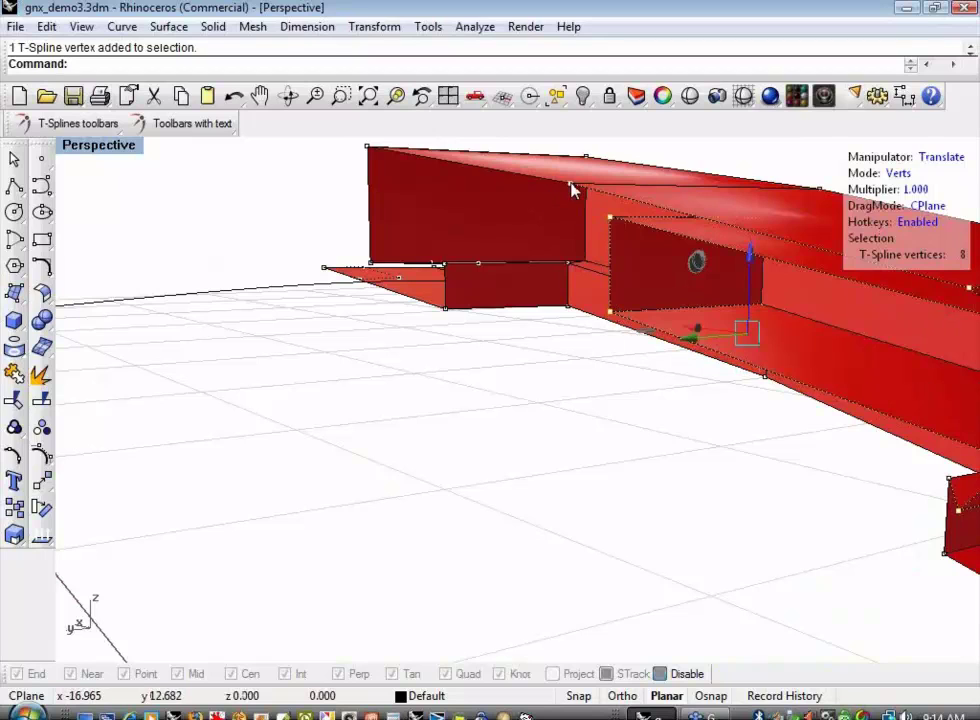
left_click(570, 187, "shift")
left_click(384, 148, "shift")
right_click_drag(332, 284, 366, 287)
left_click(375, 268, "shift")
right_click_drag(451, 324, 370, 397)
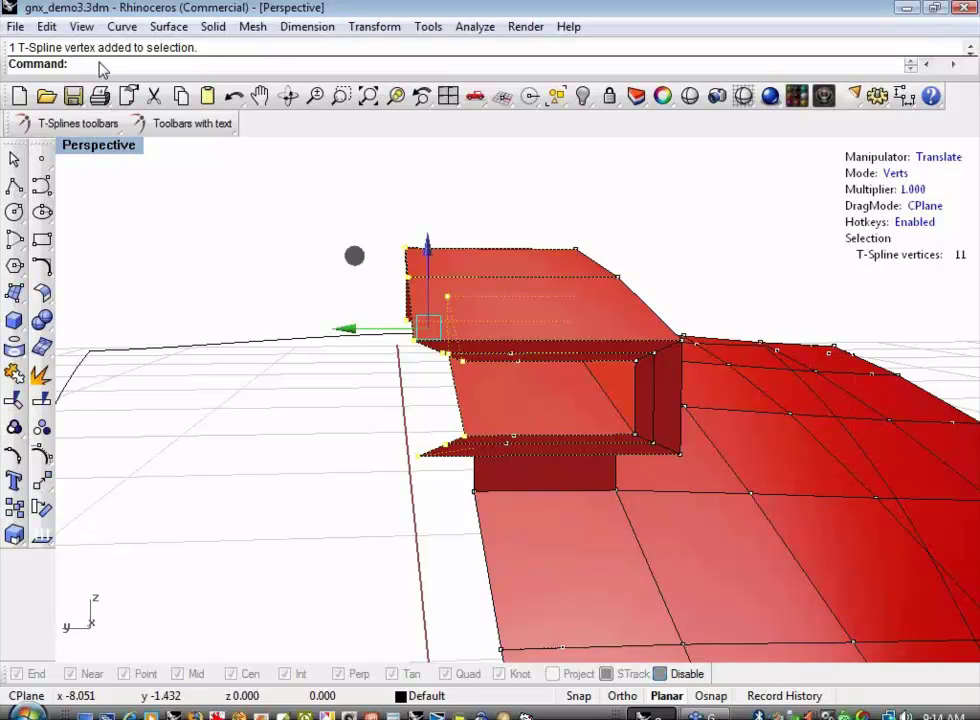
- Align the selected scoop vertices with the hood's centreline vertex using SetPt in world Y only
type("Set")
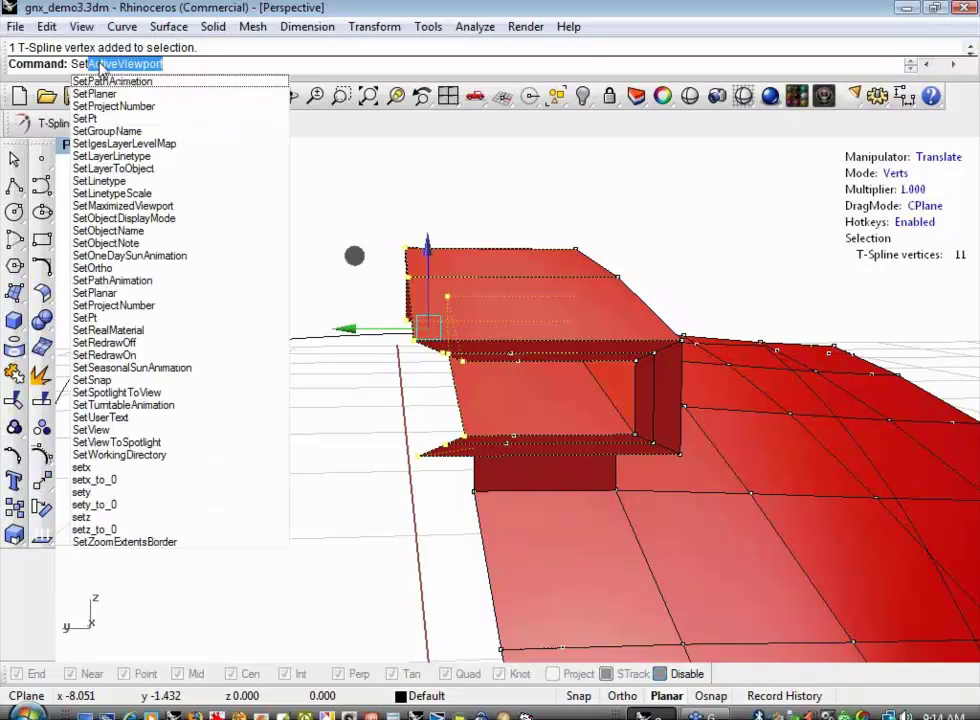
type("Pt")
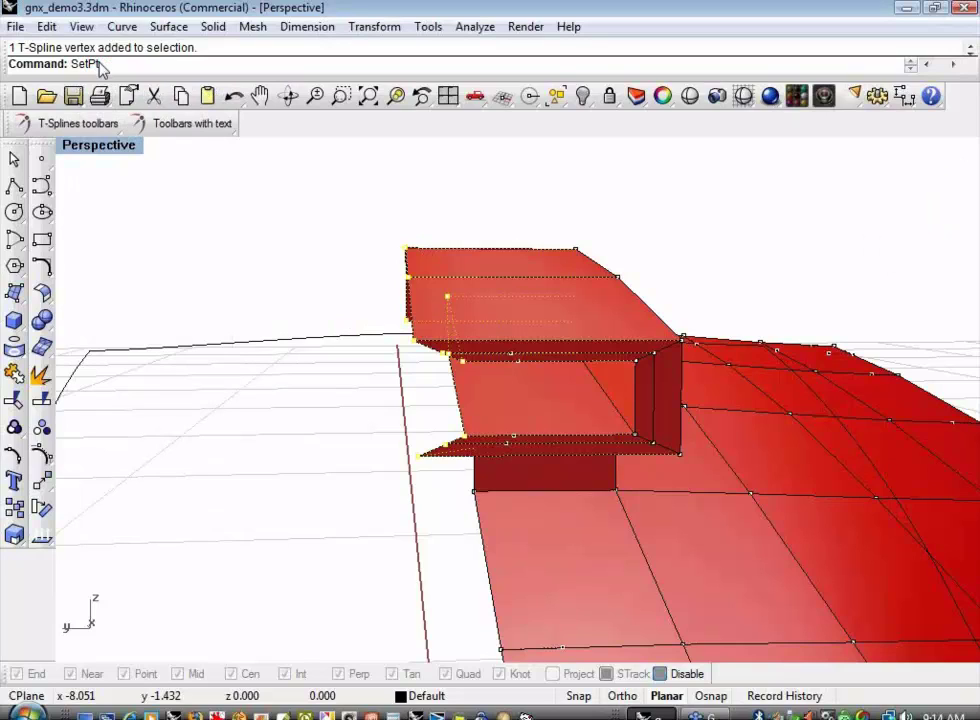
key("Return")
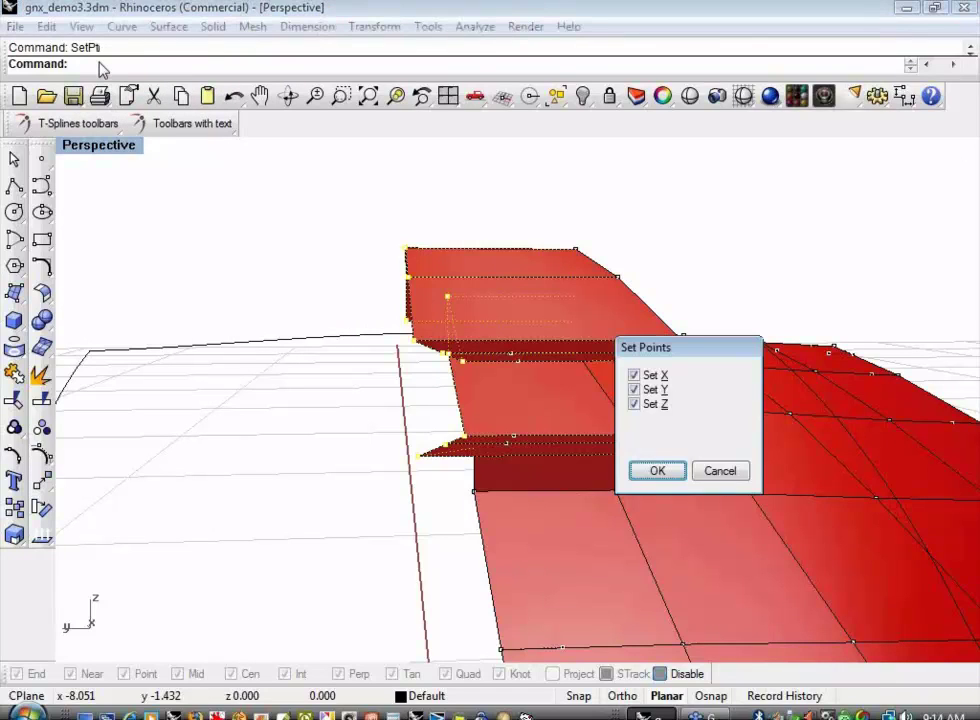
left_click(658, 376)
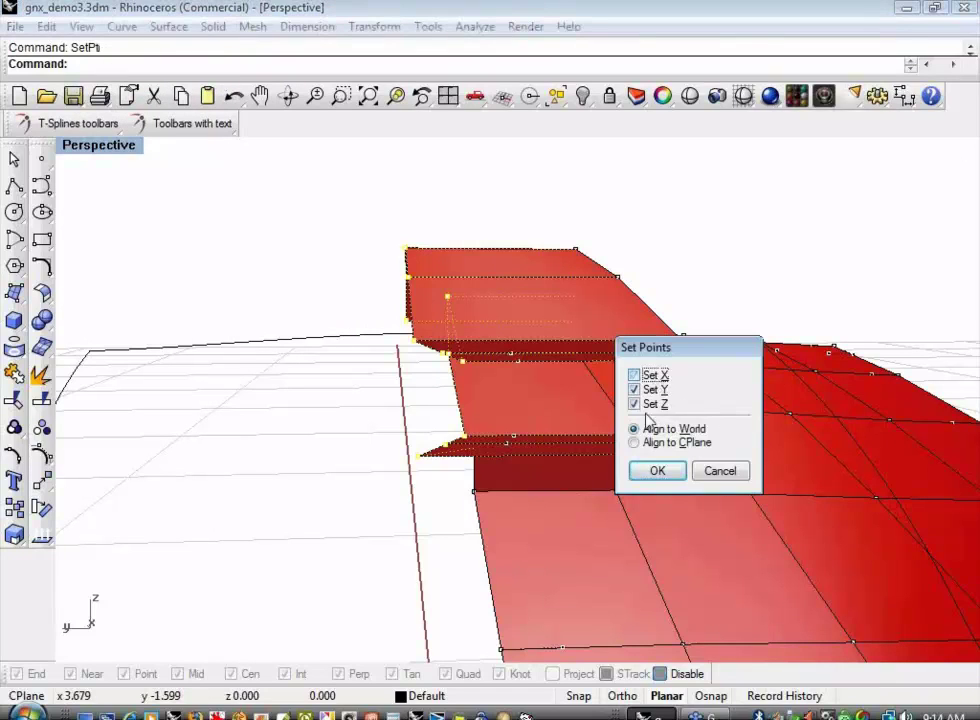
left_click(656, 471)
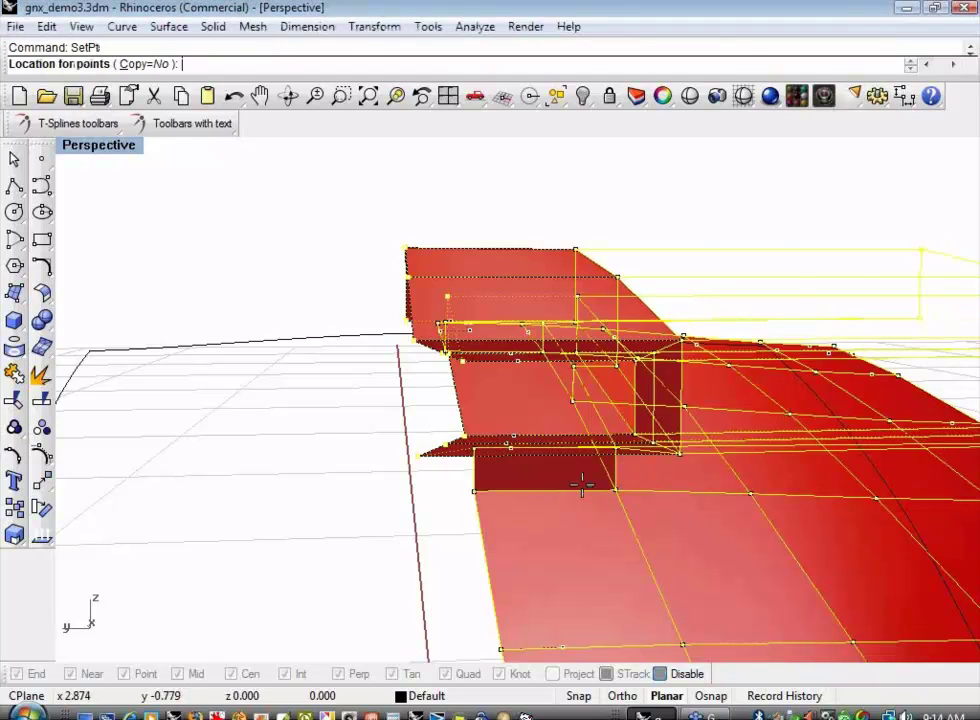
left_click(468, 497)
left_click(394, 467)
- Return the surface to smooth display and mirror the half hood with T-Splines Symmetry, using YSymmetry=Yes, Weld=Yes and Tolerance=0.001
right_click_drag(394, 467, 315, 418)
key("Tab")
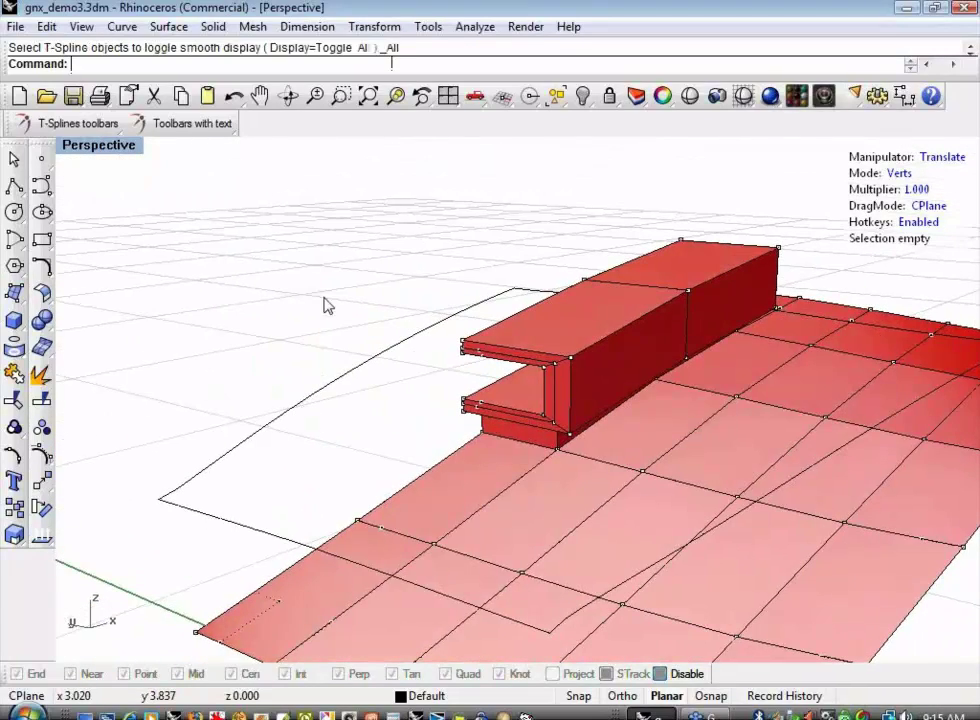
right_click_drag(360, 330, 234, 162)
left_click(190, 123)
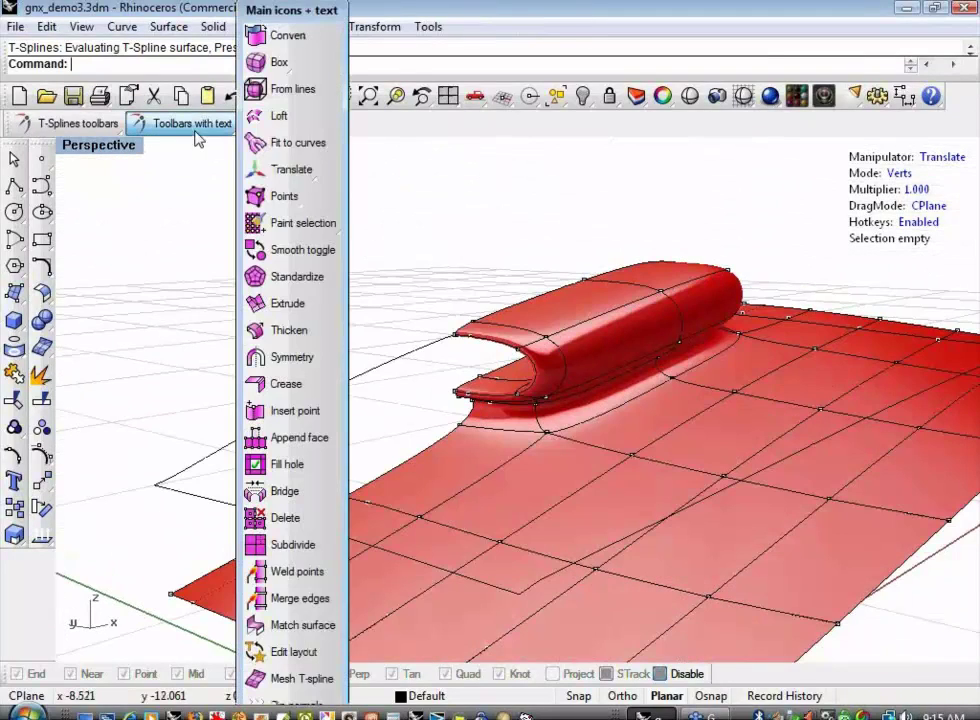
left_click(300, 368)
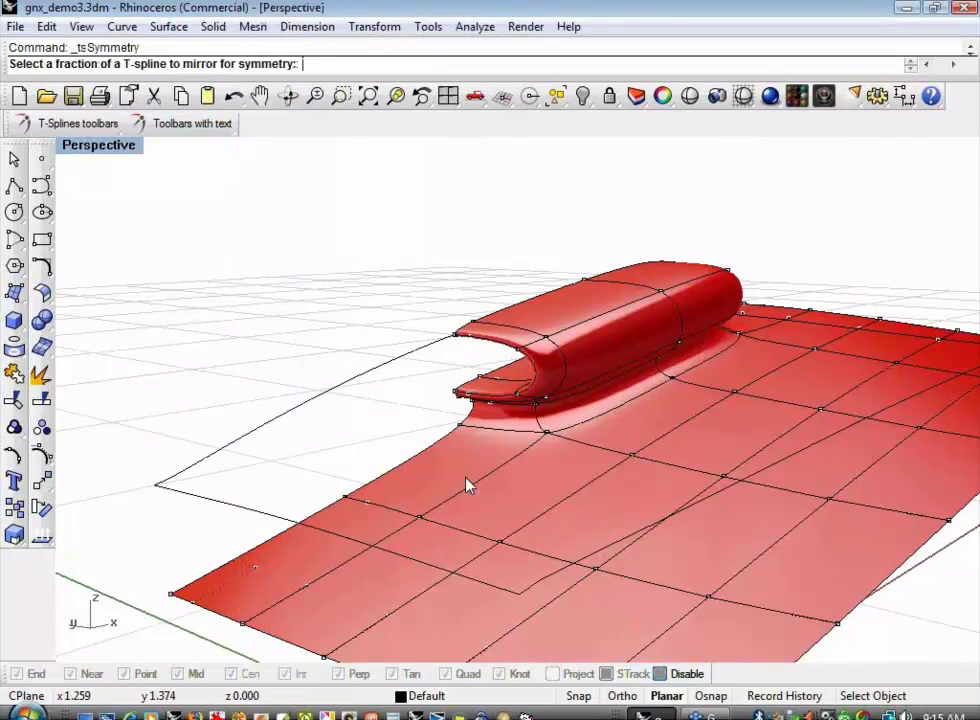
left_click(448, 470)
key("Return")
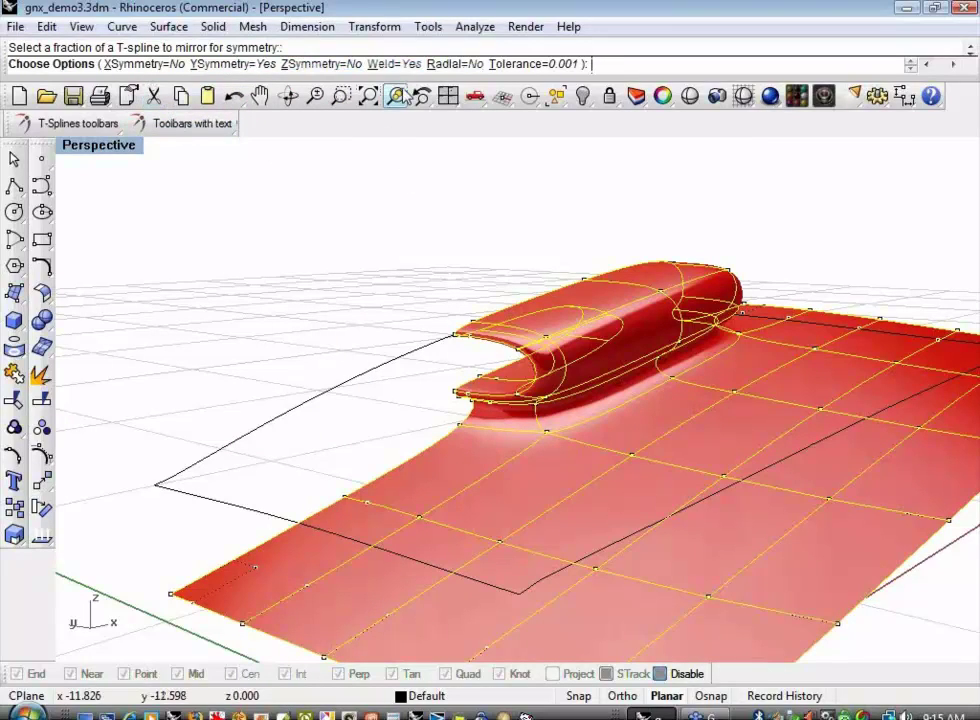
right_click(350, 267)
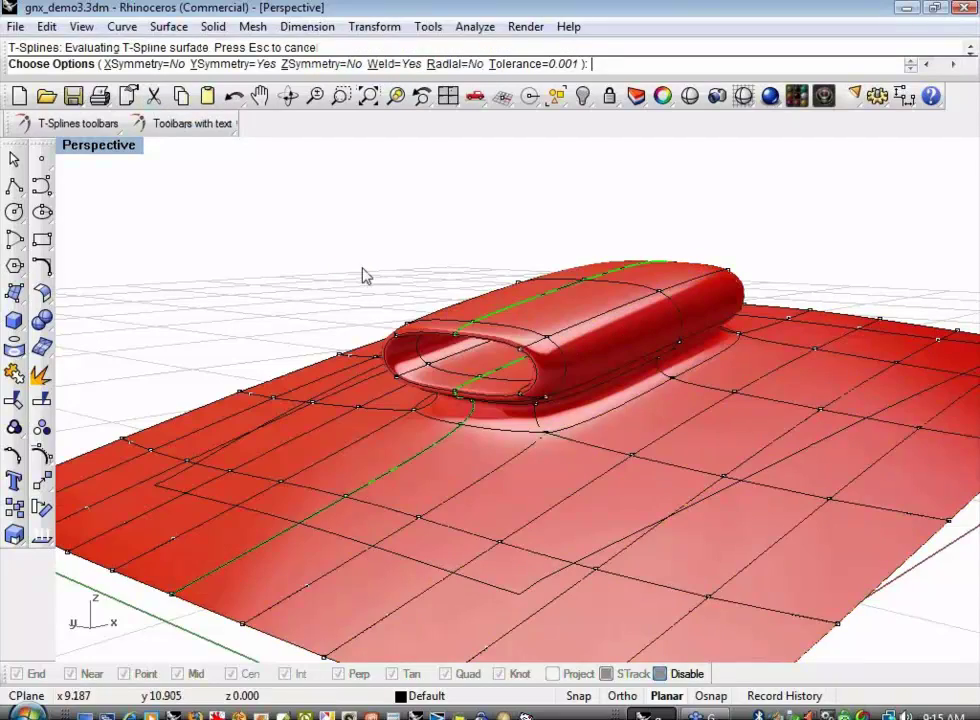
- Run a Zebra stripe analysis on the whole hood, examine the stripes across the scoop and its blend, and end the analysis
right_click_drag(346, 291, 420, 330)
scroll(500, 400, "down", 3)
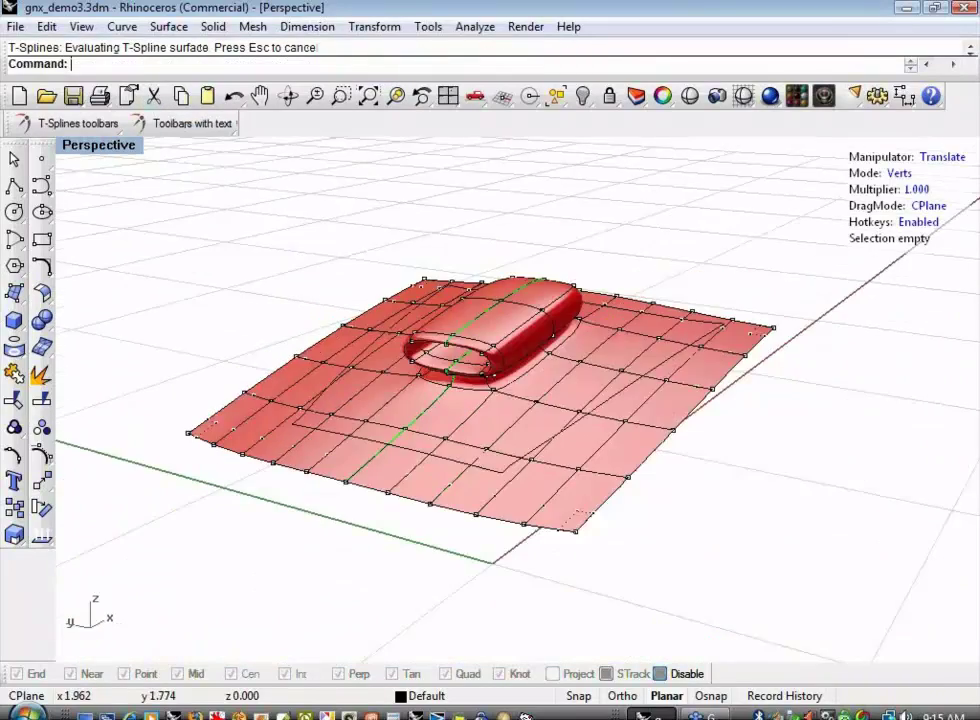
mouse_move(600, 380)
right_mouse_down()
mouse_move(663, 409)
mouse_move(582, 488)
mouse_move(670, 430)
mouse_move(662, 418)
right_mouse_up()
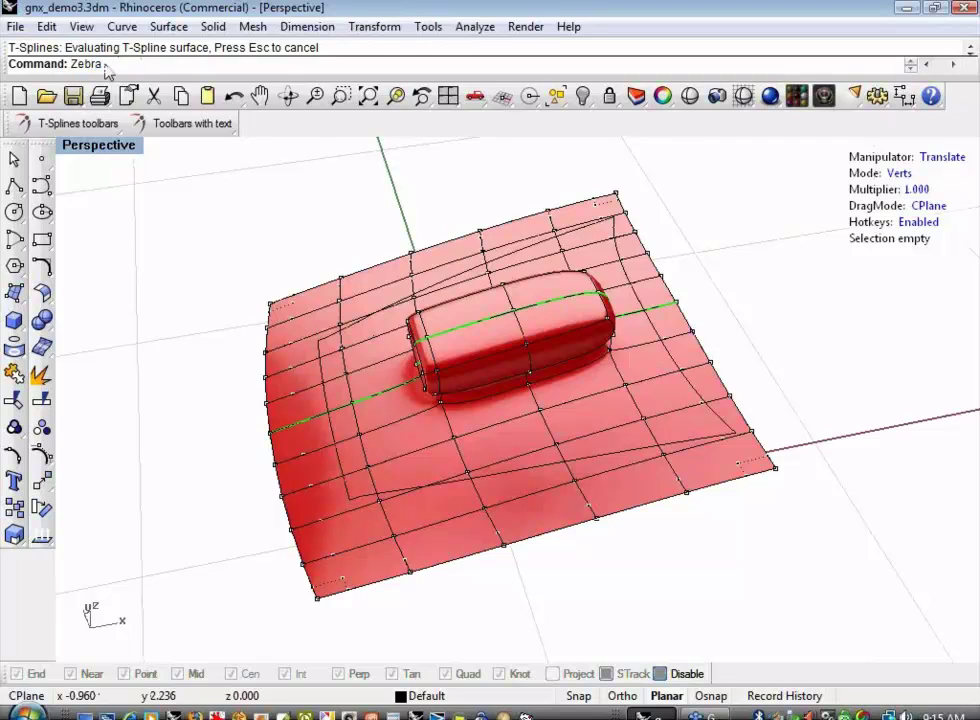
key("Return")
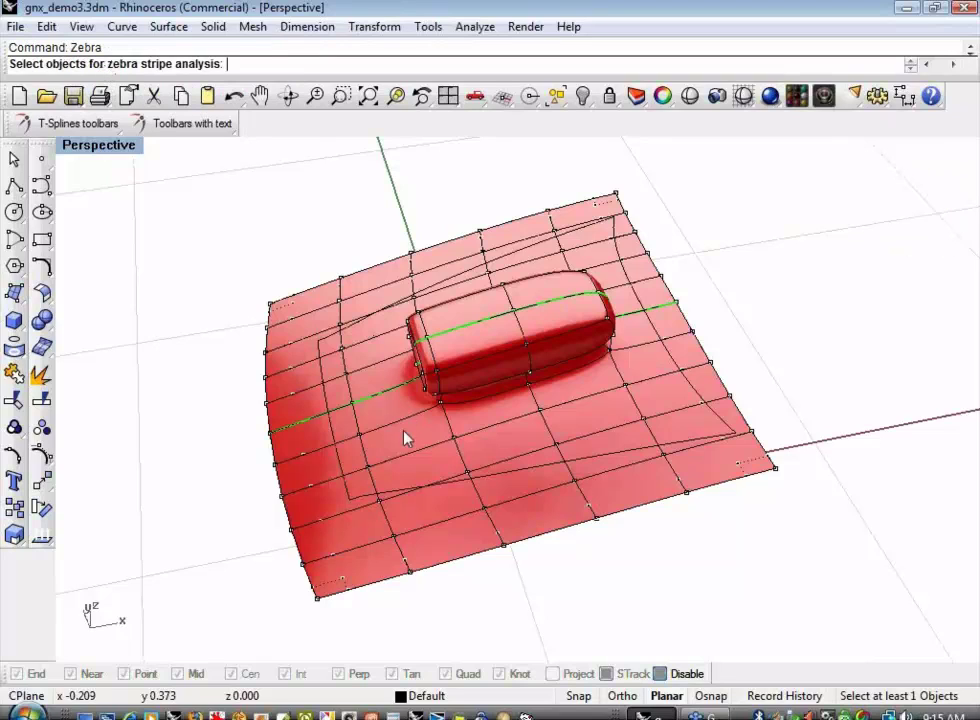
left_click_drag(214, 151, 816, 627)
key("Return")
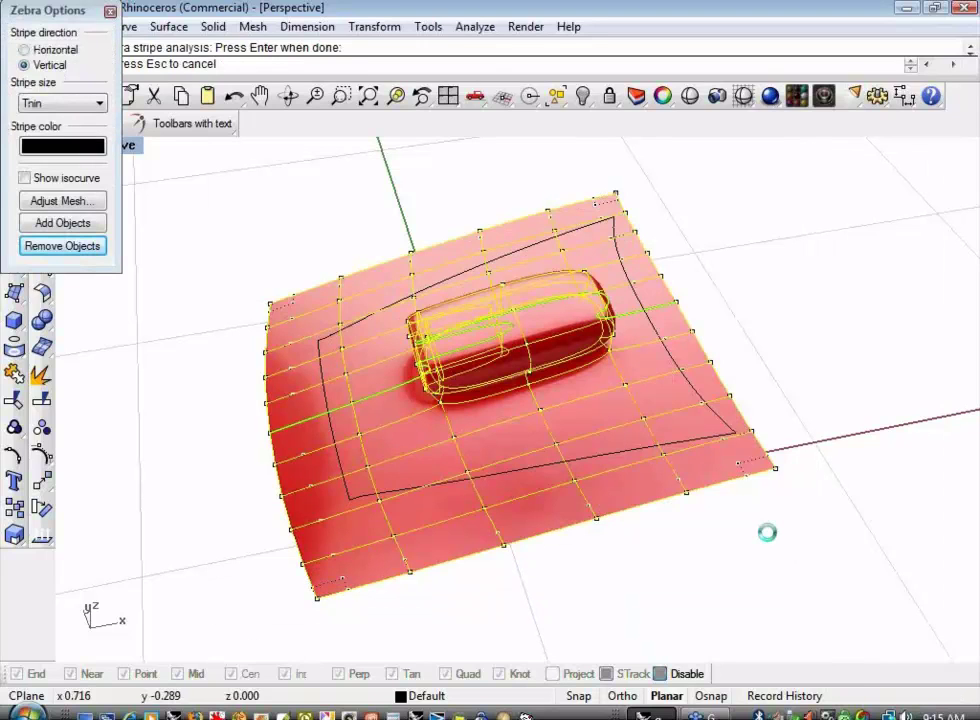
right_click_drag(770, 510, 760, 330)
left_click(110, 11)
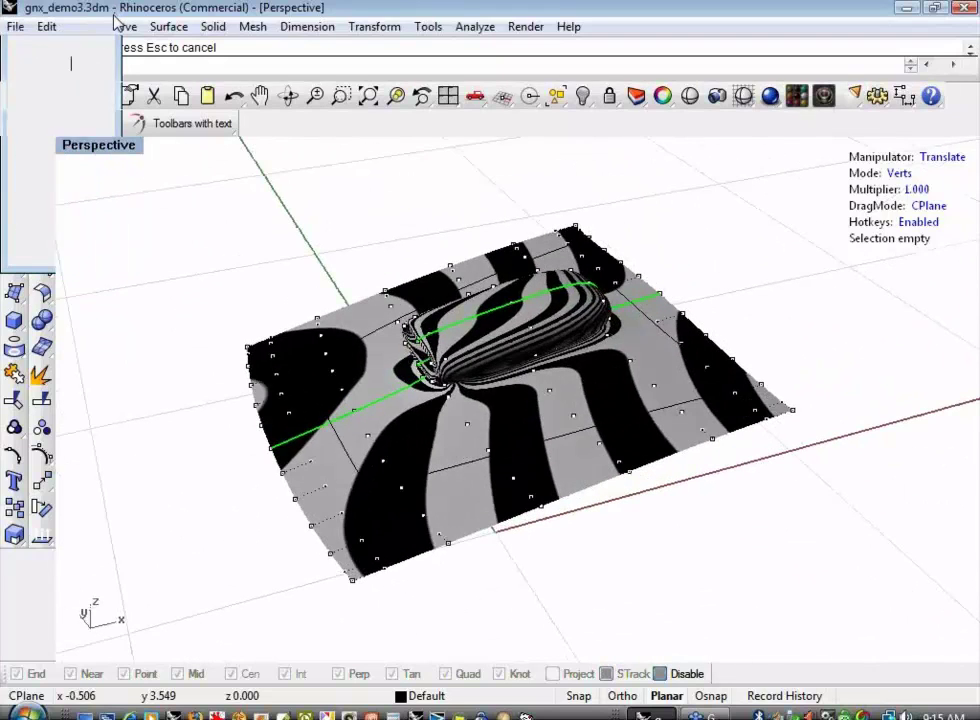
- In box display, move the centreline edge of the base under the scoop's closed end outward along X and scale it down vertically
right_click_drag(308, 262, 634, 324)
scroll(583, 410, "up", 5)
scroll(586, 400, "down", 5)
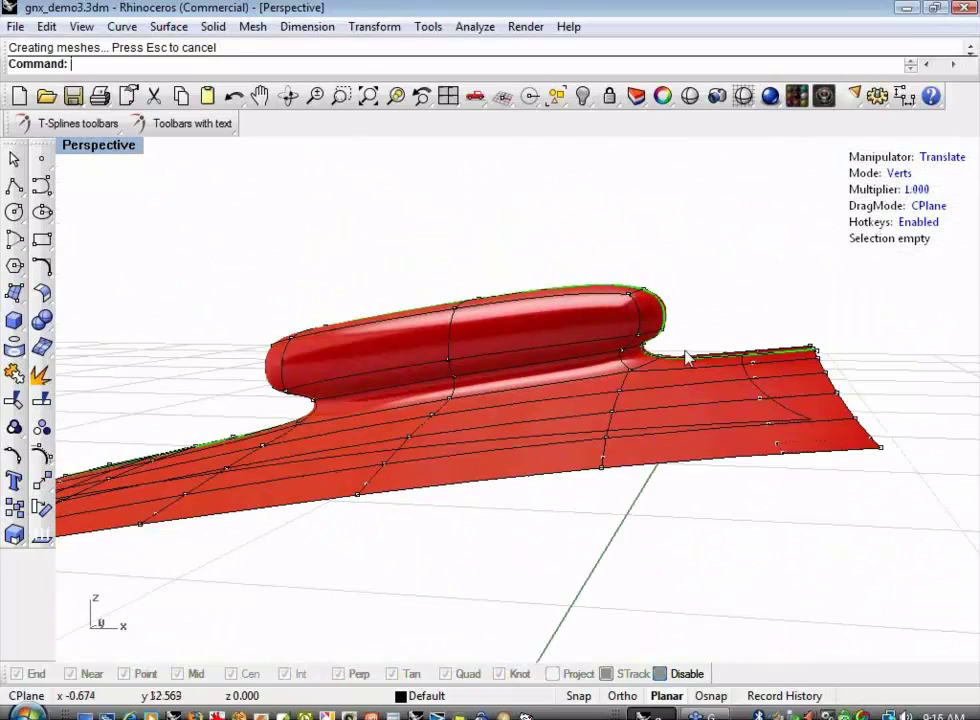
right_click_drag(685, 354, 630, 284)
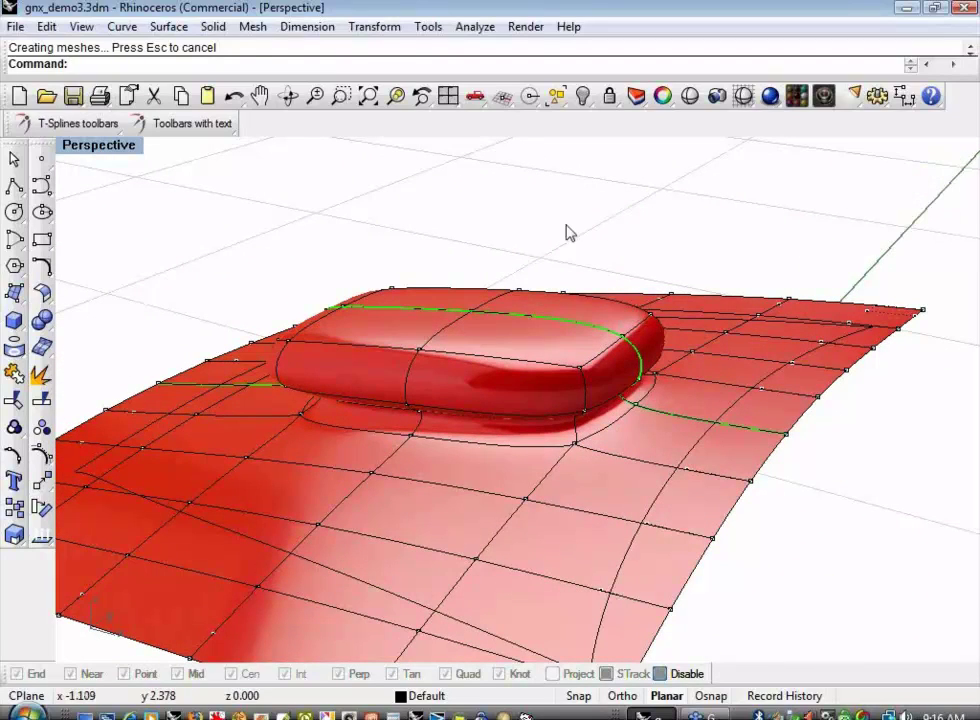
key("Tab")
right_click_drag(567, 232, 884, 190)
key("2")
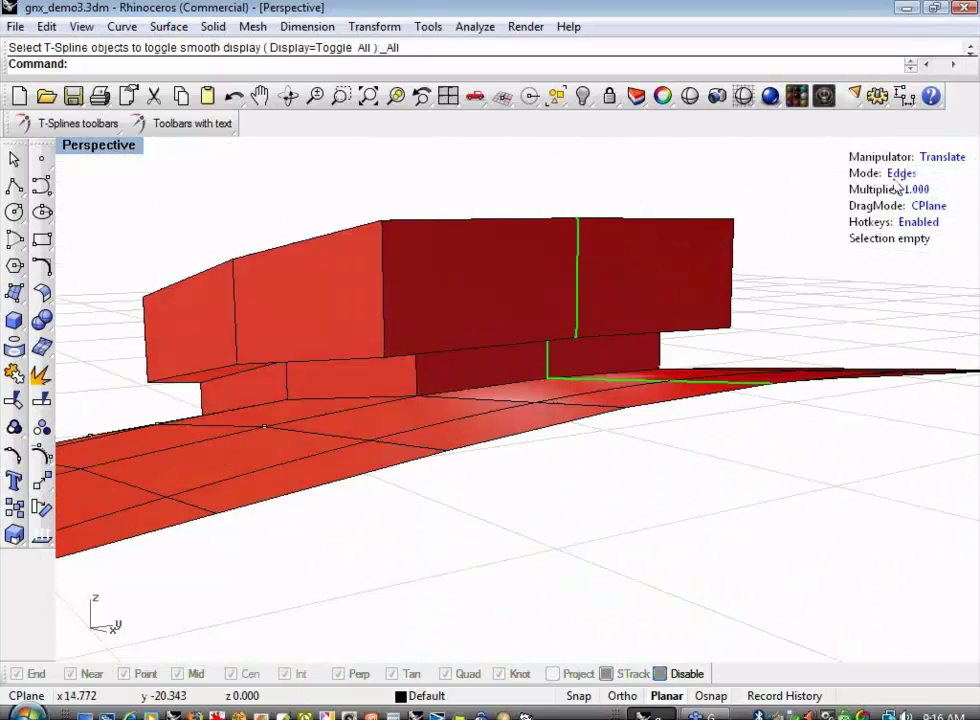
left_click(550, 365)
left_click_drag(591, 365, 622, 373)
key("r")
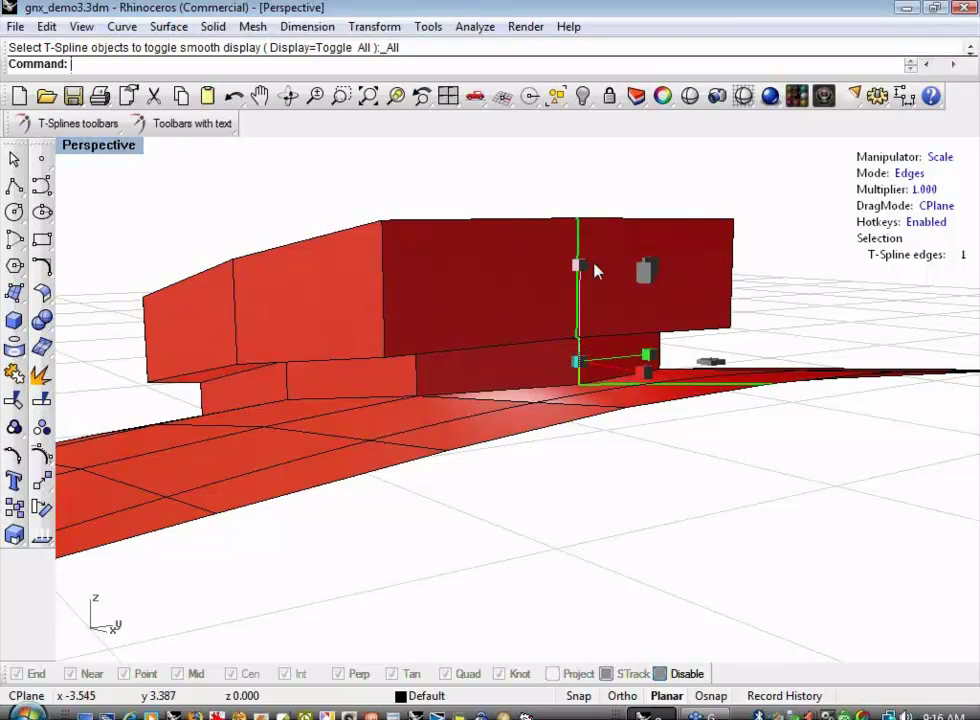
left_click_drag(588, 268, 650, 358)
- Move the vertical corner edge of the scoop's closed end along X toward the opening to taper the end
right_click_drag(650, 358, 531, 302)
left_click(446, 347)
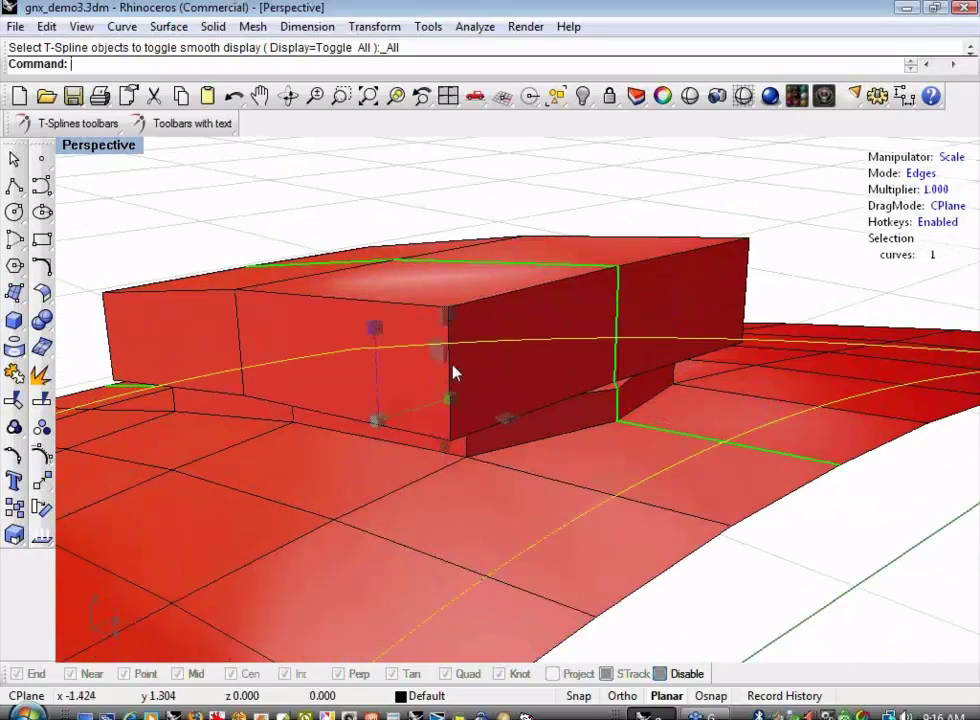
right_click_drag(448, 333, 536, 370)
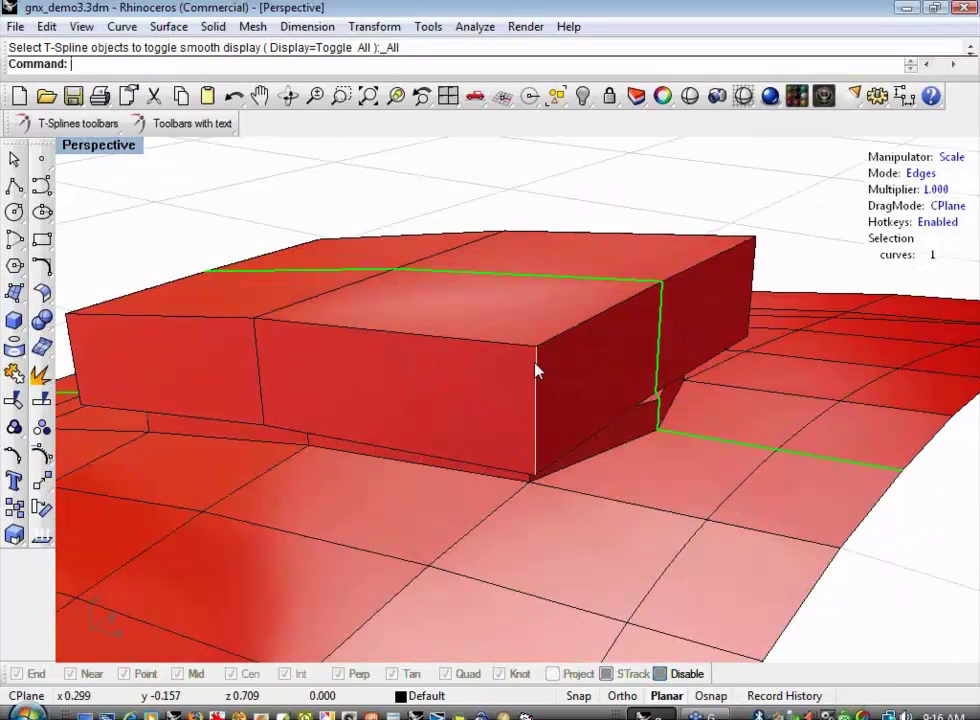
left_click(532, 410)
key("w")
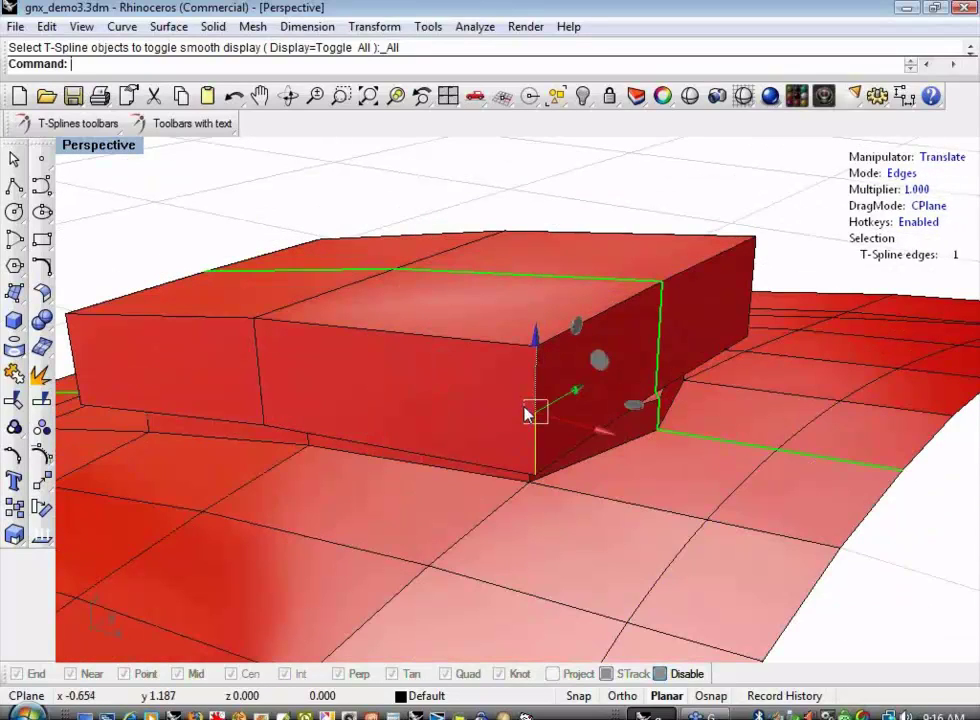
left_click_drag(600, 433, 519, 414)
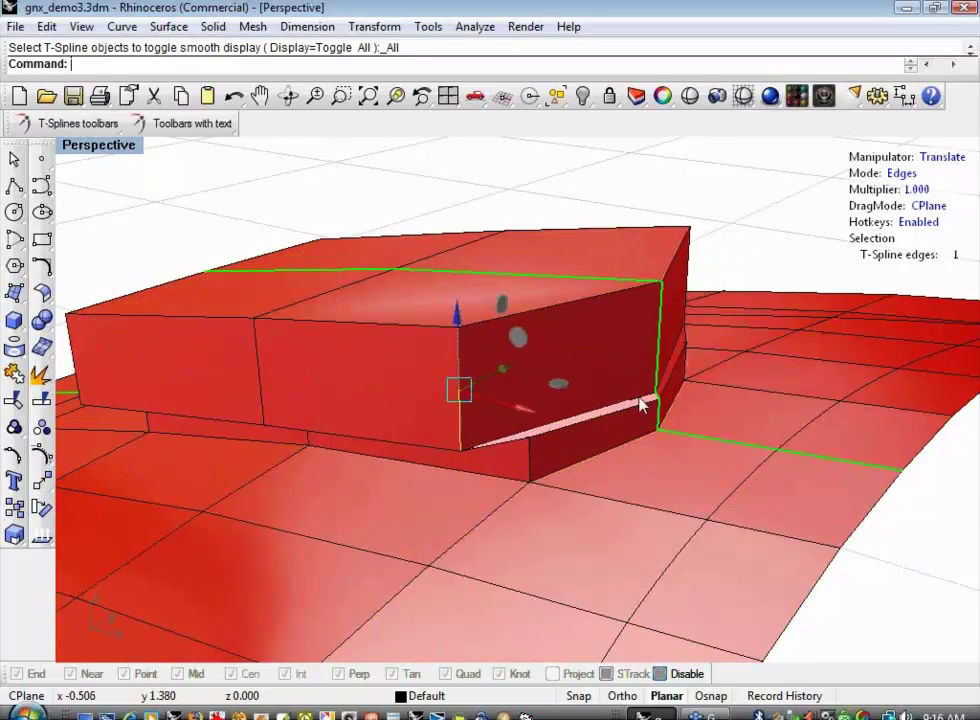
- Scale the vertical centreline edge of the scoop's closed end down in Z, with the pivot placed at its lower end
right_click_drag(648, 376, 596, 368, "shift")
left_click(594, 359)
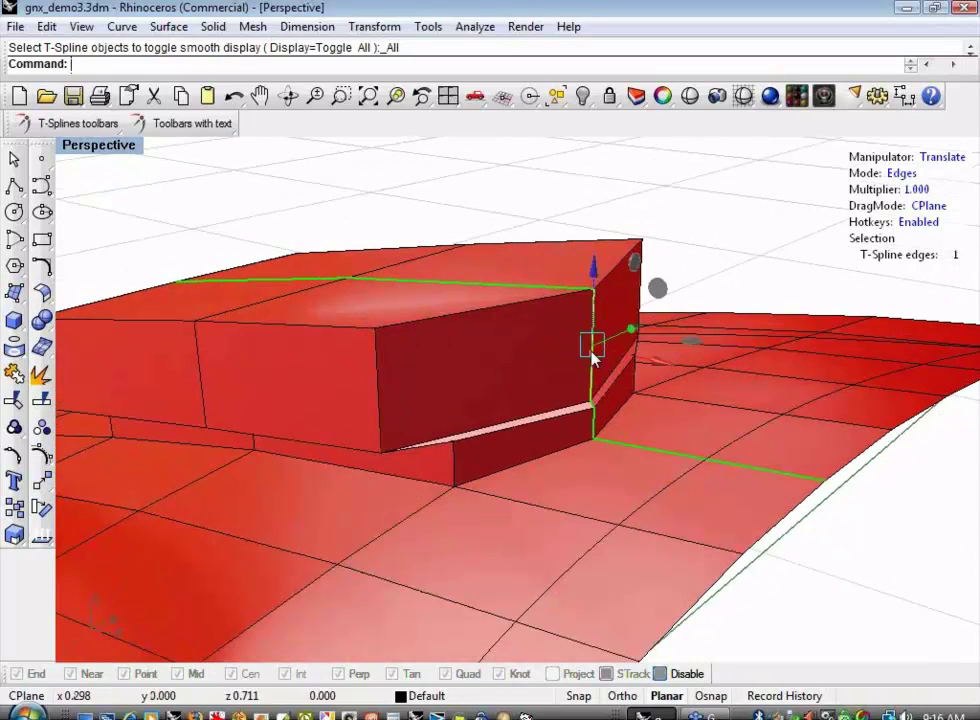
right_click_drag(586, 381, 562, 392, "shift")
key("r")
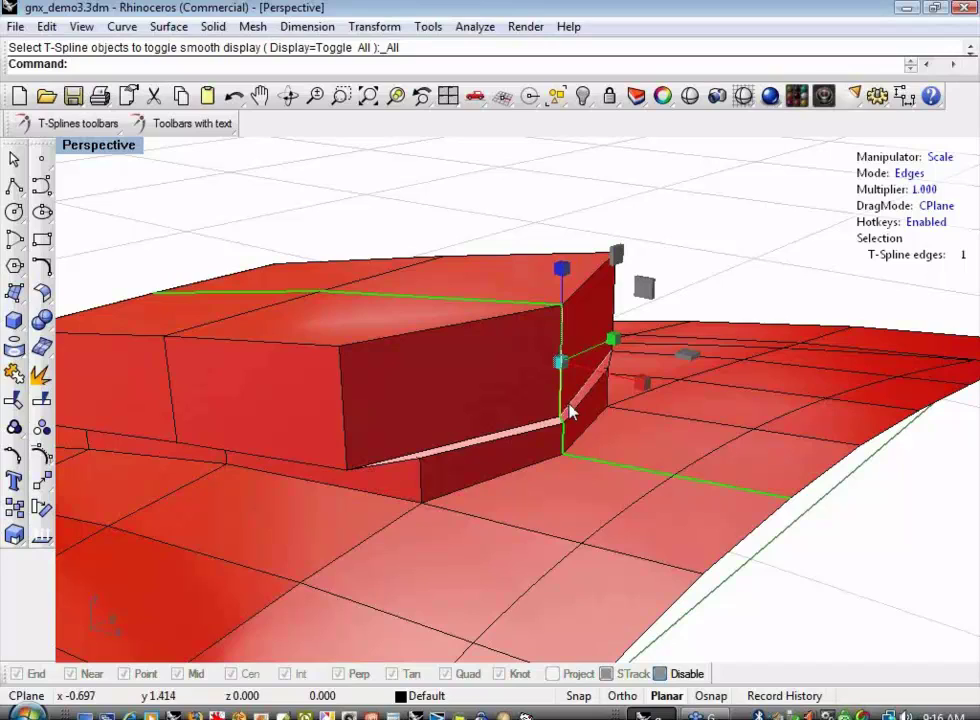
key("Insert")
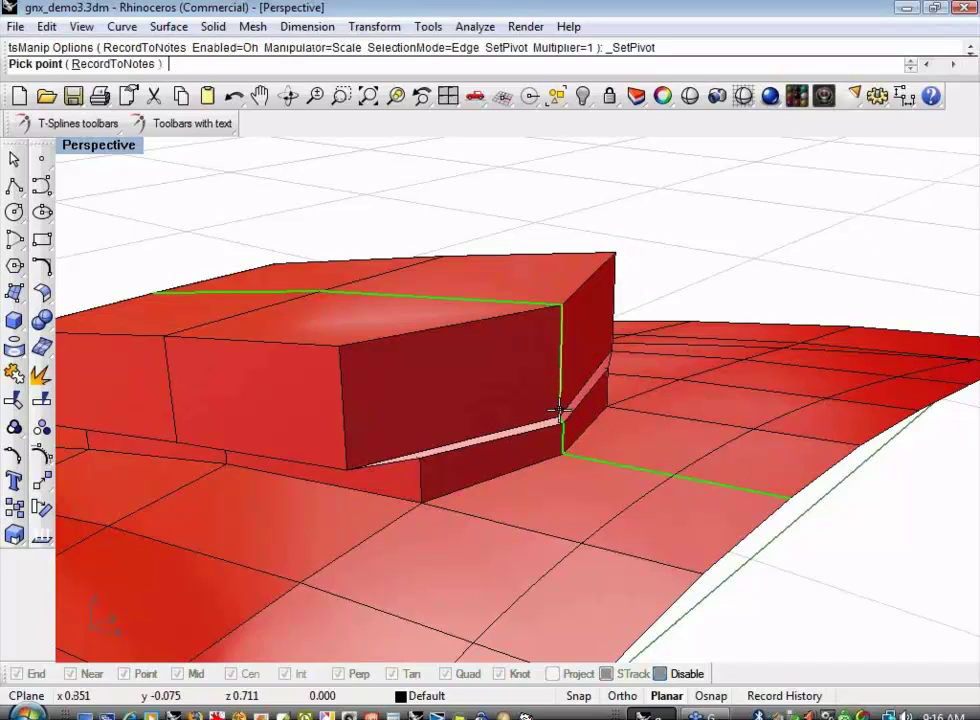
left_click(562, 415)
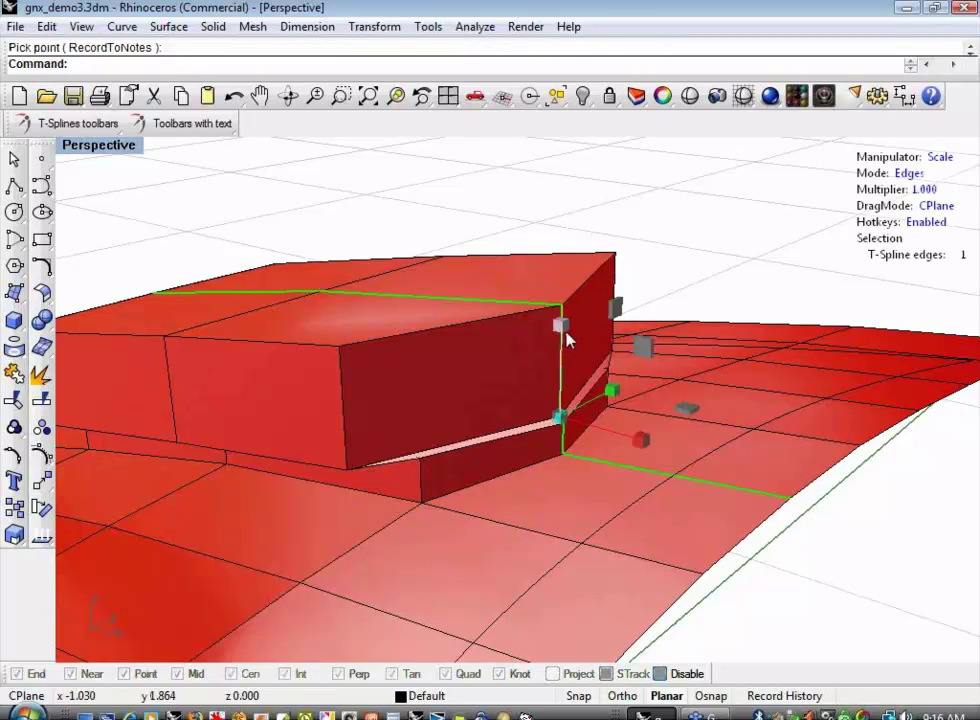
left_click_drag(562, 322, 562, 362)
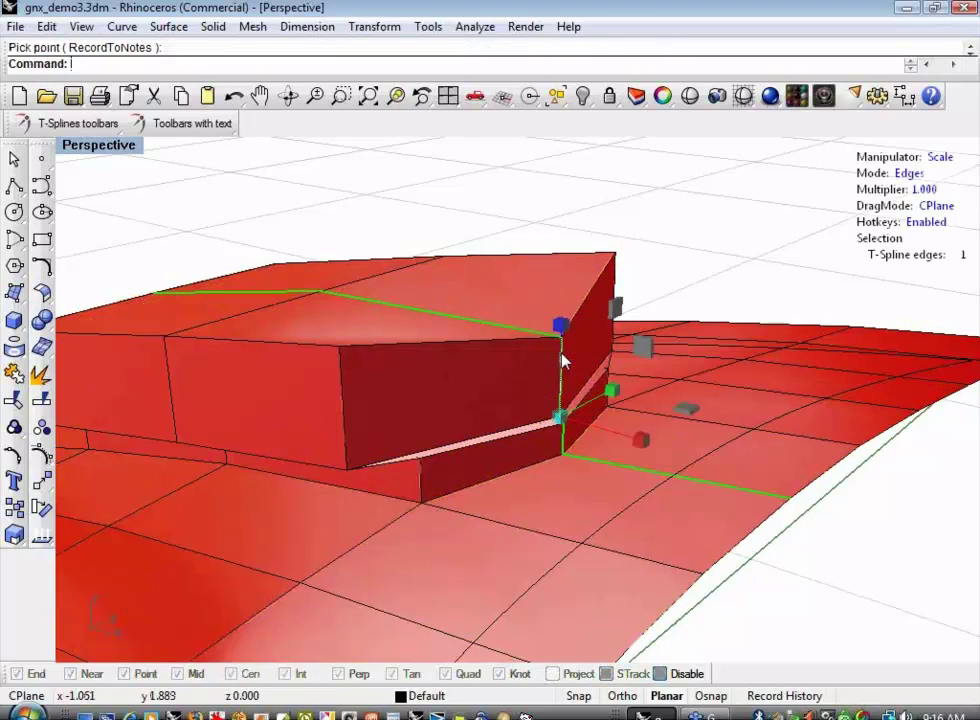
- Scale the far vertical corner edge of the scoop's closed end down in Z about a pivot at its lower end
left_click(617, 281)
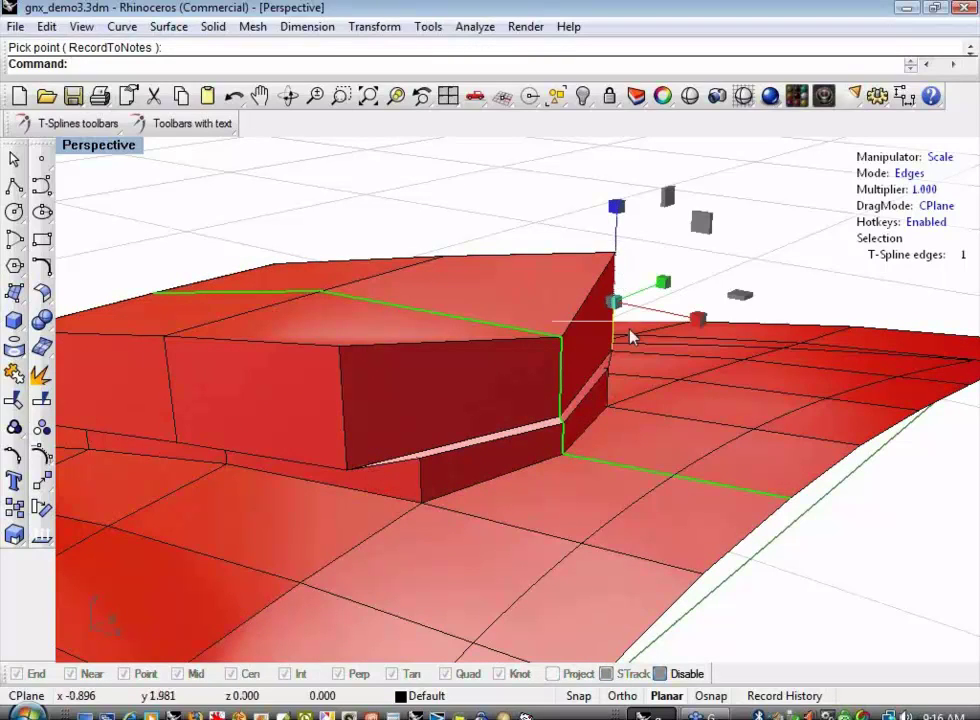
key("Insert")
left_click(613, 350)
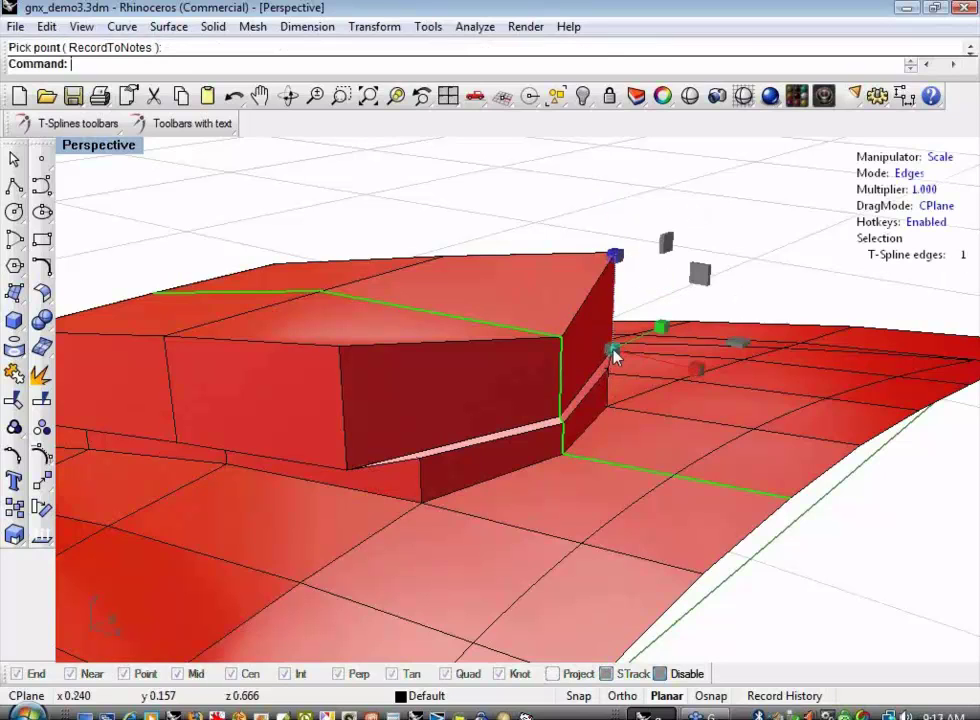
left_click_drag(616, 256, 619, 300)
- Move the base's corner edge below the closed end inward along X, and raise the end's vertical centreline edge slightly
scroll(470, 339, "up", 3)
right_click_drag(566, 338, 510, 409)
key("w")
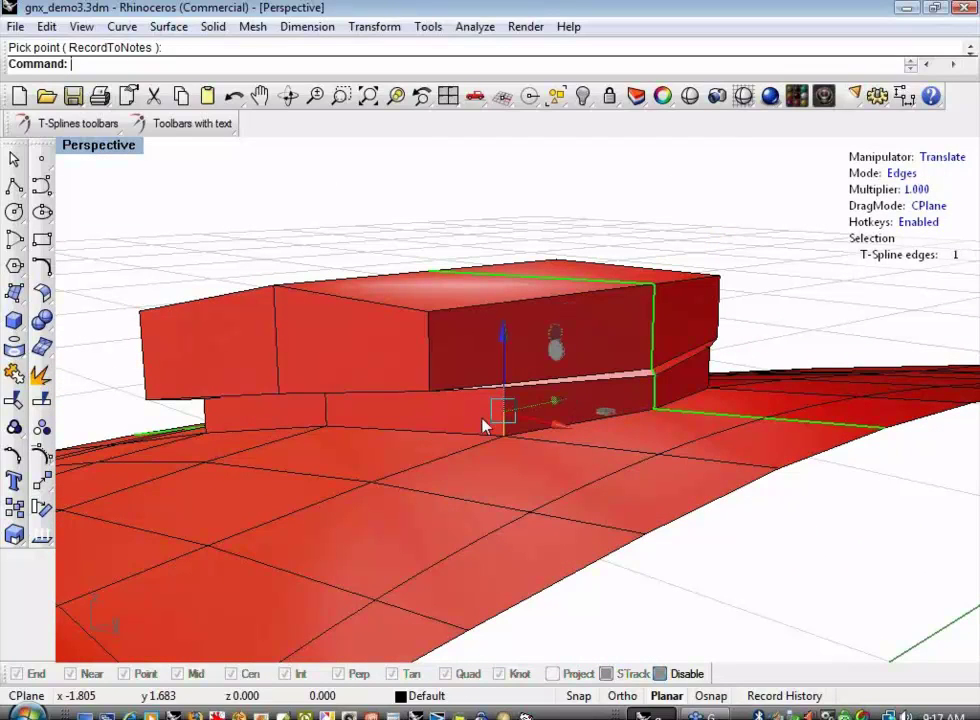
left_click_drag(508, 435, 598, 463)
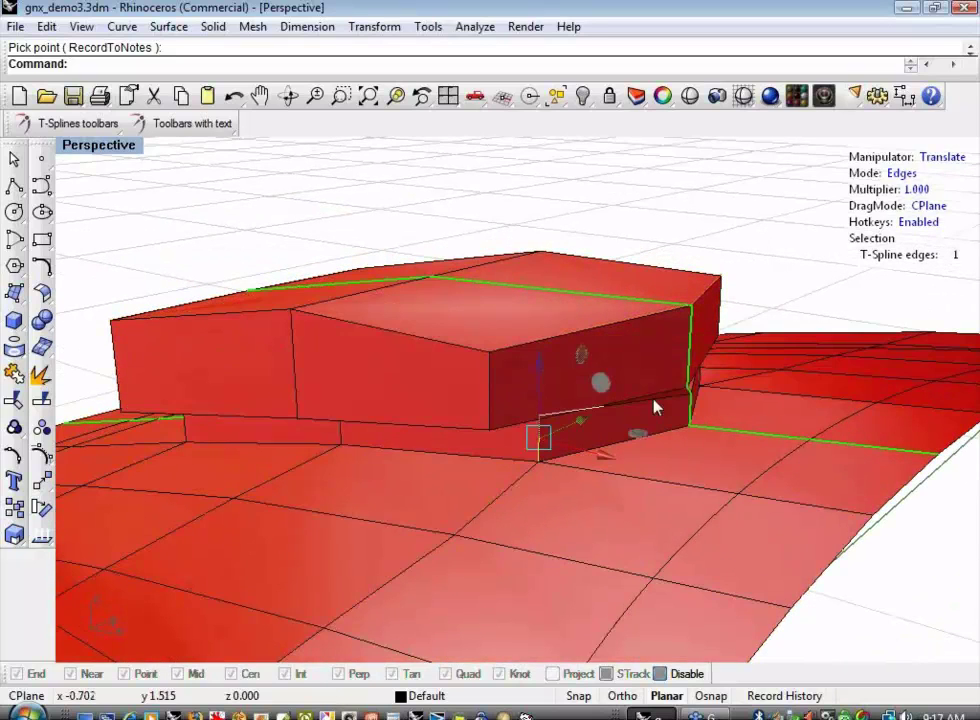
left_click(690, 375)
left_click_drag(696, 266, 694, 260)
right_click_drag(343, 240, 335, 270)
- Switch to smooth display and move the side edge of the scoop's roof near the closed end slightly toward the centreline
key("Tab")
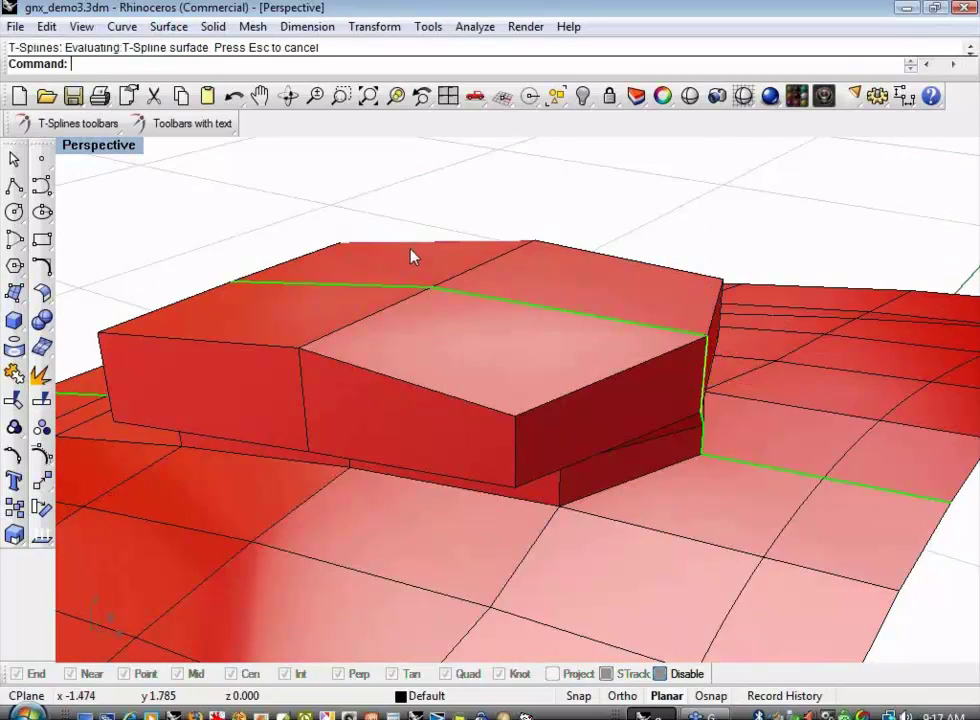
right_click_drag(415, 257, 481, 466)
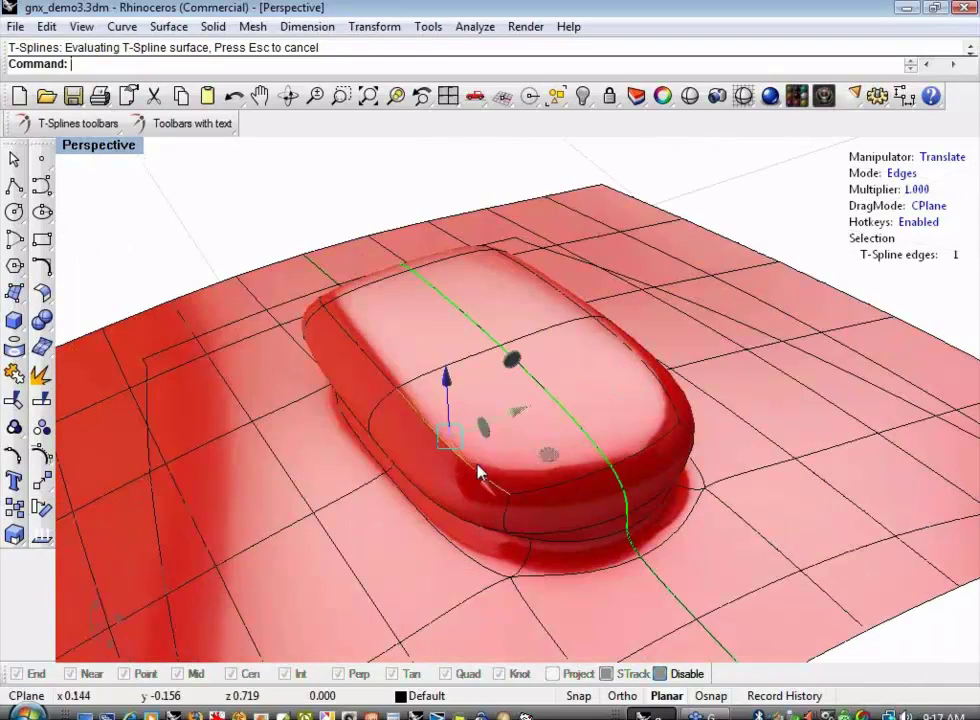
mouse_move(522, 418)
left_mouse_down()
mouse_move(538, 408)
mouse_move(525, 416)
mouse_move(542, 411)
mouse_move(536, 420)
left_mouse_up()
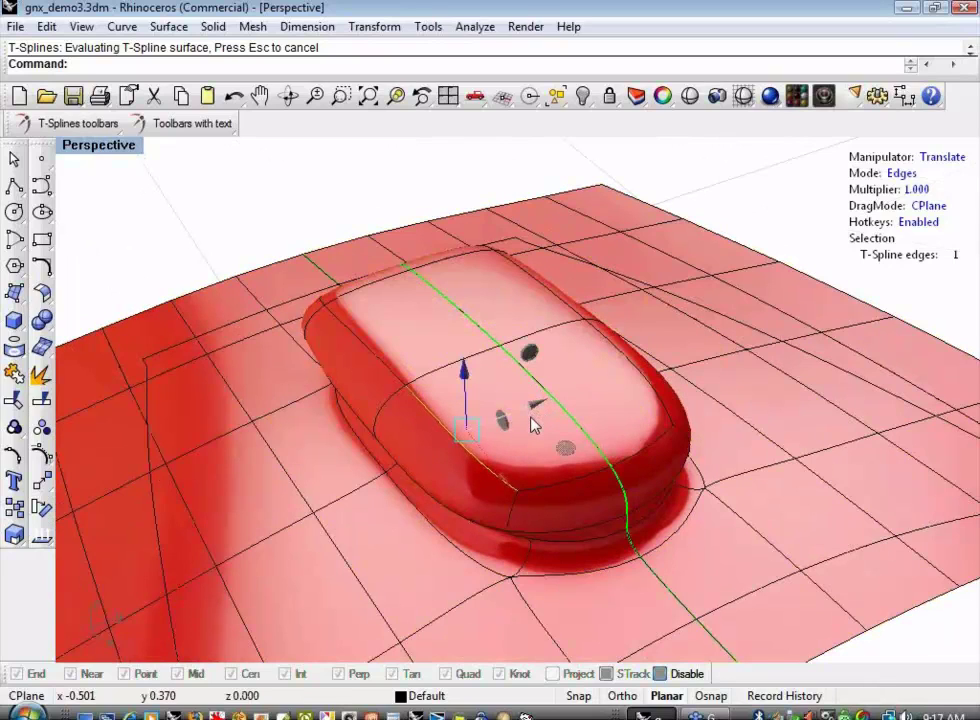
- Rotate the scoop roof's side edge near the closed end about Z to narrow that end, and move it slightly toward the centreline
key("r")
key("e")
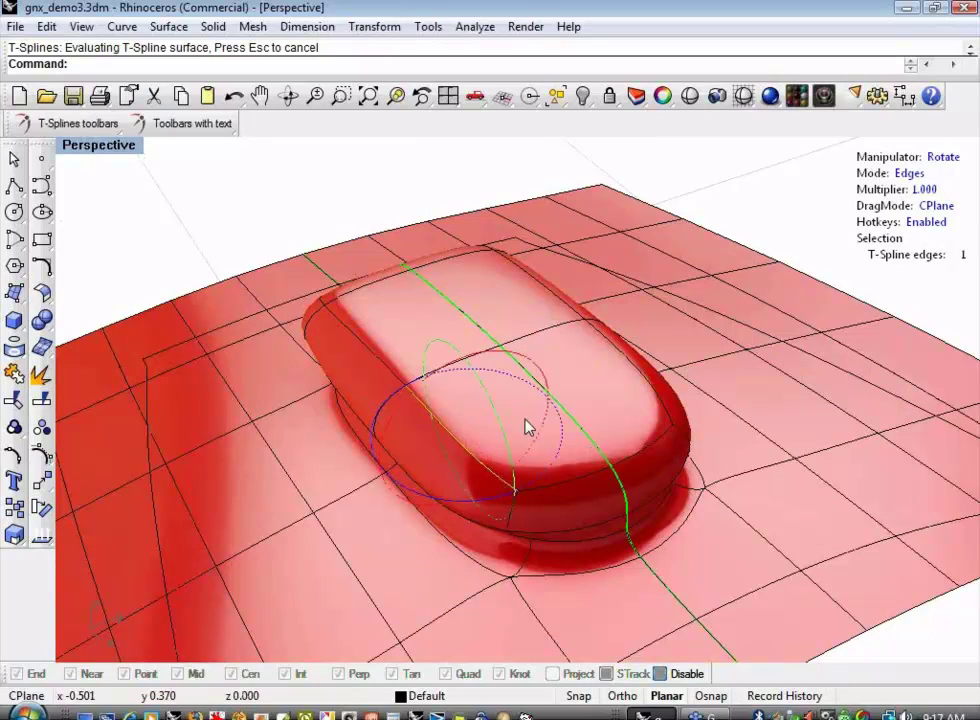
left_click_drag(375, 430, 433, 451)
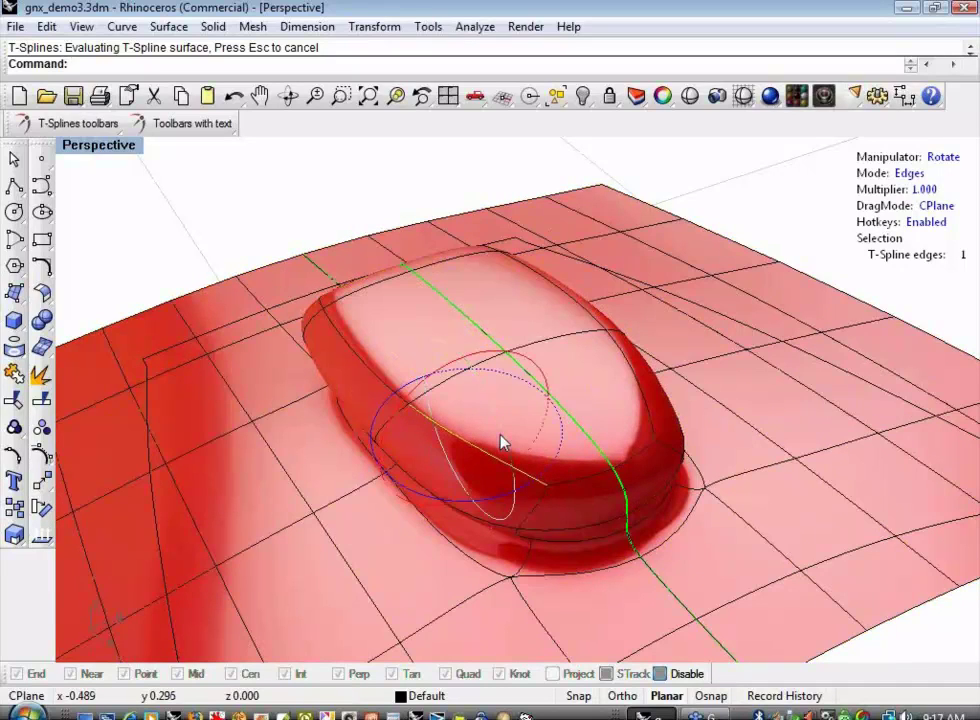
key("w")
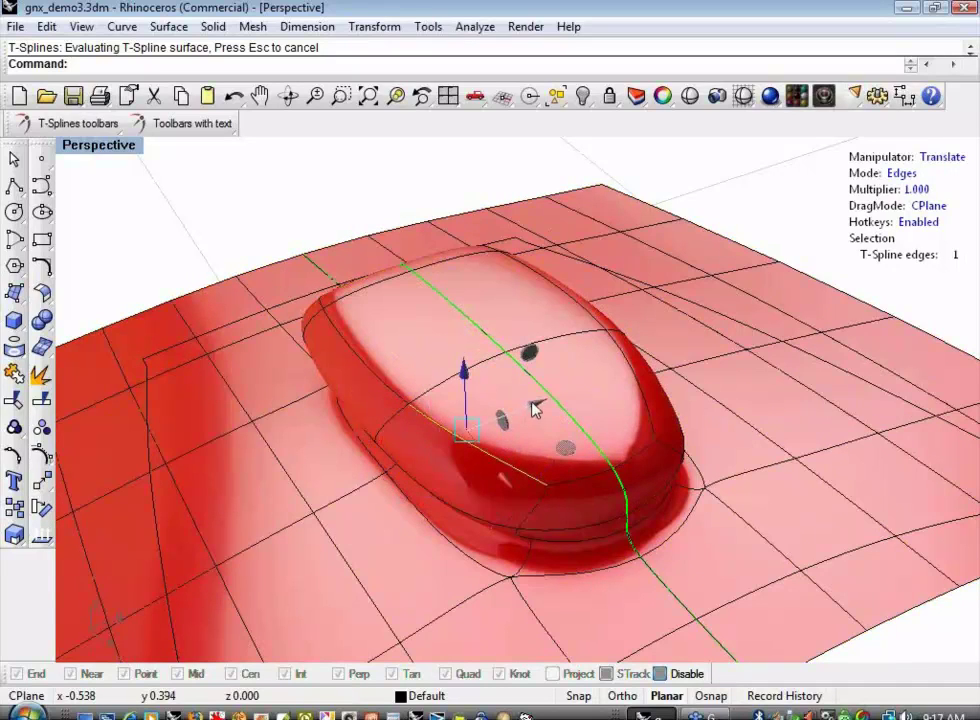
left_click_drag(532, 405, 570, 398)
mouse_move(471, 370)
left_mouse_down()
mouse_move(472, 396)
mouse_move(473, 367)
mouse_move(459, 376)
left_mouse_up()
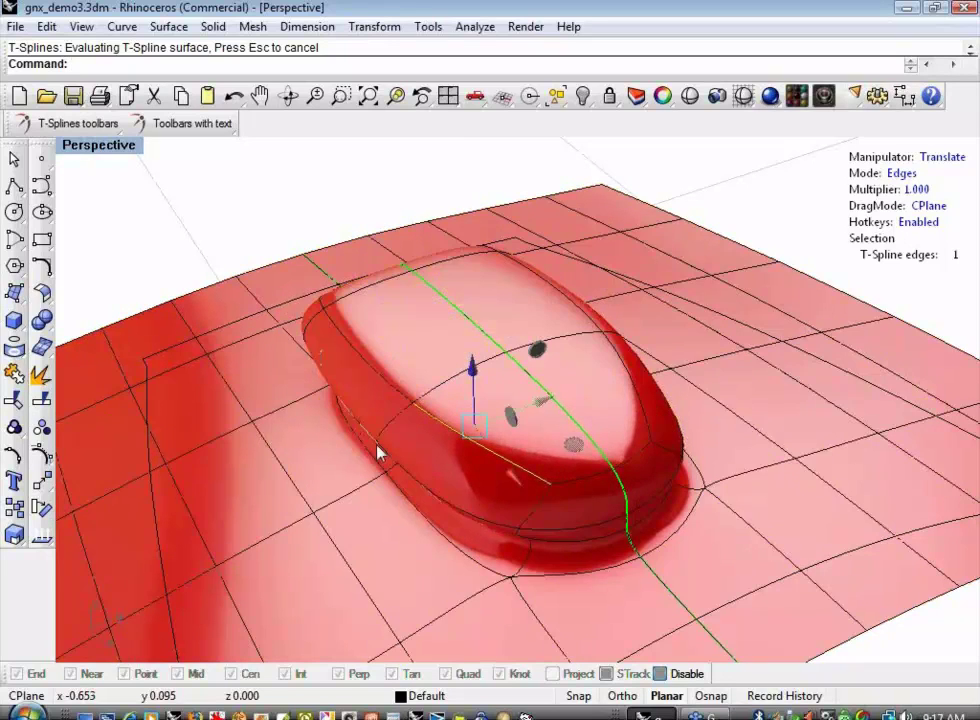
- Move the scoop's lower side edge near the closed end toward the centreline, and raise the roof's centreline edge slightly in Z
left_click(499, 531)
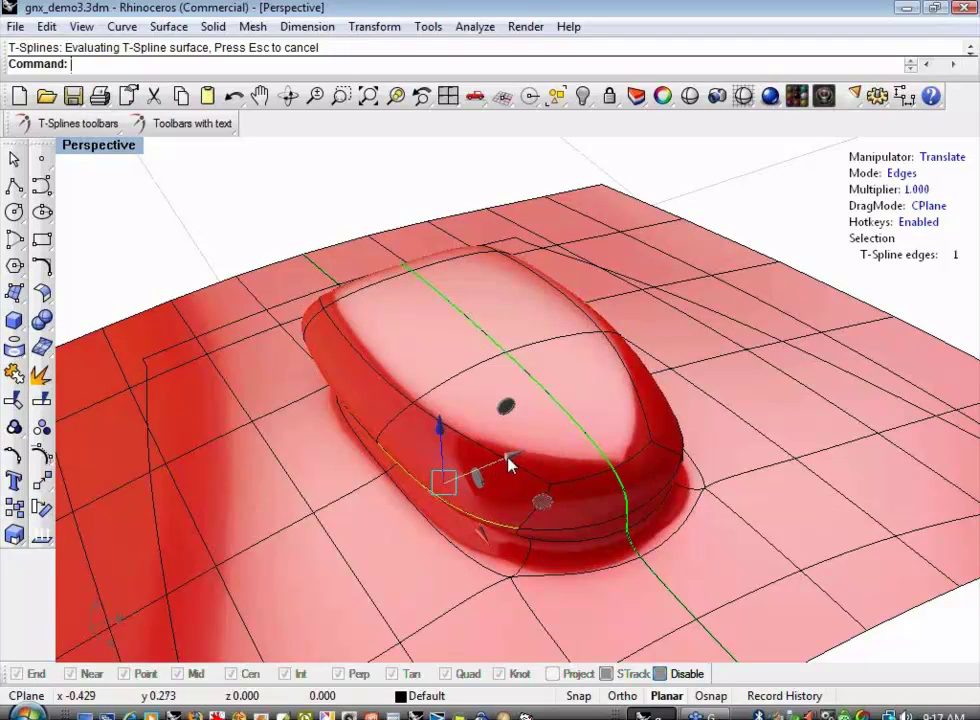
left_click_drag(510, 461, 536, 452)
right_click_drag(313, 387, 545, 315)
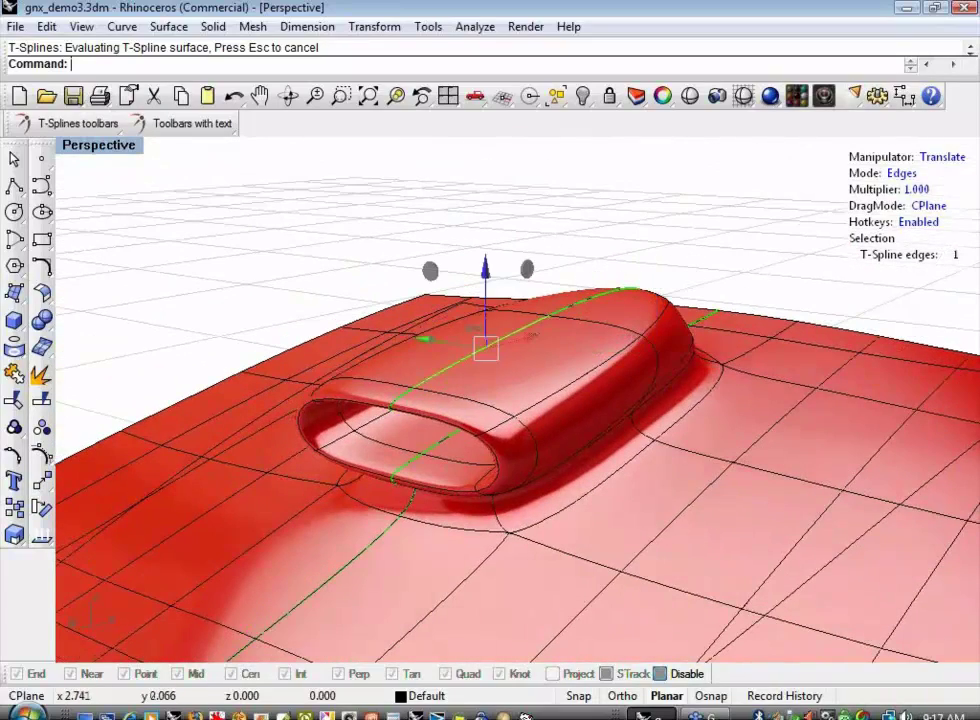
left_click_drag(489, 272, 488, 267)
left_click(333, 249)
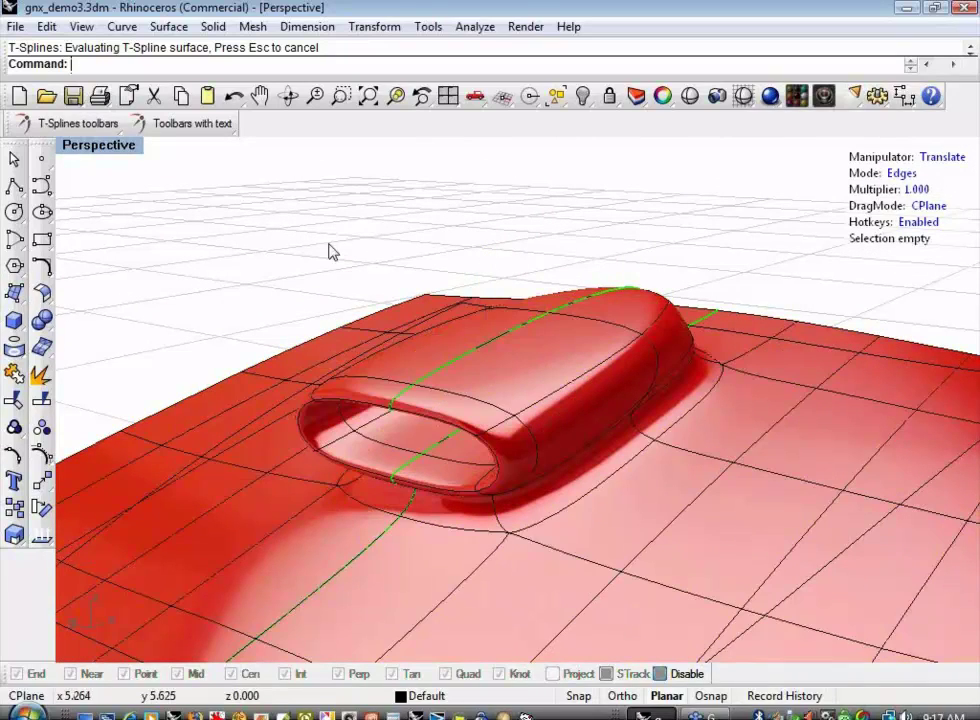
- Move the two loop edges just behind the scoop's opening closer to the opening rim, and clear the selection
right_click_drag(337, 289, 442, 324)
left_click(456, 358)
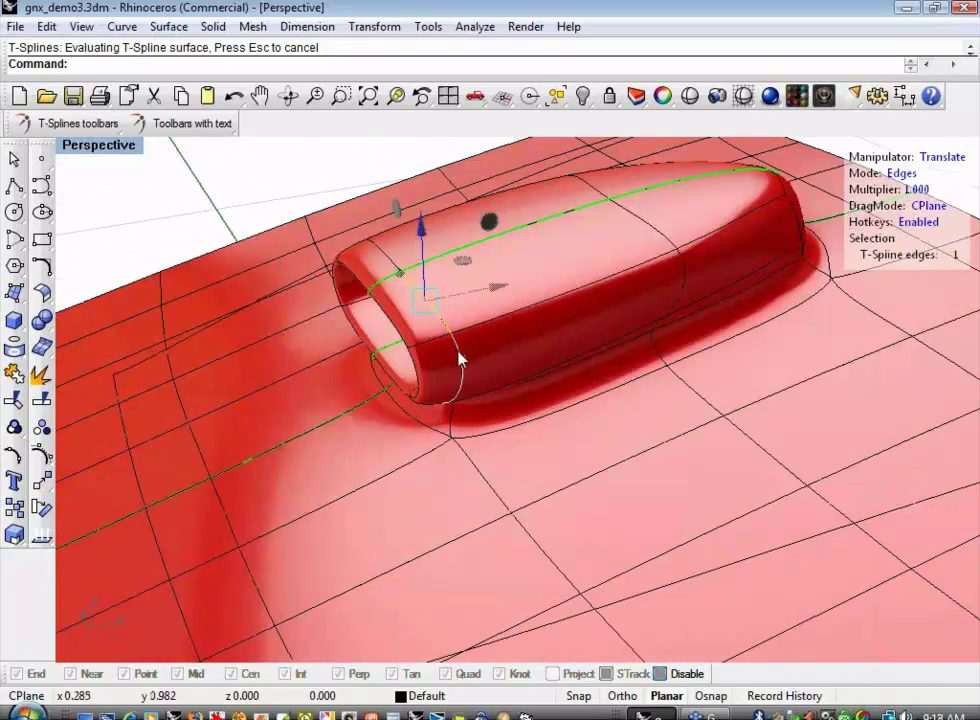
left_click(446, 382, "shift")
right_click_drag(472, 383, 519, 357)
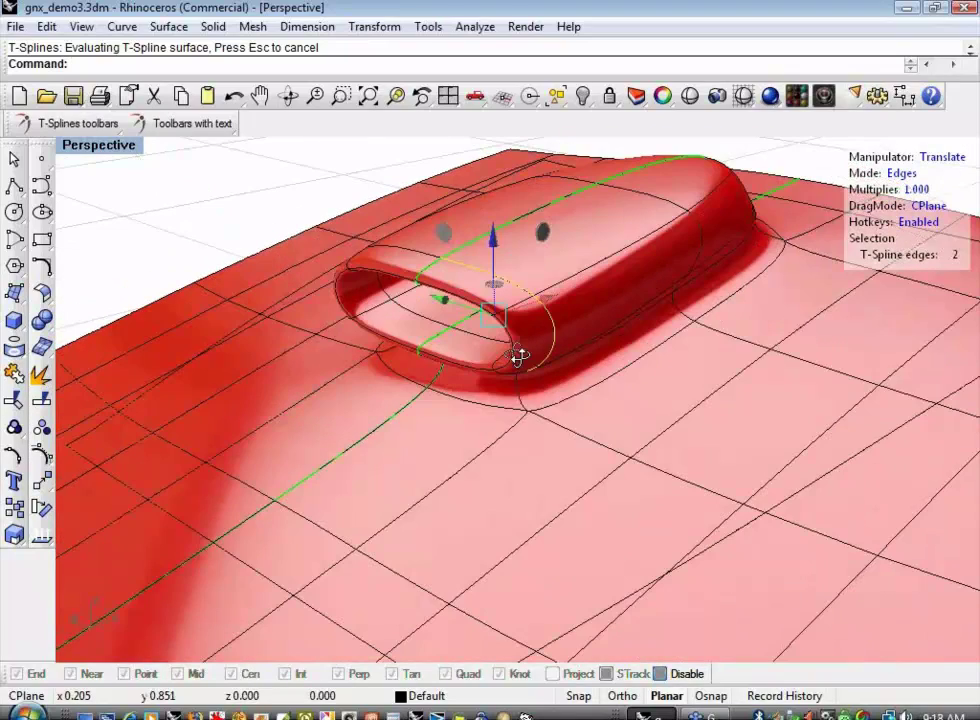
scroll(475, 305, "up", 3)
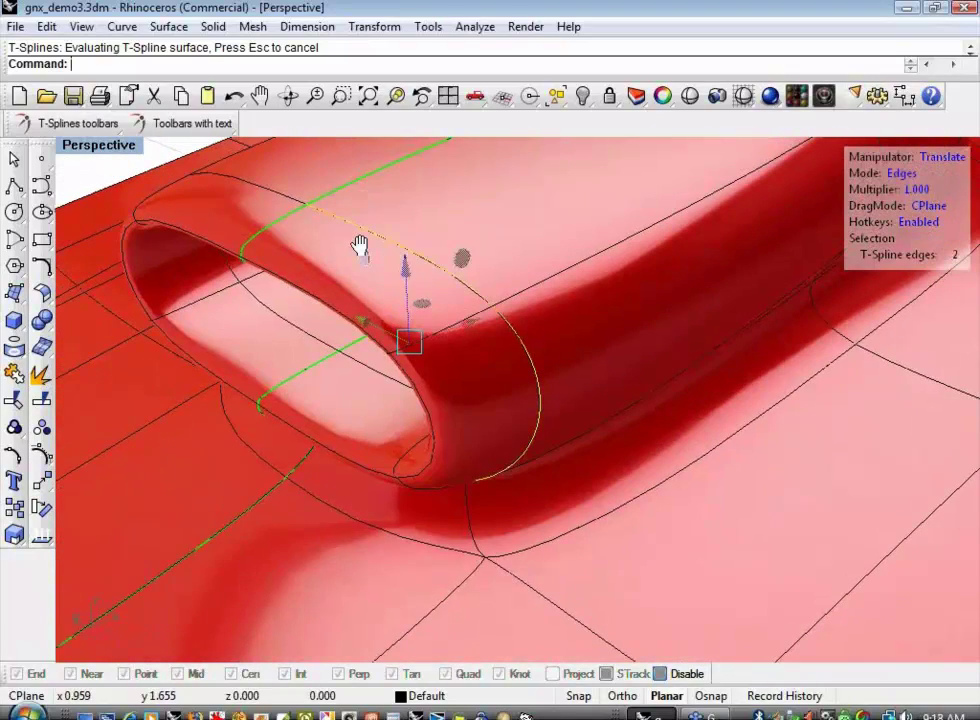
right_click_drag(361, 245, 447, 365)
left_click_drag(447, 365, 372, 392)
scroll(380, 392, "down", 6)
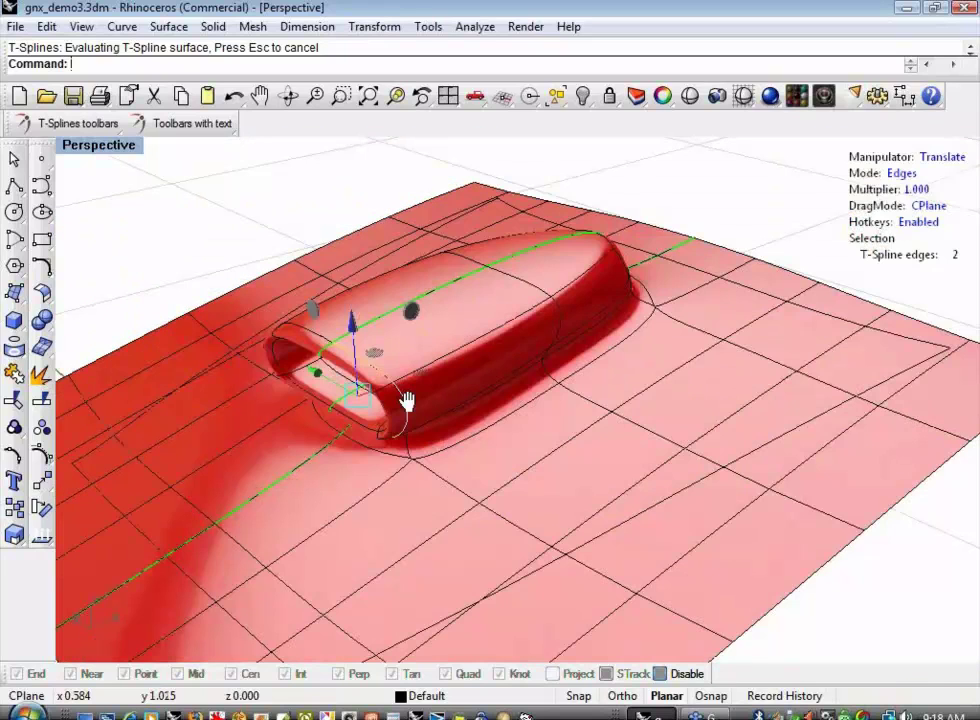
right_click_drag(407, 400, 525, 499)
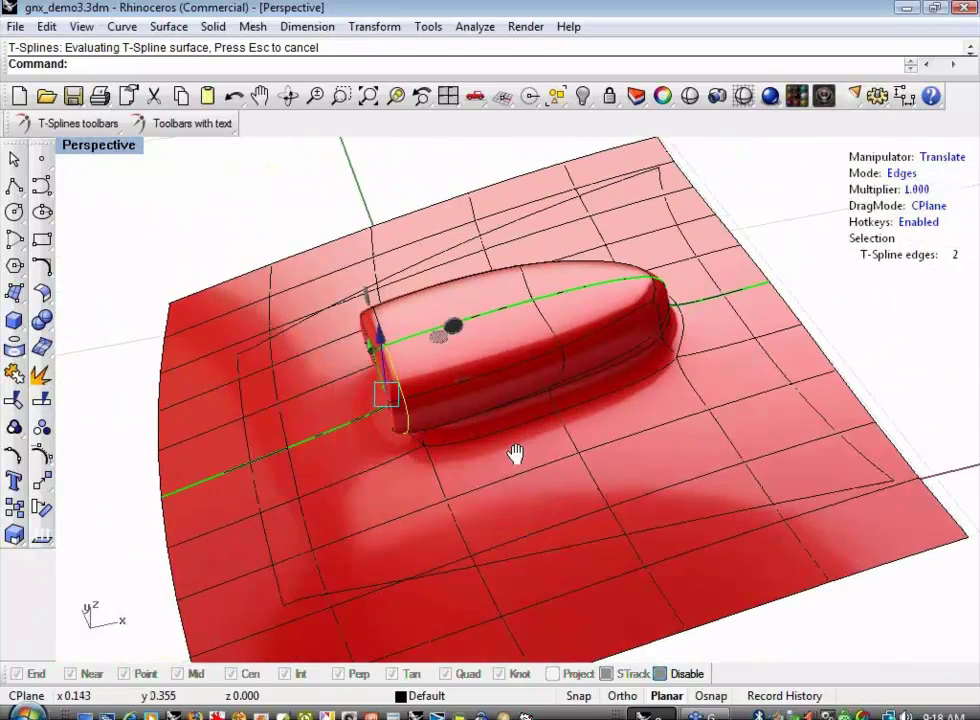
right_click_drag(515, 453, 691, 363)
key("Escape")
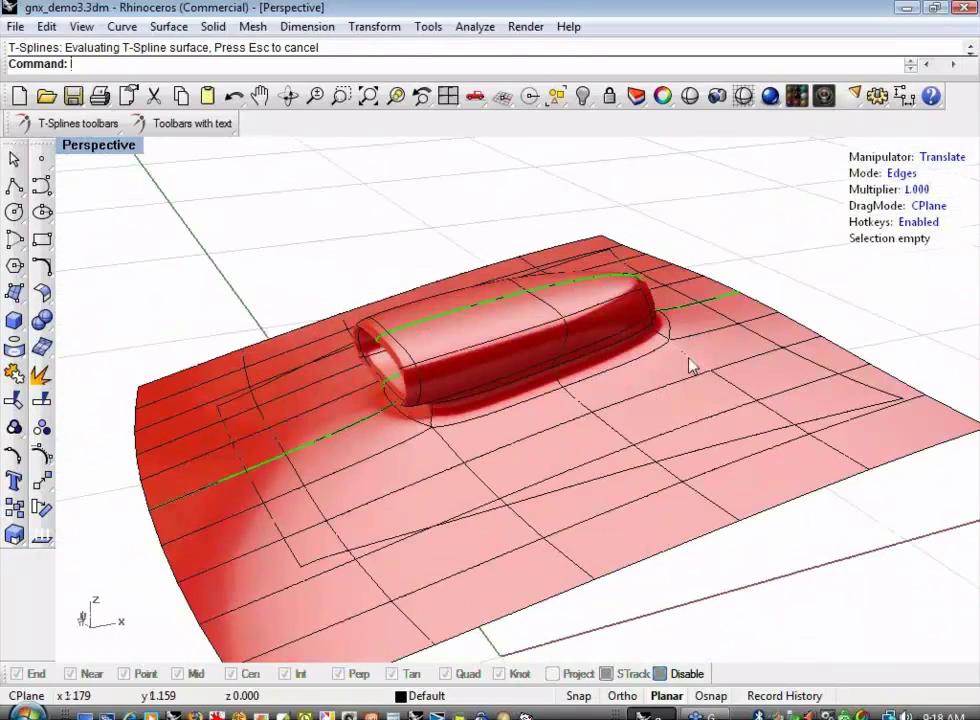
- Convert the T-spline hood surface with the scoop to a Rhino NURBS polysurface
left_click(183, 126)
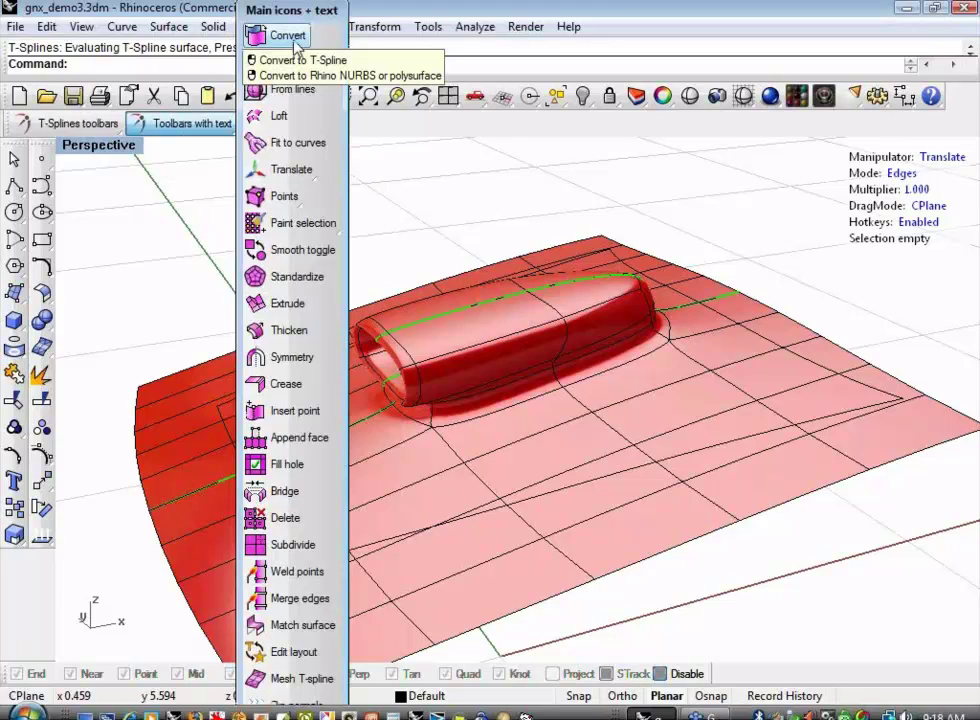
right_click(296, 41)
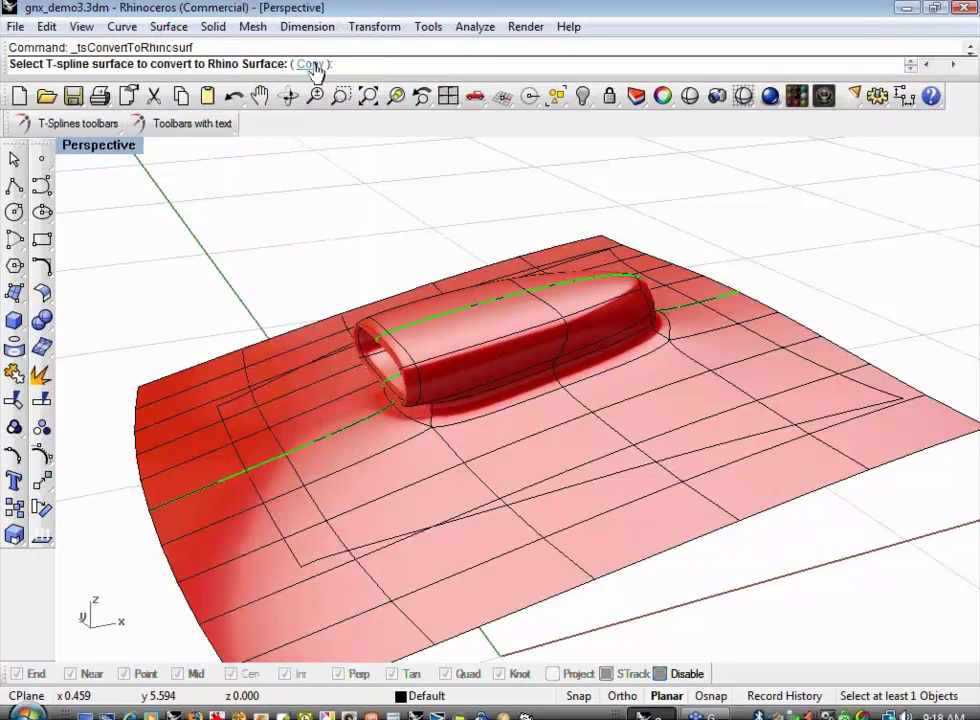
left_click(366, 469)
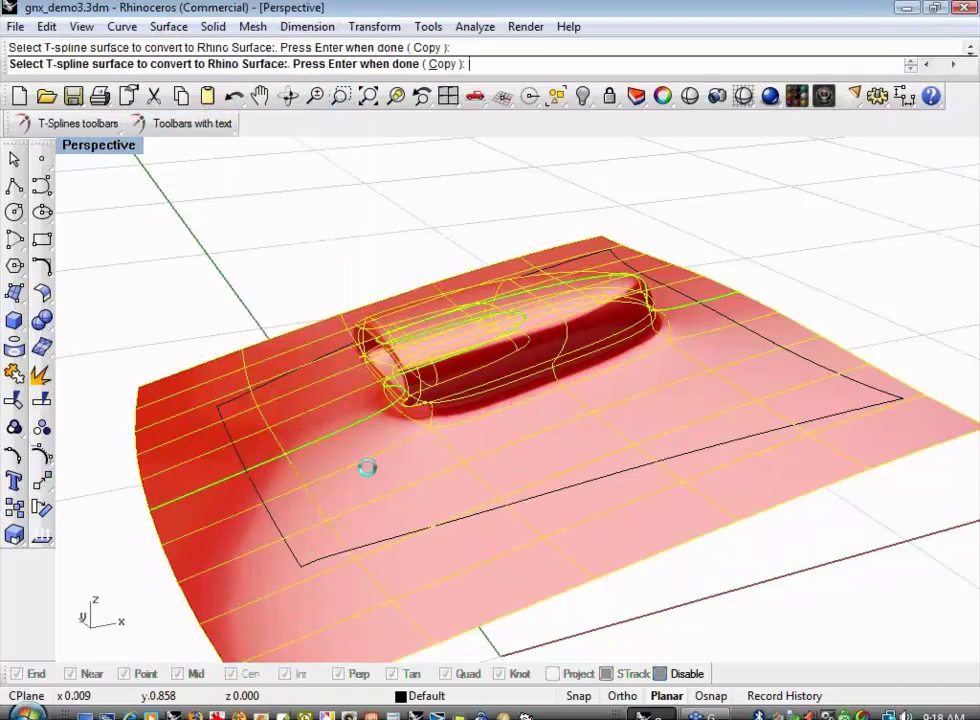
key("Return")
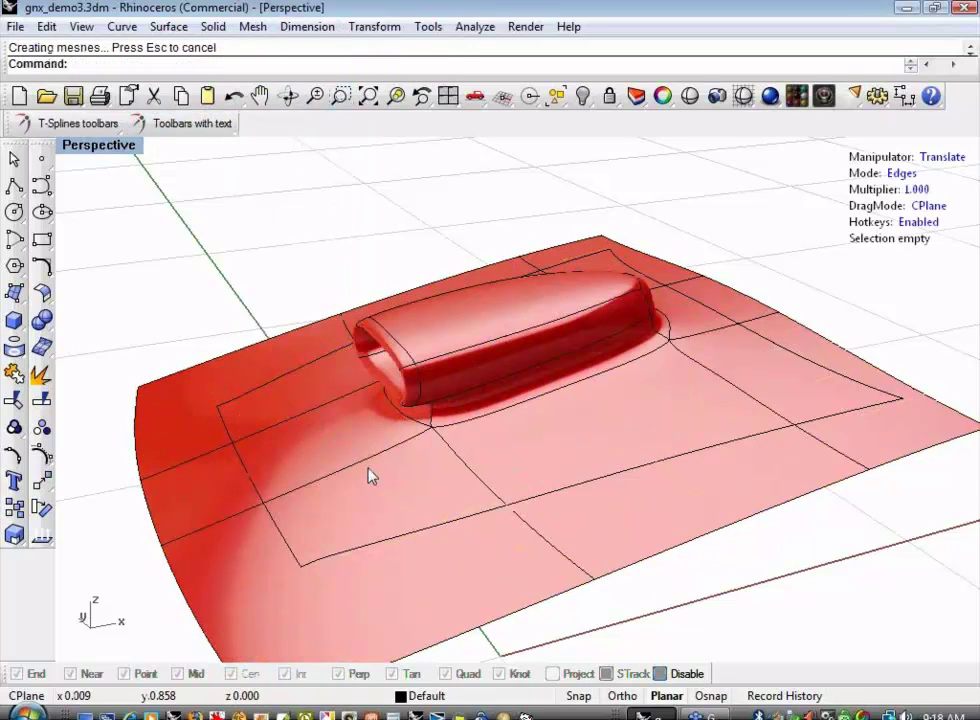
- In the Top view, trim away the hood surface outside the closed hood outline curve
right_click_drag(307, 345, 311, 378)
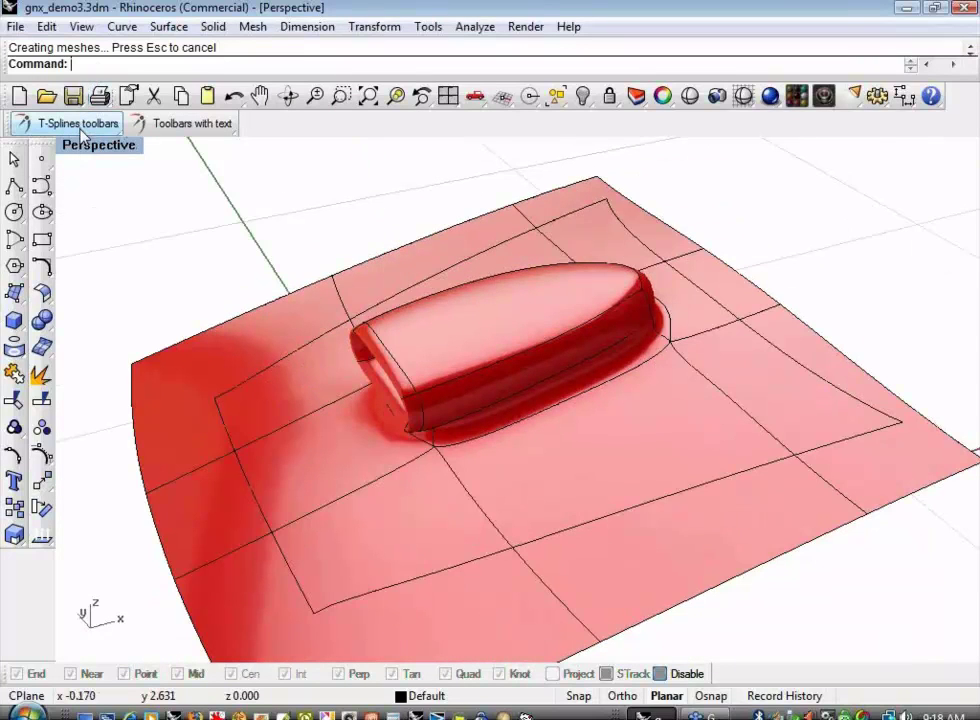
right_click_drag(230, 230, 213, 268)
key("ctrl+F1")
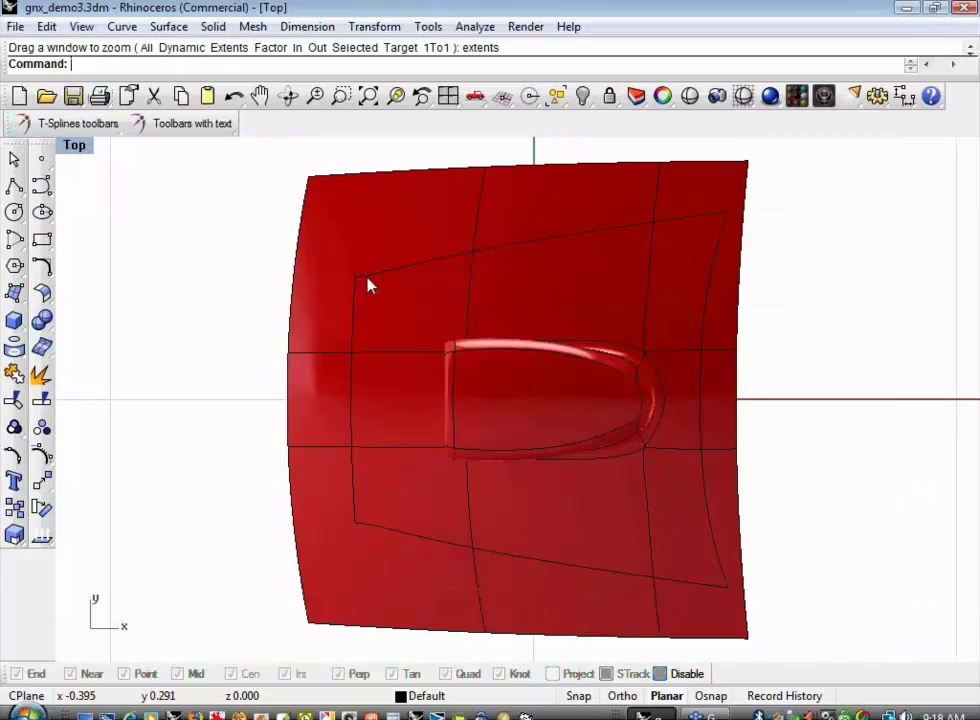
left_click(368, 285)
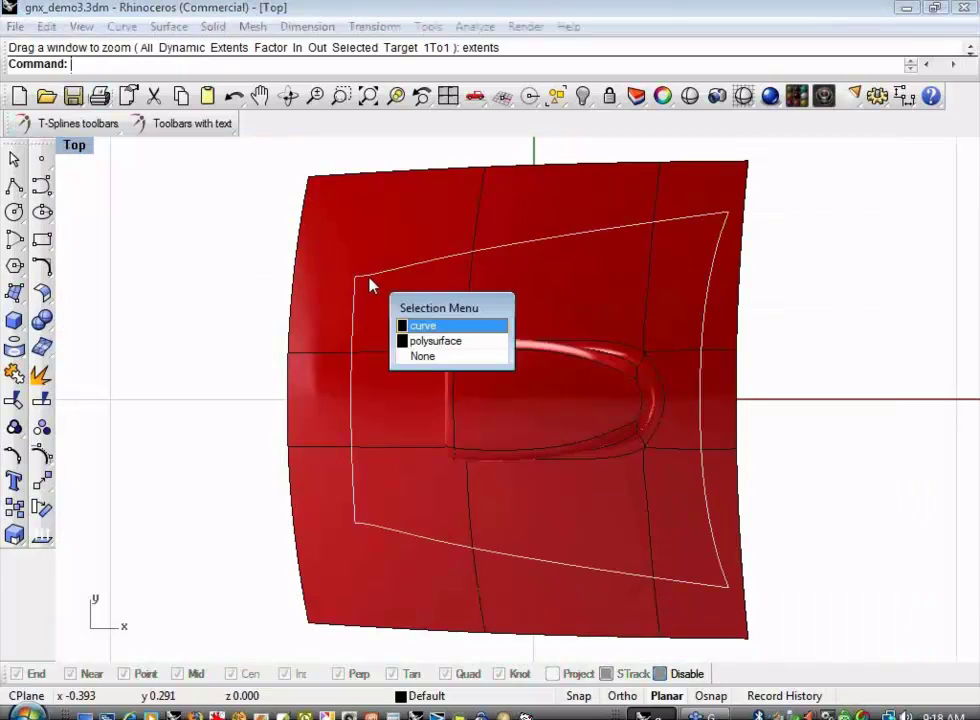
left_click(427, 326)
type("trim")
key("Return")
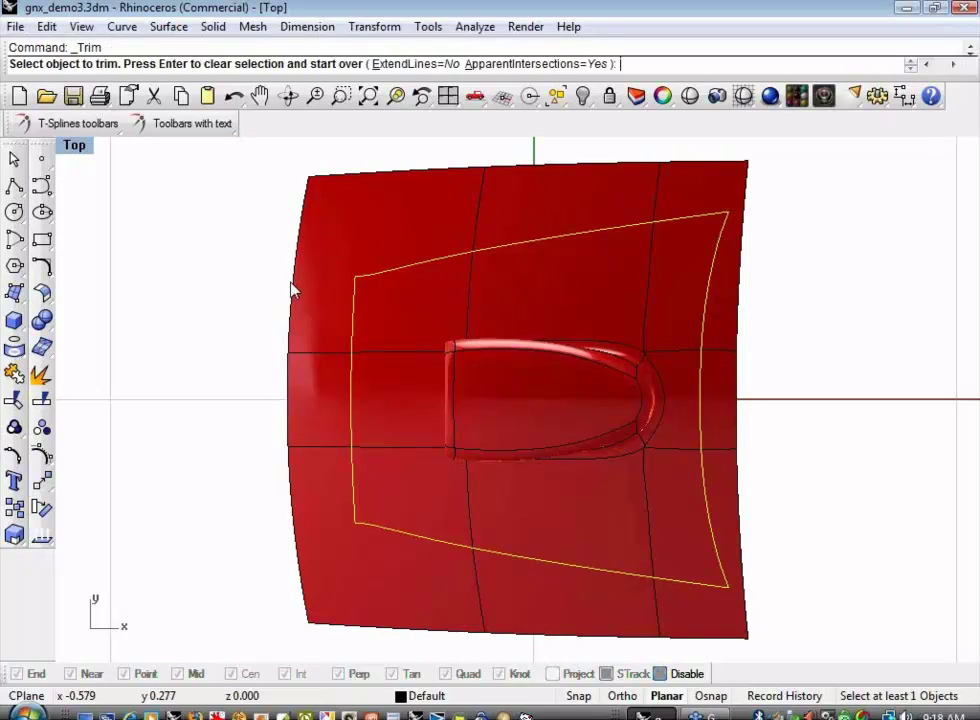
left_click(330, 236)
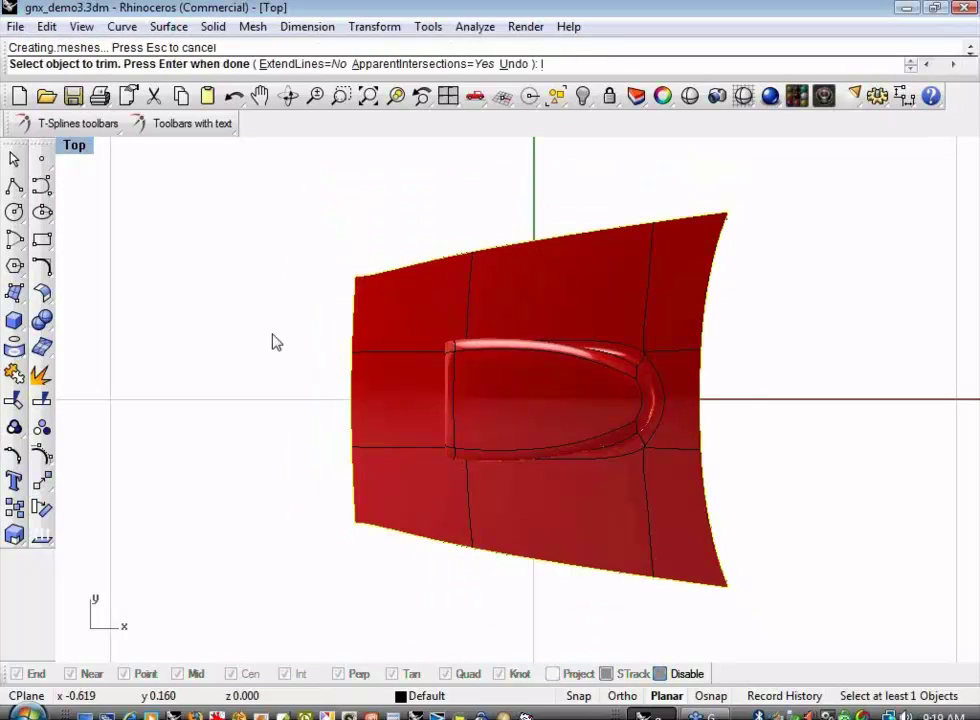
- Finish the trim and bring the rest of the car body back into the perspective view, with nothing selected
key("ctrl+F4")
right_click_drag(276, 341, 363, 336)
key("ctrl+a")
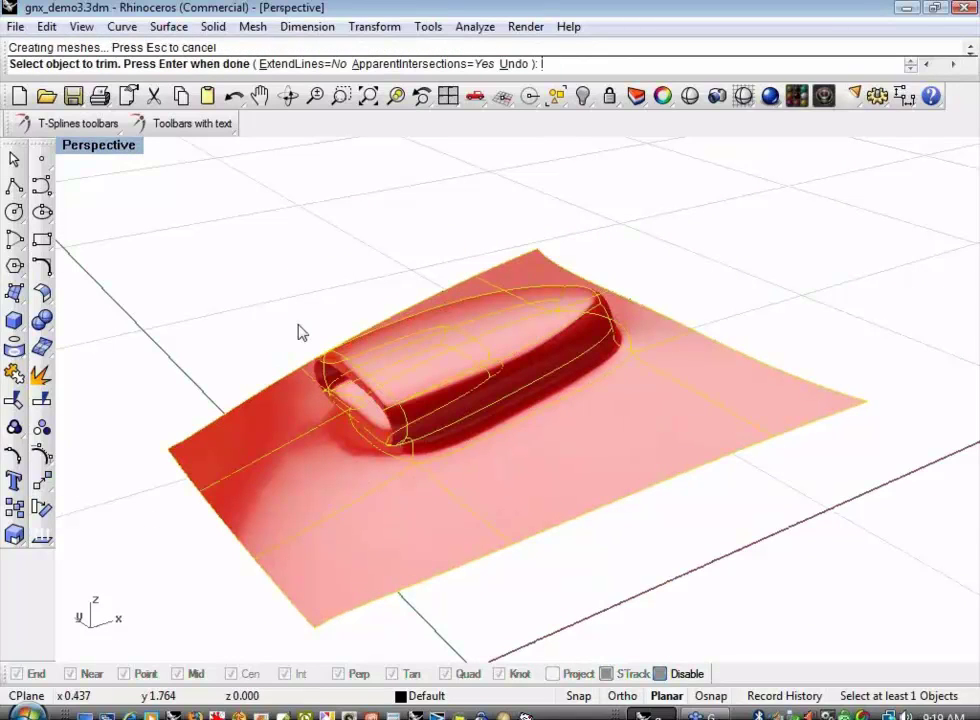
key("Return")
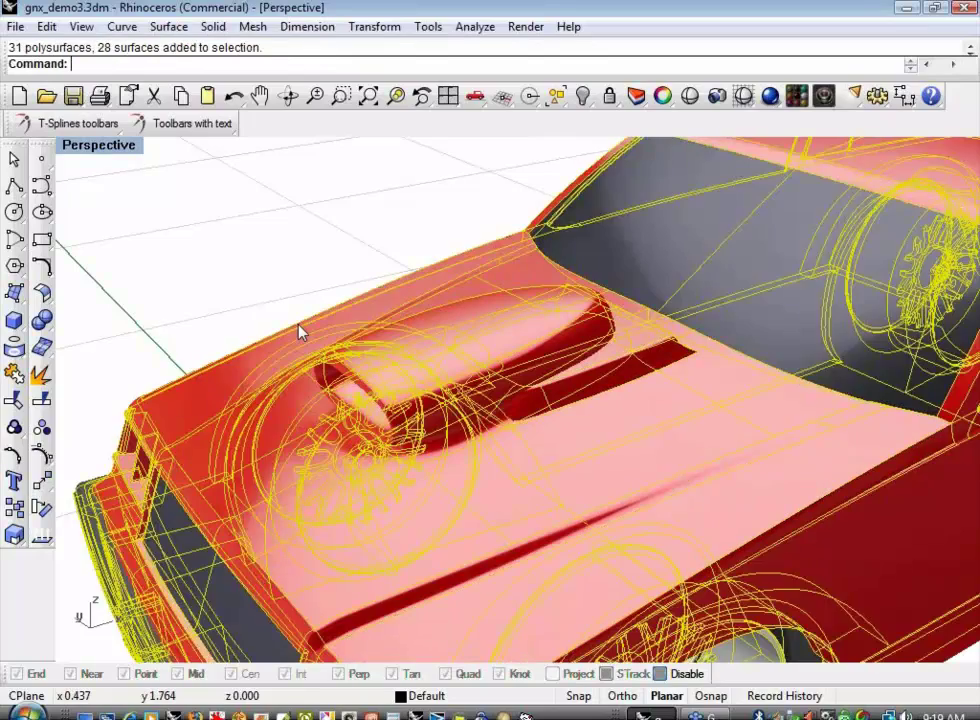
right_click_drag(300, 330, 285, 264)
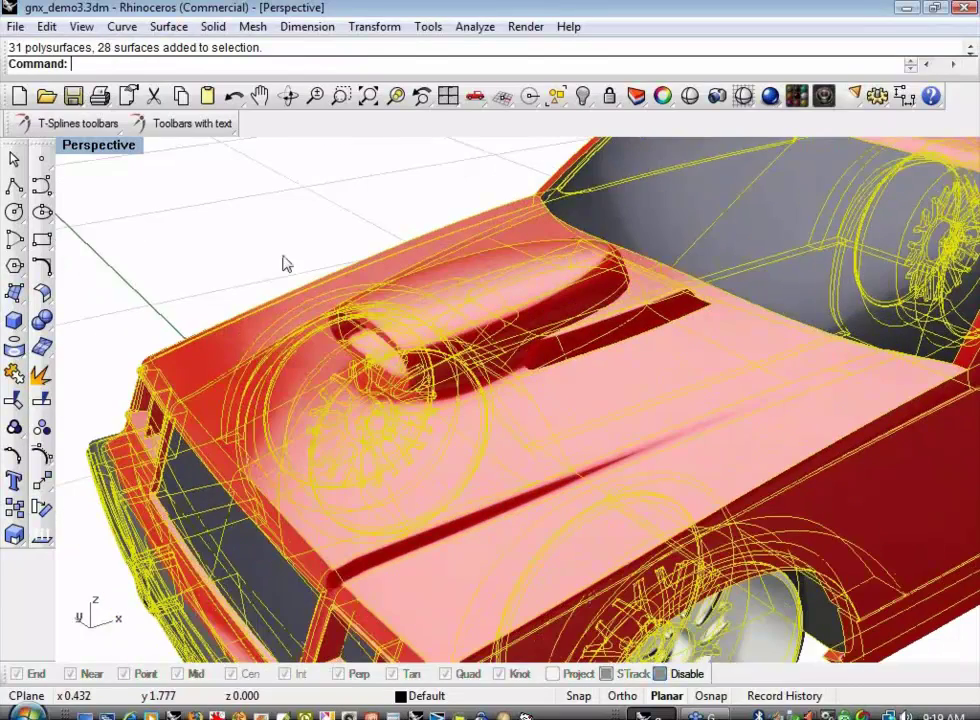
left_click(283, 256)
- Hide the old hood piece that overlaps the new hood beside the scoop
right_click_drag(241, 350, 267, 330, "shift")
left_click(655, 288)
key("ctrl+h")
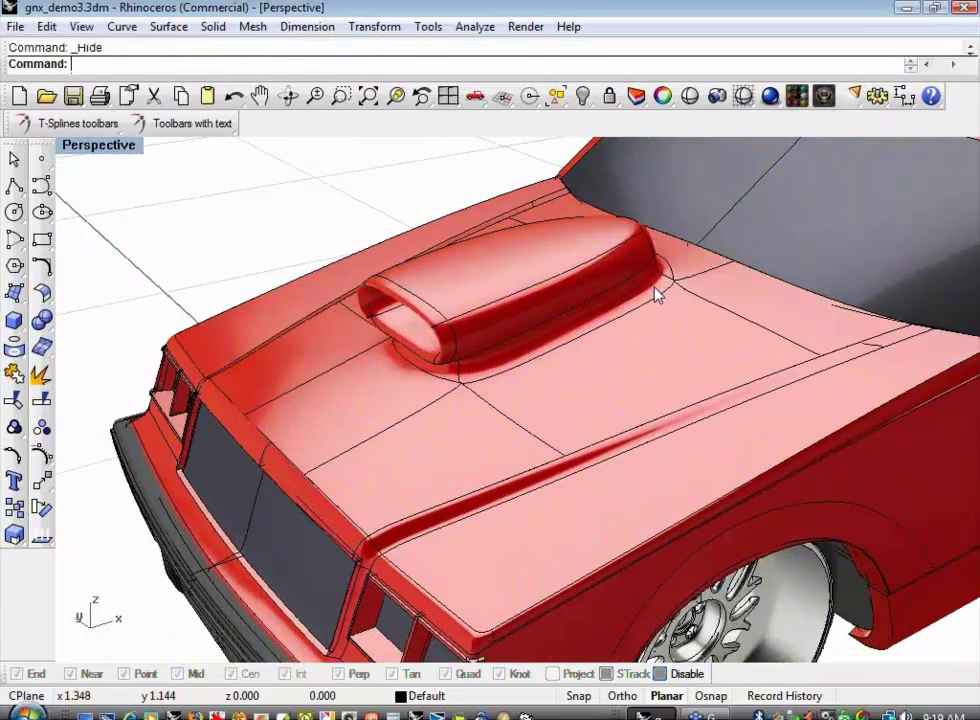
right_click_drag(509, 387, 533, 379)
left_click(533, 379)
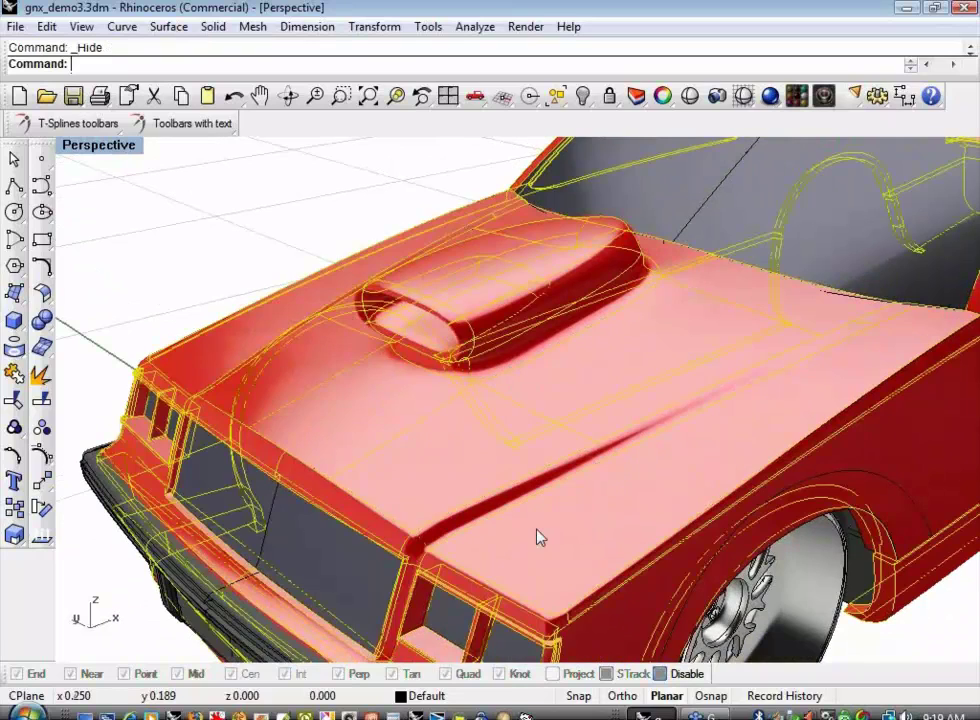
left_click(199, 252)
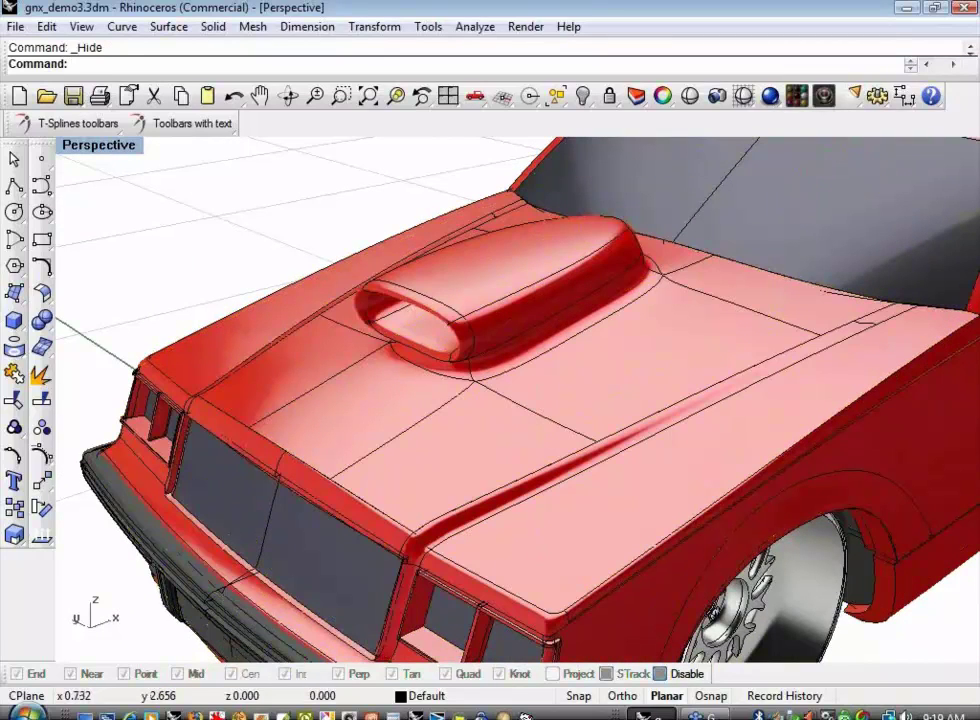
- Select all curves and hide the hood outline curve
type("cc")
key("Return")
key("ctrl+h")
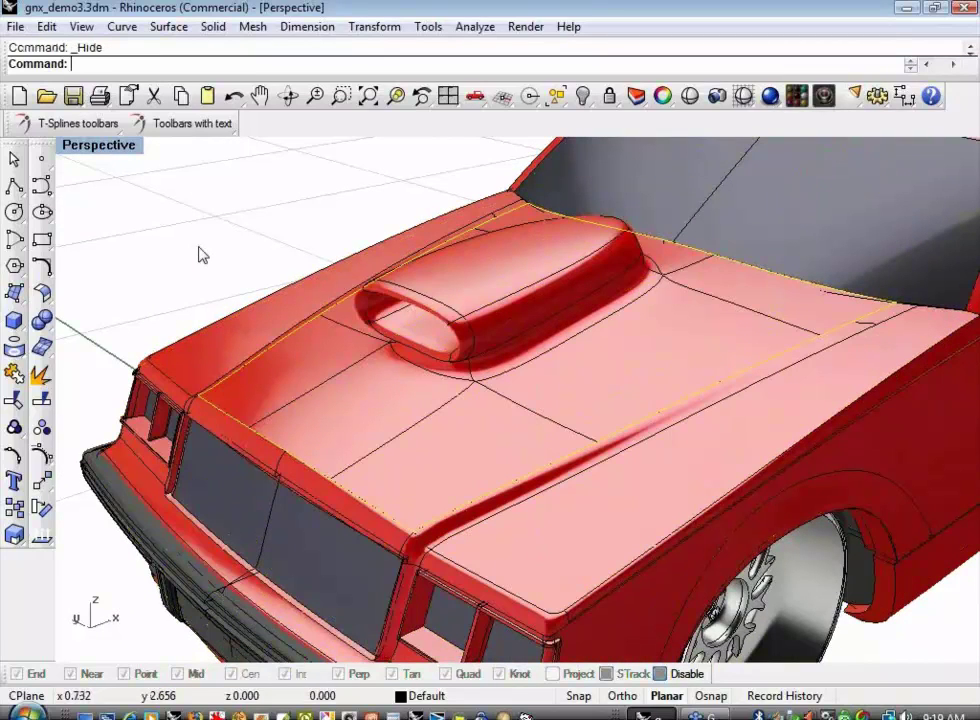
- Join the trimmed hood and scoop with the surrounding red car body
left_click(485, 490)
left_click(548, 546, "shift")
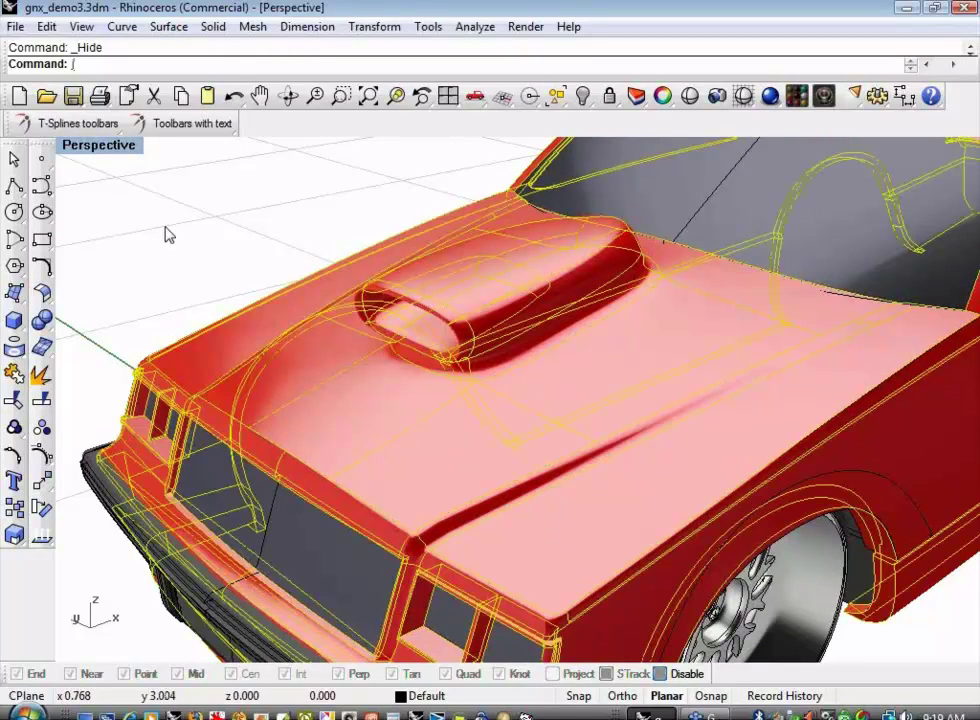
key("ctrl+j")
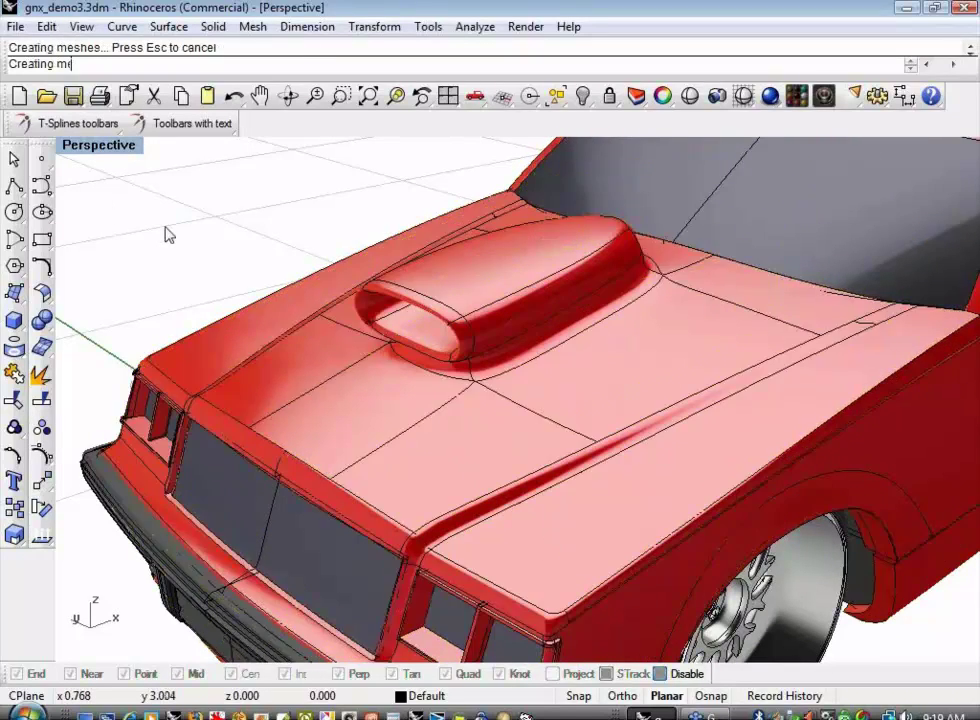
- Show the joined body's naked edges and inspect the seam between the new hood and the body from several sides
middle_click(167, 233)
left_click(166, 214)
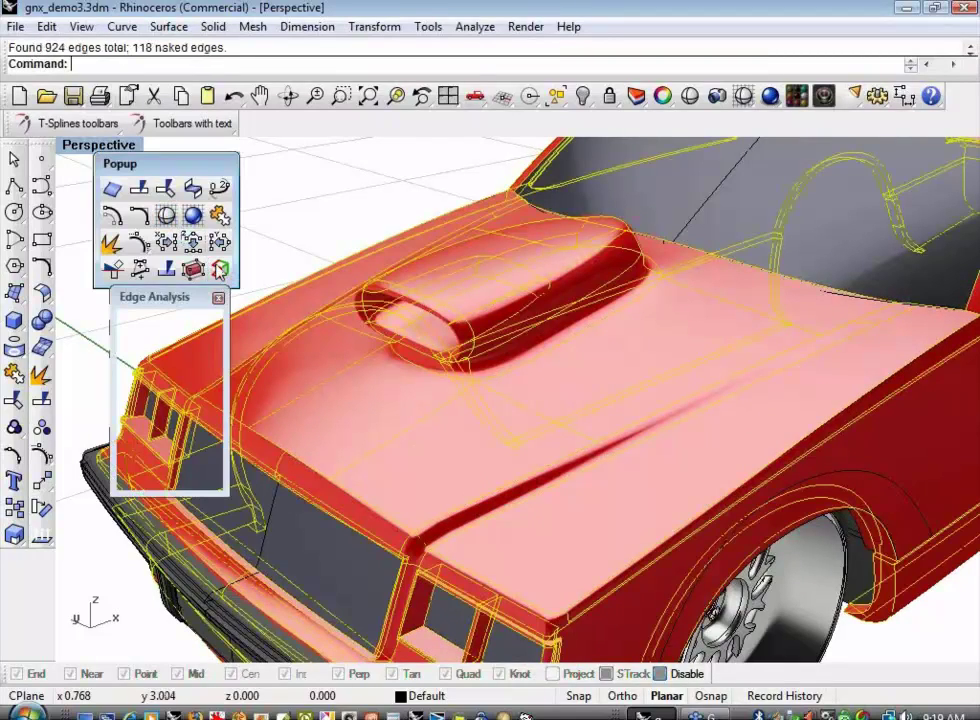
left_click_drag(183, 300, 99, 154)
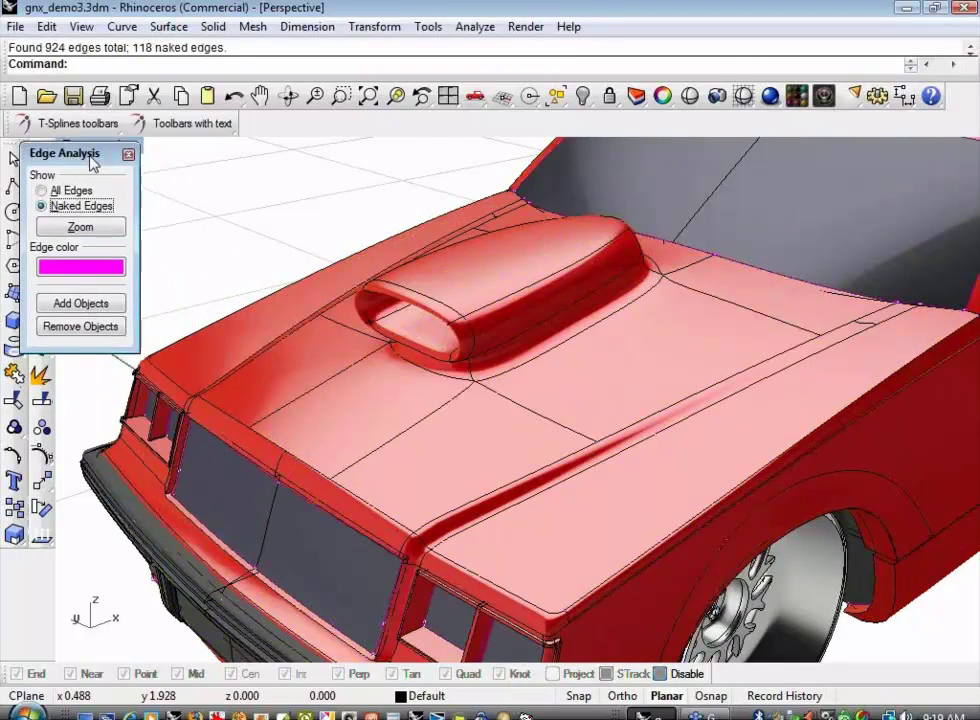
right_click_drag(244, 240, 588, 455)
right_click_drag(252, 416, 740, 400)
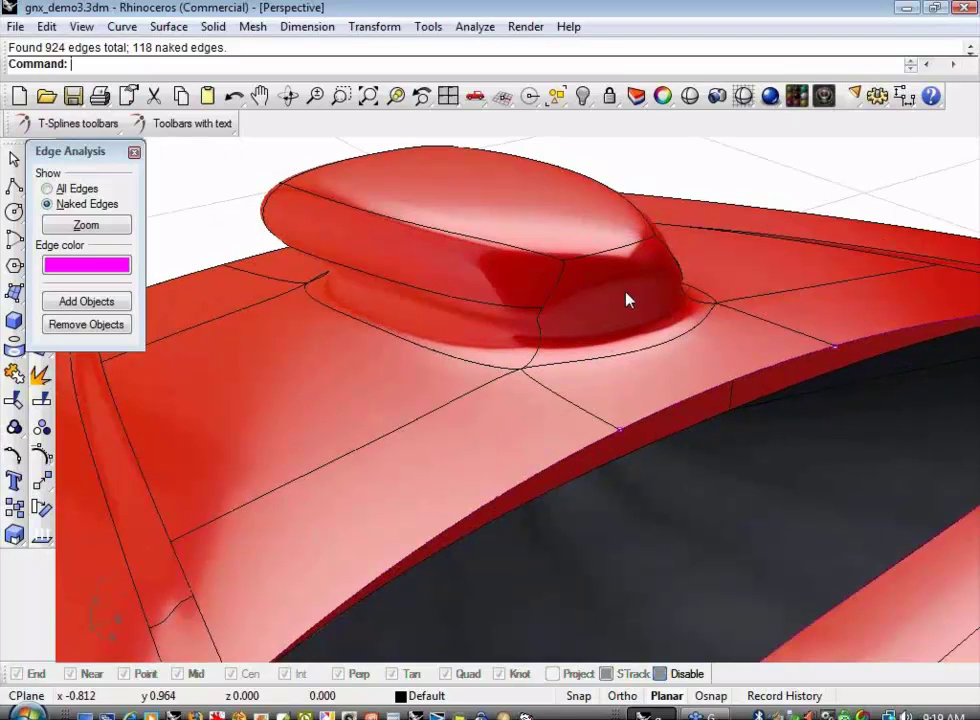
scroll(470, 440, "down", 8)
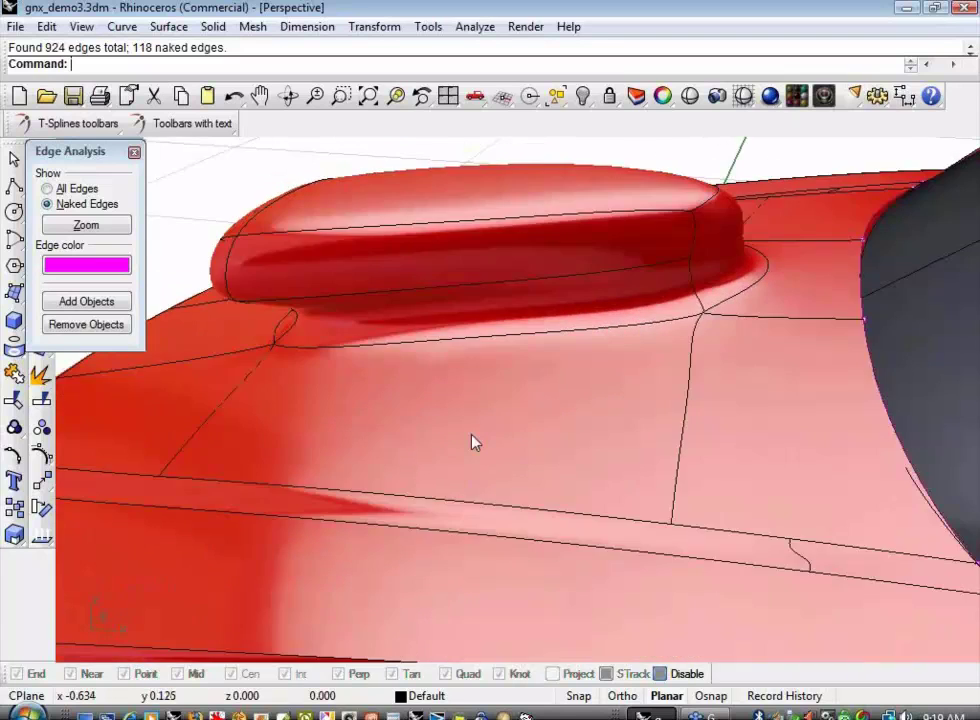
- Inspect the joined hood and scoop together with the whole car body from the side and the front
scroll(622, 456, "up", 3)
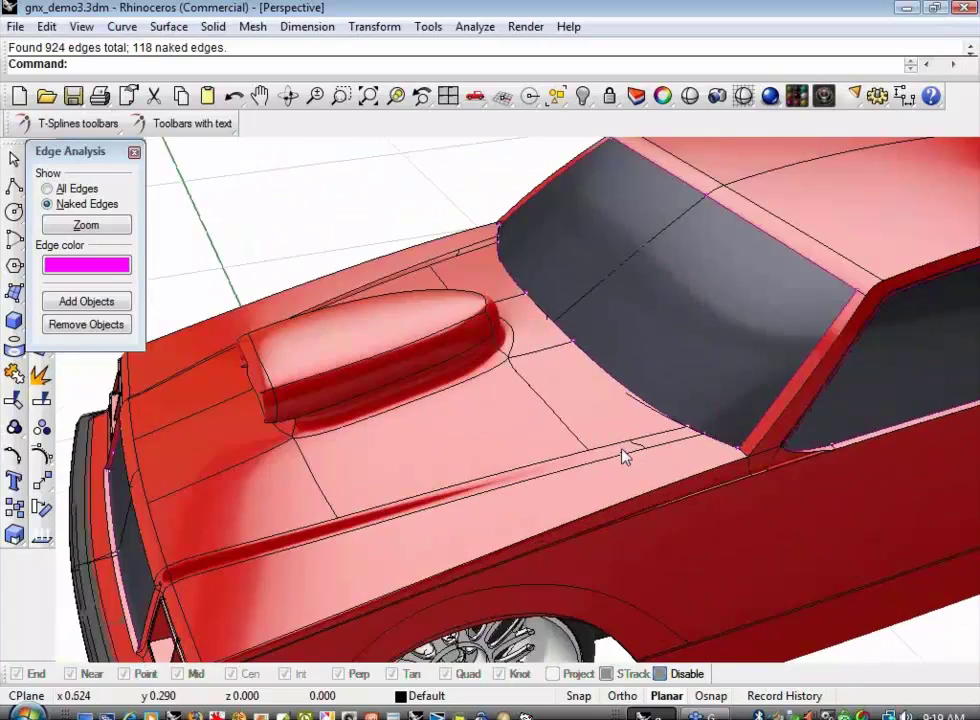
right_click_drag(622, 456, 295, 407)
scroll(335, 452, "down", 6)
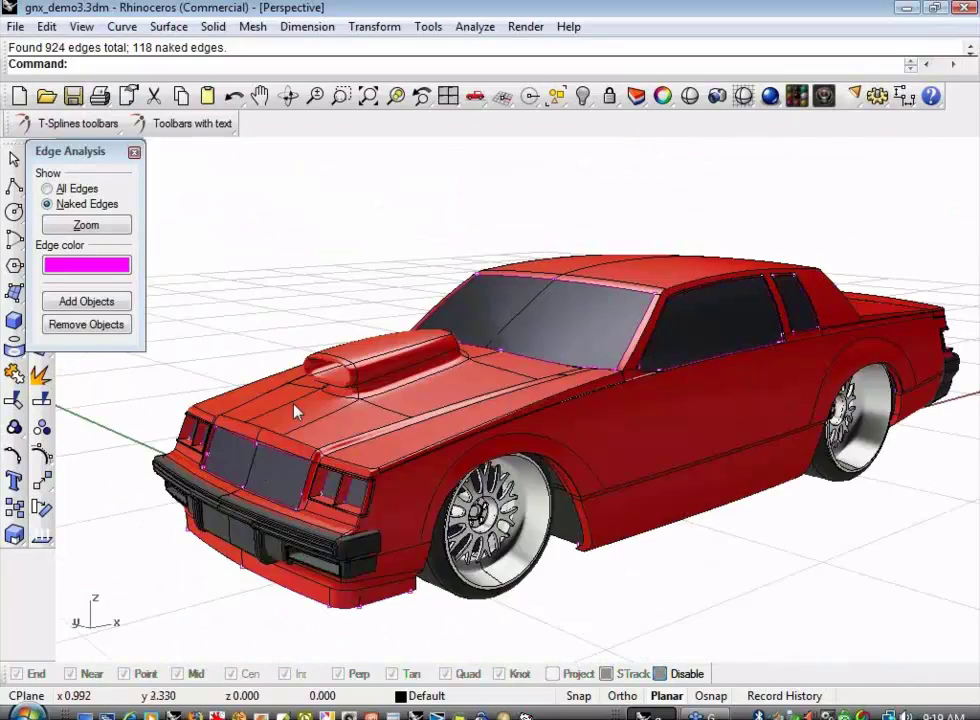
scroll(228, 333, "up", 5)
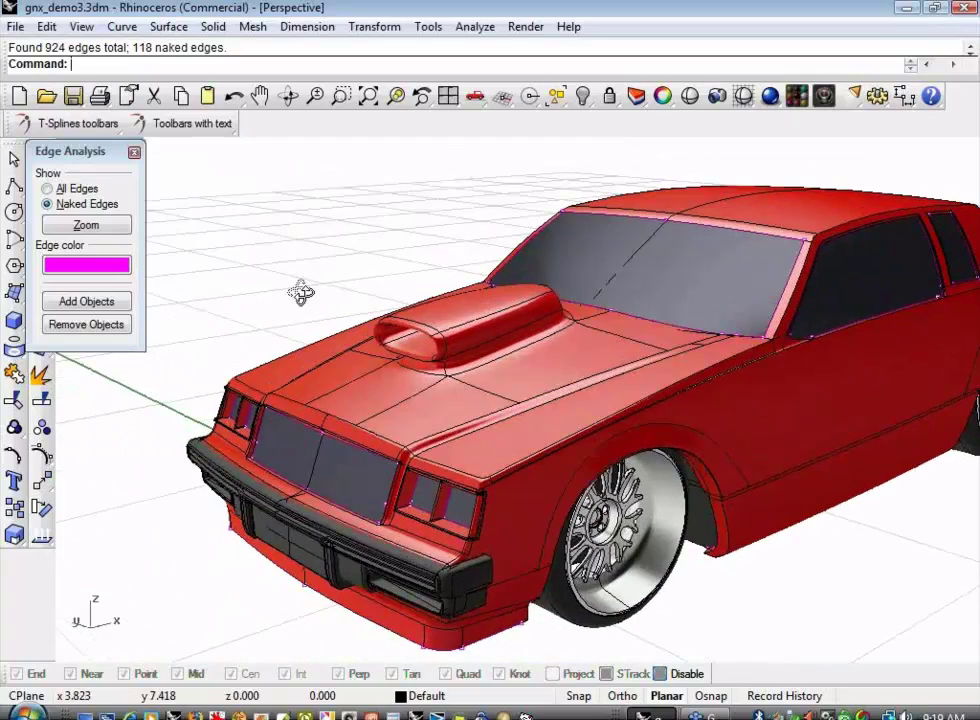
- Delete the new hood with its scoop and bring back the original half hood, scoop and outline curve
key("ctrl+z")
right_click_drag(300, 292, 310, 380)
left_click(316, 402)
key("Delete")
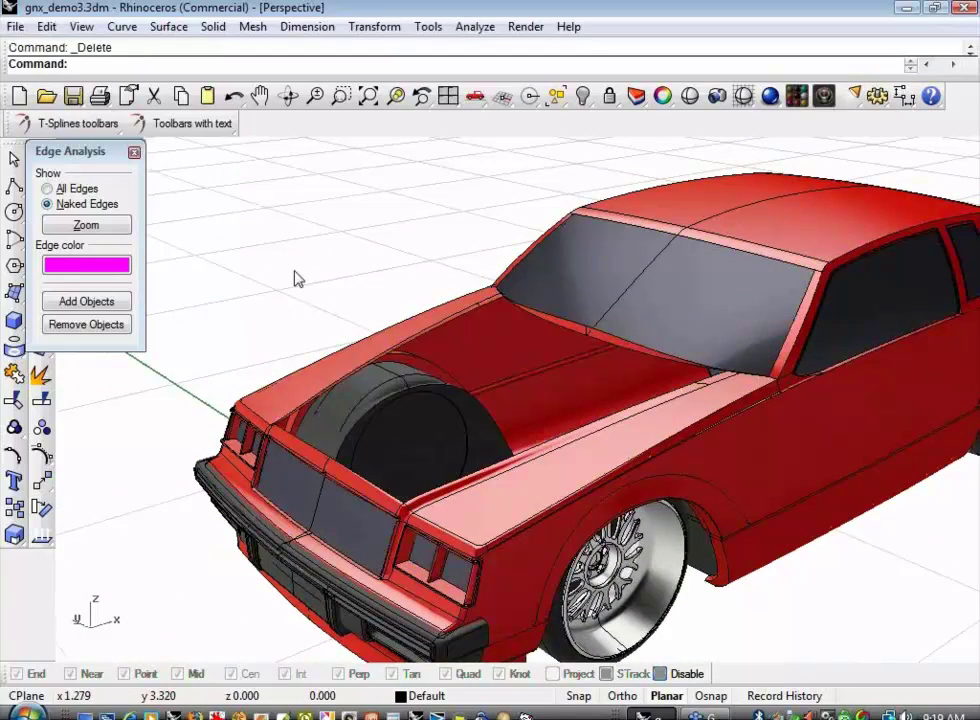
key("ctrl+a")
key("ctrl+z")
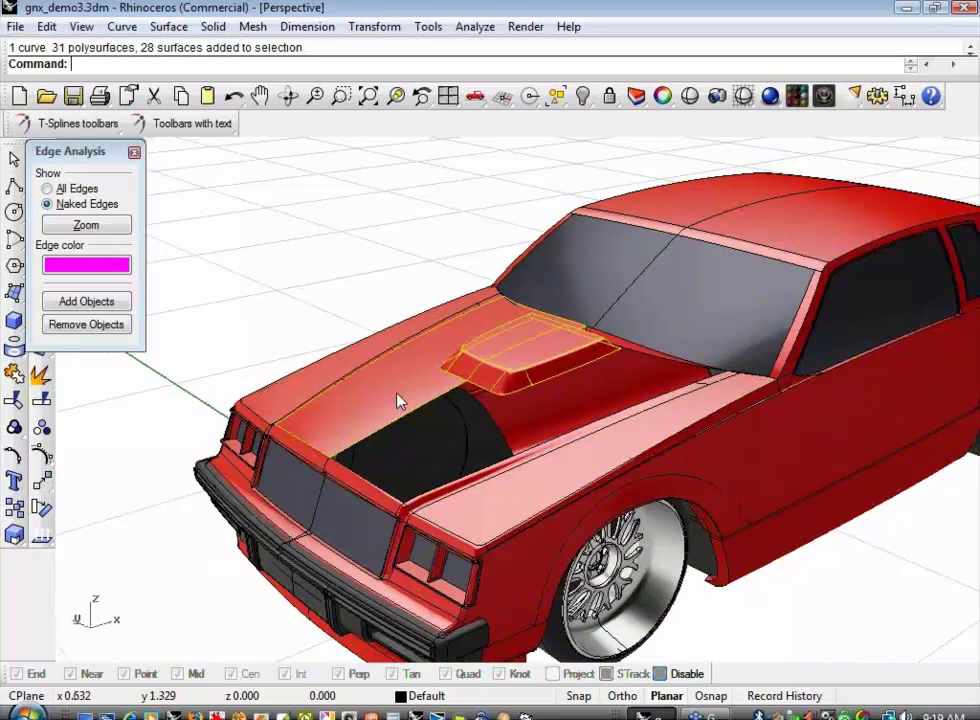
- Isolate the original half hood, scoop and hood outline curve by hiding the rest of the car
type("ii")
left_click(270, 246)
type("dc")
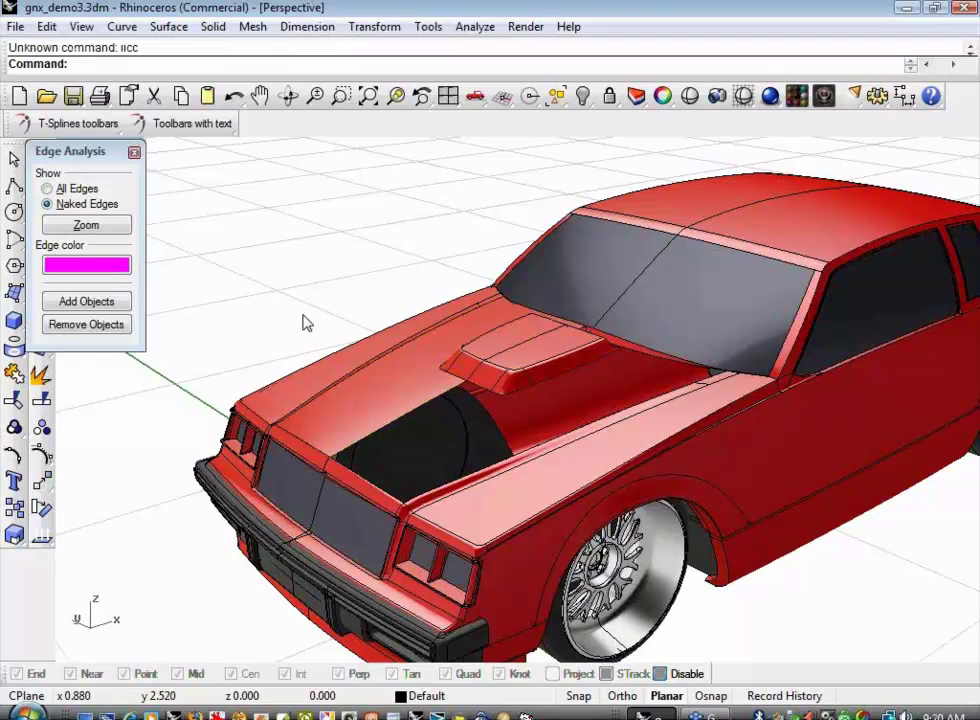
right_click_drag(306, 321, 312, 297)
left_click(357, 410)
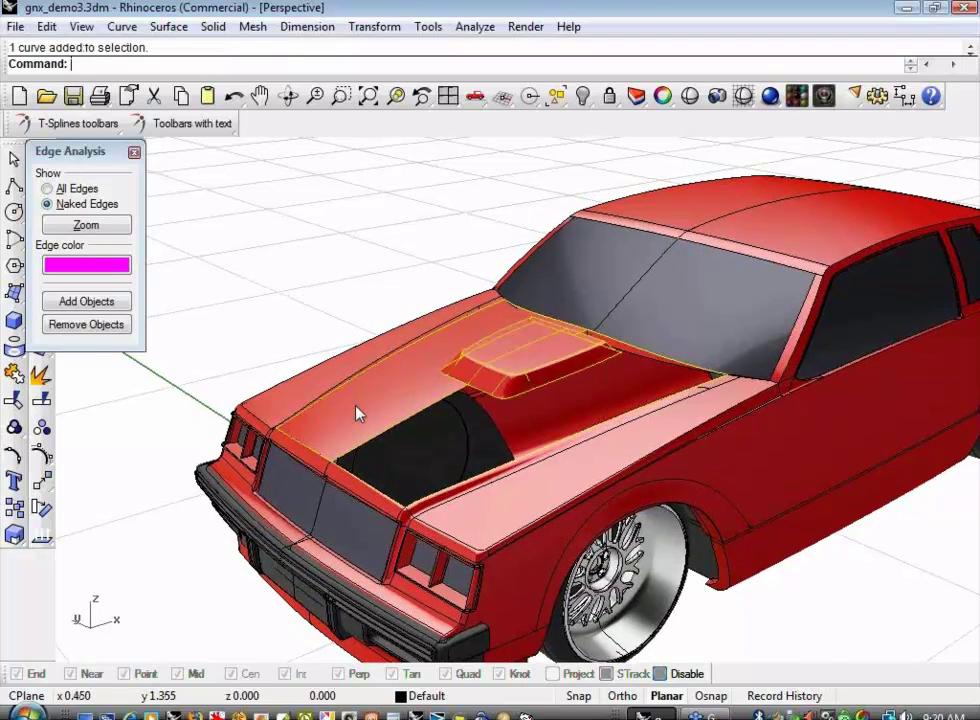
key("ctrl+i")
key("ctrl+h")
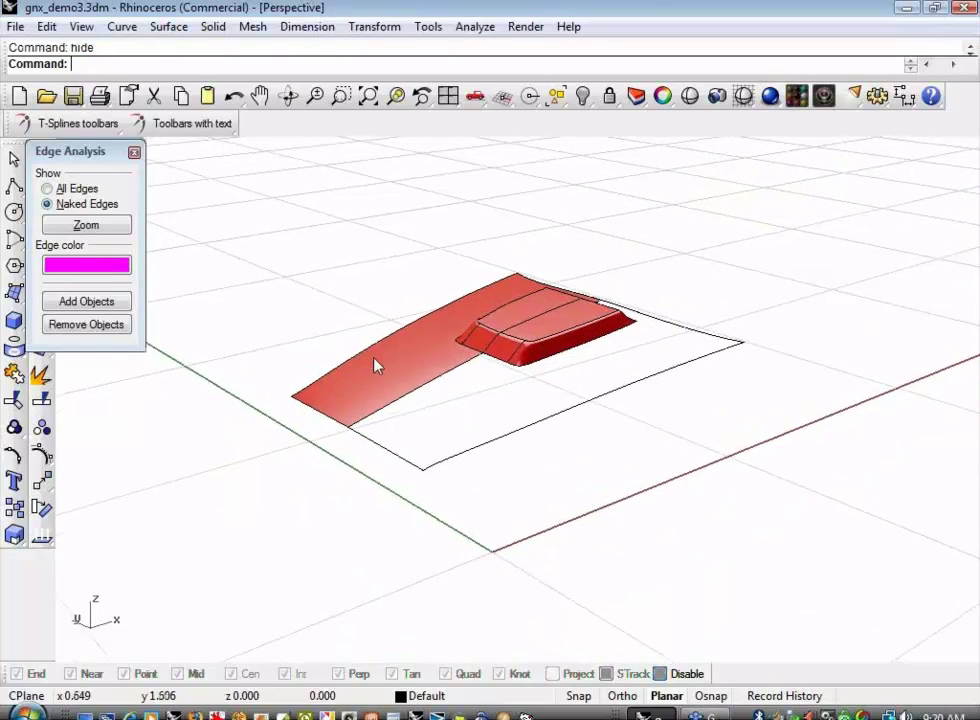
- Extract the half hood surface from the original hood and scoop polysurface
middle_click(300, 380)
left_click(317, 374)
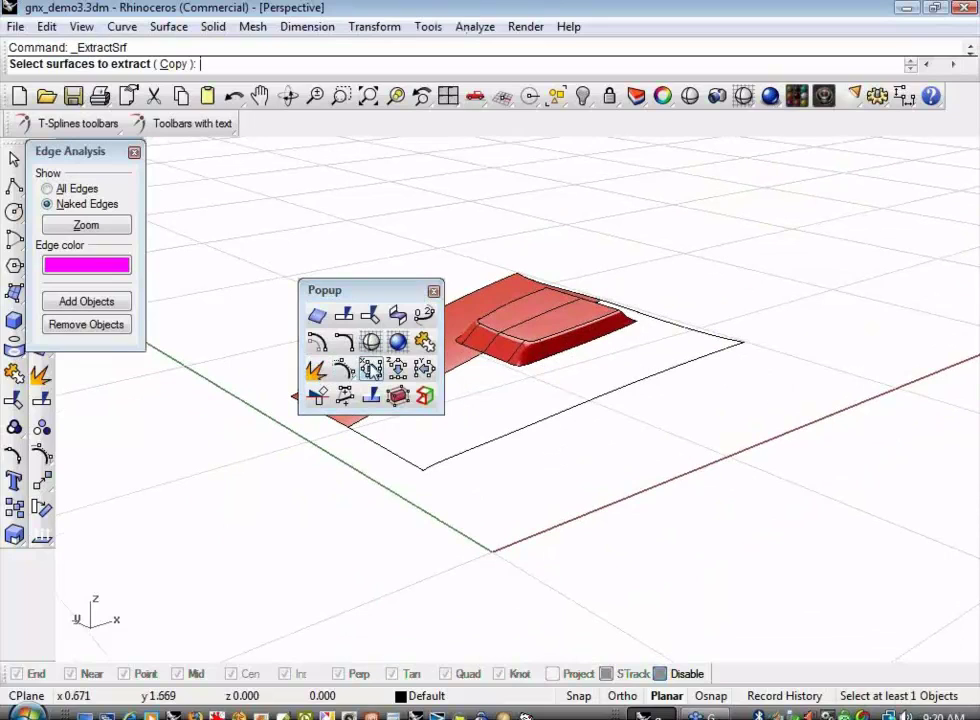
left_click(434, 292)
left_click(367, 383)
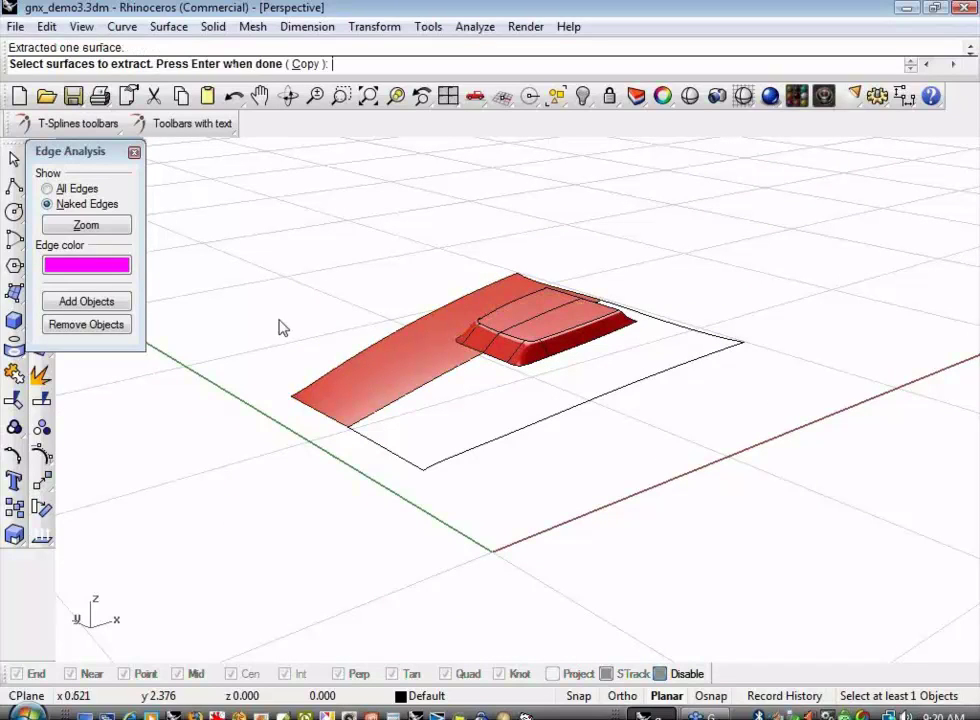
key("Return")
- Mirror a copy of the half hood surface across the car's centre line, starting the mirror plane at 0
type("mirror")
key("Return")
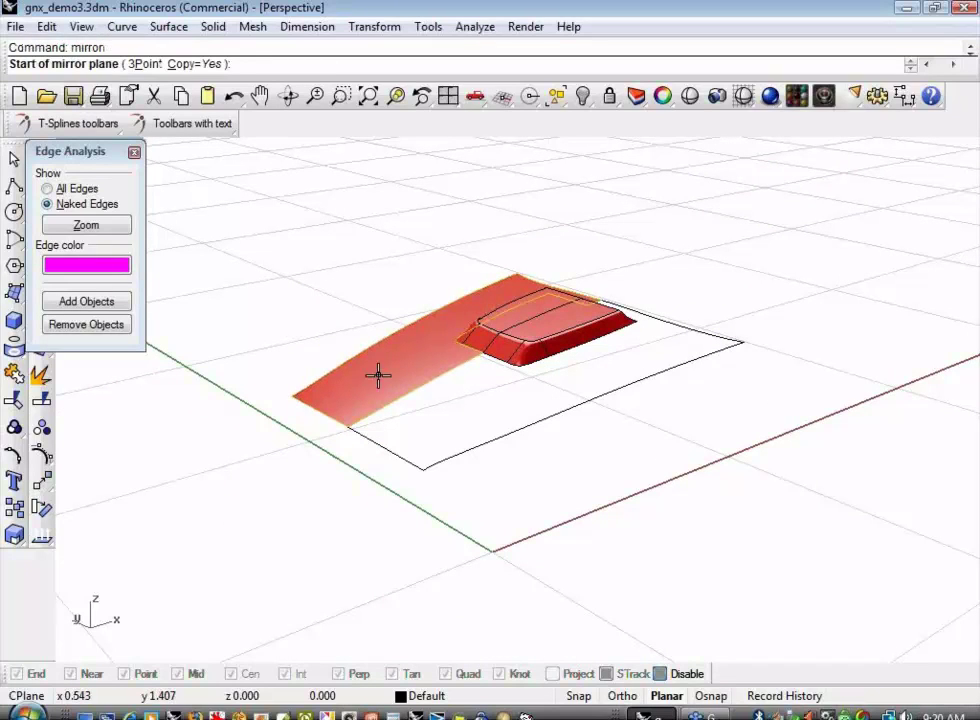
type("0")
key("Return")
left_click(587, 342)
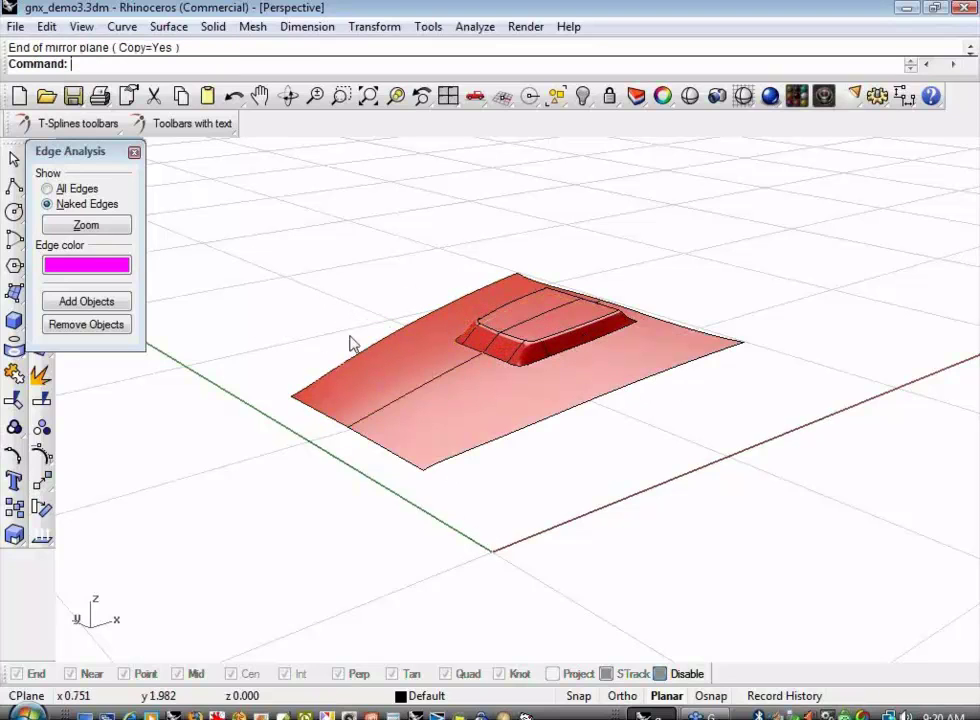
- Hide the original half hood and scoop, leaving the mirrored half and outline curve, and end the edge analysis
key("ctrl+h")
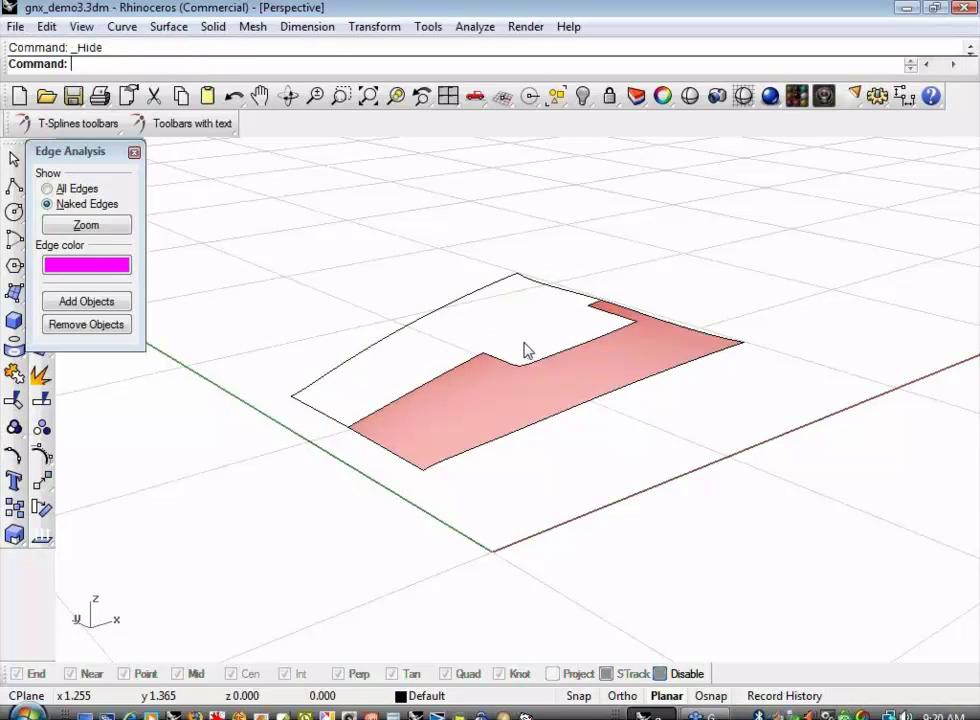
right_click_drag(525, 346, 503, 387)
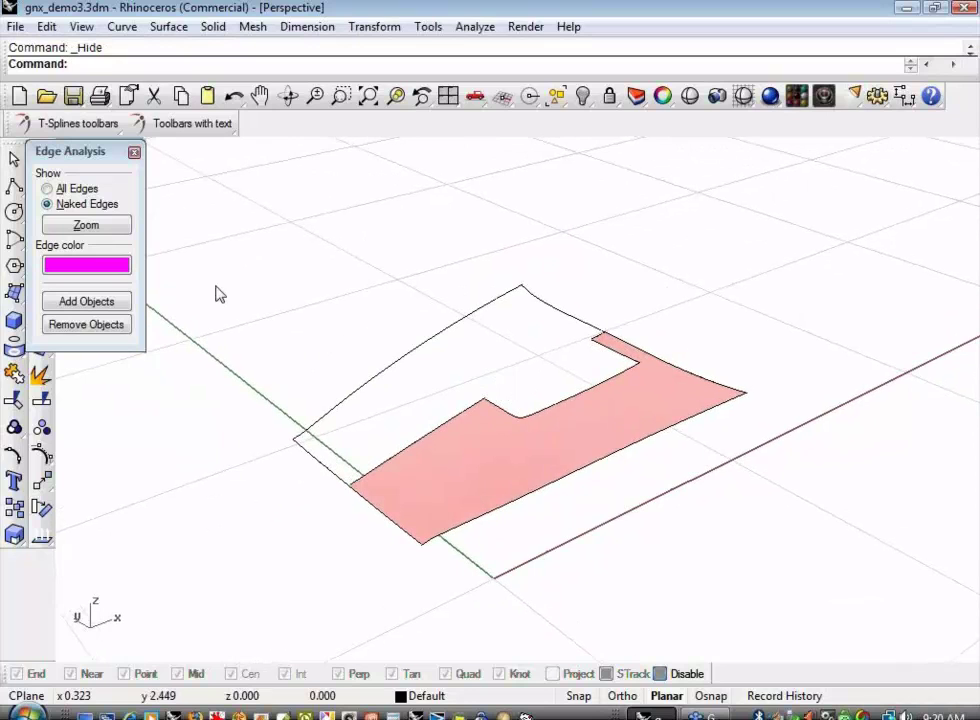
left_click(136, 153)
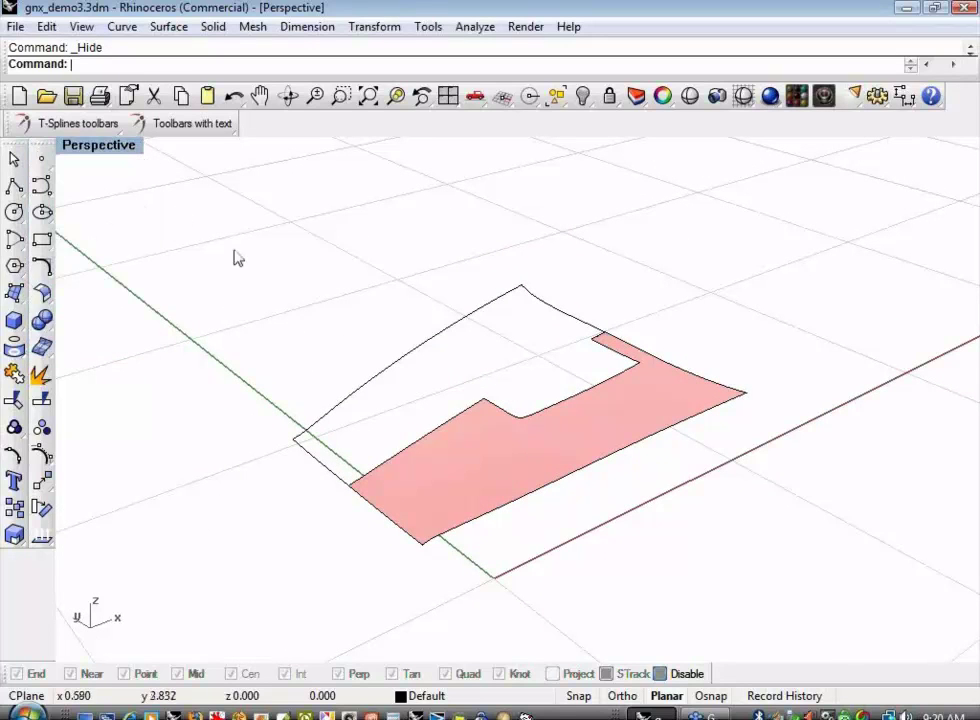
right_click_drag(236, 258, 295, 280, "shift")
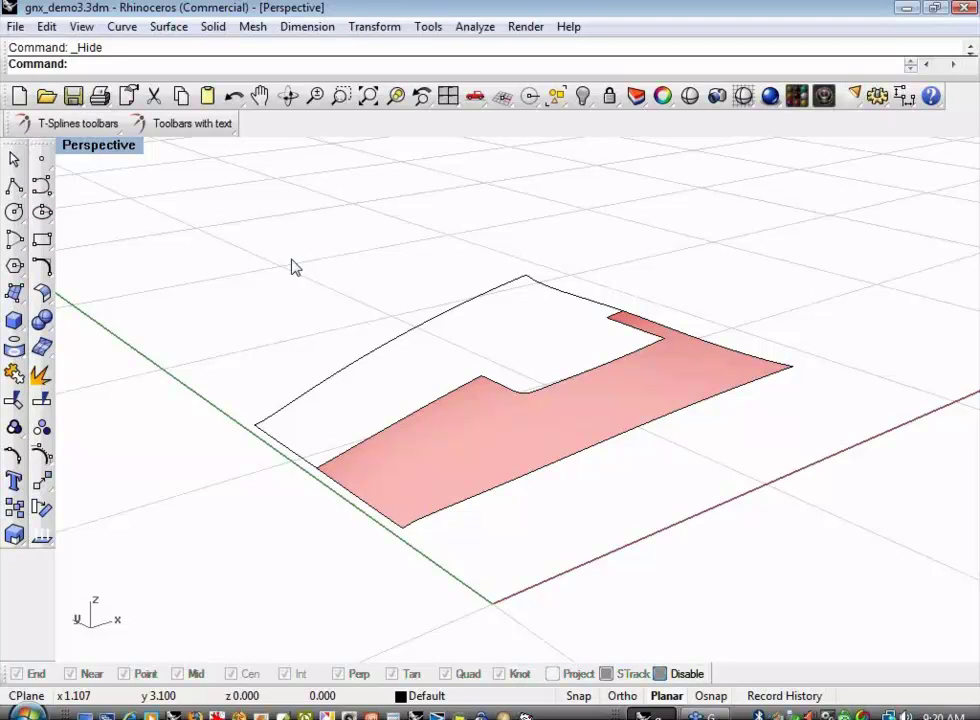
mouse_move(282, 256)
right_mouse_down()
mouse_move(343, 269)
mouse_move(297, 267)
mouse_move(288, 252)
right_mouse_up()
- Rebuild the mirrored half hood surface with 8 points and degree 3 in U and V
left_click(209, 139)
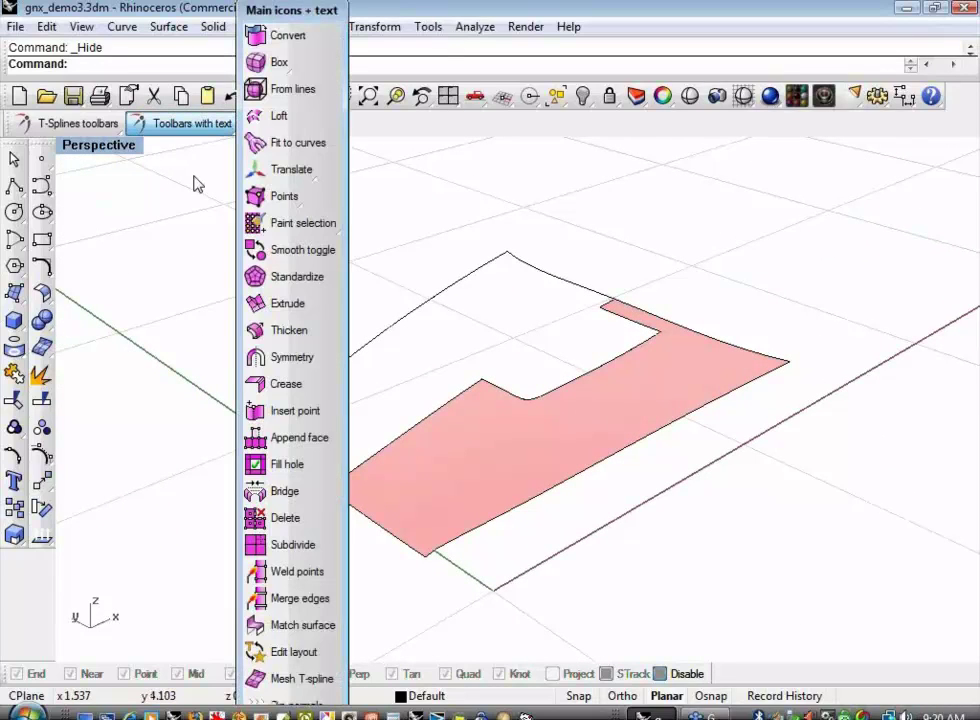
left_click(197, 184)
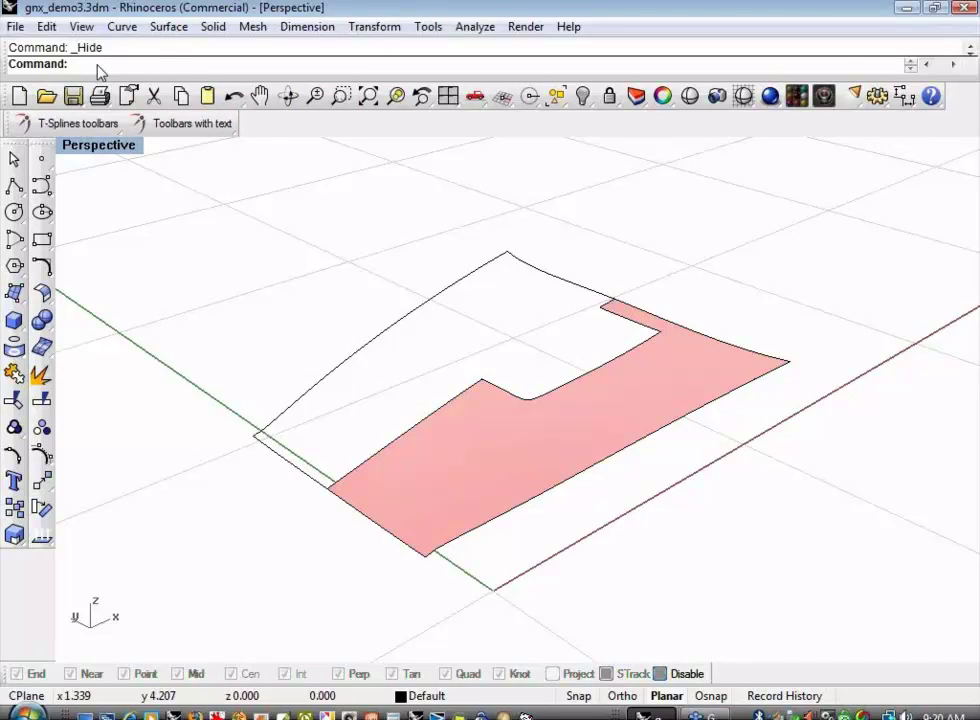
type("Rebuild")
key("Return")
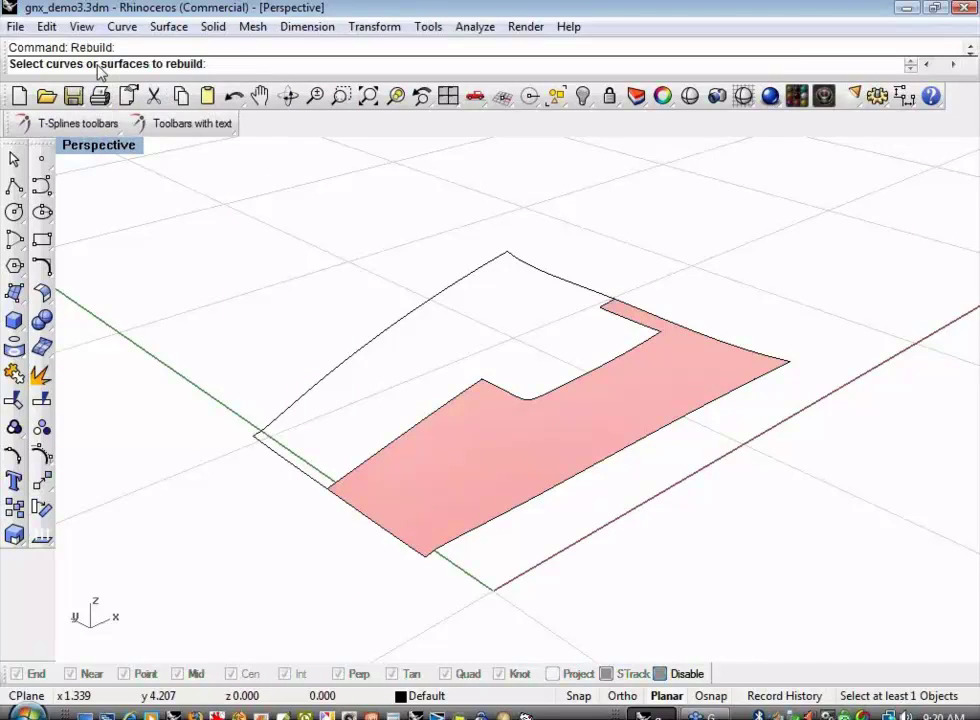
left_click(466, 513)
key("Return")
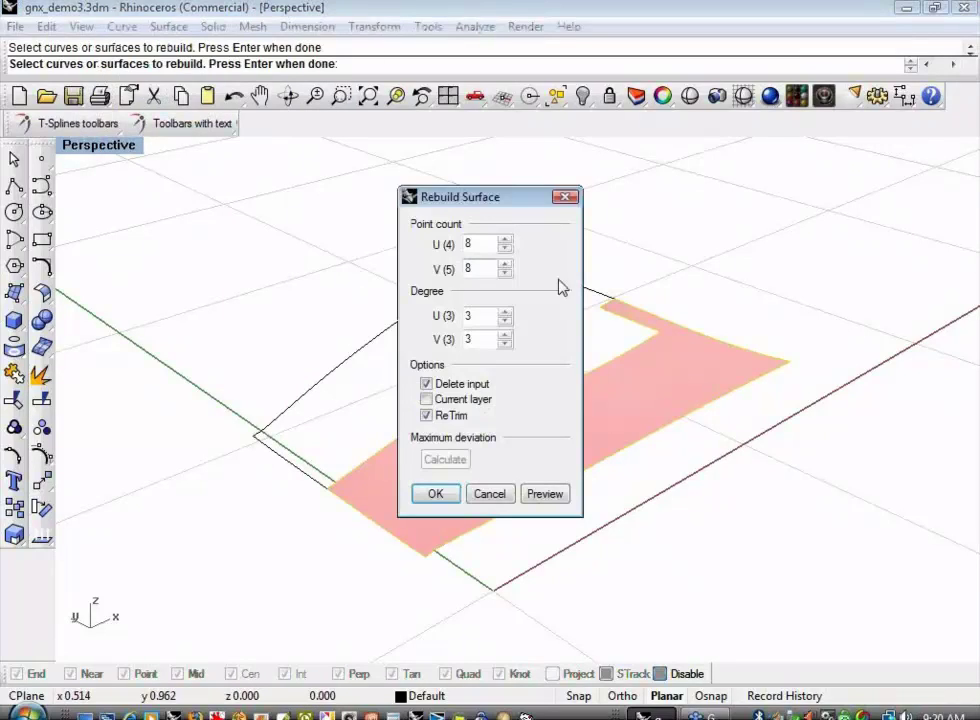
left_click(436, 494)
- Convert the rebuilt half hood surface to a T-spline surface
left_click(185, 128)
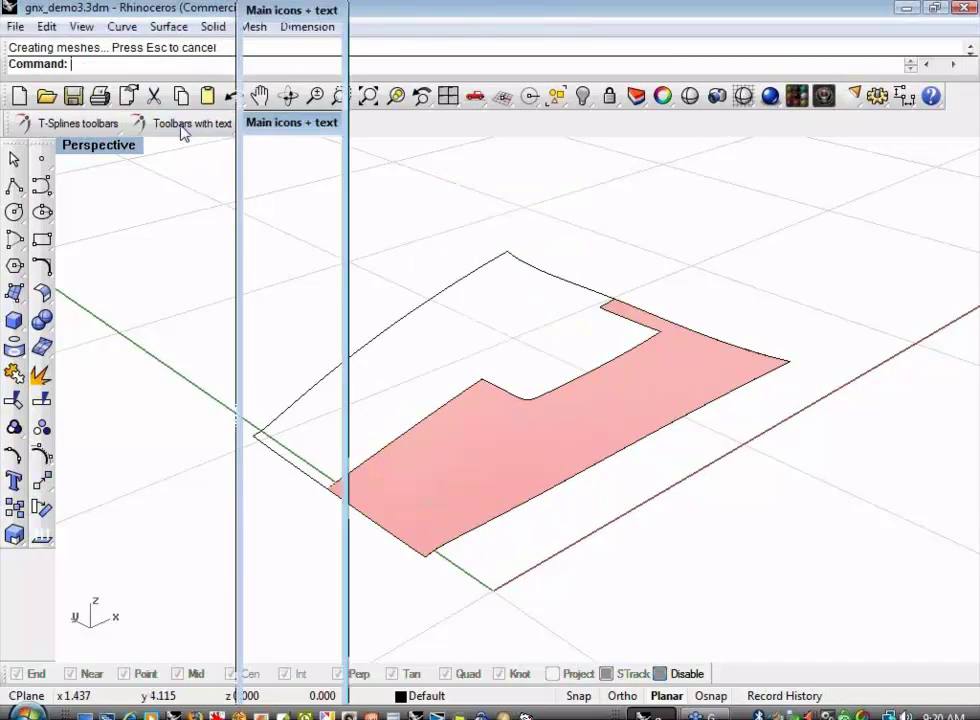
left_click(282, 33)
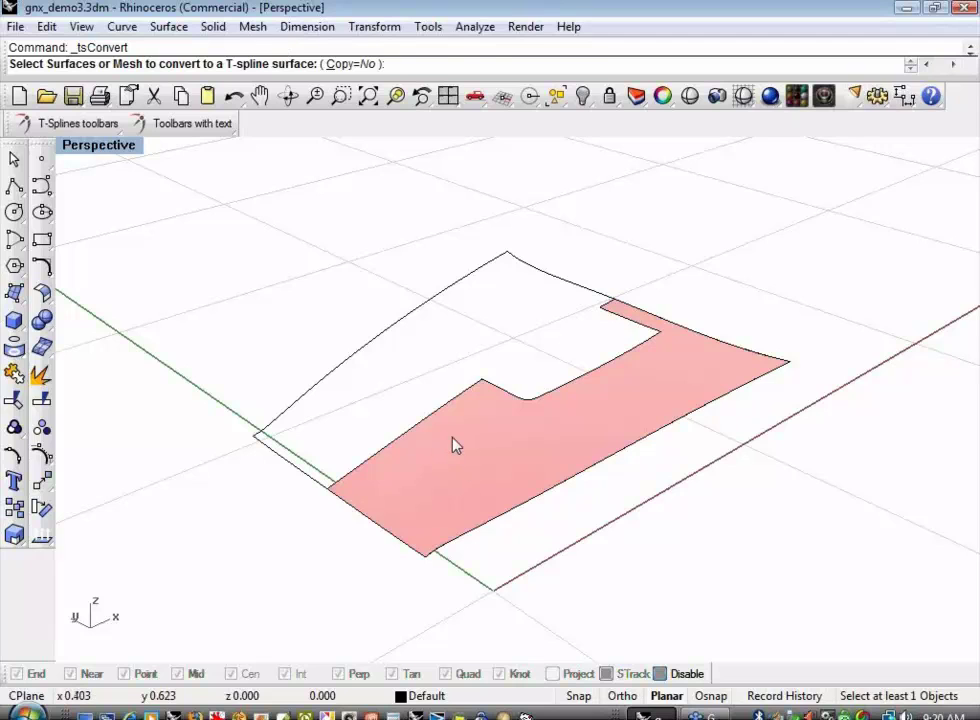
left_click(456, 445)
key("Return")
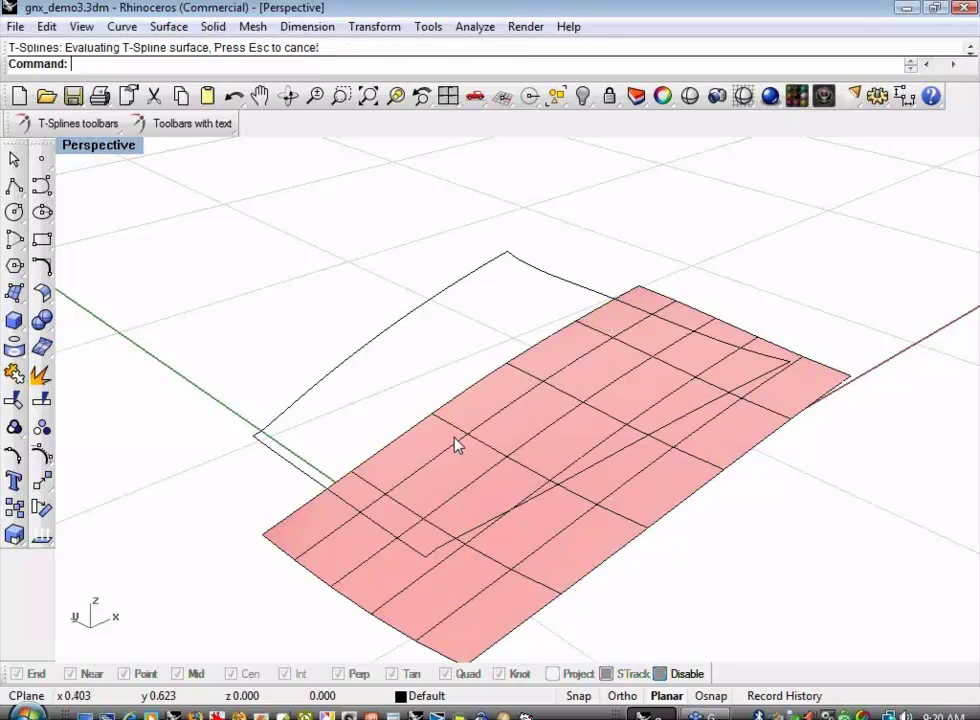
- Toggle the T-spline's smooth display and delete the two middle faces along its centre-line edge
mouse_move(472, 446)
right_mouse_down("shift")
mouse_move(448, 376)
mouse_move(470, 361)
mouse_move(584, 203)
mouse_move(494, 282)
mouse_move(490, 234)
mouse_move(445, 318)
right_mouse_up("shift")
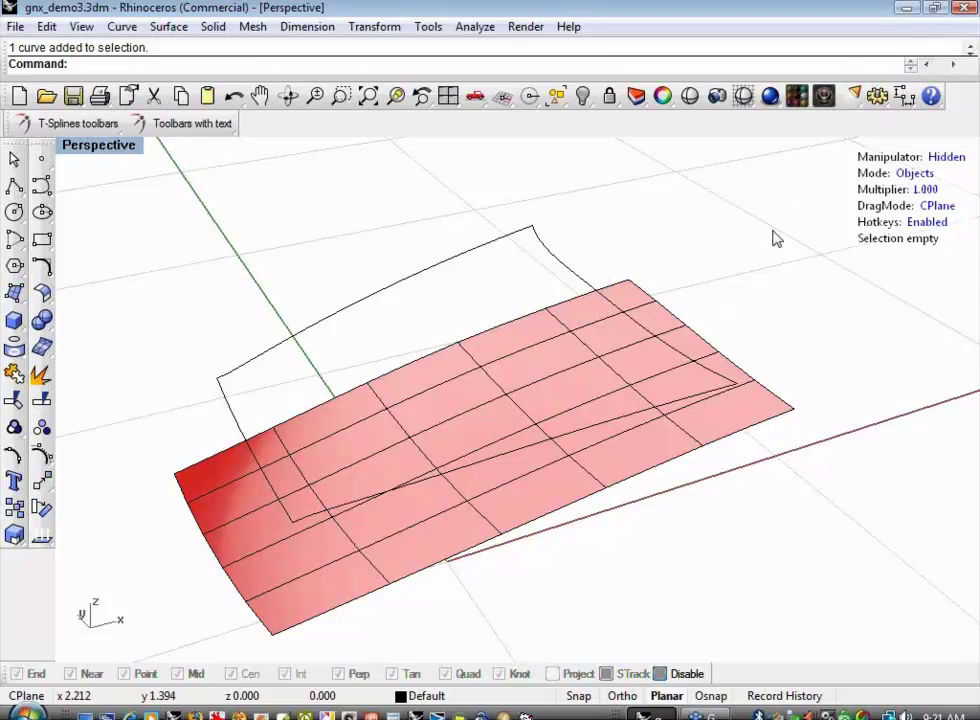
key("Tab")
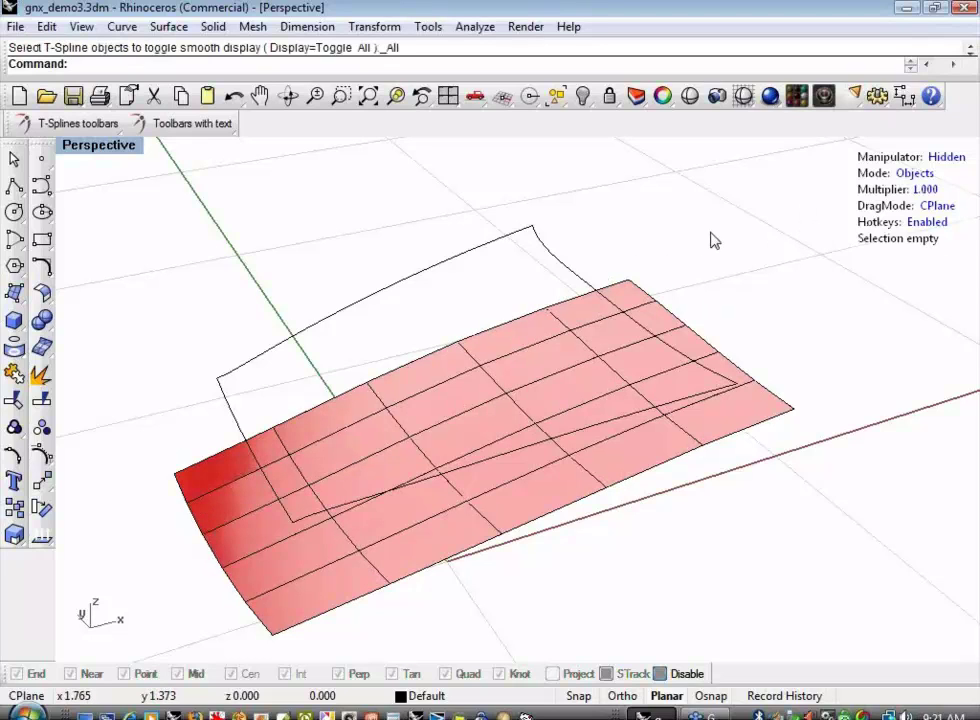
mouse_move(713, 238)
right_mouse_down()
mouse_move(713, 228)
mouse_move(722, 295)
mouse_move(615, 352)
mouse_move(645, 321)
mouse_move(595, 335)
mouse_move(722, 245)
right_mouse_up()
key("f")
left_click(490, 352)
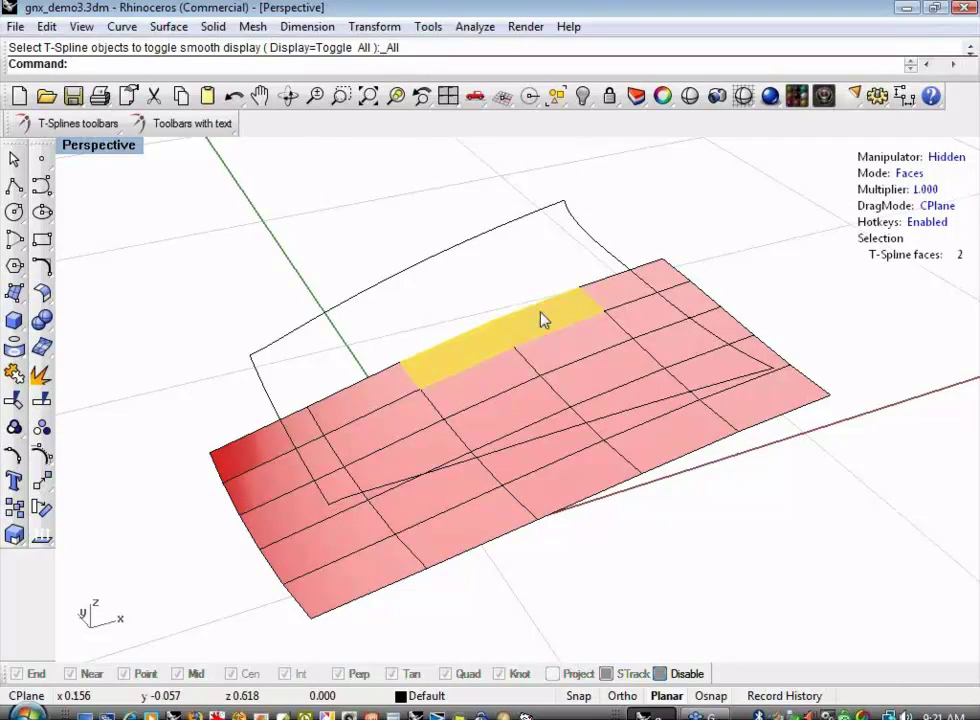
key("Delete")
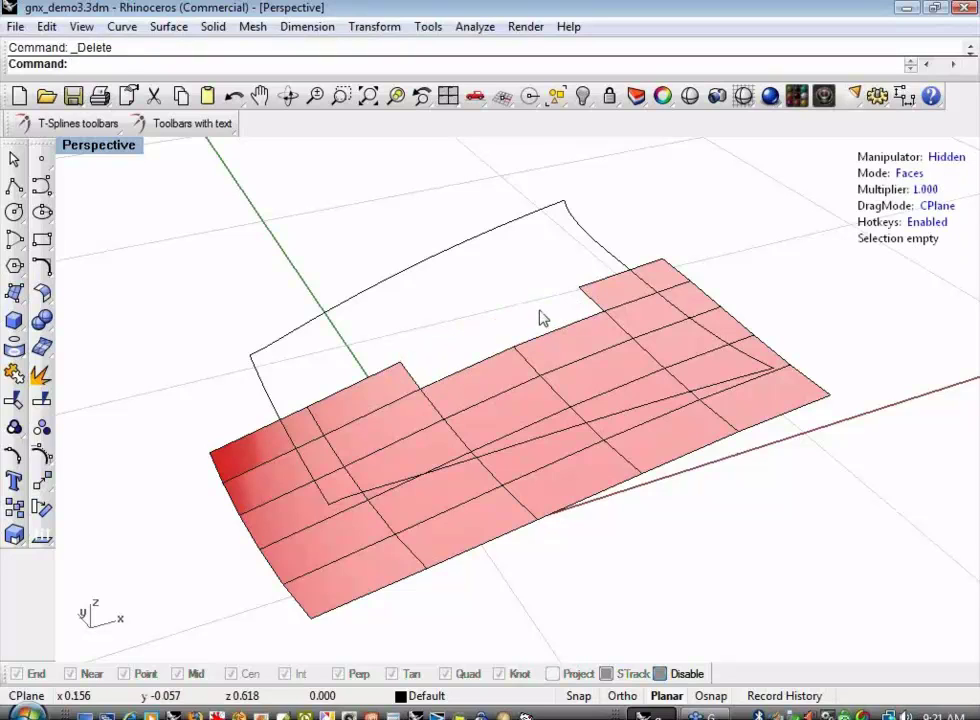
- Insert a row of points across the T-spline from the crosswise edge near the front to the rear border
right_click_drag(443, 270, 411, 311)
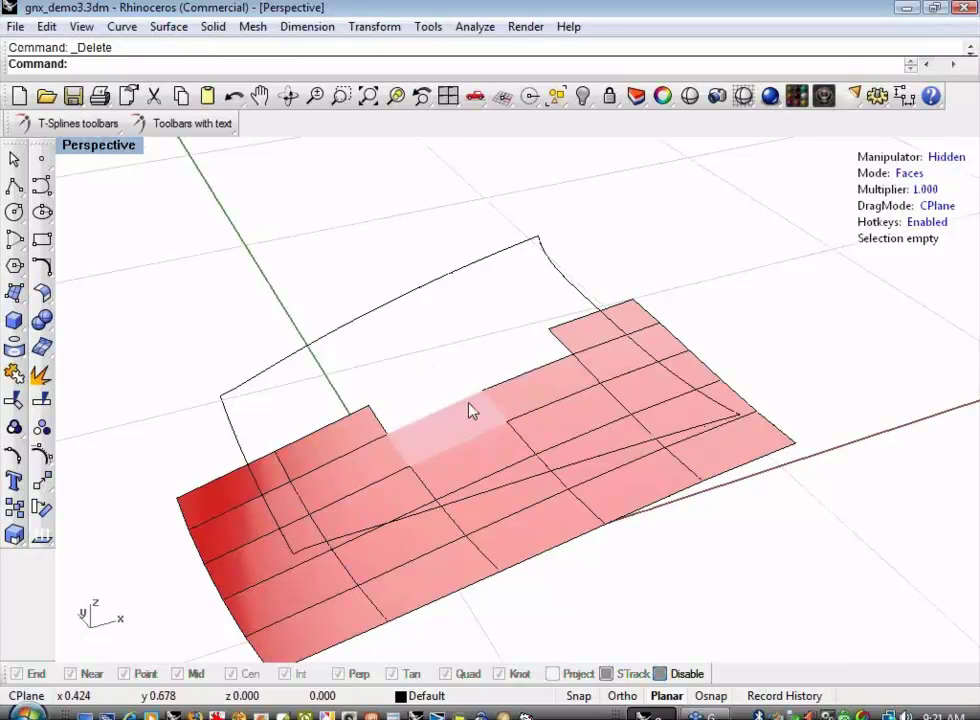
left_click(195, 123)
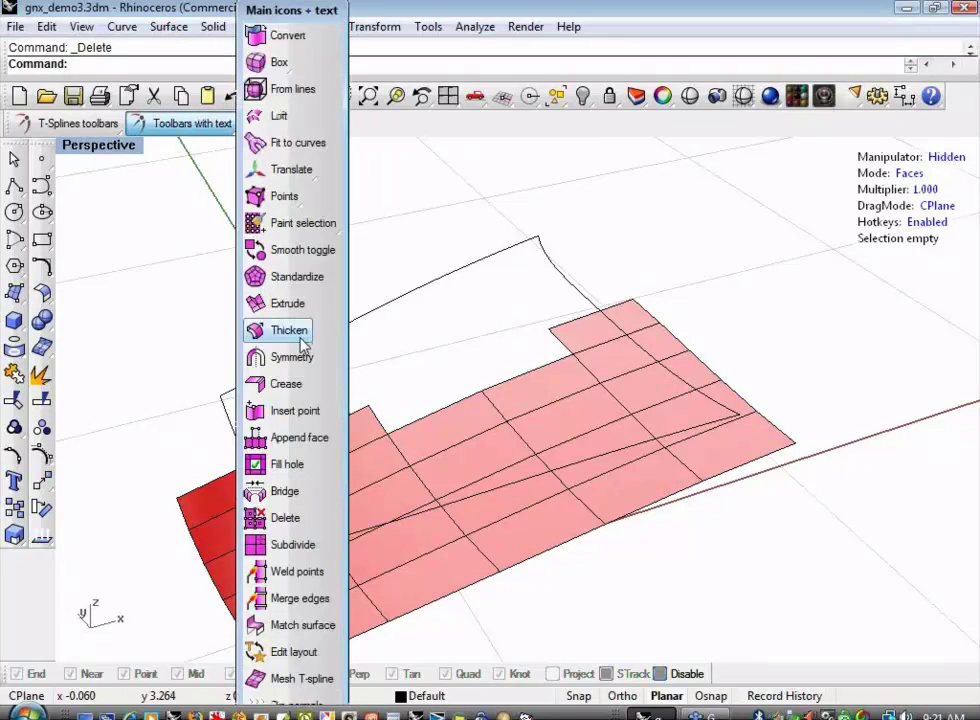
left_click(300, 416)
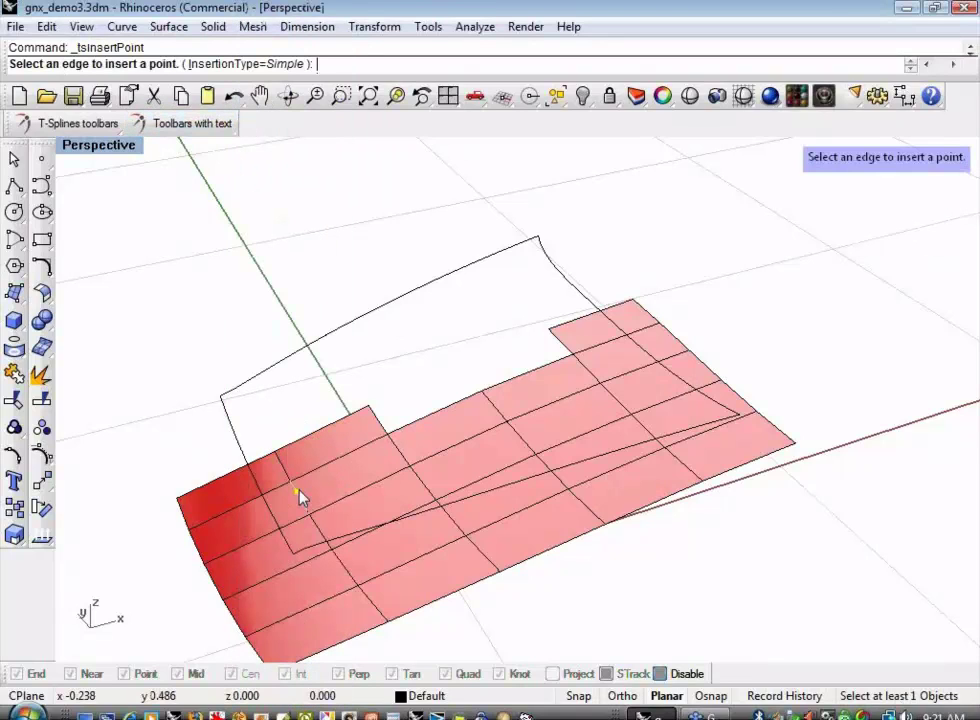
left_click(298, 491)
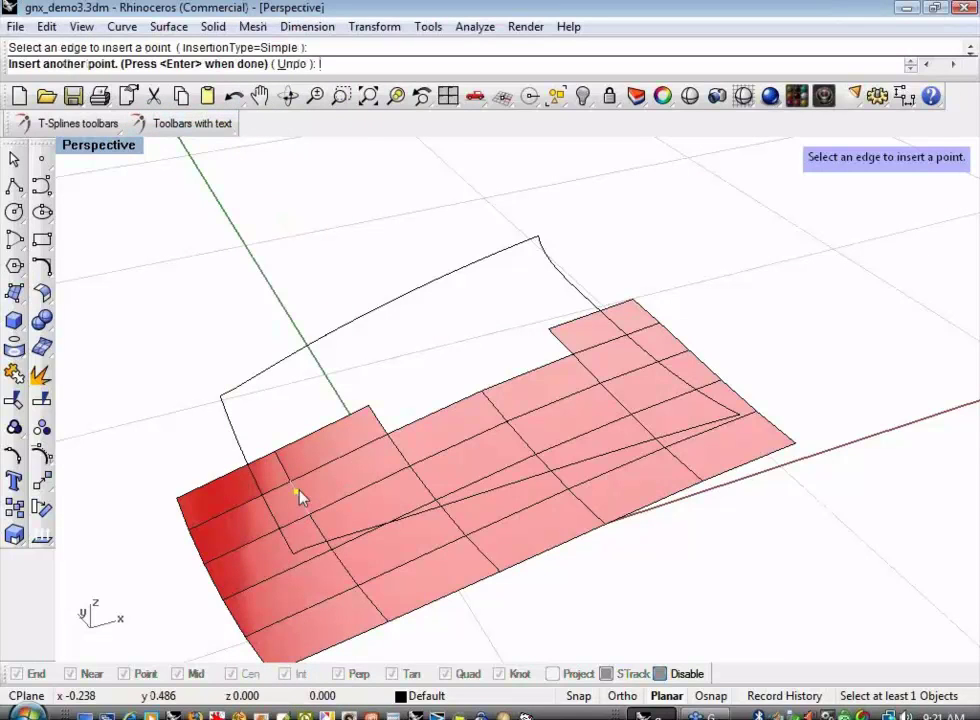
left_click(683, 347)
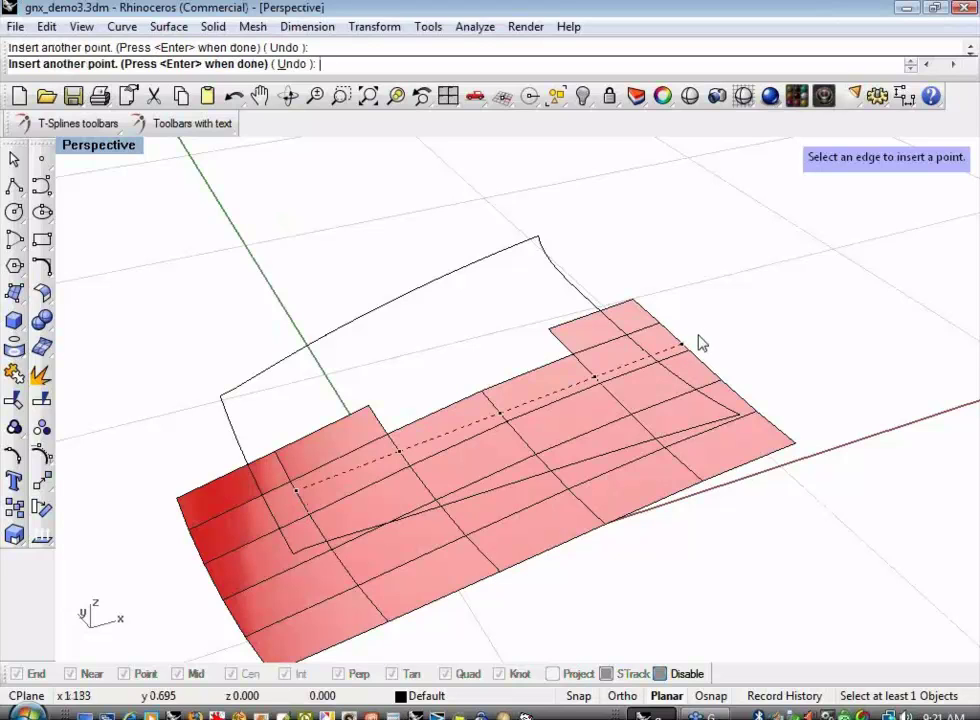
key("Return")
- Insert a second row of points beside the first, from the crosswise edge near the front to the crosswise edge at the opening's rear end
right_click_drag(704, 333, 672, 323)
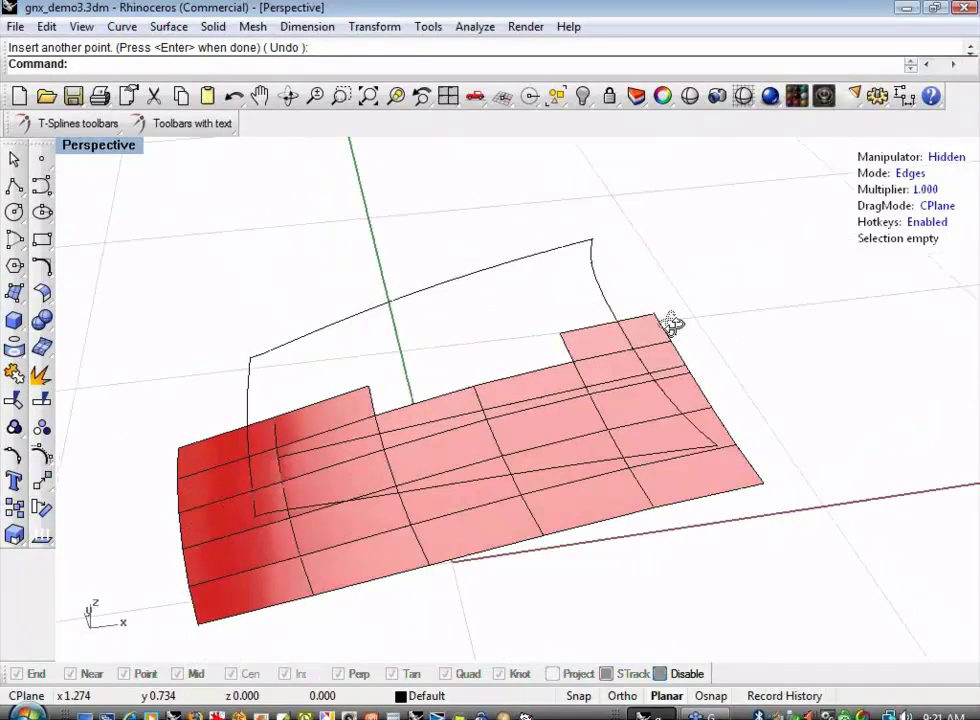
scroll(573, 383, "up", 3)
right_click_drag(573, 383, 633, 339, "shift")
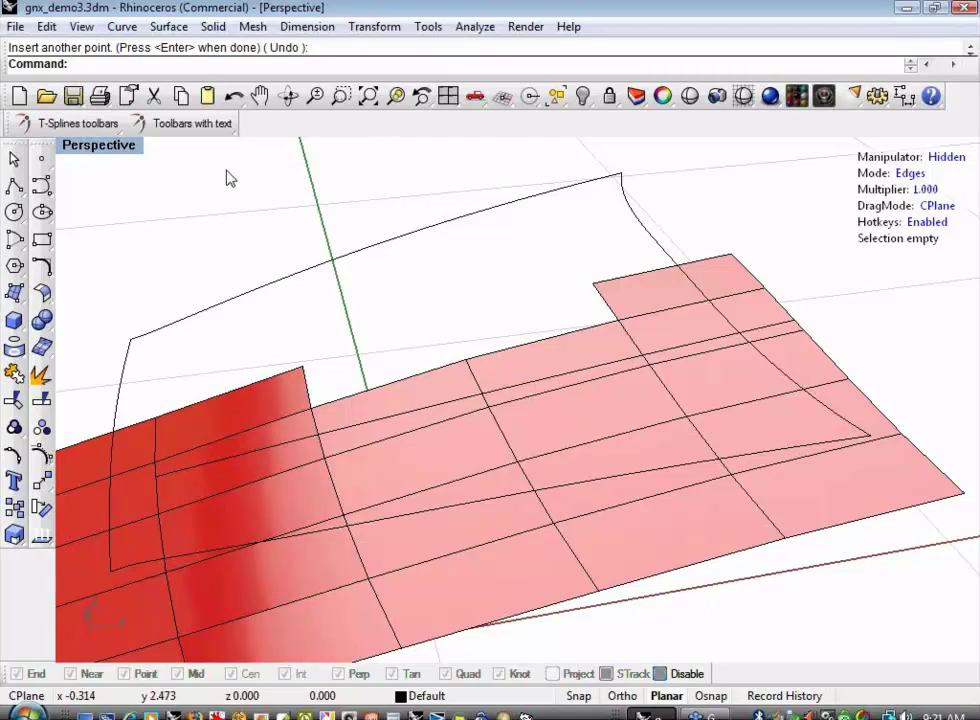
left_click(604, 309)
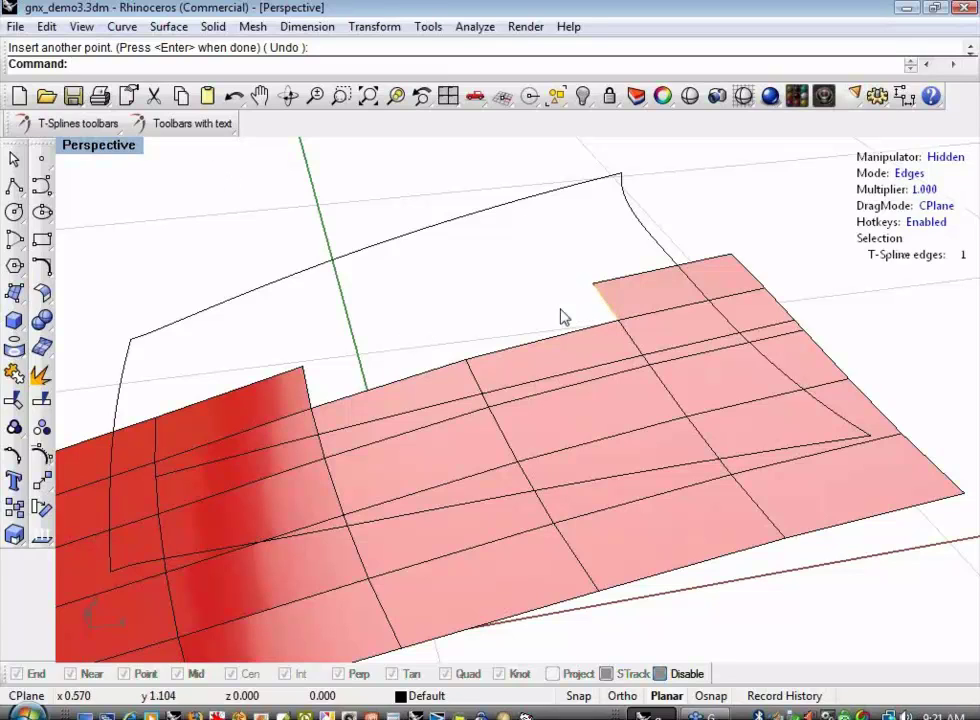
left_click(509, 327)
right_click_drag(459, 345, 469, 309, "shift")
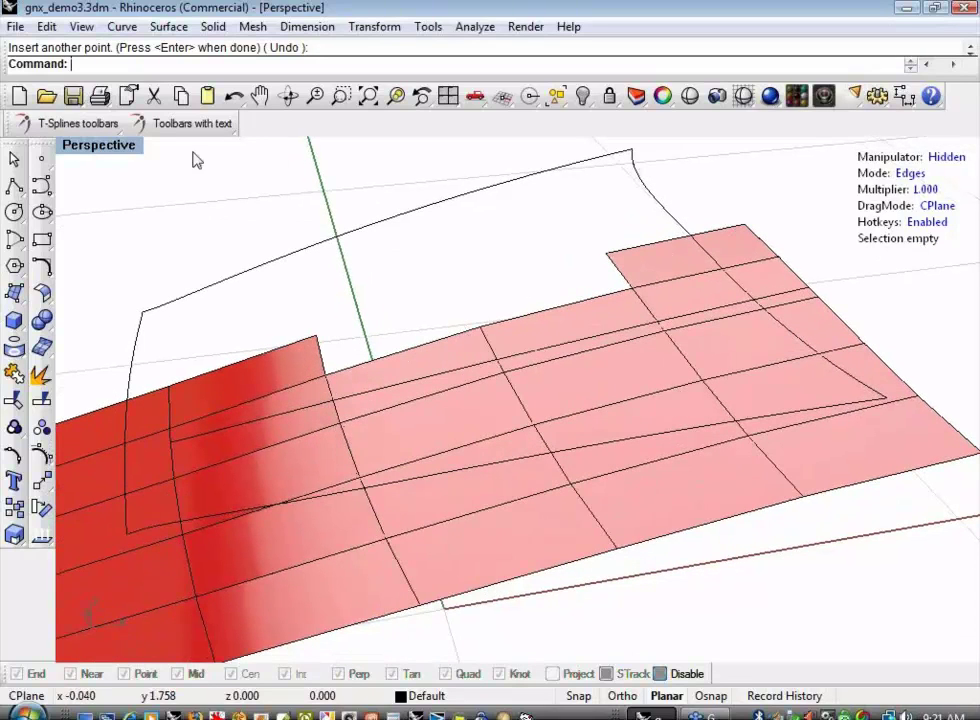
left_click(192, 126)
left_click(272, 408)
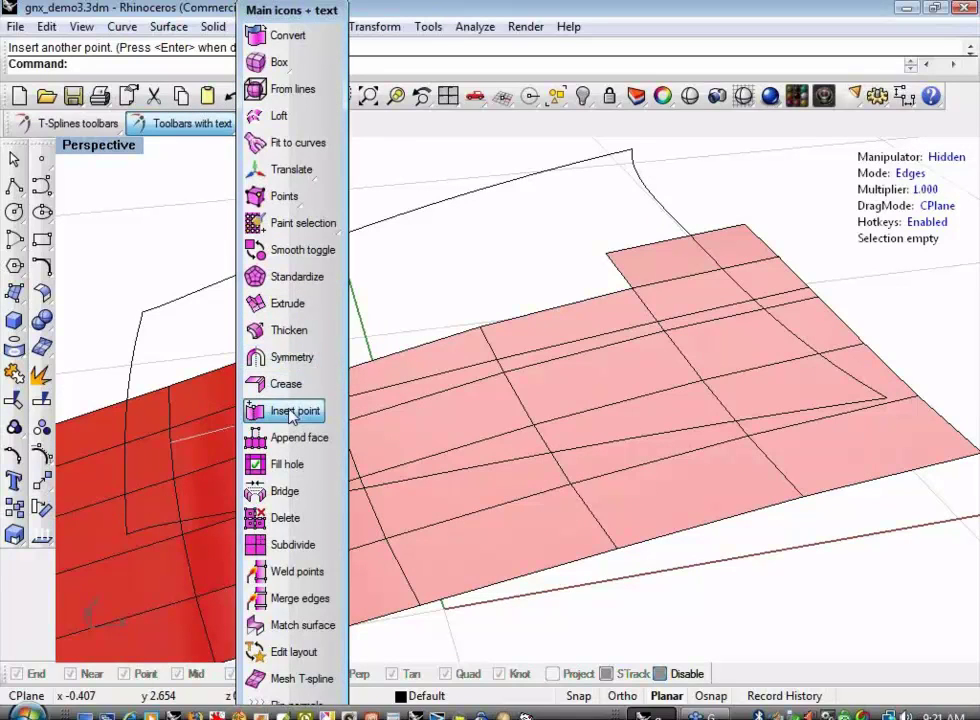
left_click(170, 436)
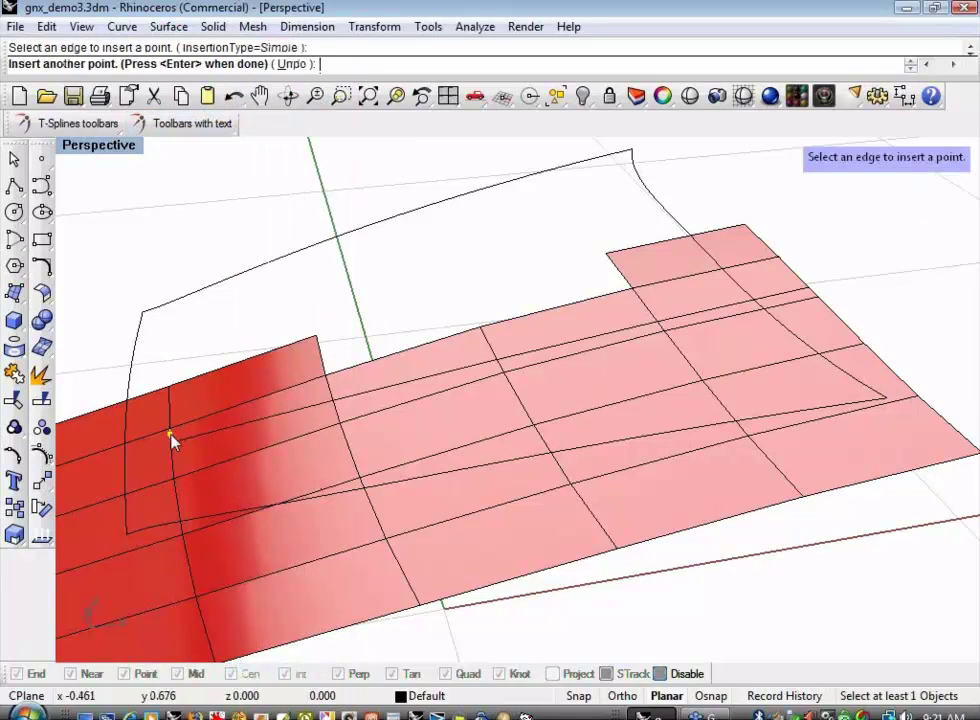
left_click(646, 306)
right_click(531, 277)
- Raise the two connected crosswise edges at the opening's rear end and the short crosswise edge midway along the opening
right_click_drag(559, 274, 510, 273, "shift")
left_click(567, 272)
left_click(583, 295, "shift")
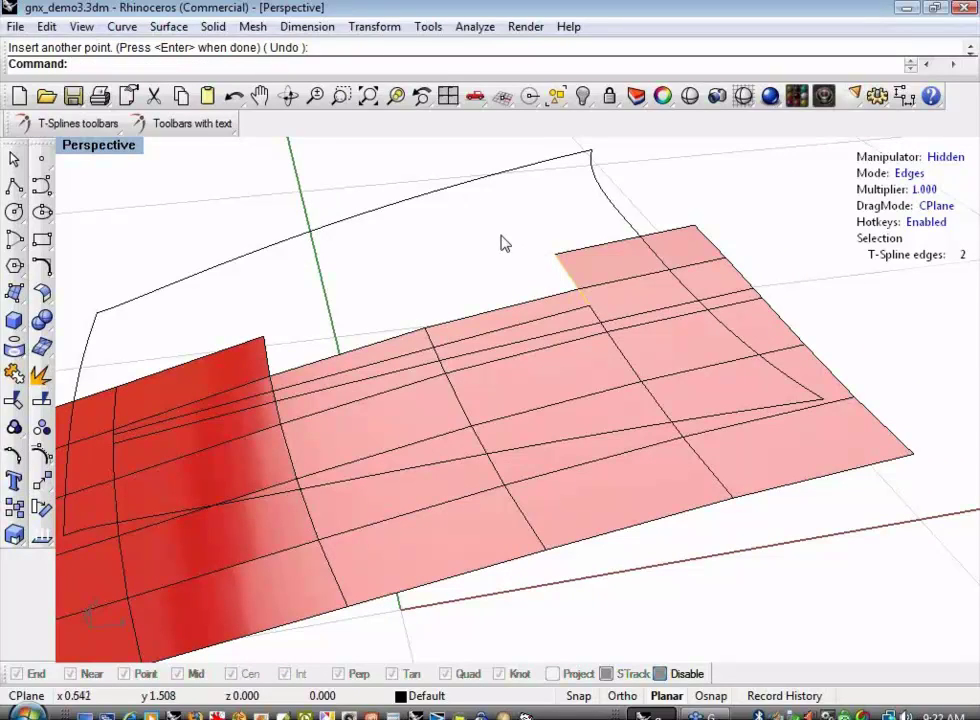
key("w")
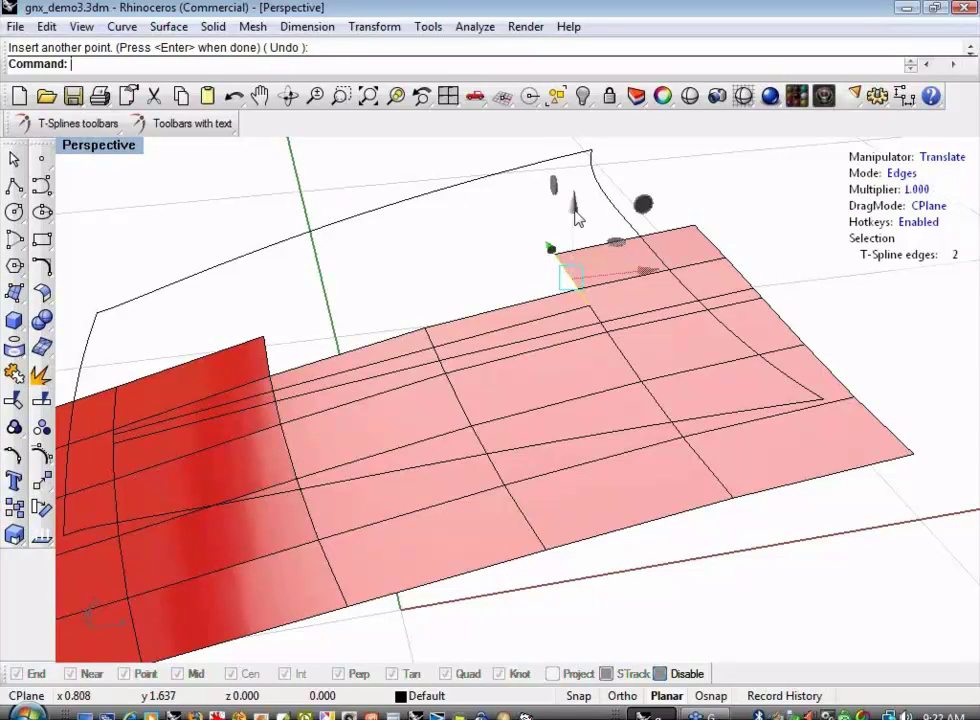
left_click_drag(575, 208, 585, 197)
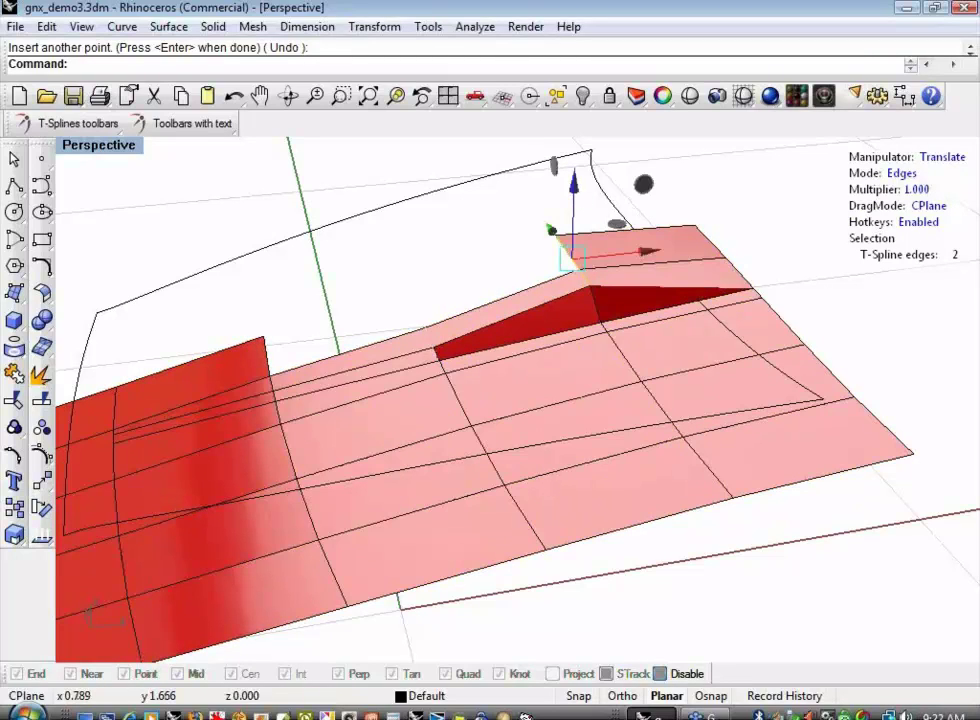
left_click(433, 346)
left_click_drag(437, 280, 430, 265)
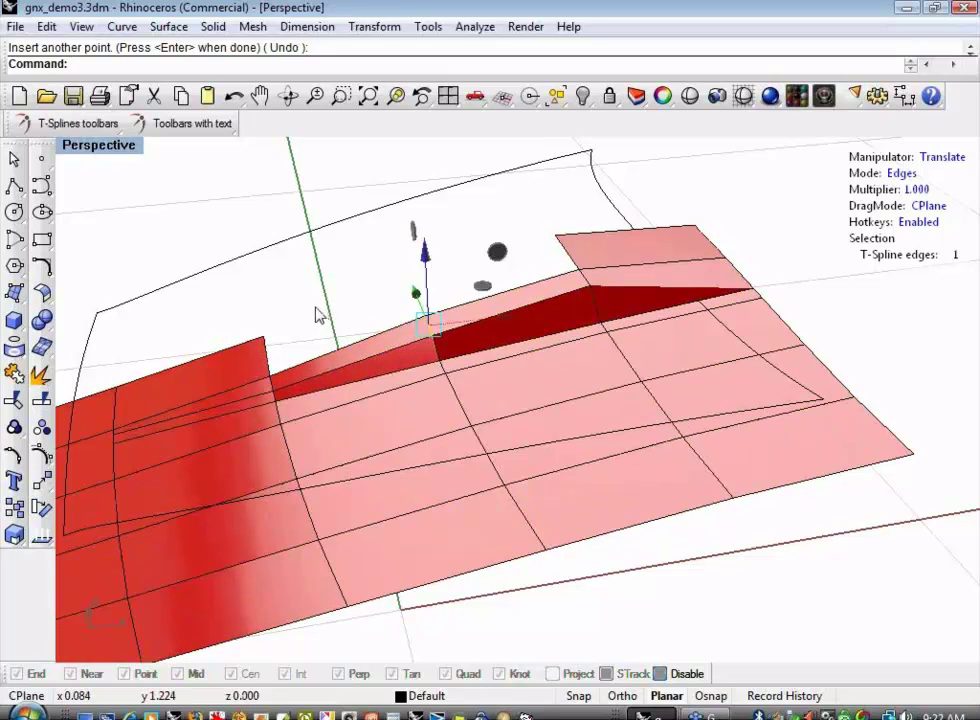
- Shift the opening's front side edge slightly outward, away from the hood's centre-line
right_click_drag(319, 313, 500, 344, "shift")
left_click(523, 295)
left_click(541, 331)
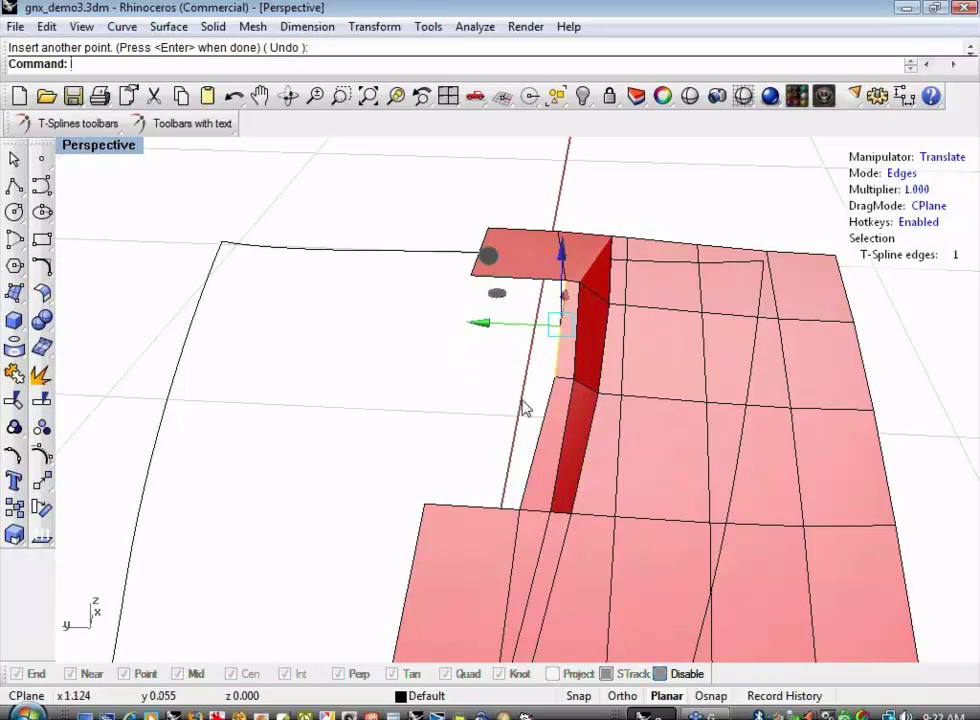
left_click(547, 441)
left_click_drag(459, 442, 471, 440)
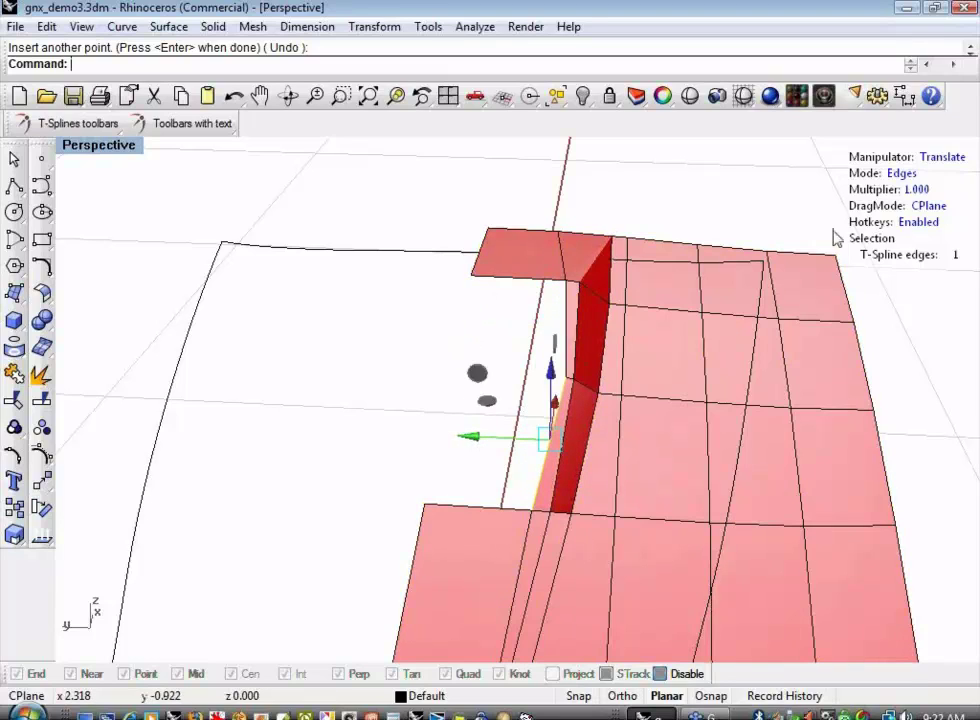
- Switch to vertex editing and nudge the middle vertex of the opening's side edge slightly toward the centre-line
key("Escape")
left_click(901, 173)
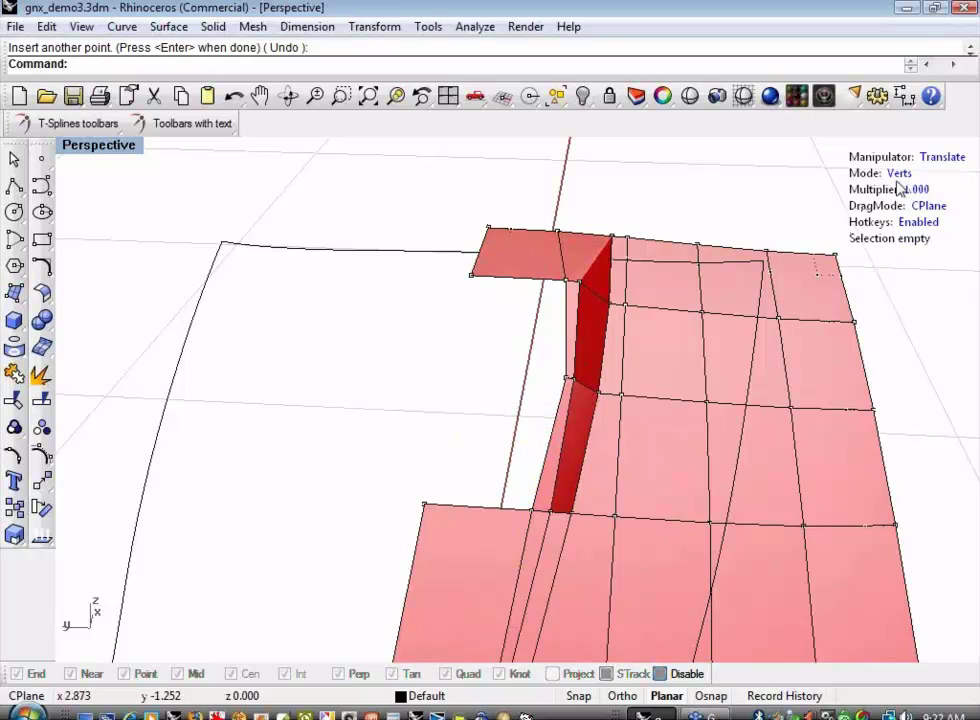
left_click(565, 383)
left_click_drag(486, 381, 482, 383)
left_click(461, 306)
- Check the raised scoop shape by toggling the T-spline's smooth display on and back off
right_click_drag(440, 326, 280, 356, "shift")
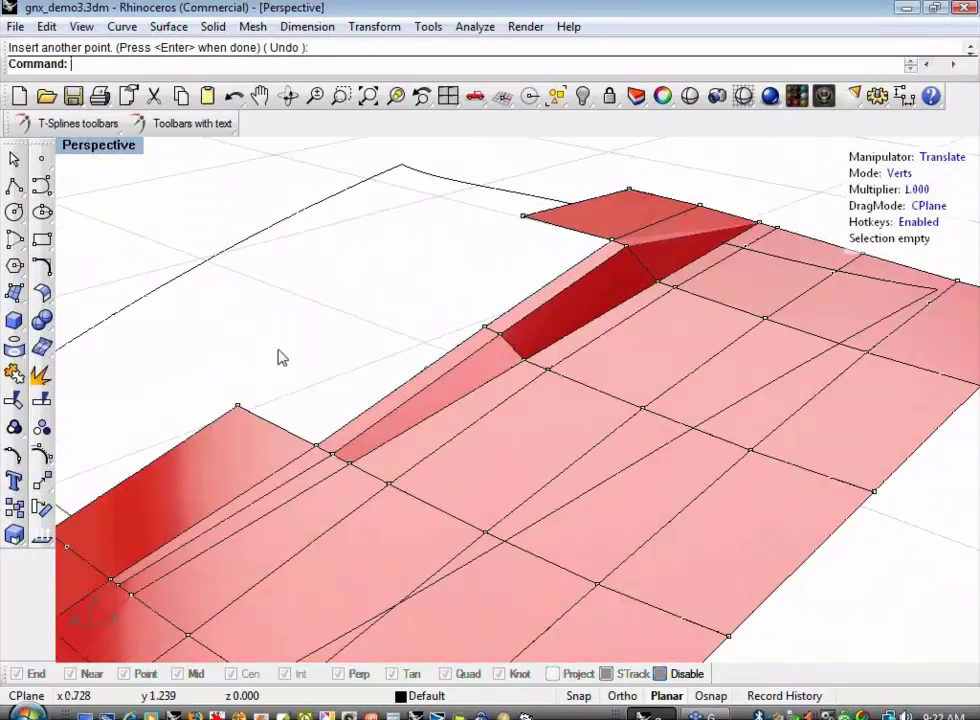
key("b")
right_click_drag(411, 280, 388, 332)
key("b")
right_click_drag(388, 332, 537, 303, "shift")
right_click_drag(466, 328, 473, 275)
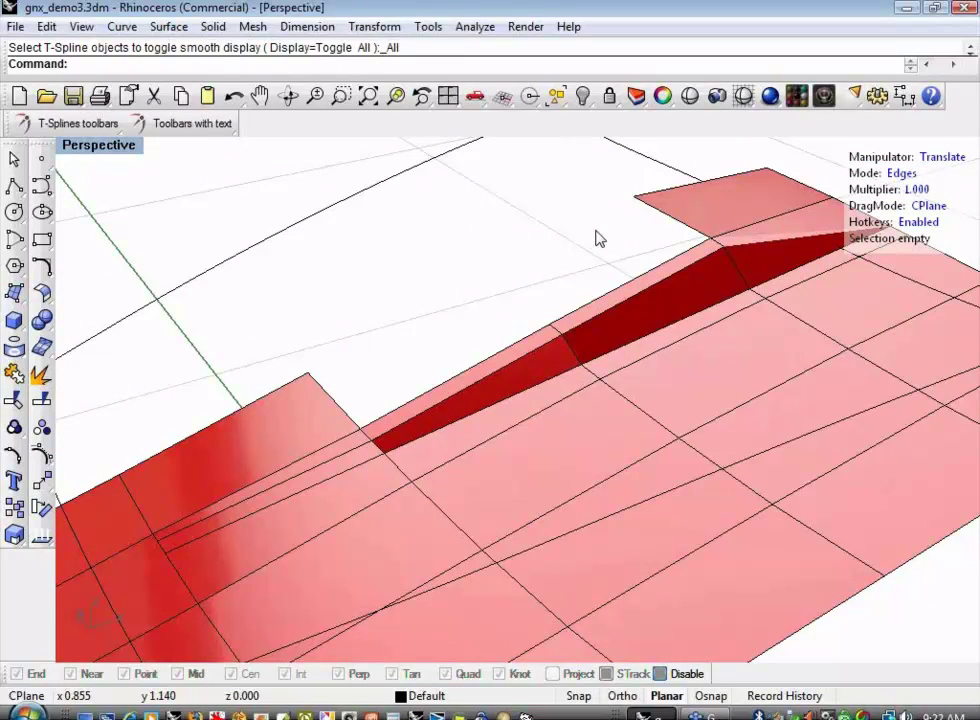
- Extrude the opening's front edge toward the rear to start the scoop floor, adjusting the new face's length
left_click(174, 138)
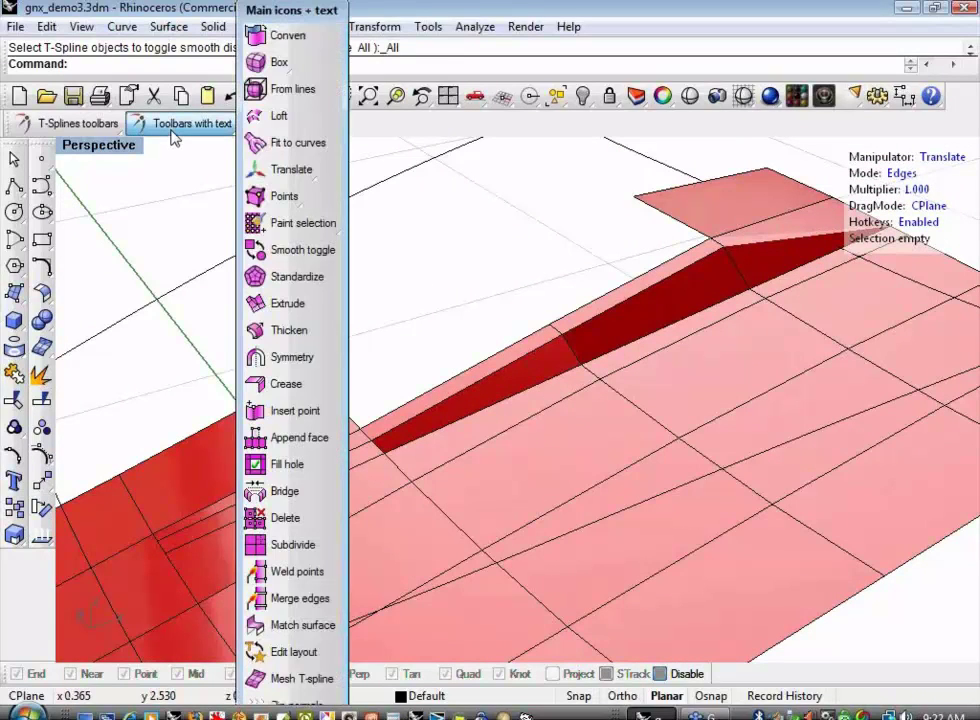
left_click(285, 303)
left_click(326, 392)
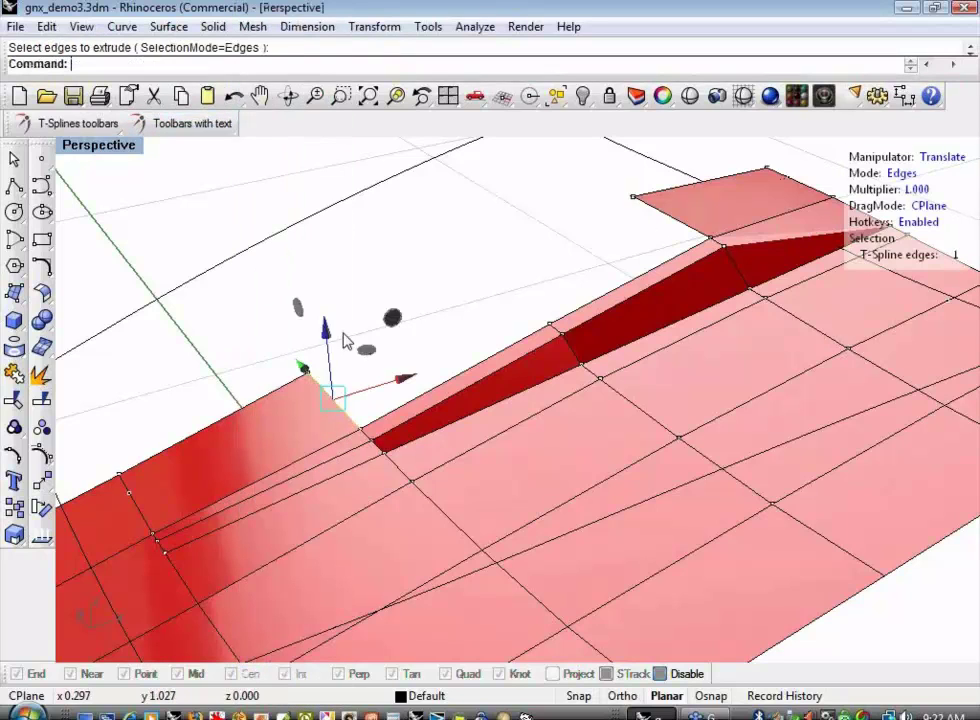
left_click_drag(400, 383, 608, 297)
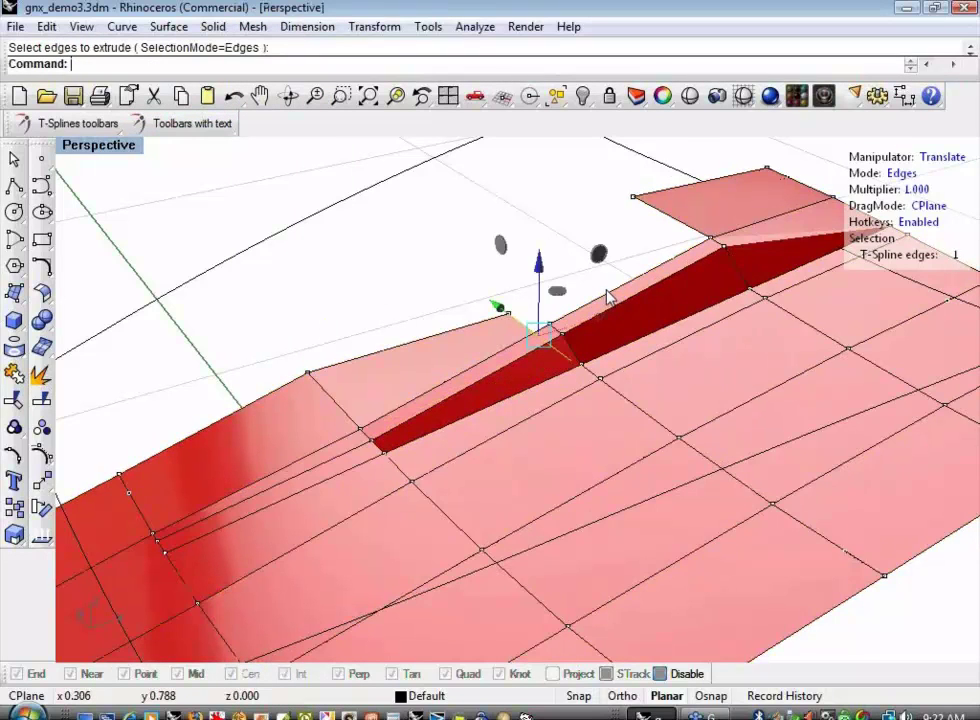
right_click_drag(582, 291, 514, 284)
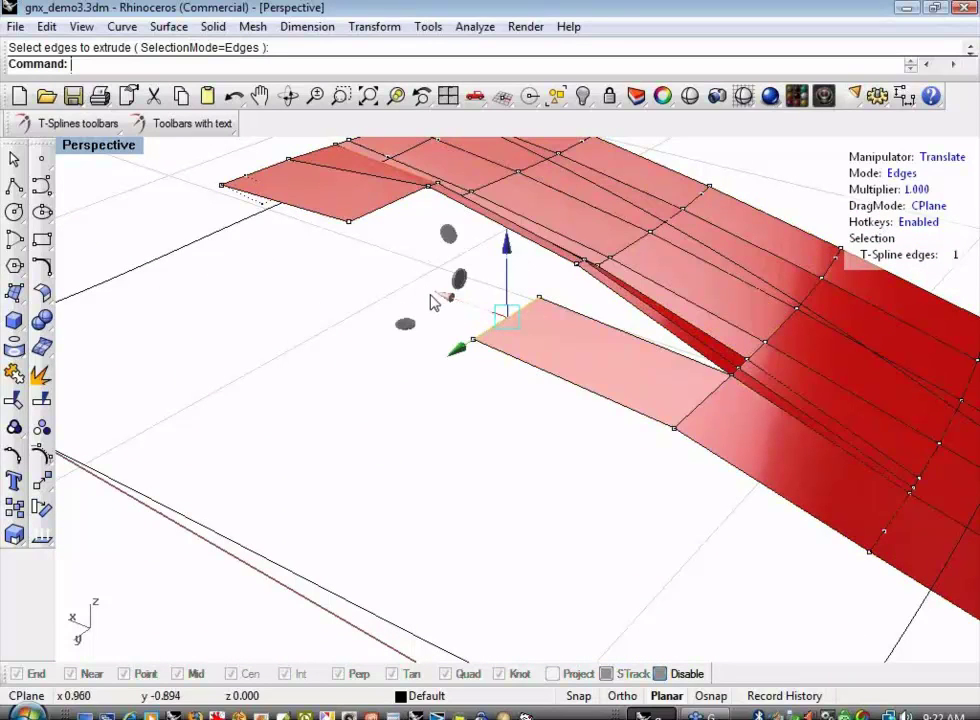
left_click_drag(433, 302, 462, 300)
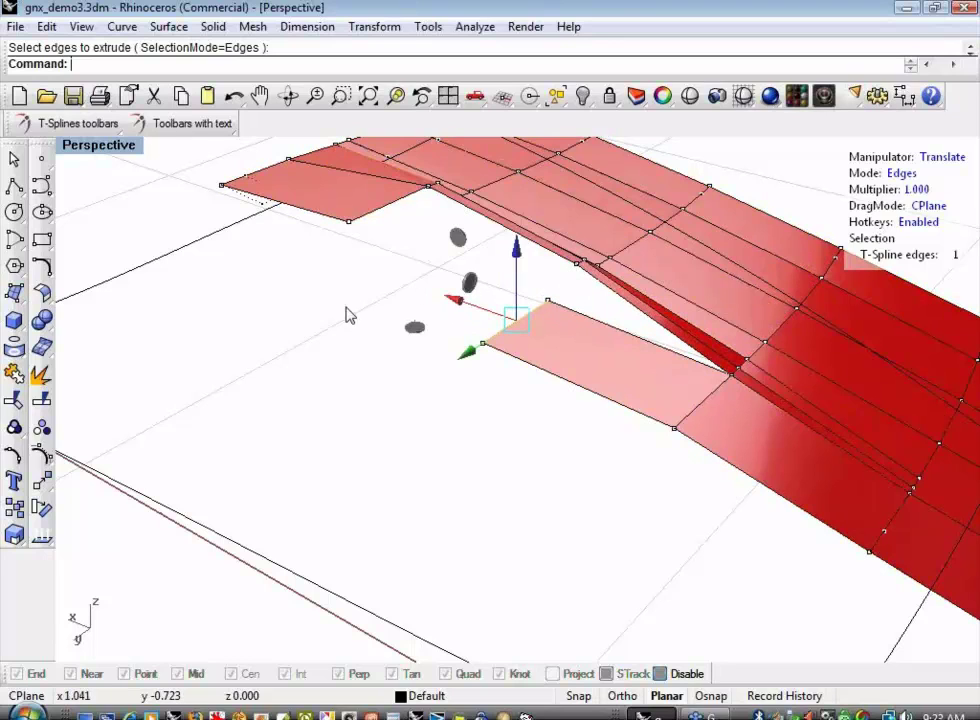
- Extrude the scoop floor's end edge two more times toward the rear until it reaches under the rear panel
key("Return")
left_click_drag(446, 297, 334, 251)
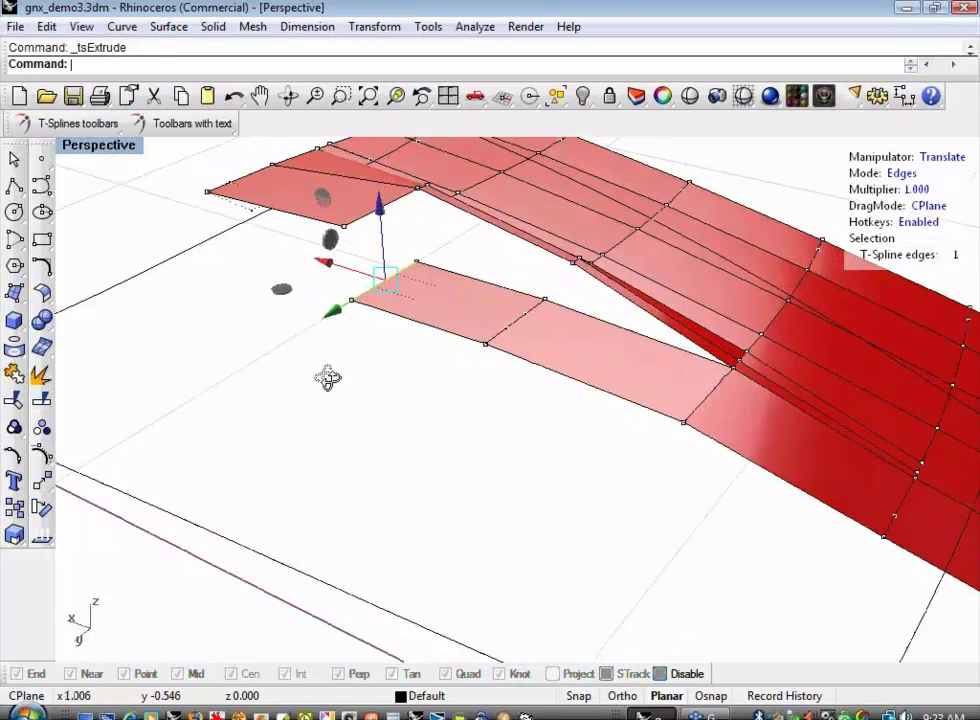
right_click_drag(326, 376, 343, 322)
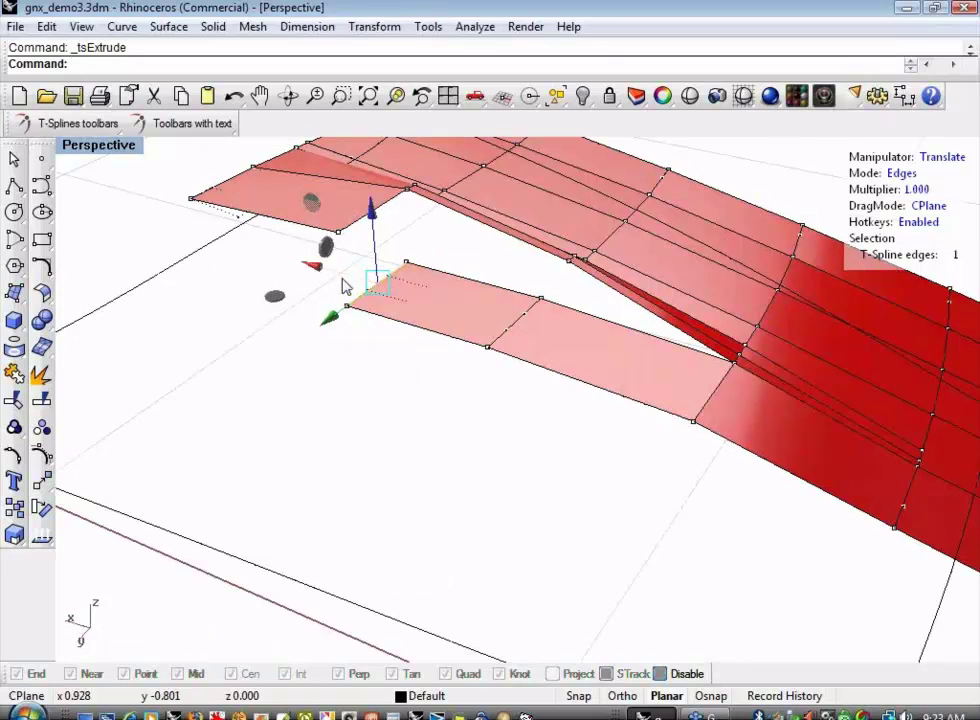
right_click_drag(386, 241, 350, 300)
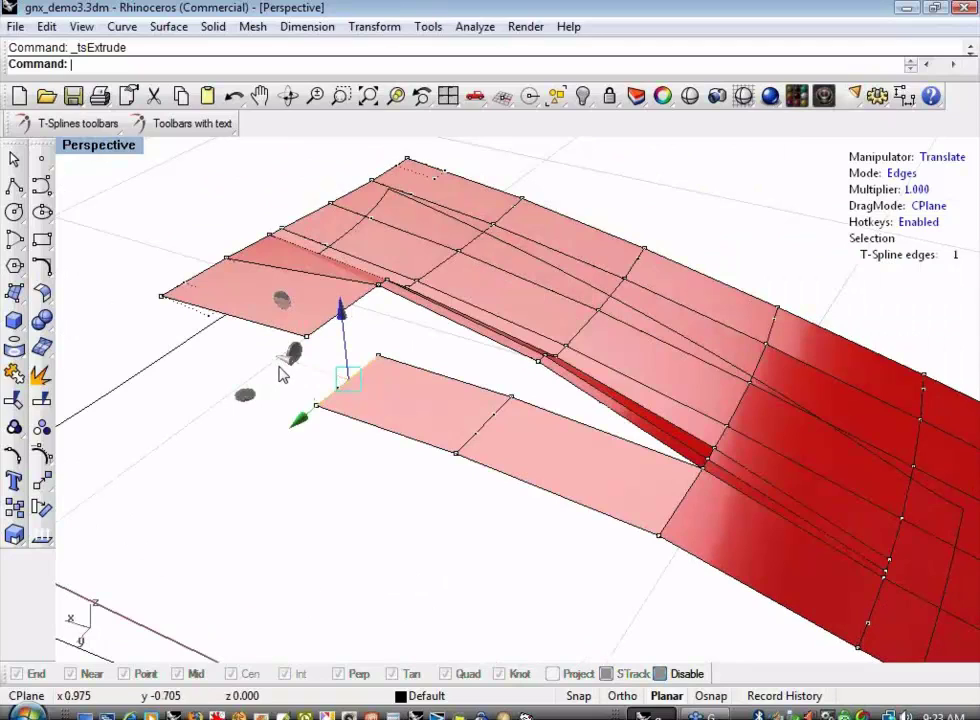
left_click_drag(287, 368, 188, 330)
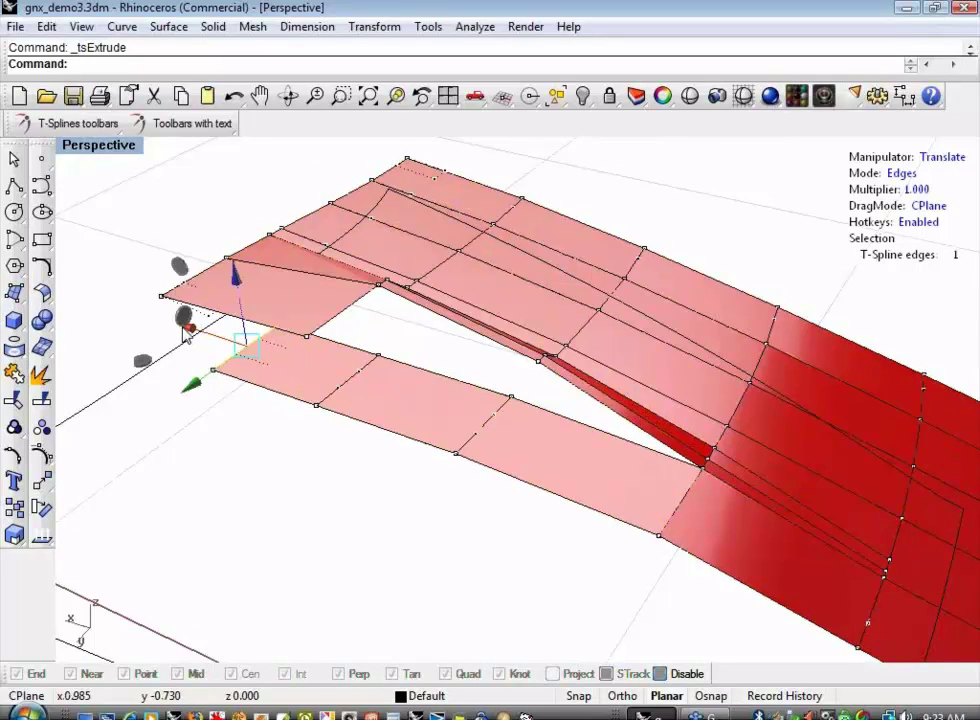
- Extrude the scoop floor's end edge upward, back toward the front under the rear panel, and up again to the panel's front edge
right_click_drag(236, 453, 324, 492, "shift")
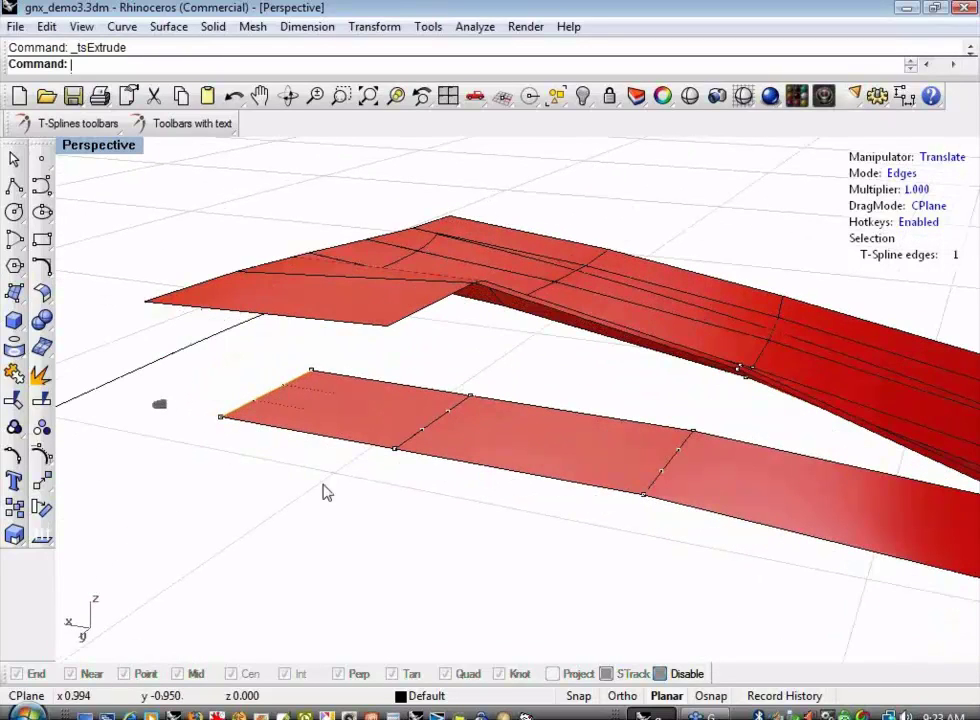
left_click_drag(267, 330, 256, 241)
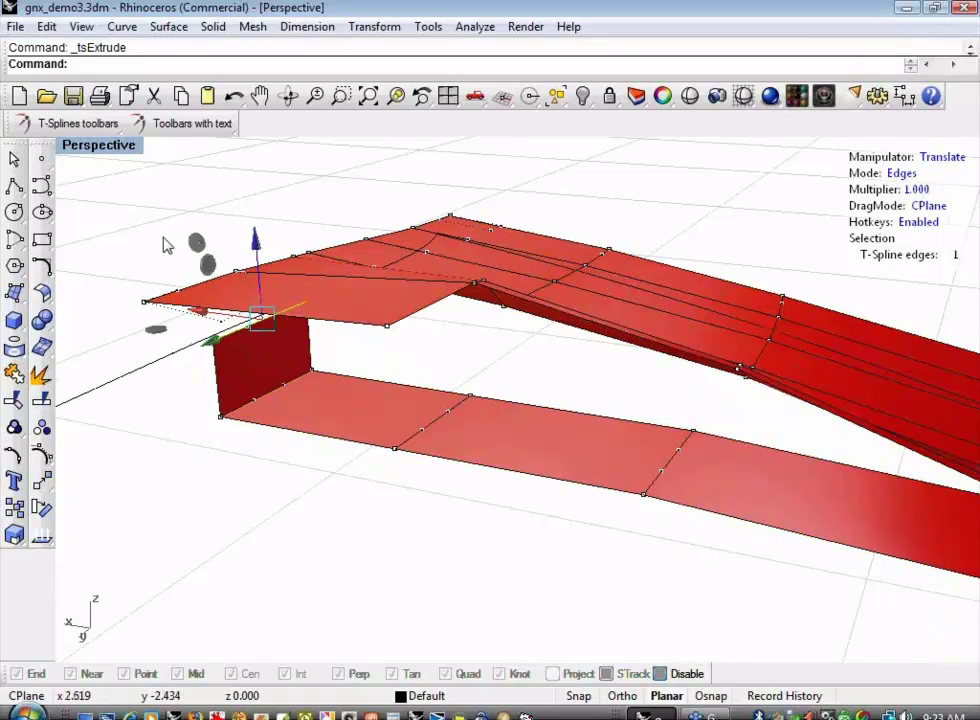
left_click_drag(208, 338, 361, 339, "alt")
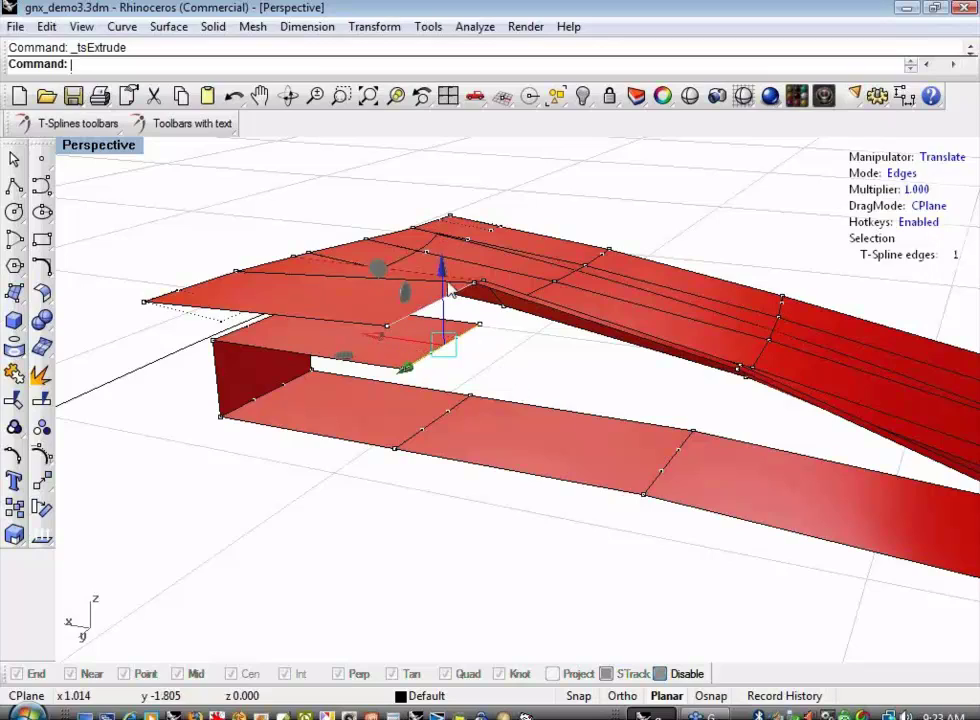
left_click_drag(440, 262, 444, 230)
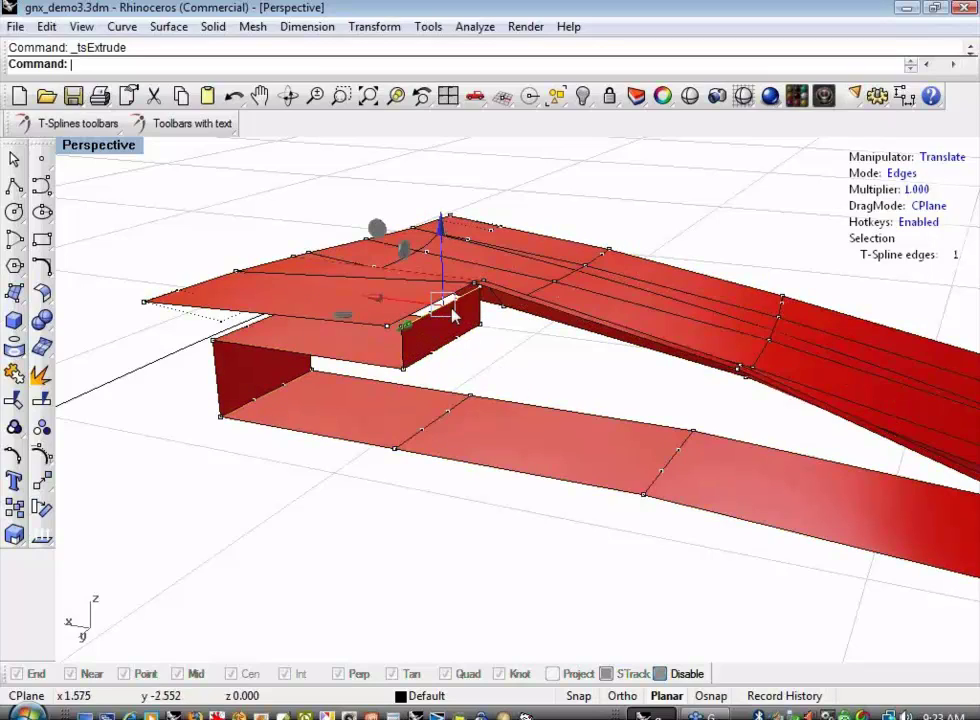
- Weld both top corner points of the extruded lip to the matching corner points of the rear panel's front edge
right_click_drag(540, 374, 210, 171)
left_click(170, 125)
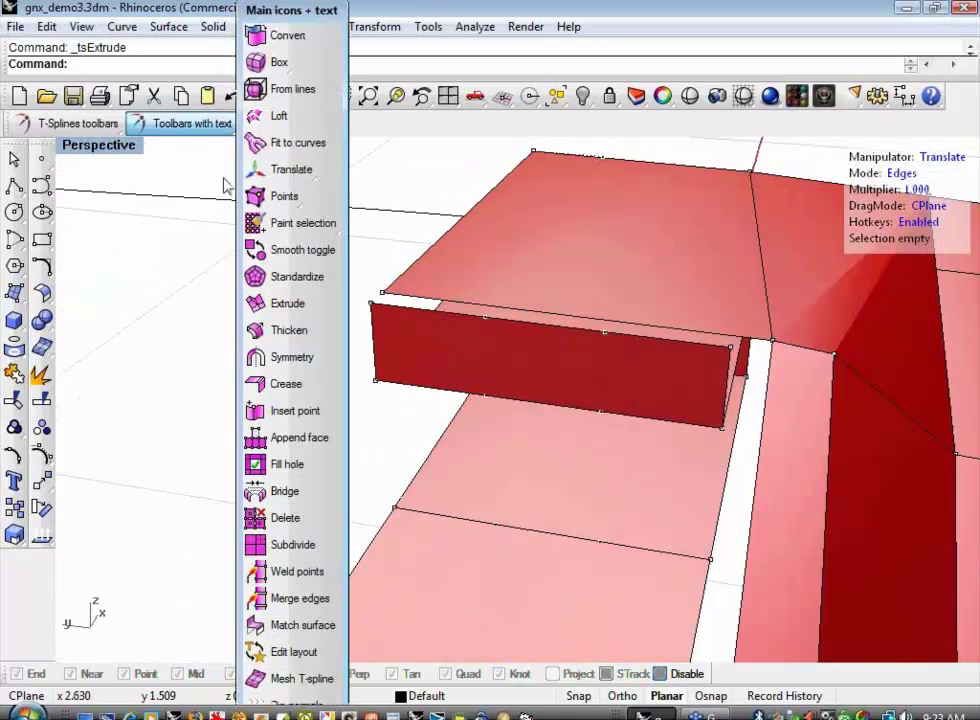
left_click(297, 572)
left_click_drag(357, 280, 400, 320)
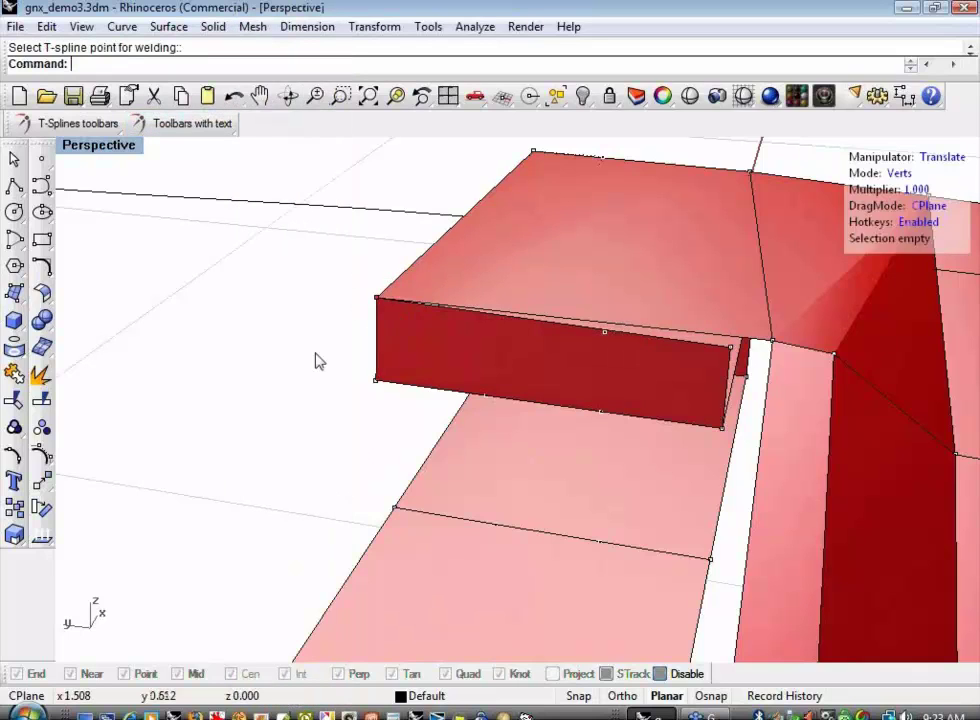
right_click_drag(317, 361, 147, 323)
left_click_drag(610, 312, 623, 300)
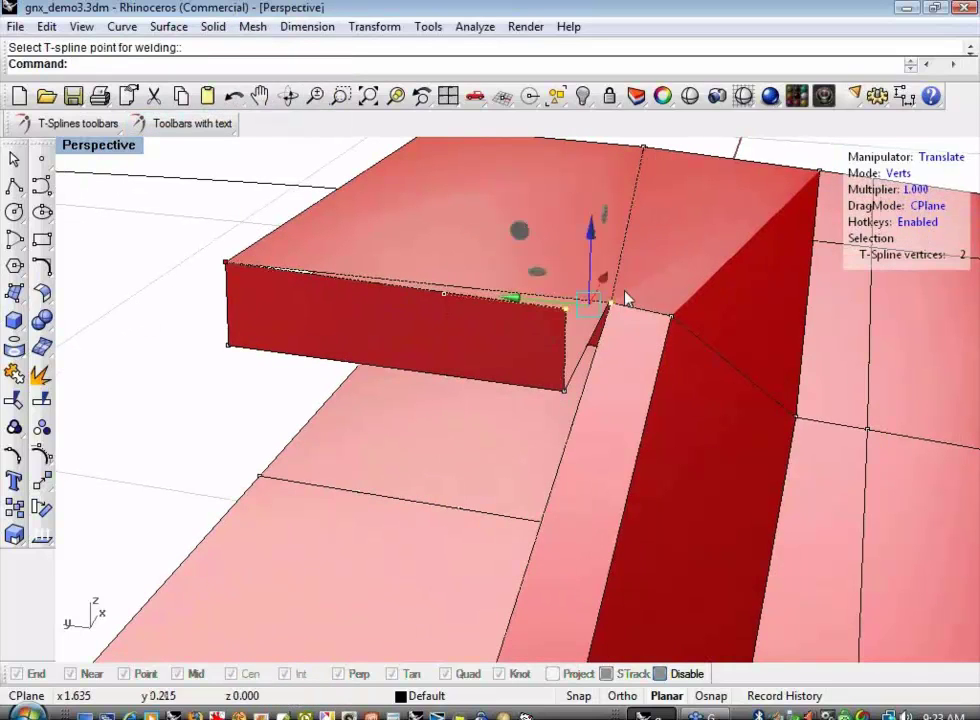
key("Return")
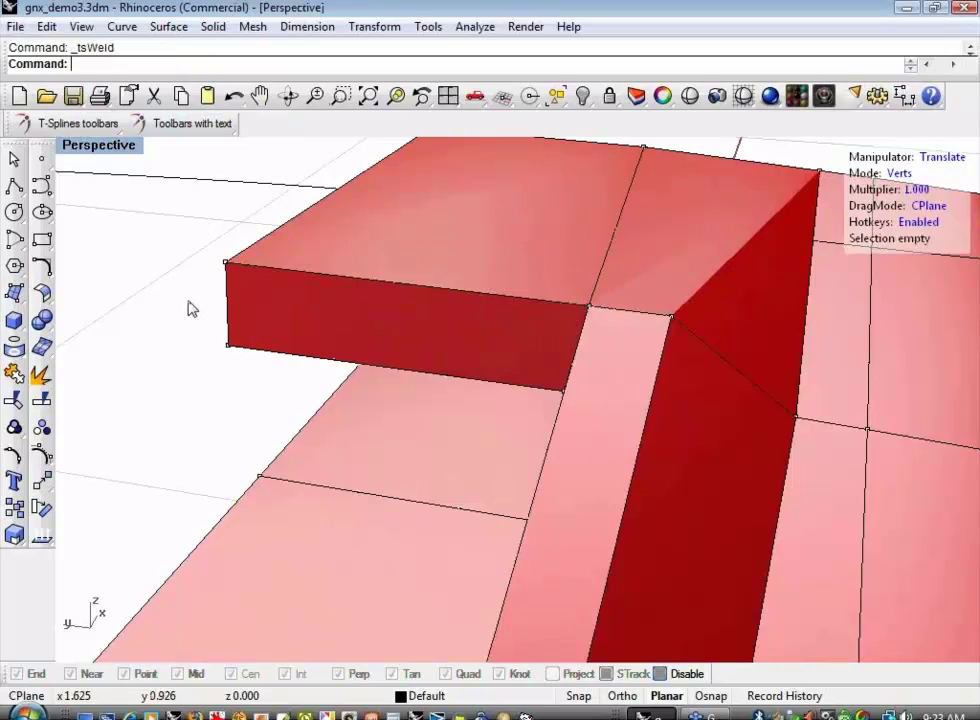
- Bridge the side edge of the rearmost scoop-floor face to the side edge of the face directly above it, aligning their rear corners
right_click_drag(188, 308, 250, 230)
left_click(192, 123)
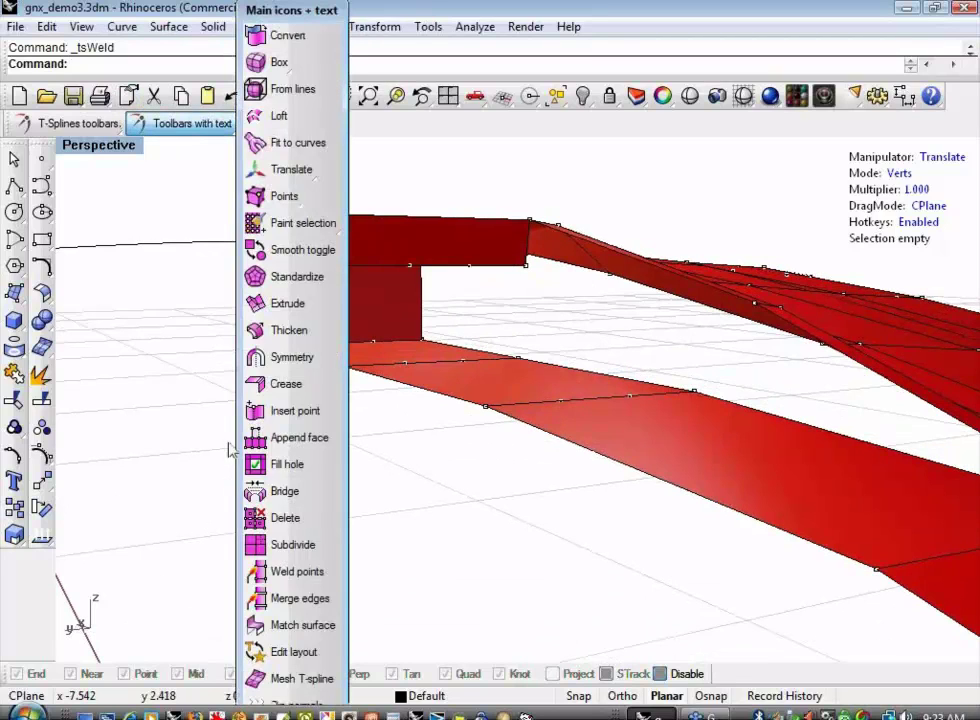
left_click(255, 491)
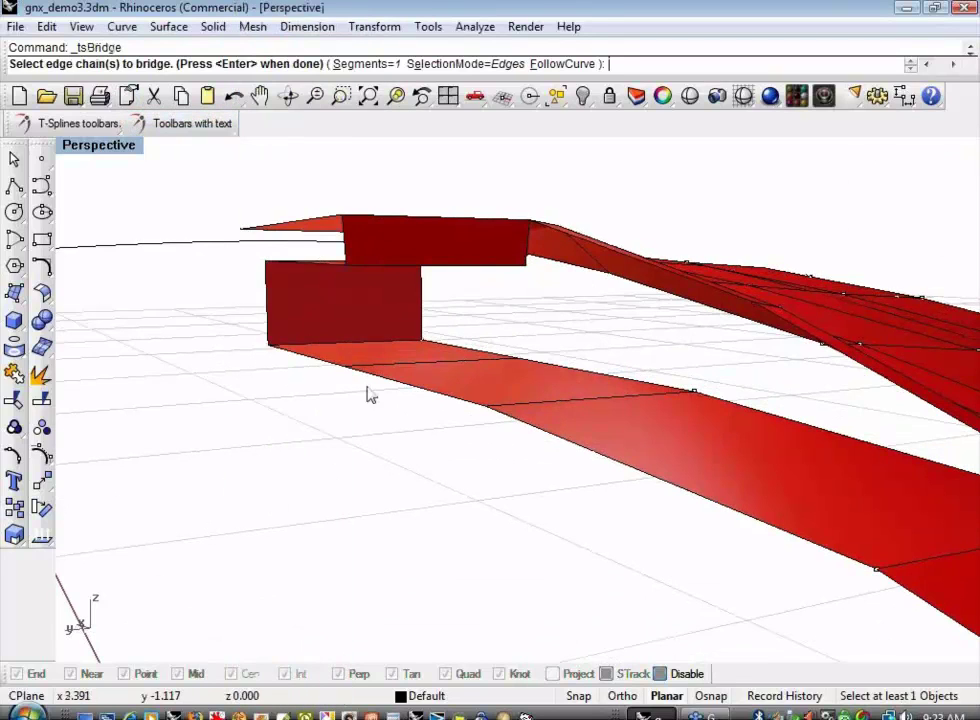
right_click_drag(368, 395, 510, 357)
scroll(474, 315, "up", 3)
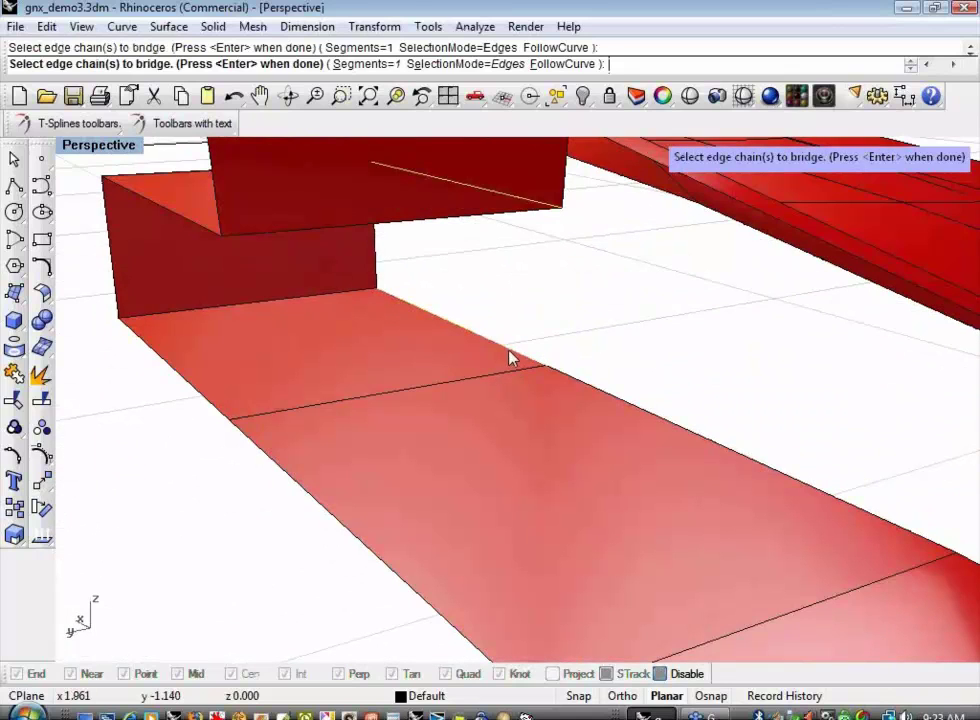
left_click(510, 360)
right_click(576, 337)
right_click_drag(573, 335, 508, 332)
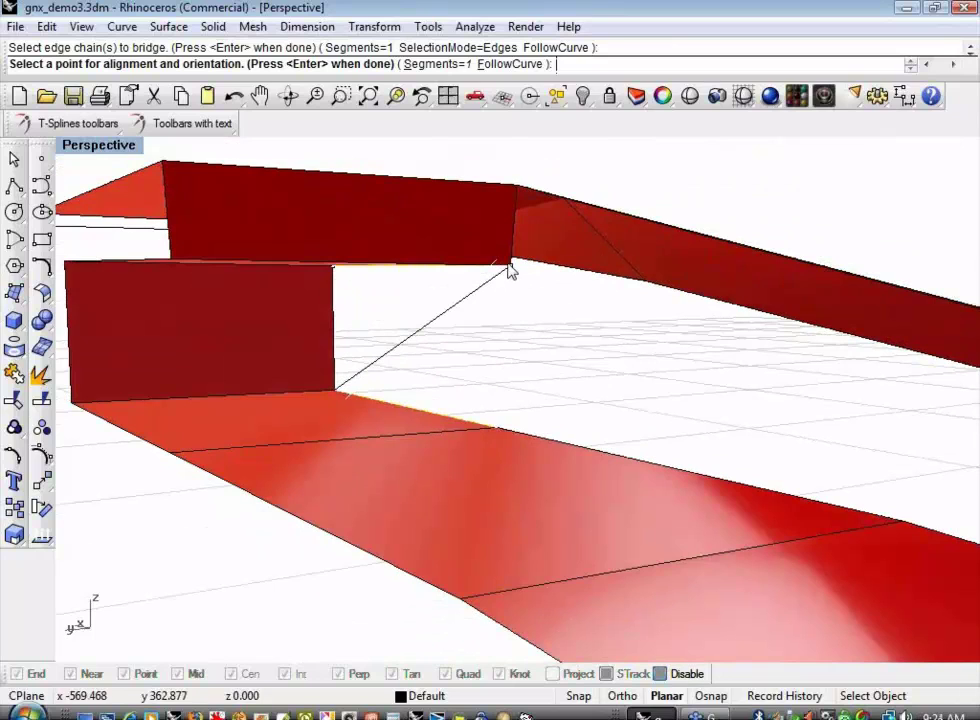
left_click(337, 277)
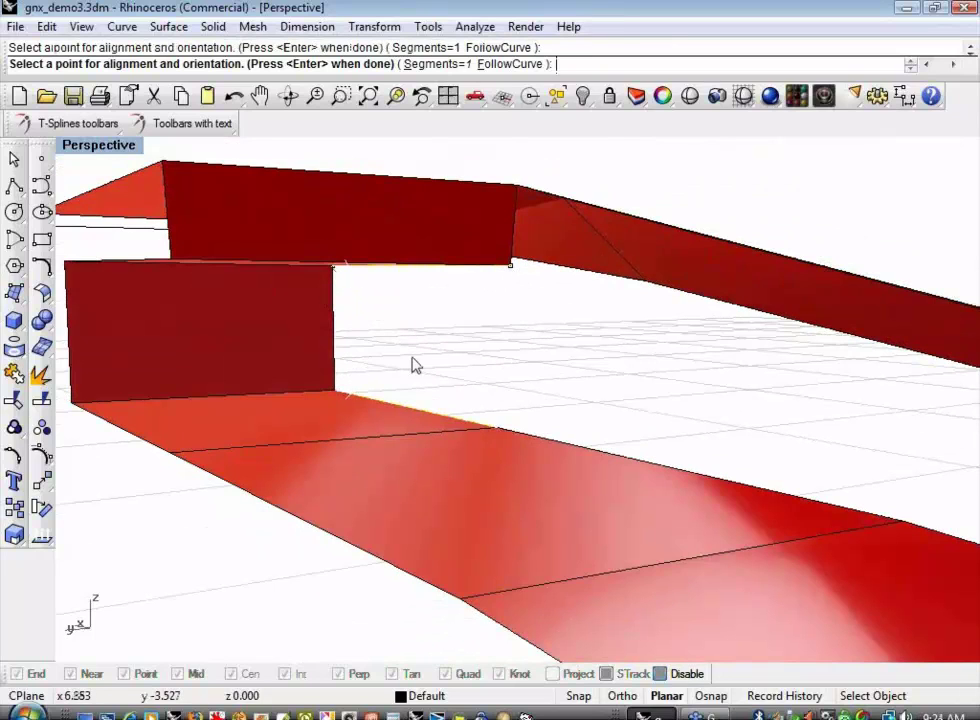
right_click(480, 360)
right_click_drag(541, 359, 416, 328)
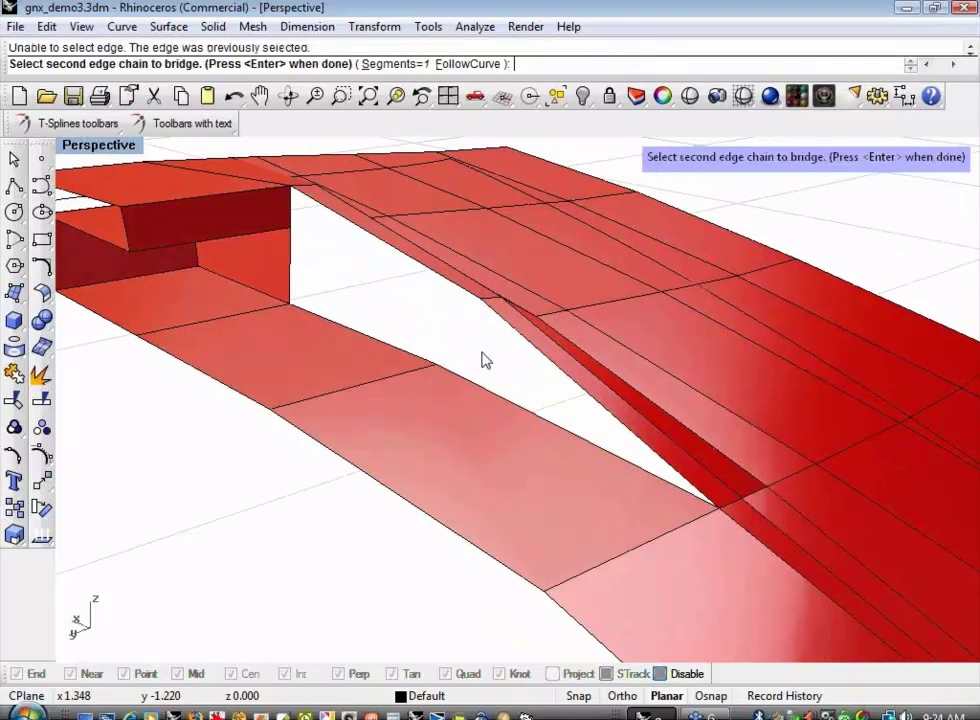
left_click(486, 359)
key("Return")
key("Escape")
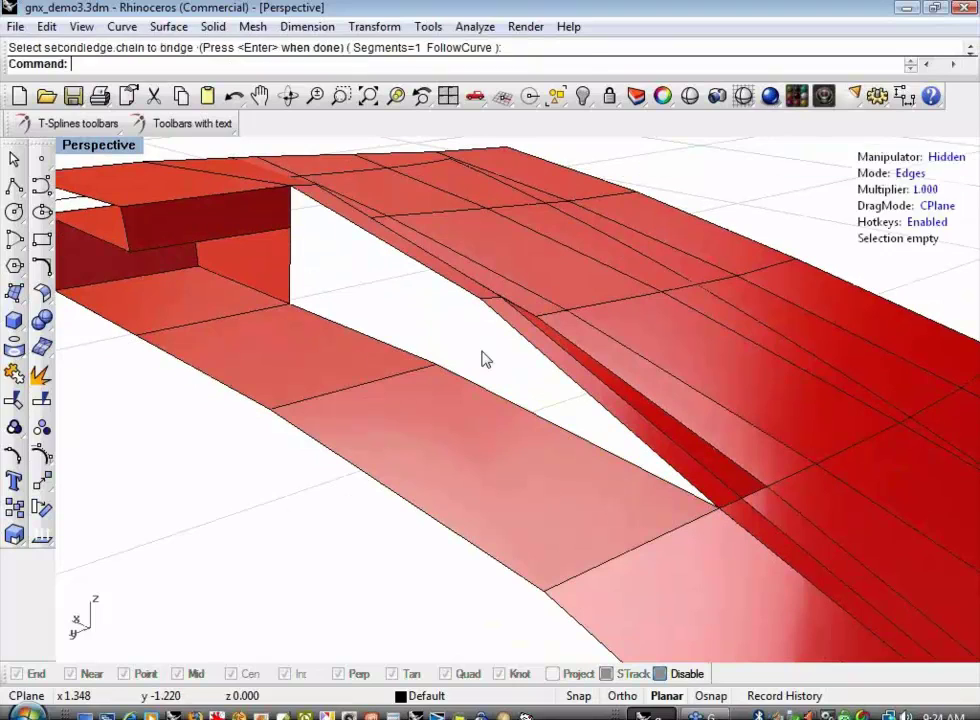
- Bridge the front section of the opening's sloping side edge to the scoop-floor edge below it, aligning both edges at the shared front corner
key("Return")
left_click(502, 314)
key("Return")
left_click(470, 374)
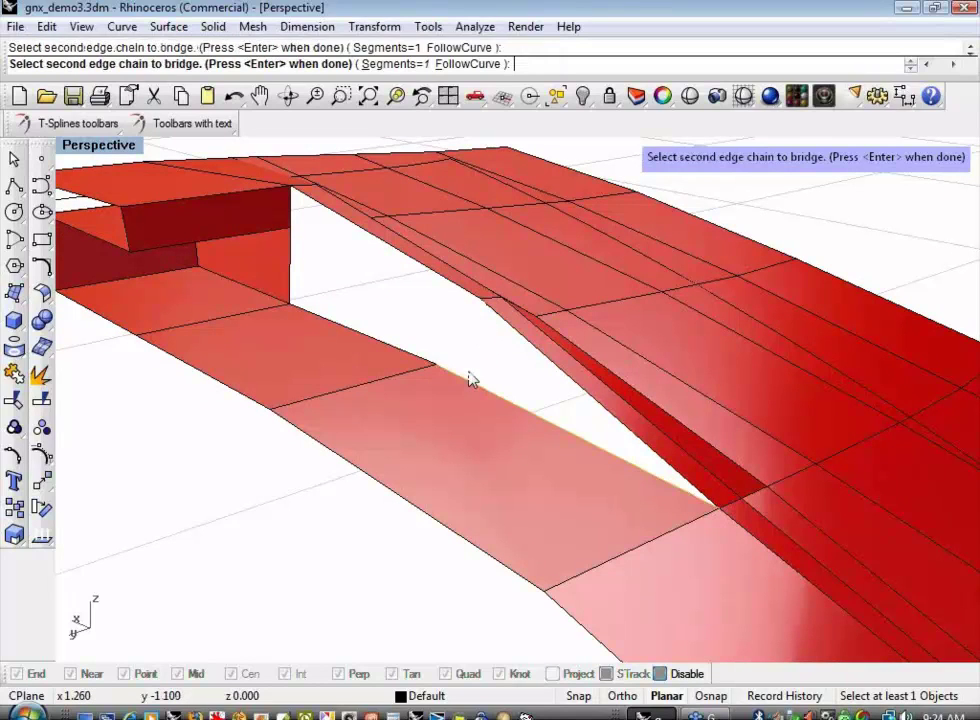
key("Return")
left_click(717, 515)
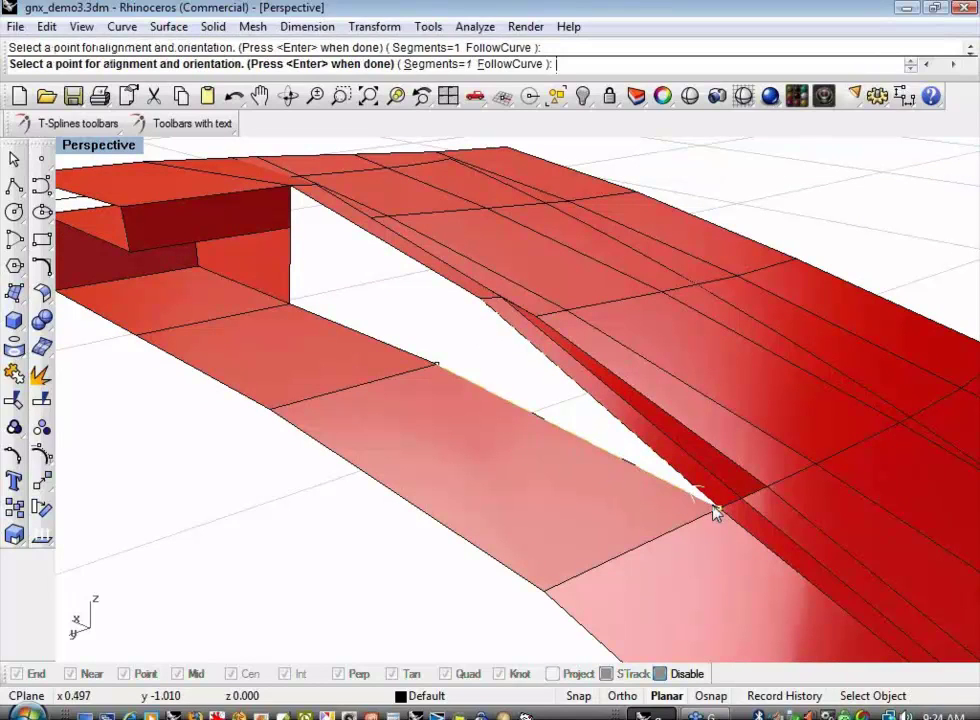
key("Return")
- Bridge the rear section of the opening's side edge to the adjacent scoop-floor edge to extend the side wall up to the rear panel
right_click_drag(455, 335, 442, 372)
key("Return")
left_click(462, 336)
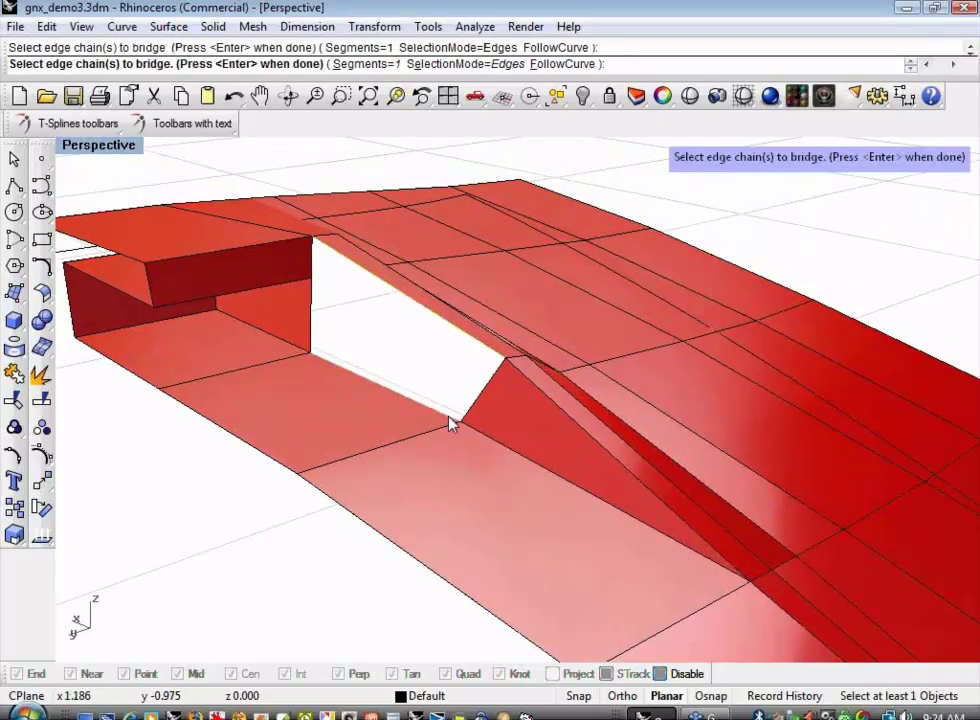
left_click(450, 418)
key("Return")
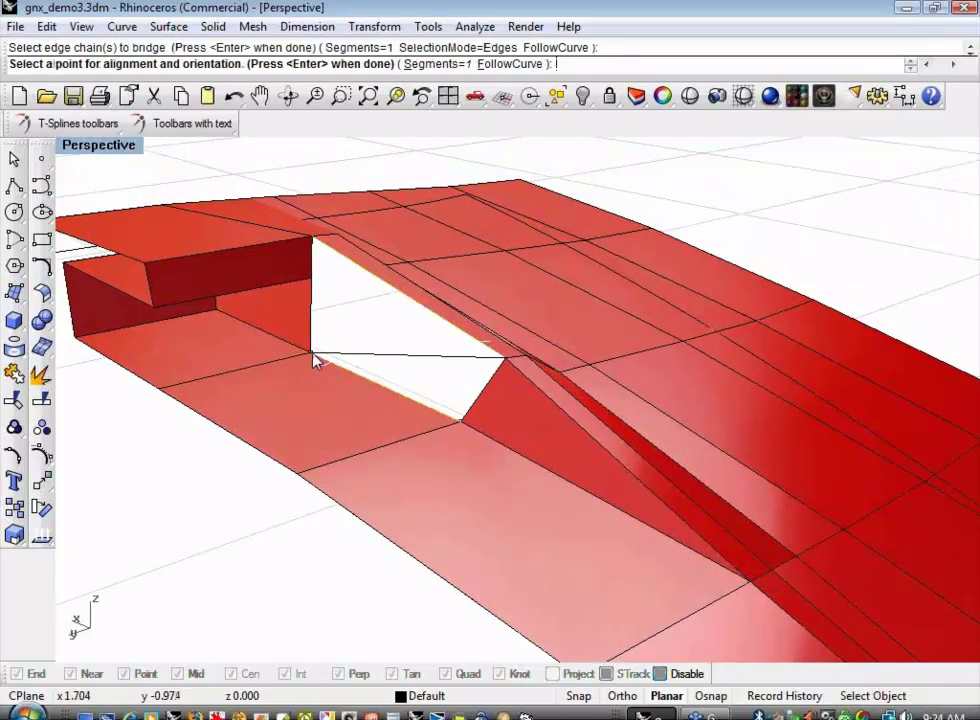
key("Return")
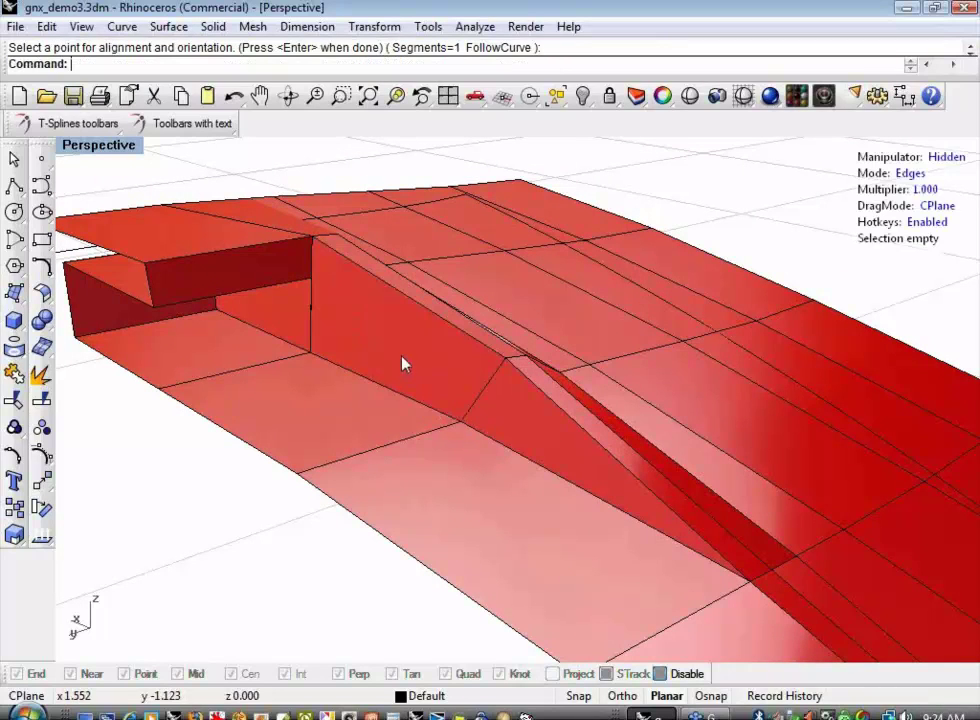
- Delete the two bridged side-wall faces and the two narrow top faces running along the side of the opening
right_click_drag(385, 341, 393, 373)
scroll(361, 306, "up", 8)
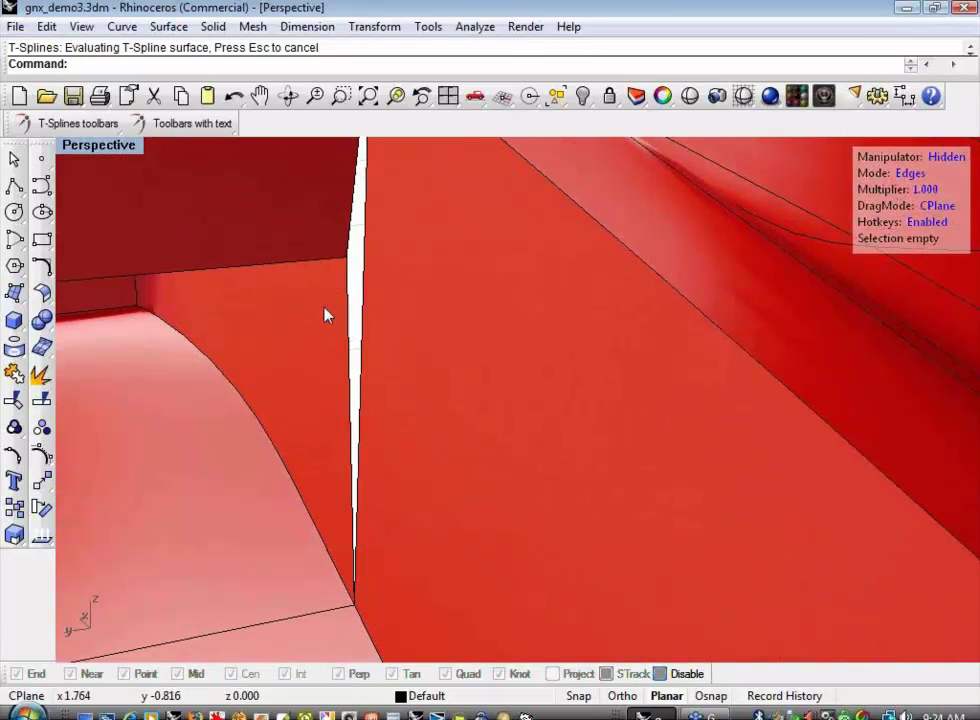
scroll(325, 315, "down", 8)
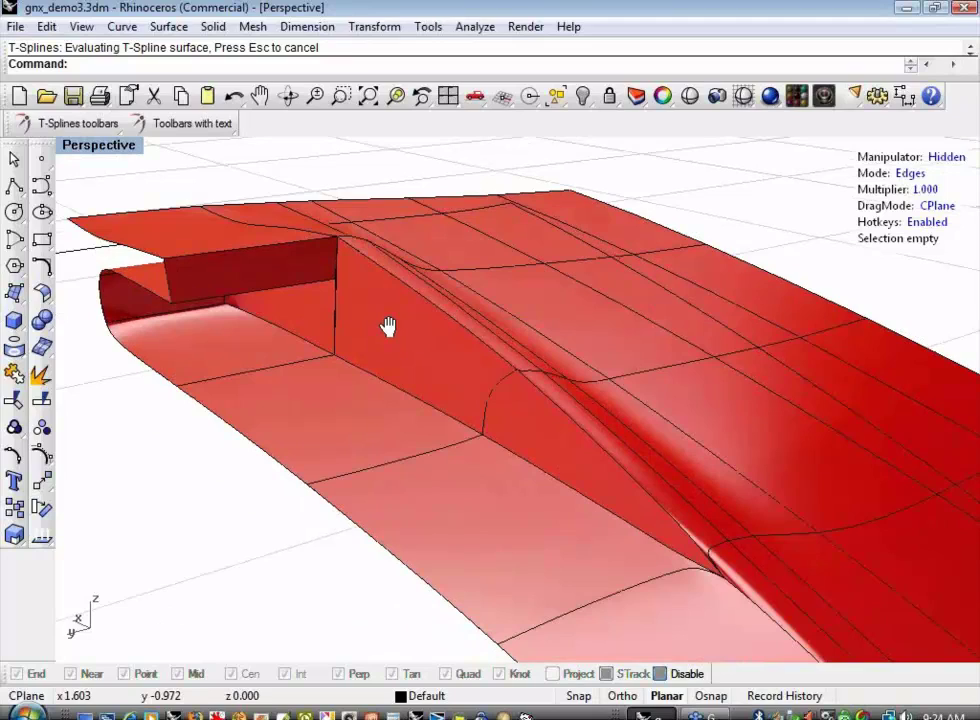
key("ctrl+a")
right_click_drag(398, 376, 430, 400)
left_click(700, 163)
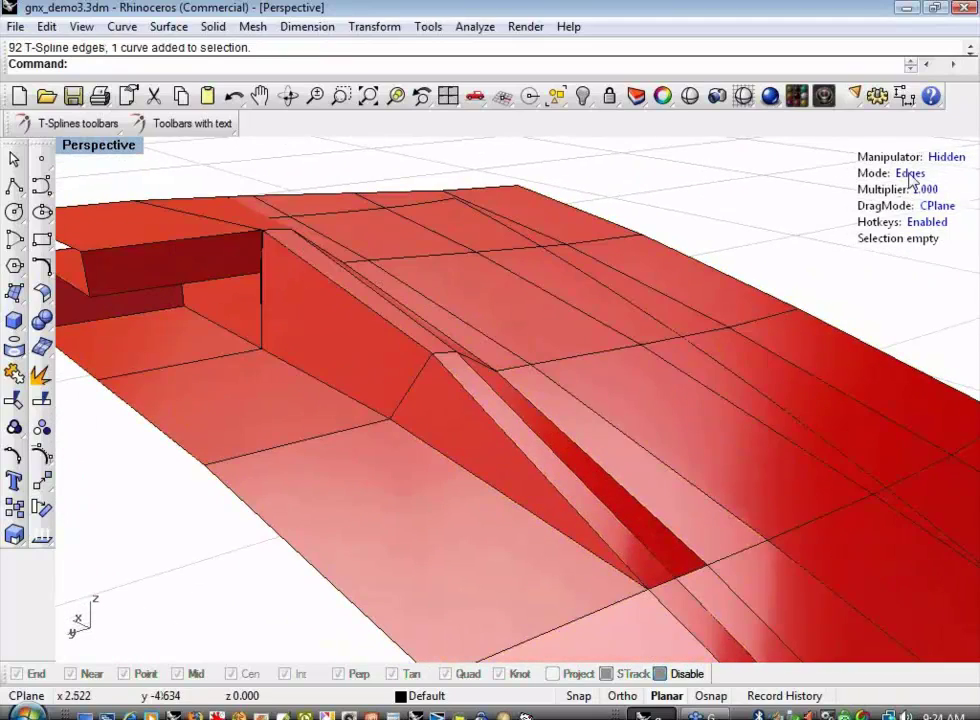
left_click(289, 335)
left_click(451, 416, "shift")
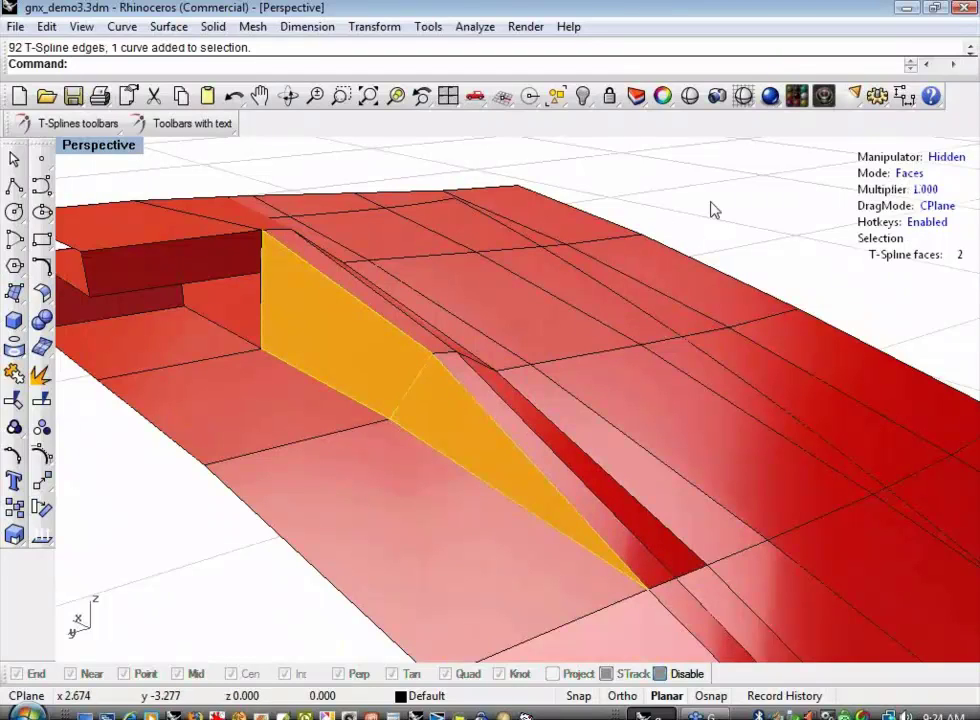
right_click_drag(714, 208, 662, 286)
left_click(365, 324)
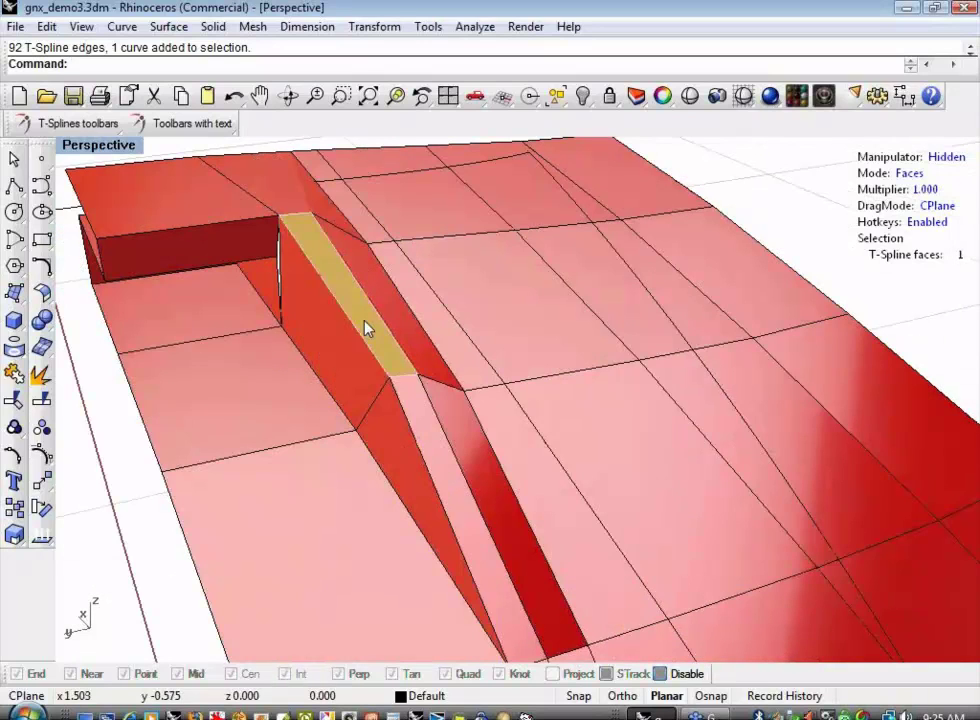
left_click(427, 423, "shift")
left_click(394, 443, "shift")
left_click(354, 385, "shift")
key("Delete")
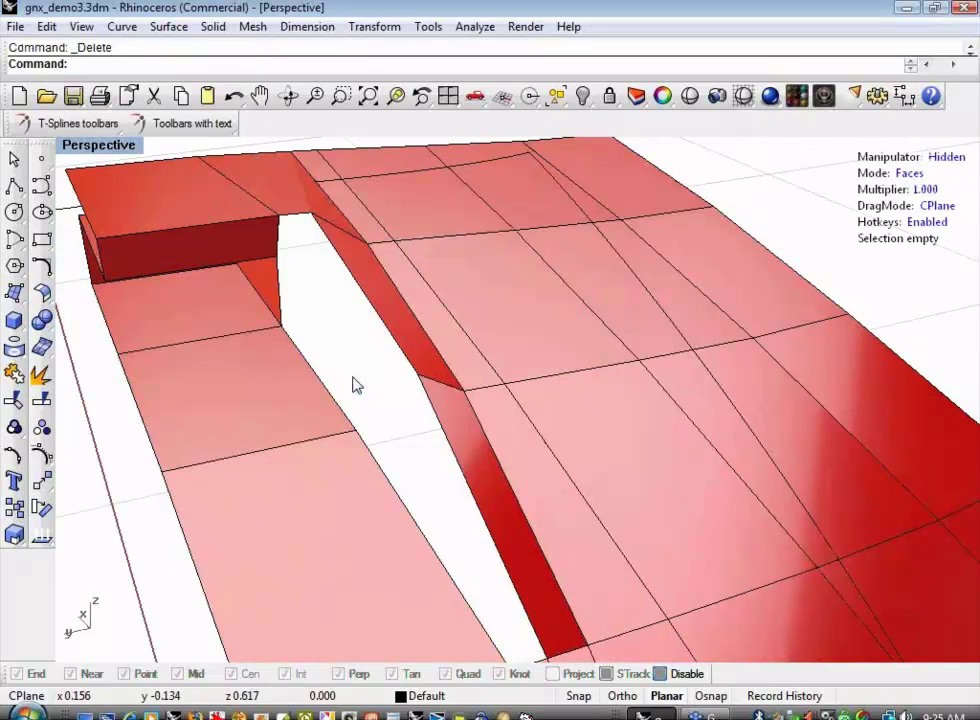
- Insert an edge across the rear panel from its rear edge to the corner point at the top of the side opening, using Simple insertion
right_click_drag(410, 555, 343, 333)
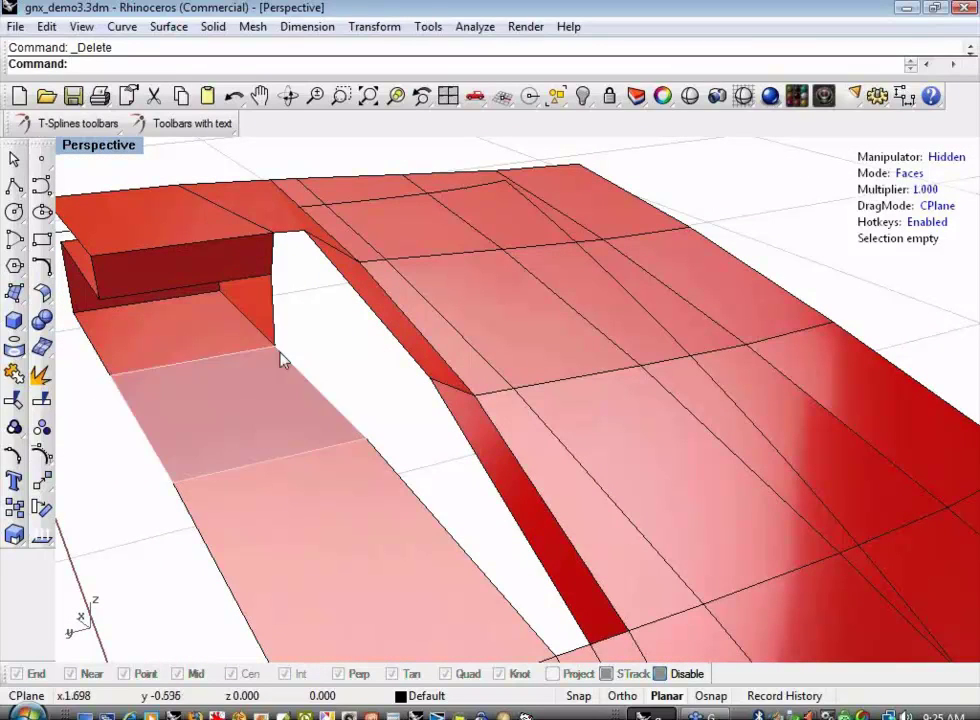
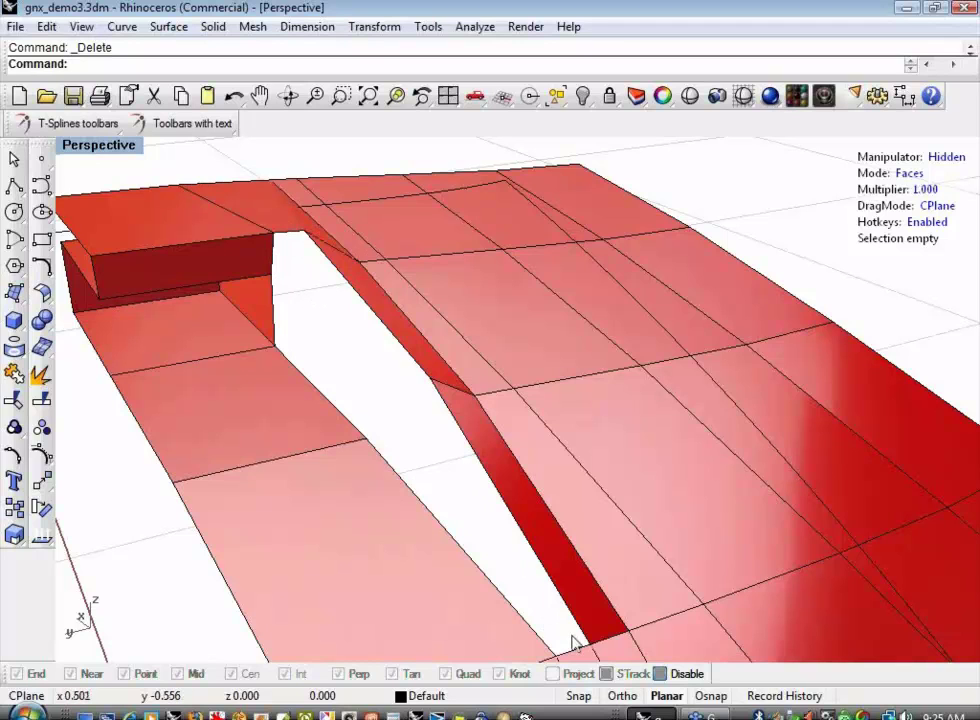
scroll(315, 267, "up", 1)
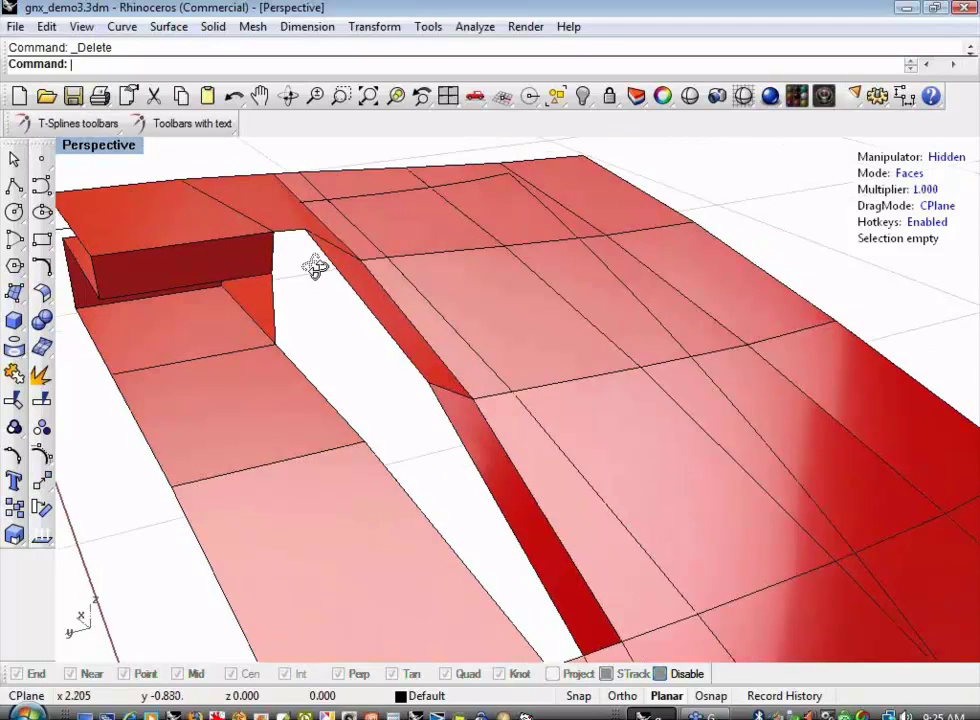
right_click_drag(315, 267, 470, 352)
scroll(390, 340, "up", 6)
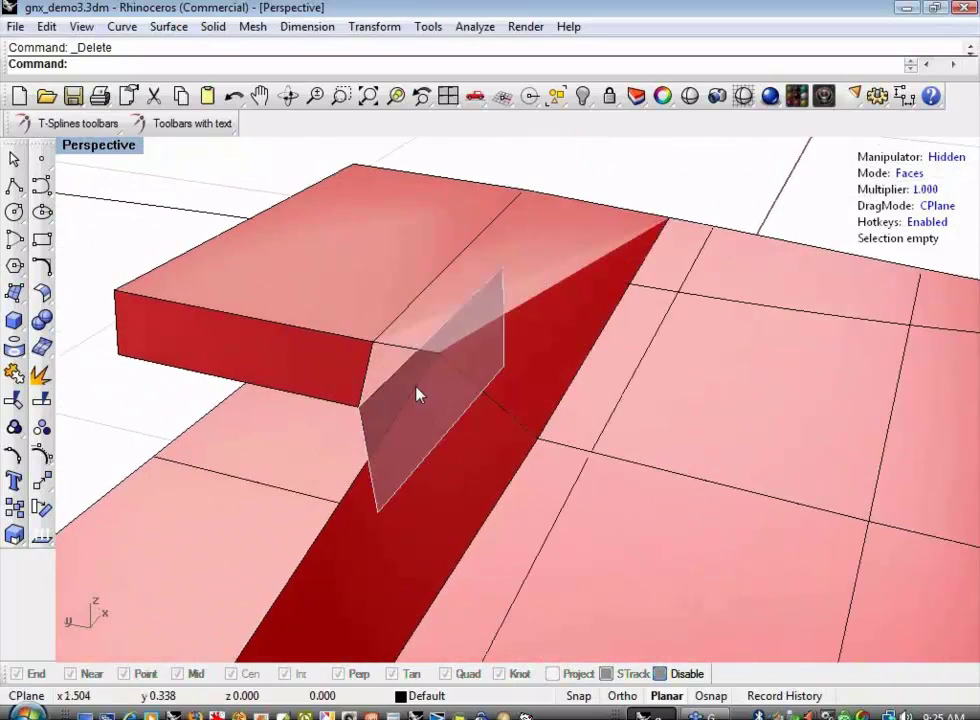
mouse_move(418, 394)
right_mouse_down()
mouse_move(446, 374)
mouse_move(440, 363)
mouse_move(432, 381)
right_mouse_up()
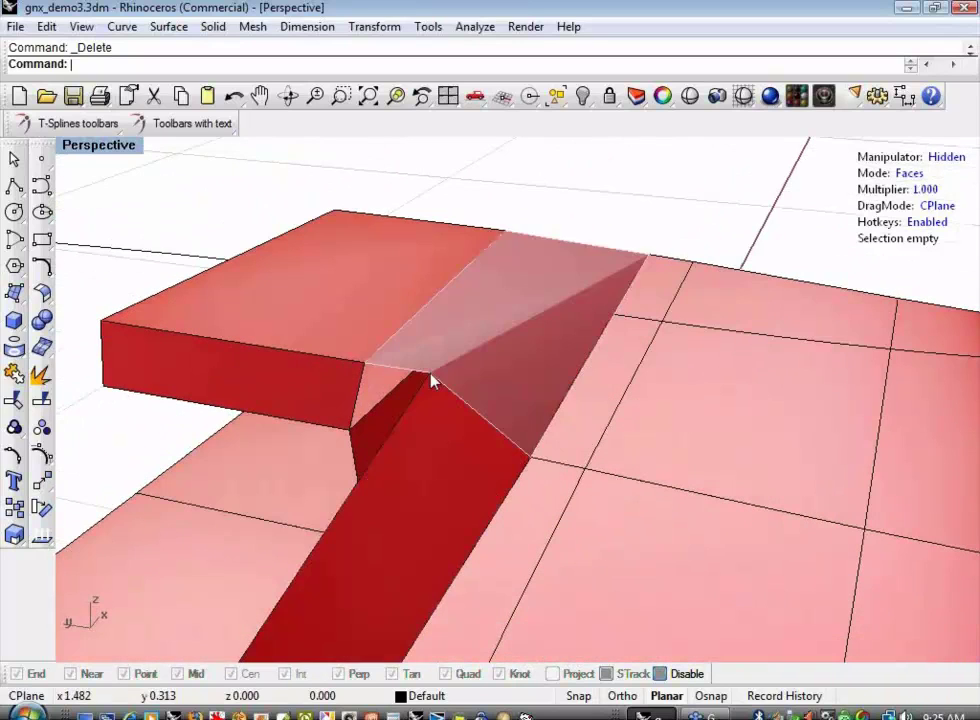
left_click(186, 127)
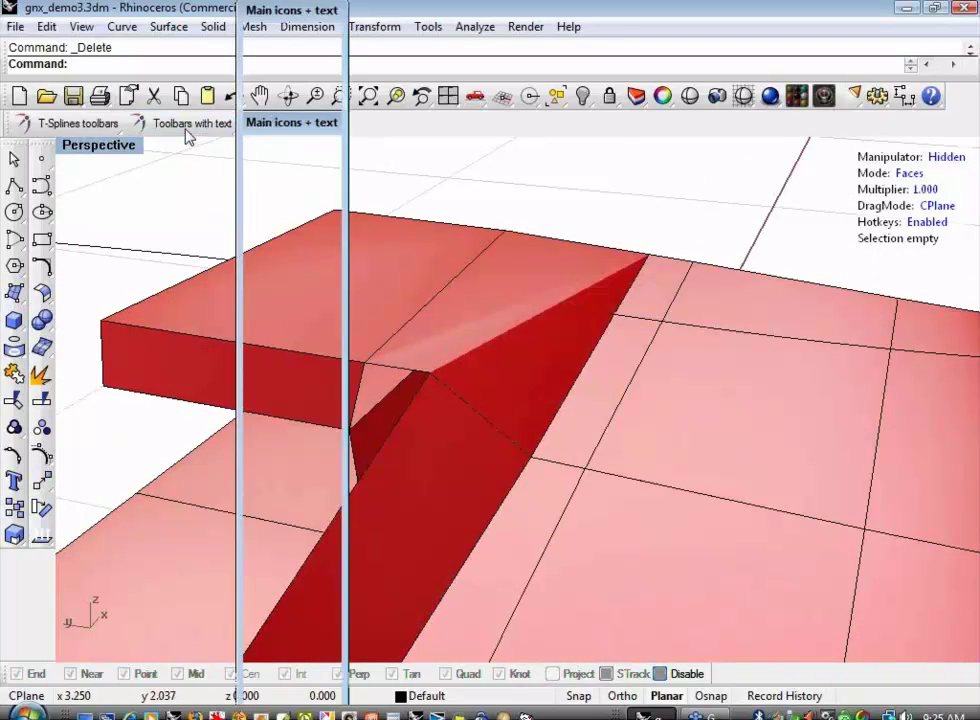
left_click(285, 407)
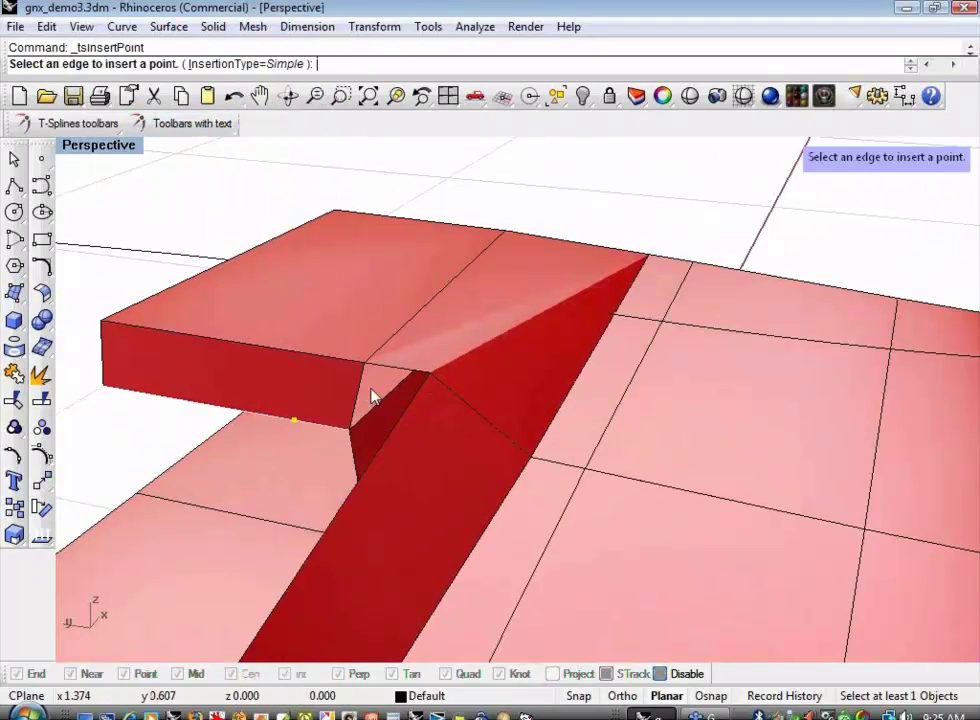
left_click(572, 244)
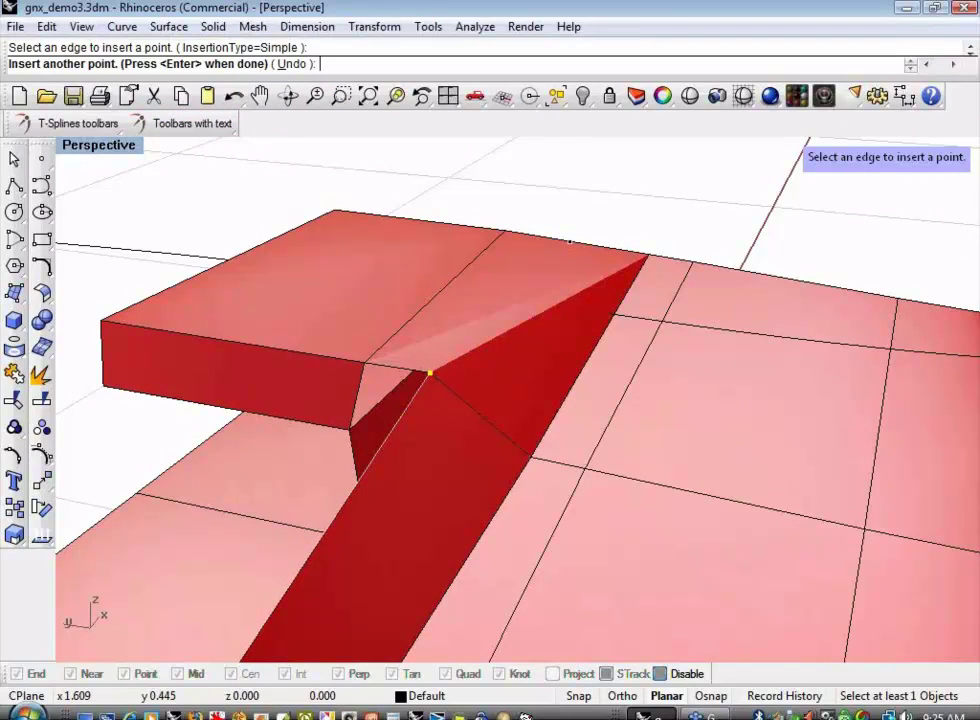
left_click(432, 375)
key("Return")
key("Left")
key("Left")
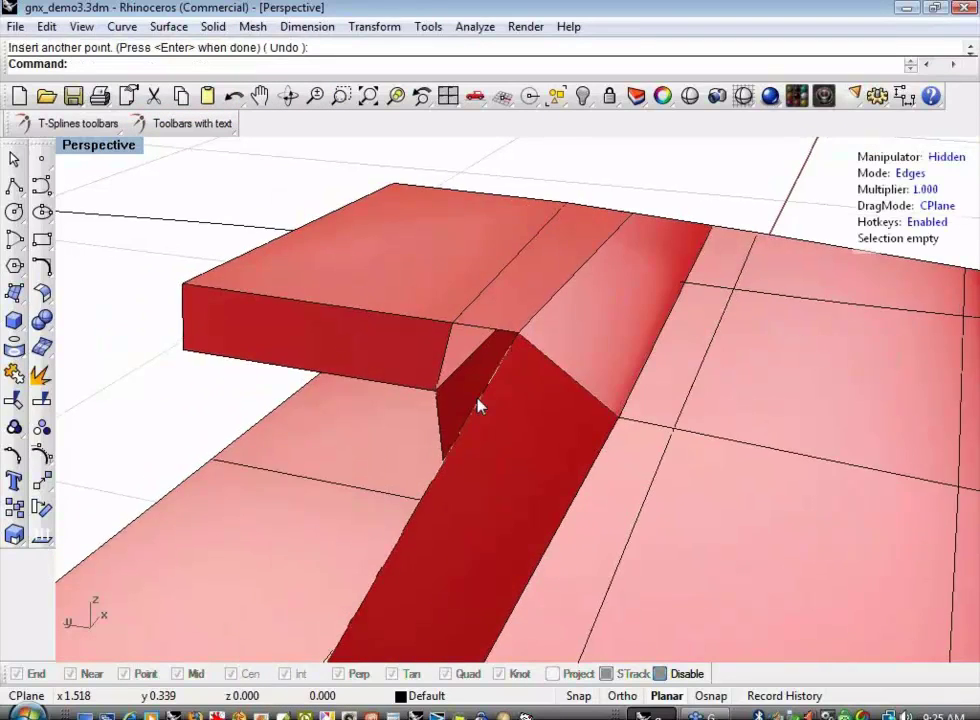
- Extrude the two inner side edges of the opening a short distance toward the scoop floor to form a narrow strip
right_click_drag(478, 405, 339, 260)
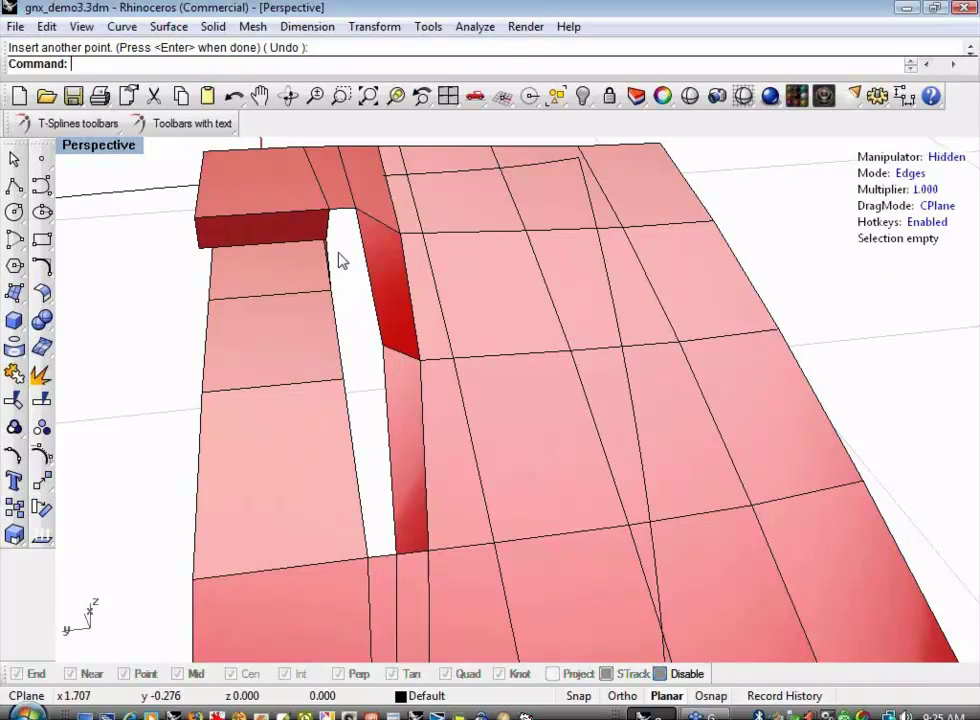
middle_click(339, 260)
left_click(287, 302)
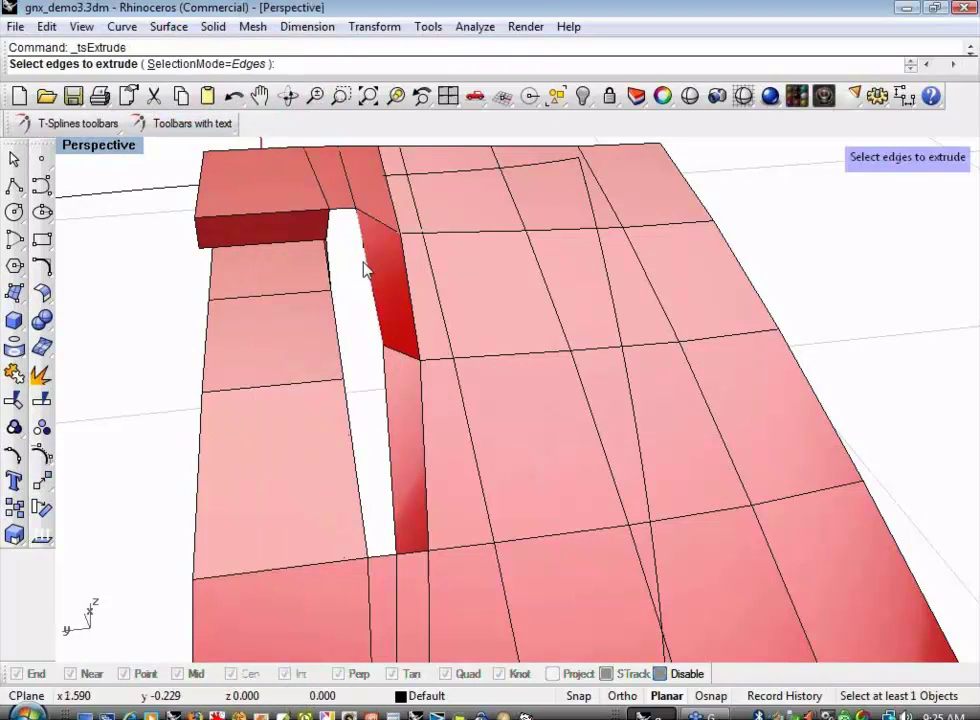
left_click(385, 376)
key("Return")
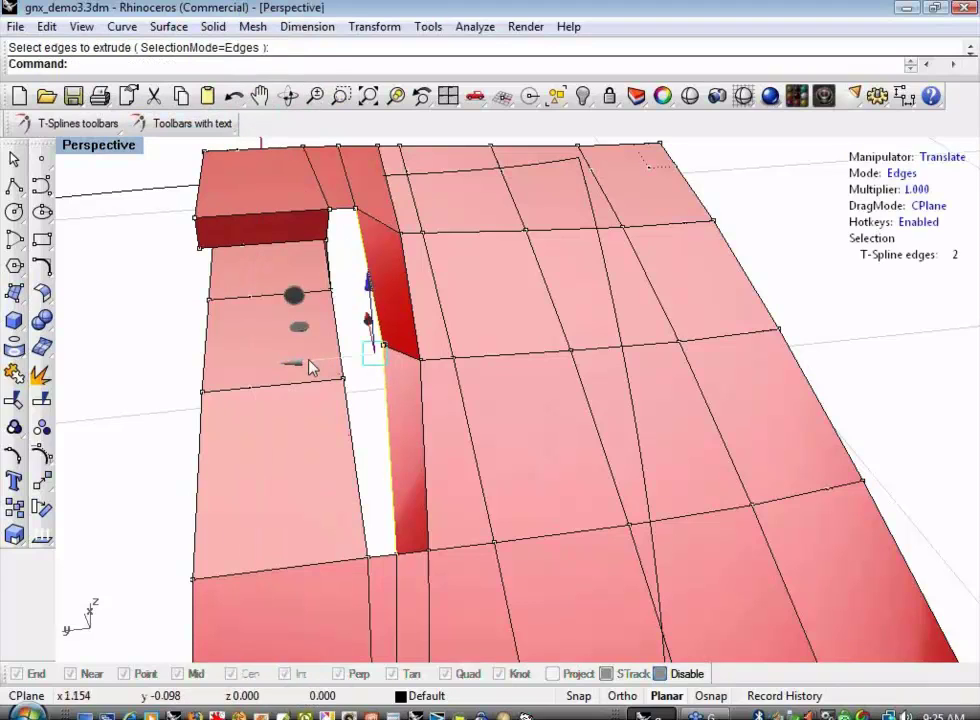
left_click_drag(297, 363, 287, 376)
scroll(335, 224, "up", 2)
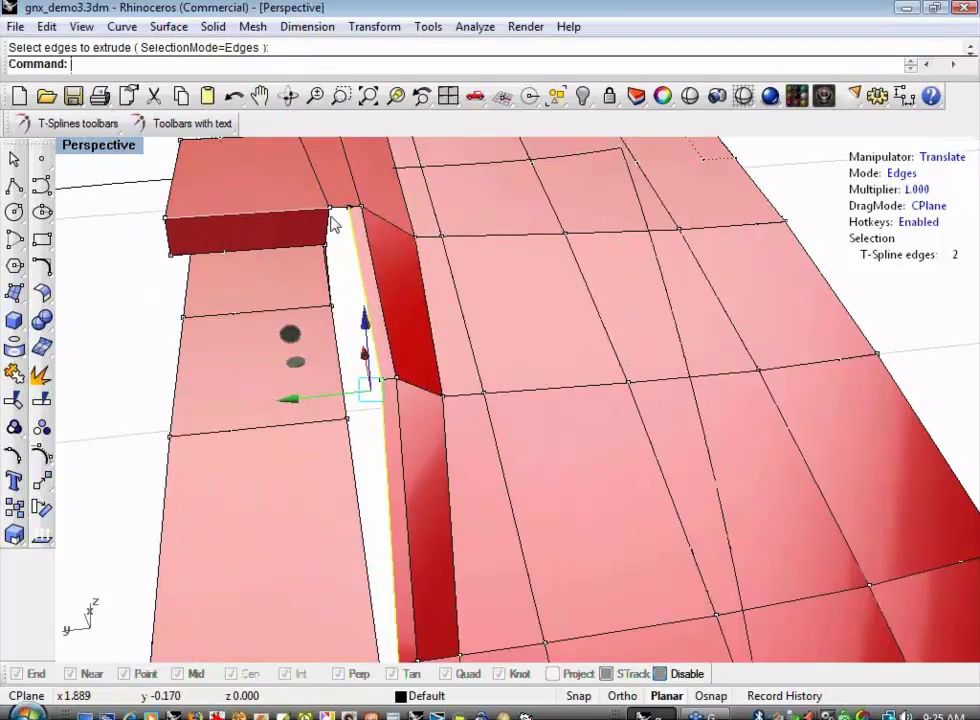
scroll(335, 224, "up", 1)
left_click(195, 124)
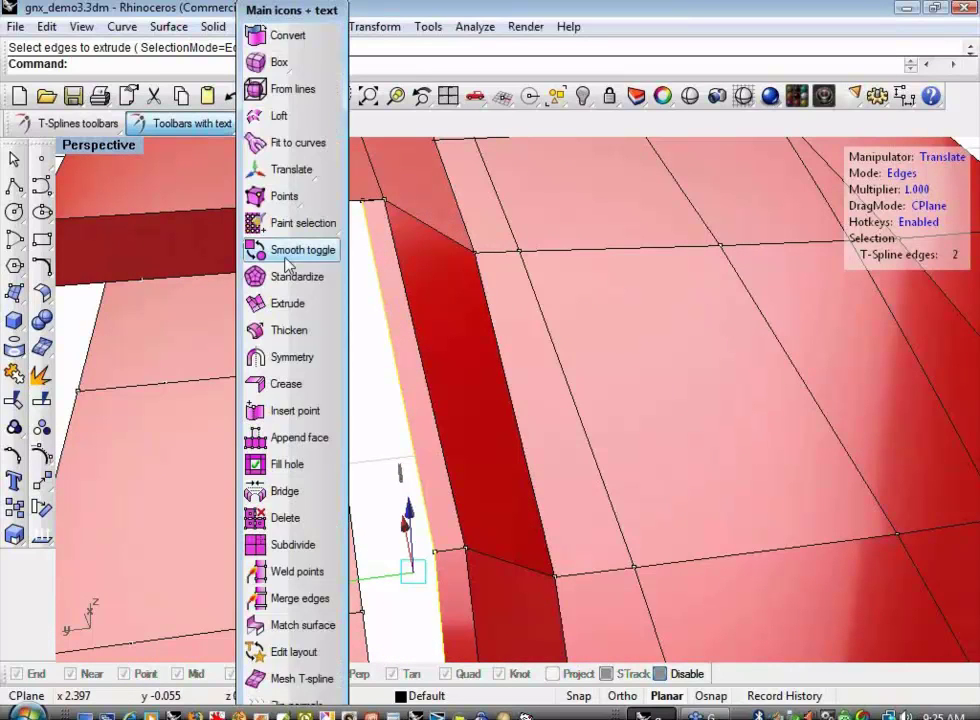
left_click(289, 418)
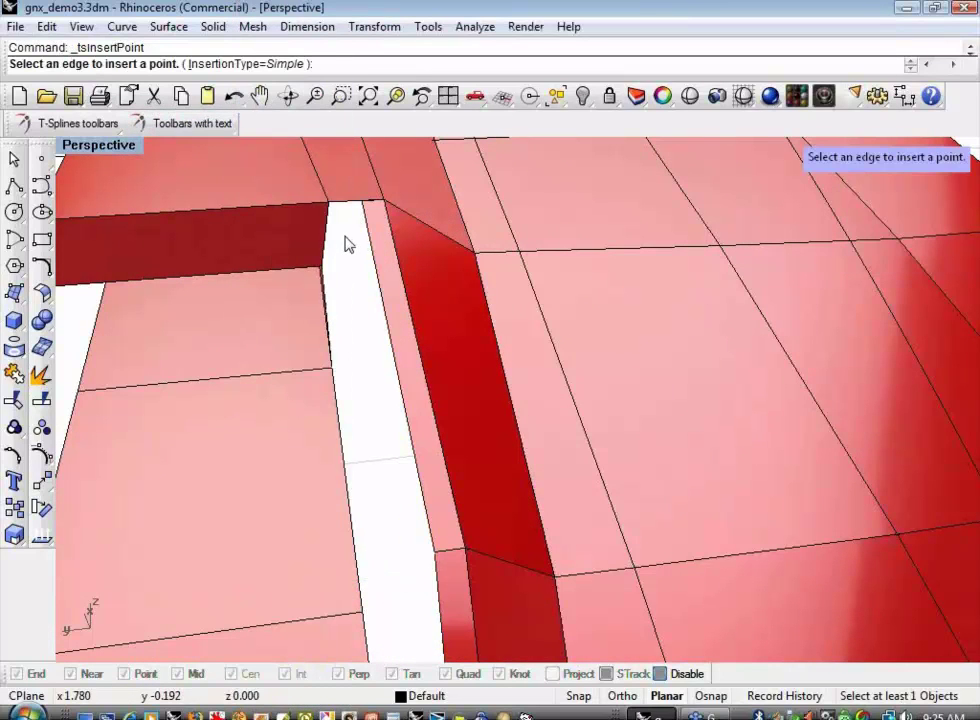
key("Escape")
- Weld the narrow strip's rear inner point to the rear panel's corner point at the top of the side opening
left_click(195, 123)
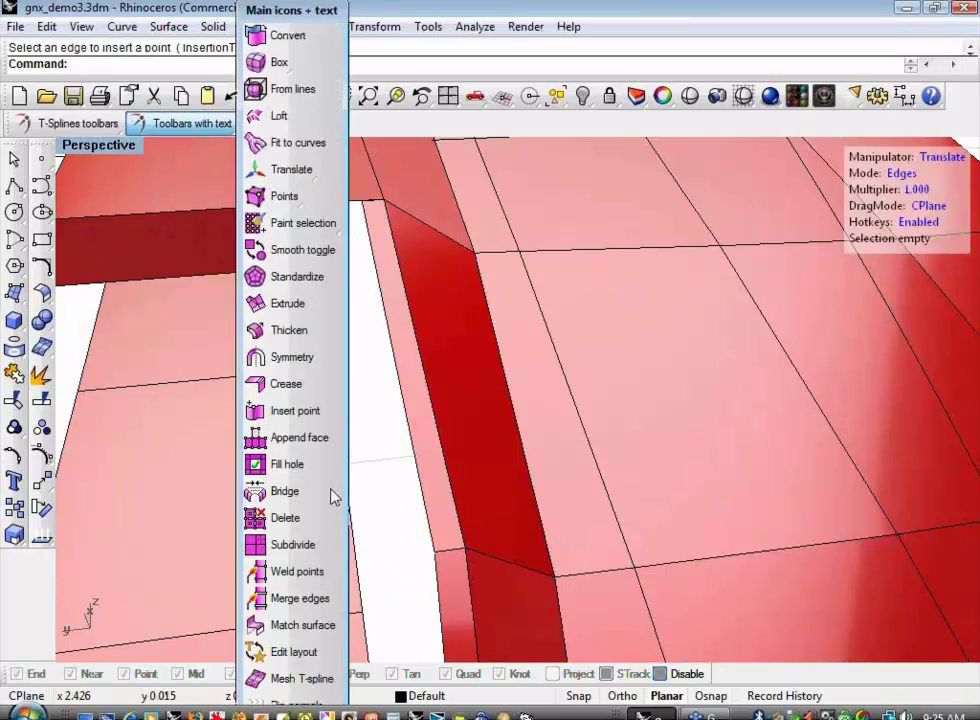
left_click(316, 570)
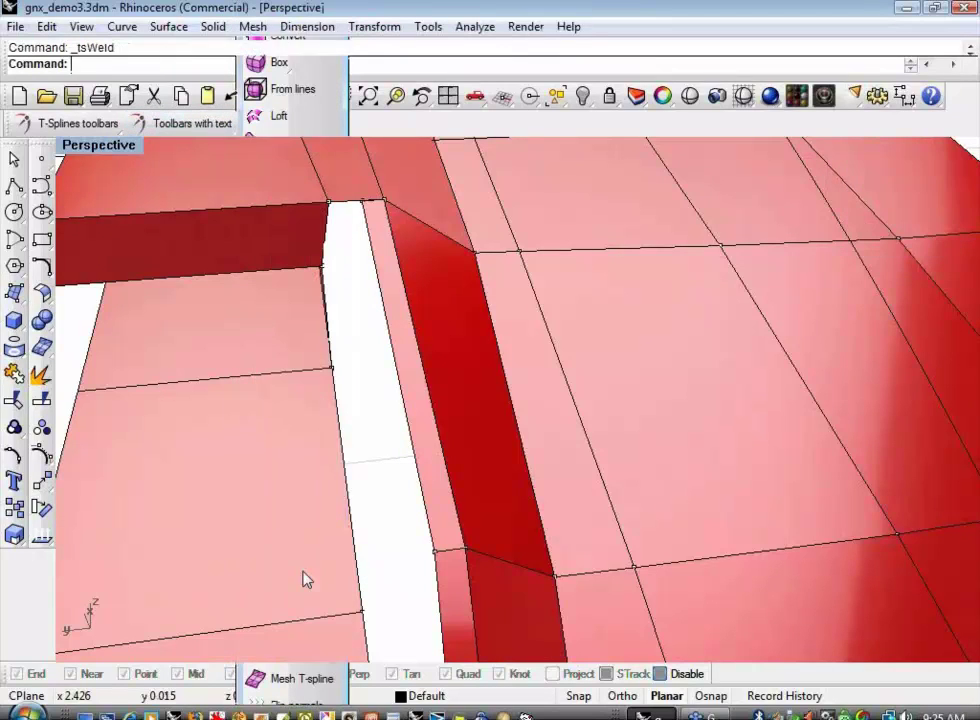
left_click(361, 204)
left_click(331, 205)
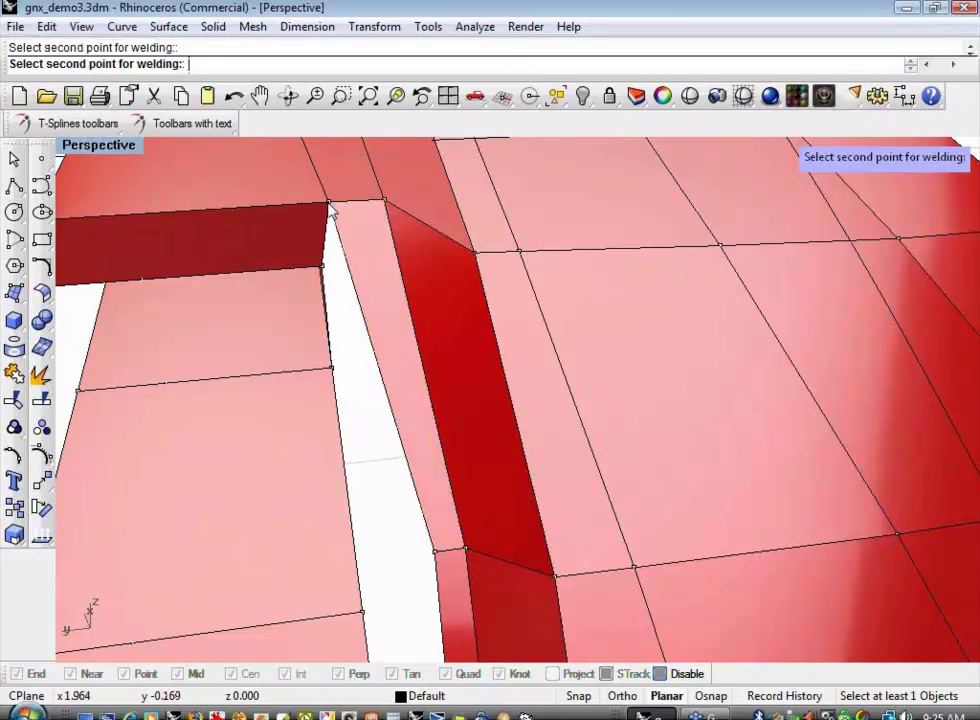
right_click_drag(373, 483, 380, 430, "shift")
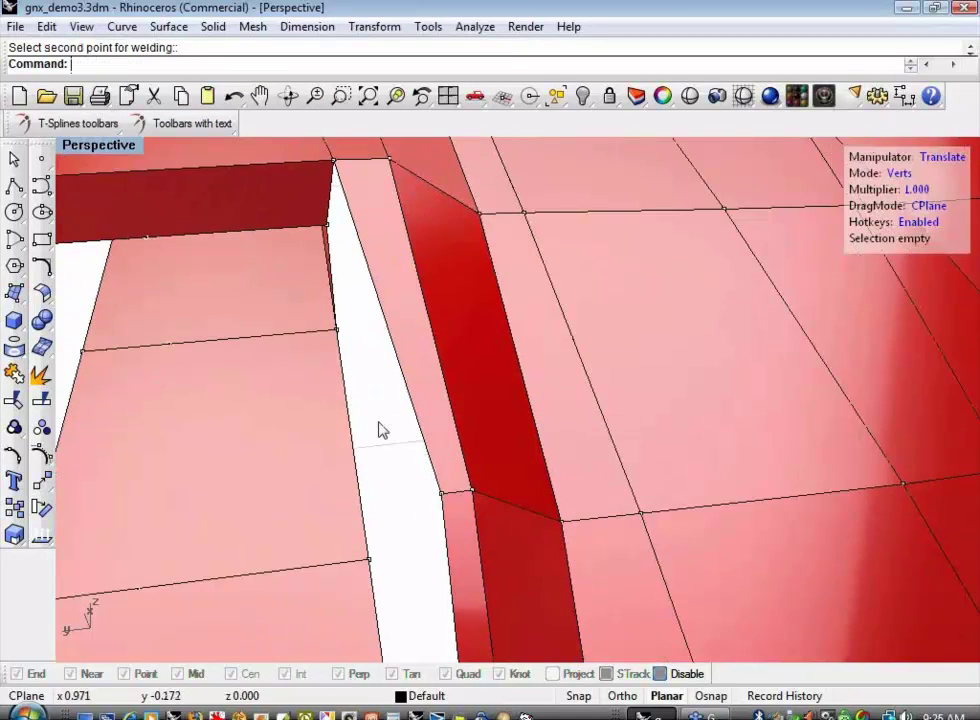
- Move the strip's inner middle point sideways toward the scoop floor to widen the strip there
scroll(380, 430, "down", 4)
right_click_drag(404, 486, 412, 383, "shift")
left_click(427, 369)
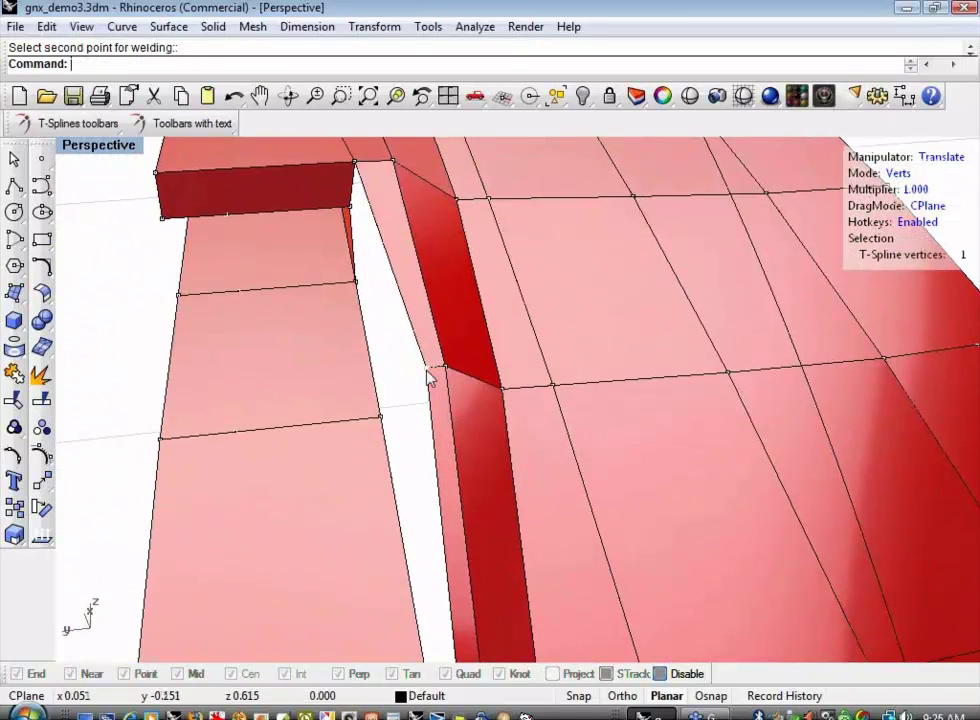
left_click(348, 385)
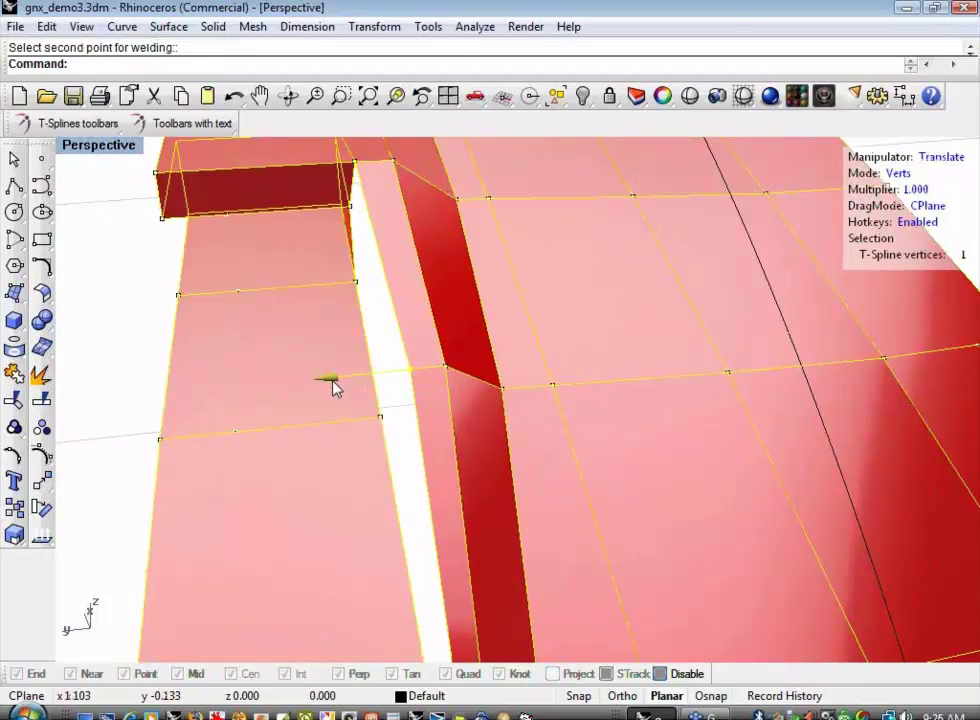
- Insert an edge lengthwise through the narrow panel ahead of the opening, ending at the strip's front inner point, using Simple insertion
scroll(328, 383, "up", 5)
mouse_move(383, 394)
right_mouse_down("shift")
mouse_move(416, 492)
mouse_move(440, 382)
mouse_move(408, 350)
right_mouse_up("shift")
scroll(443, 382, "down", 2)
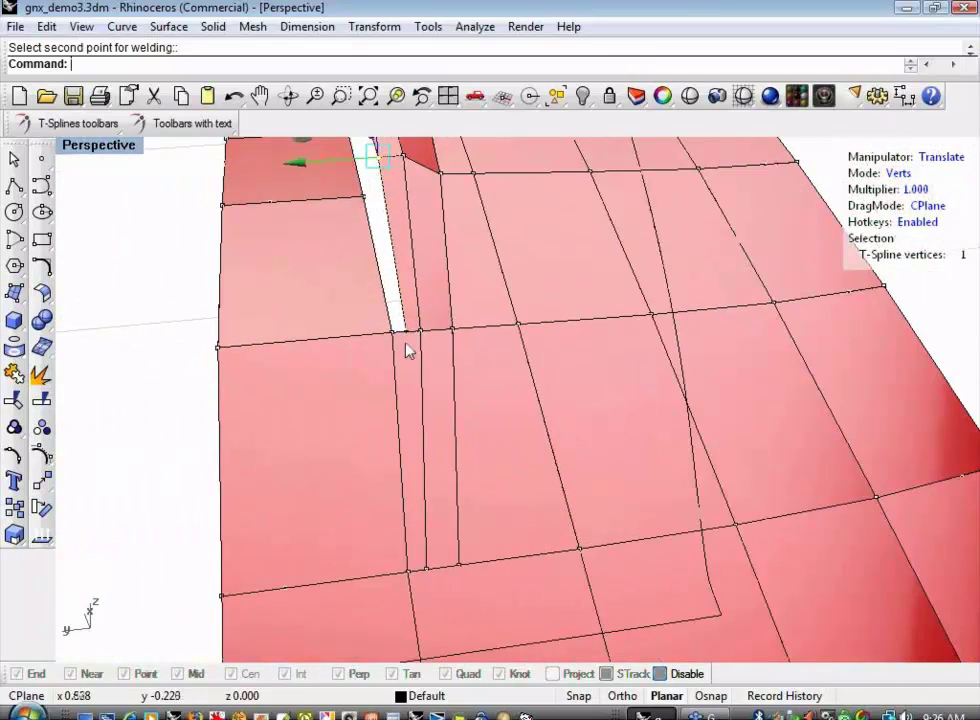
left_click(210, 125)
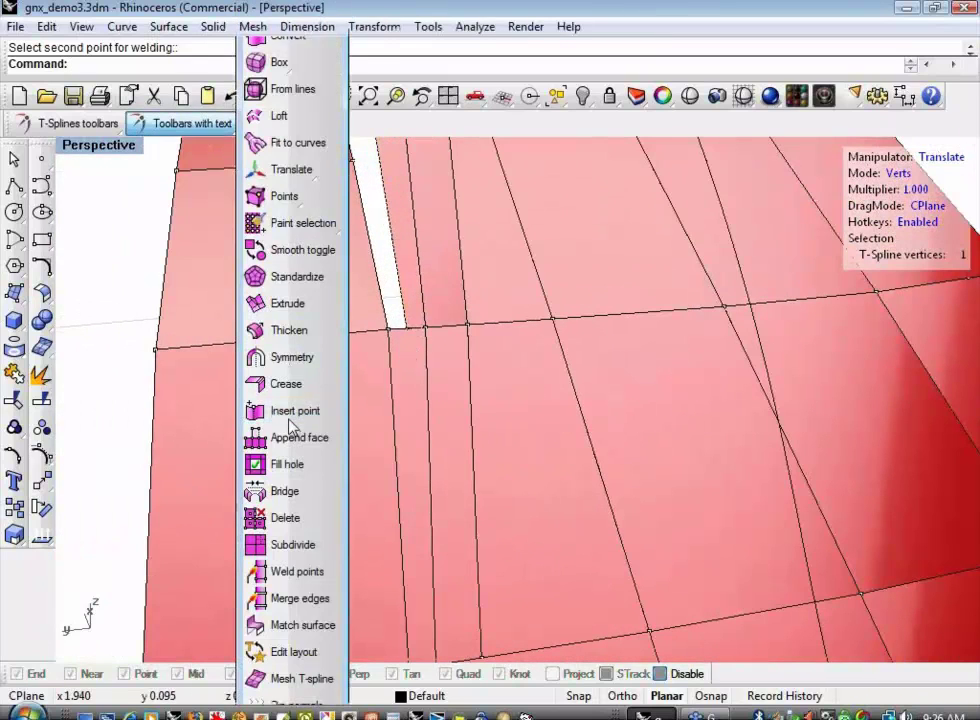
left_click(291, 418)
scroll(420, 500, "up", 3)
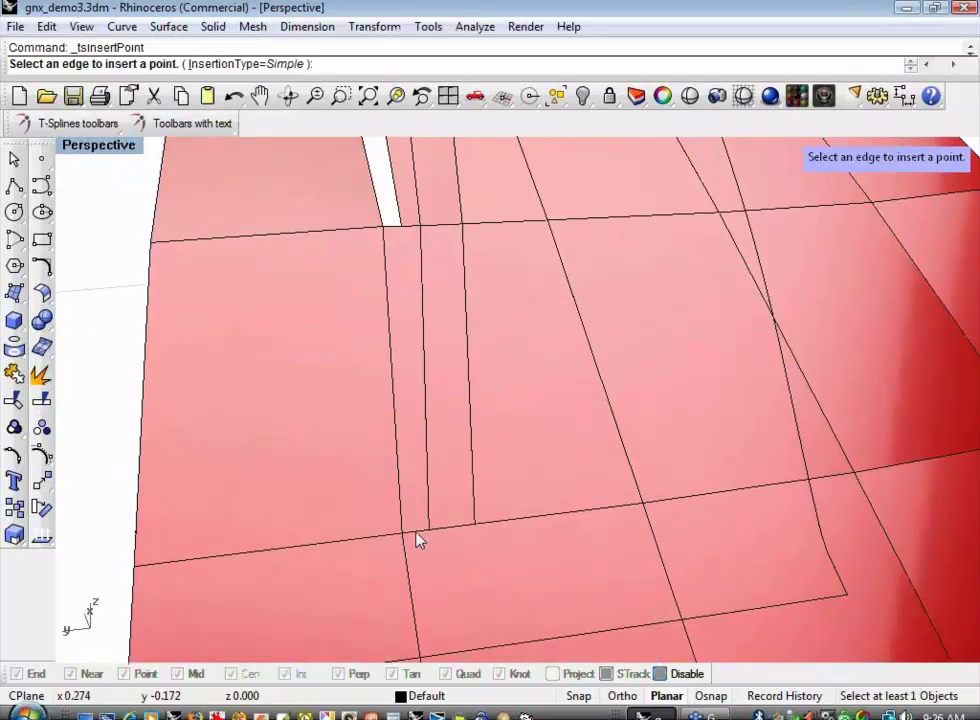
left_click(417, 538)
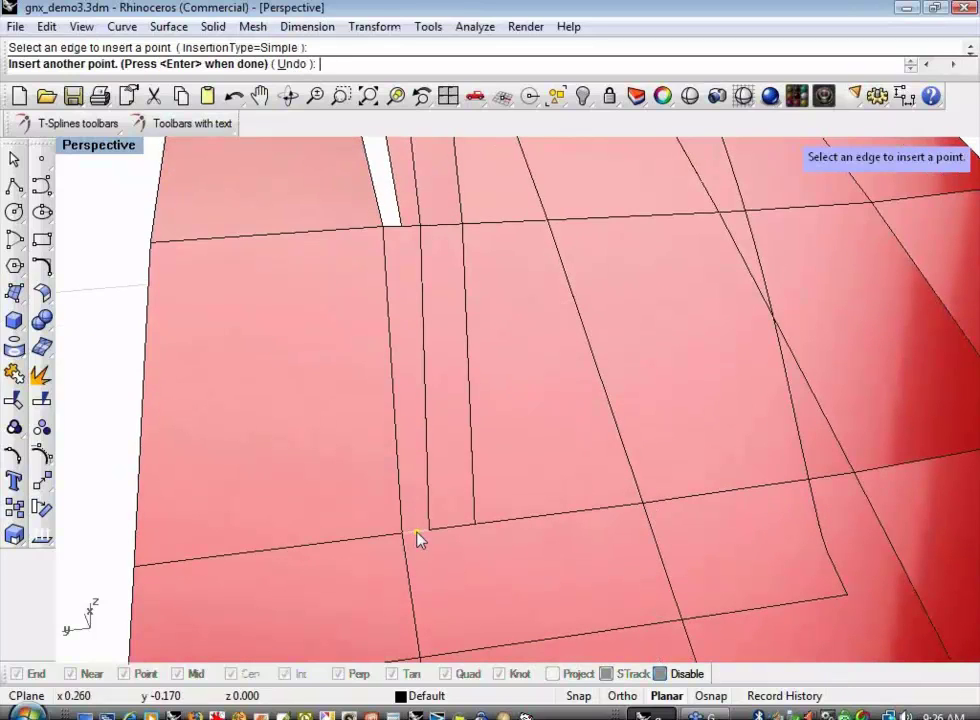
left_click(403, 233)
key("Return")
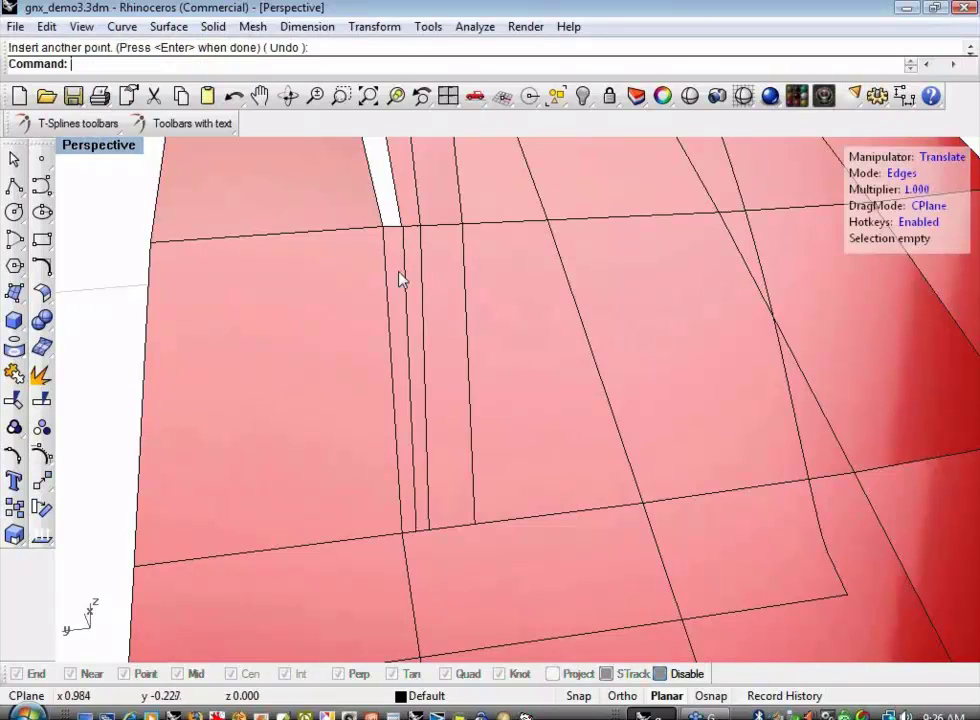
right_click_drag(399, 277, 394, 324, "shift")
left_click(192, 123)
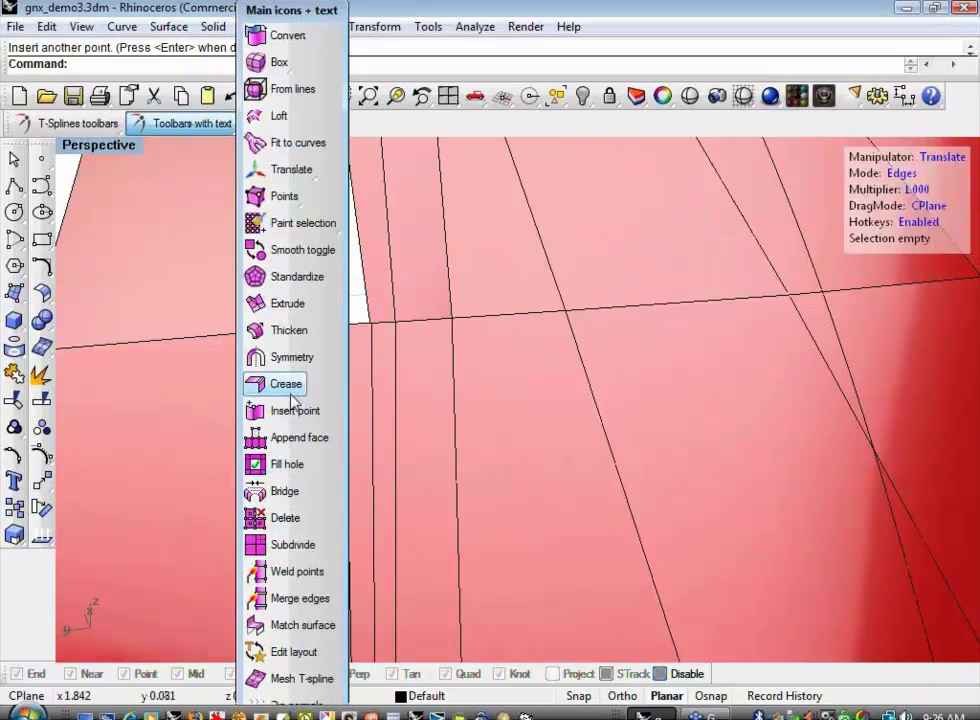
left_click(297, 572)
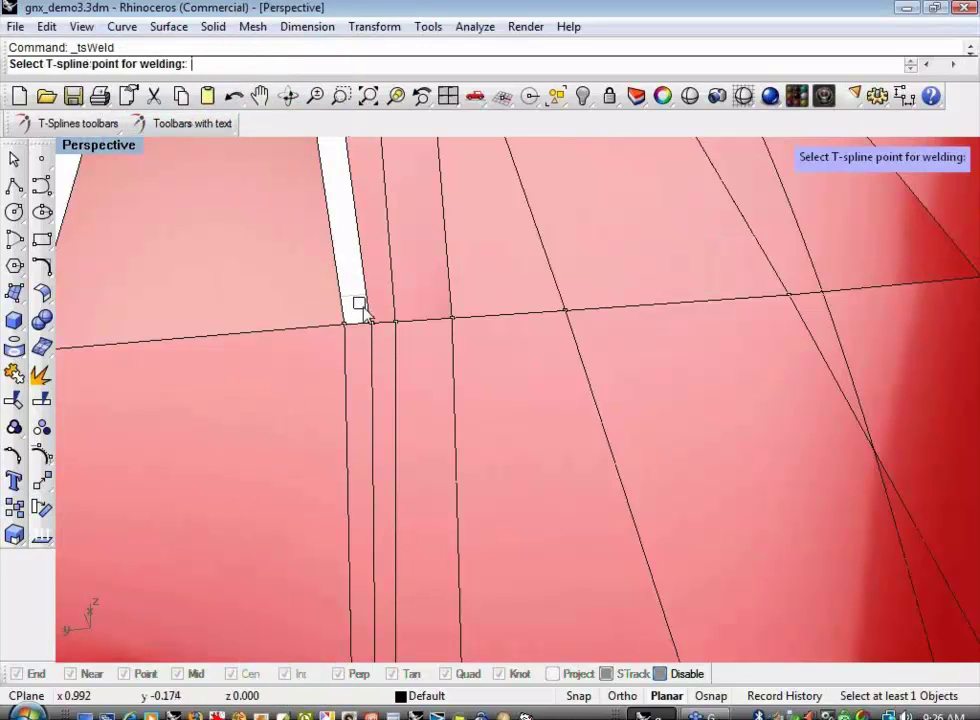
key("Escape")
- Insert another lengthwise edge ahead of the opening, between the scoop floor's corner and the strip's front inner point, using Simple insertion
right_click_drag(385, 350, 463, 442, "shift")
scroll(463, 442, "down", 5)
right_click_drag(430, 395, 329, 374, "shift")
right_click_drag(350, 407, 333, 355)
scroll(479, 490, "up", 3)
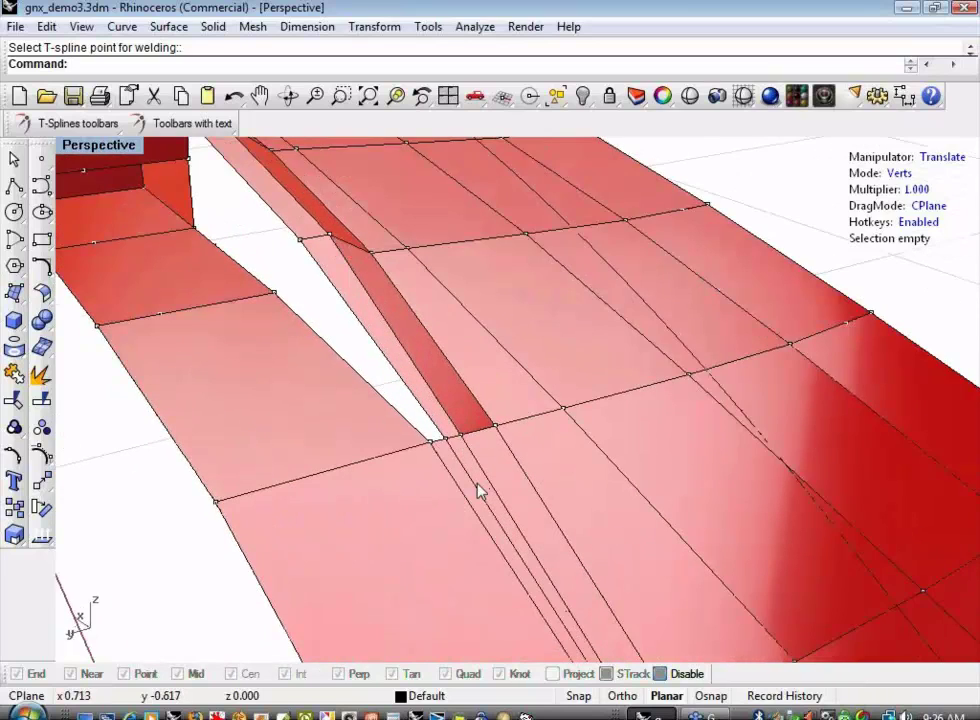
scroll(428, 408, "down", 5)
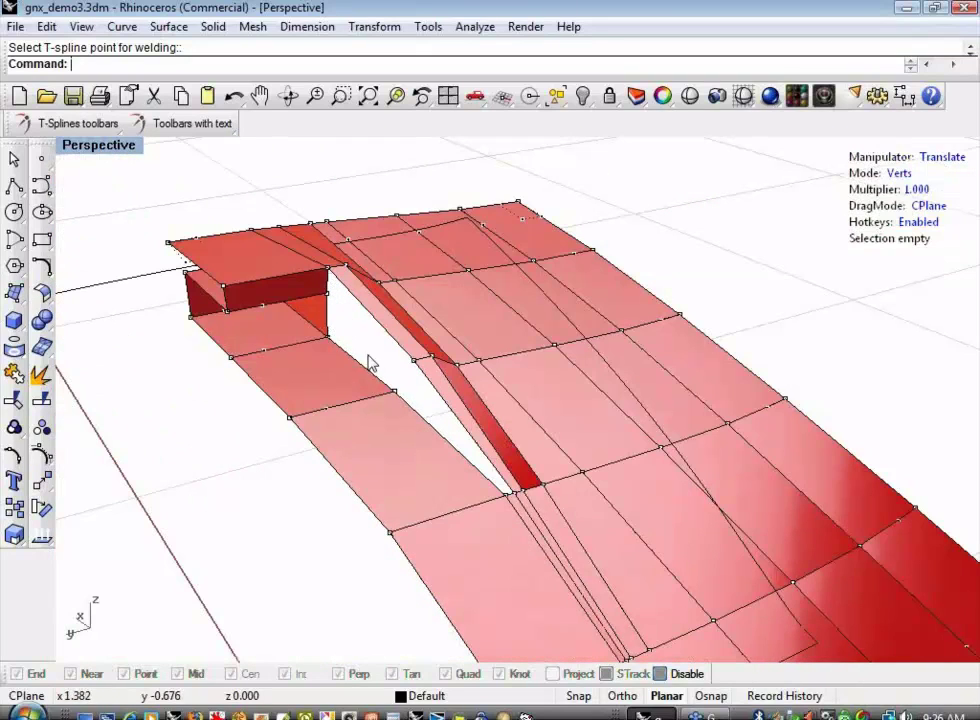
right_click_drag(367, 361, 327, 318, "shift")
scroll(505, 487, "up", 3)
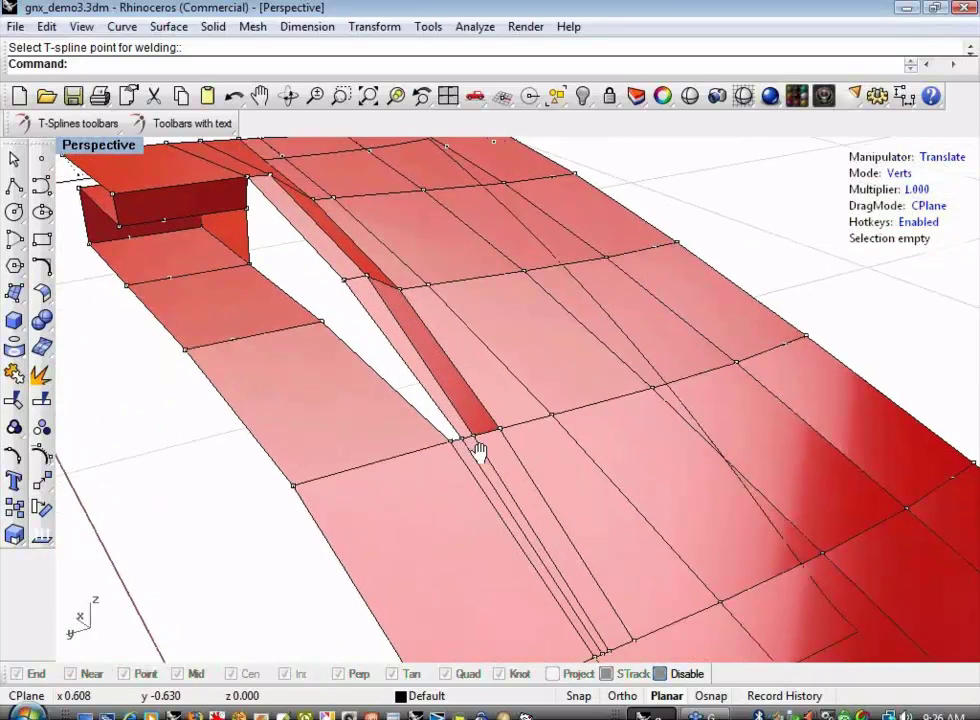
left_click(200, 124)
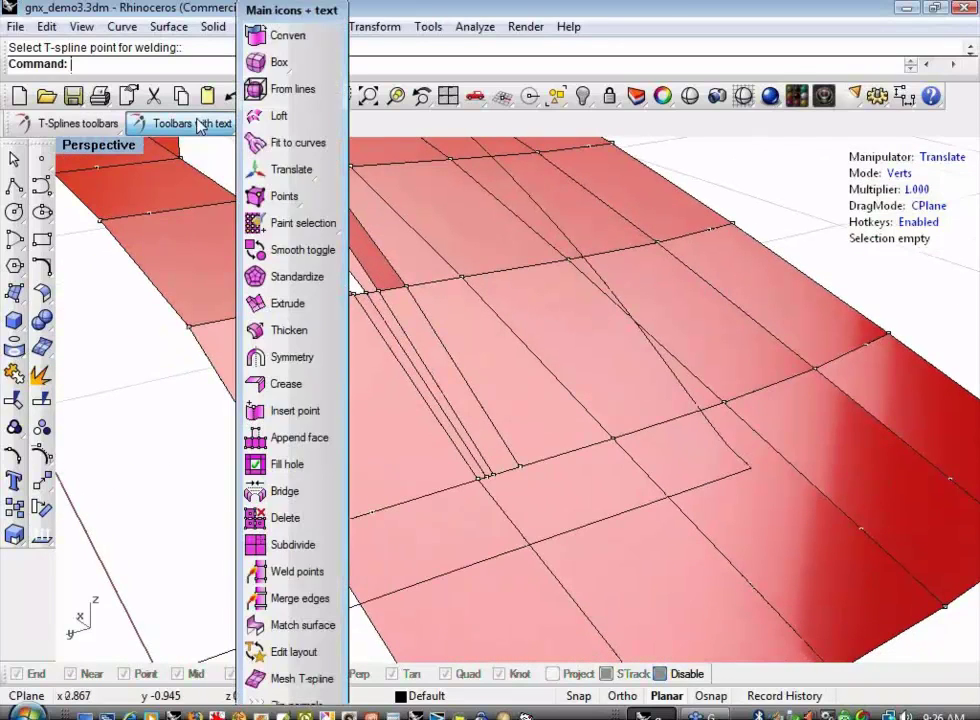
left_click(270, 410)
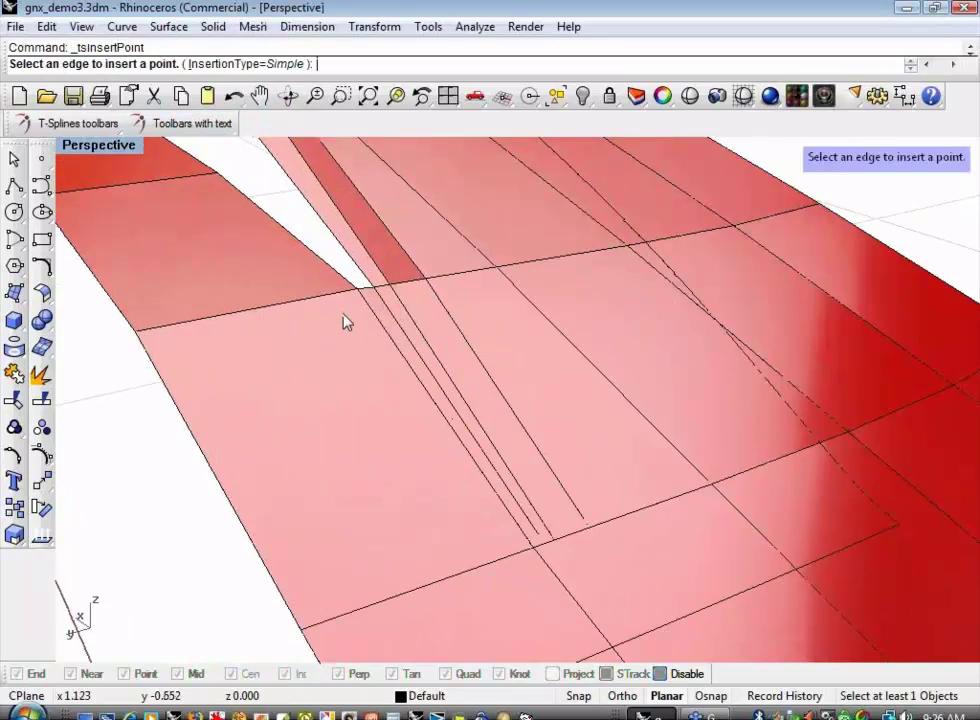
scroll(370, 300, "up", 2)
left_click(406, 251)
right_click_drag(408, 268, 237, 345)
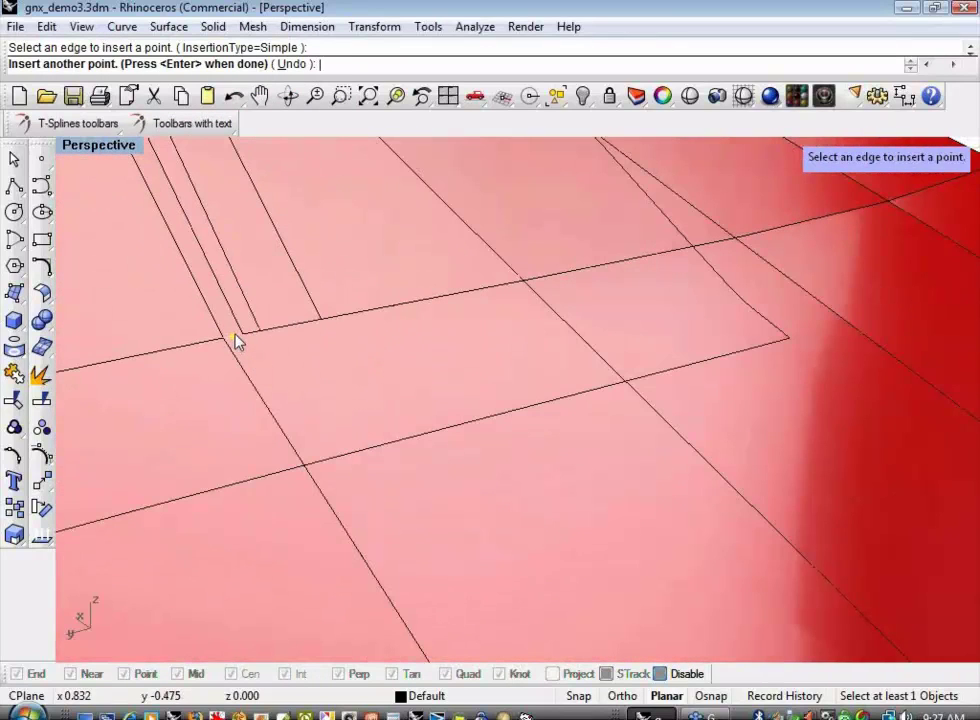
left_click(233, 342)
key("Return")
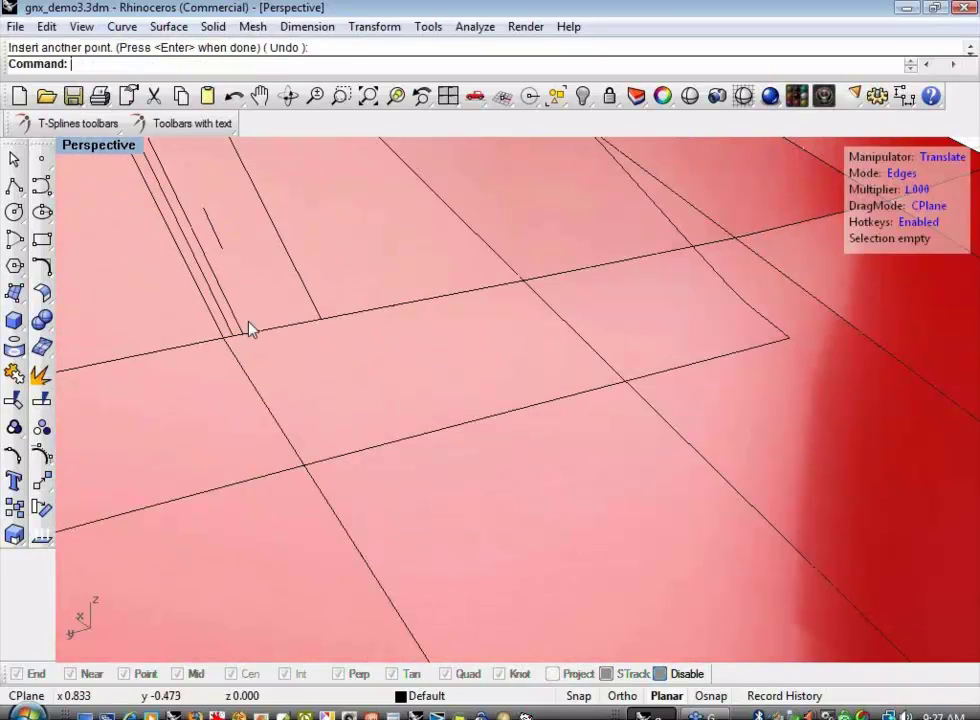
- Extrude the strip's two inner side edges a short distance straight down to form a thin lip along the opening
right_click_drag(293, 296, 354, 368)
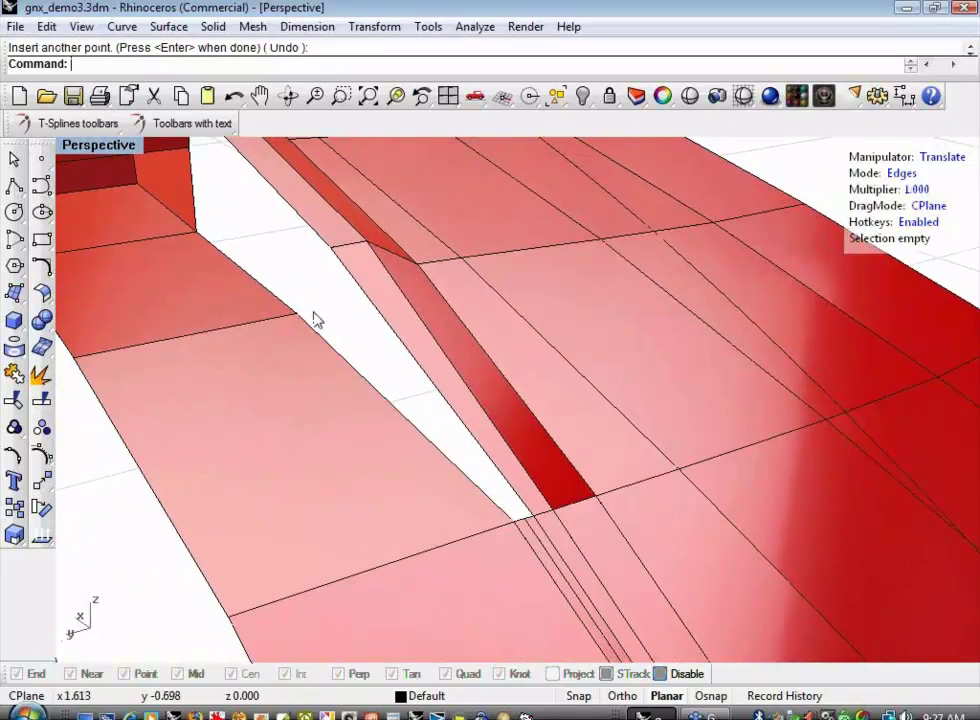
right_click_drag(153, 138, 212, 195)
right_click_drag(340, 335, 376, 317)
left_click(201, 124)
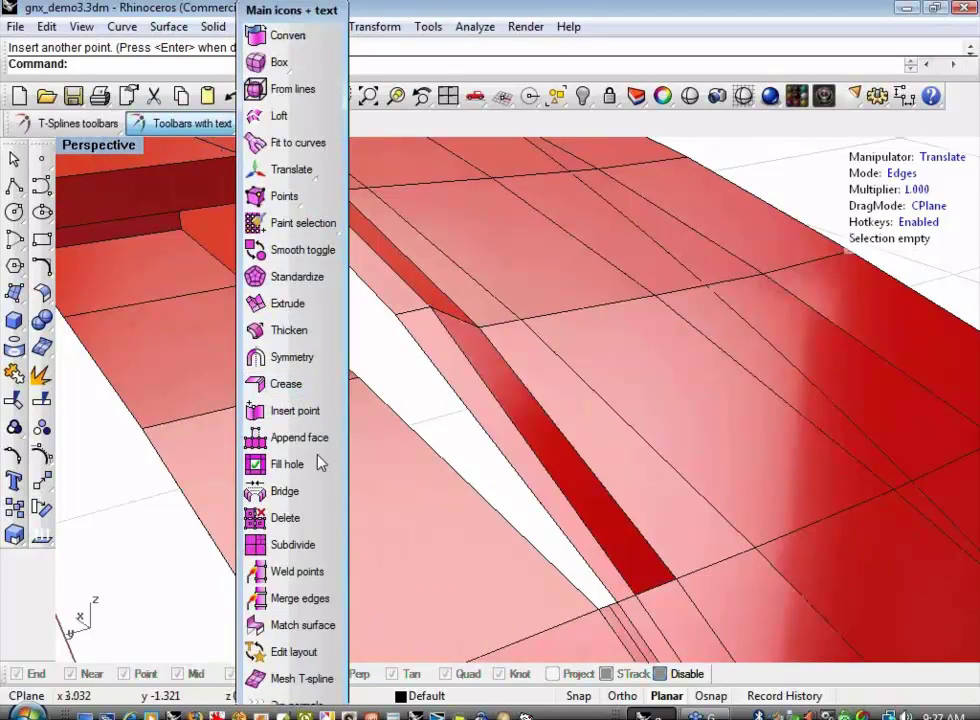
left_click(286, 305)
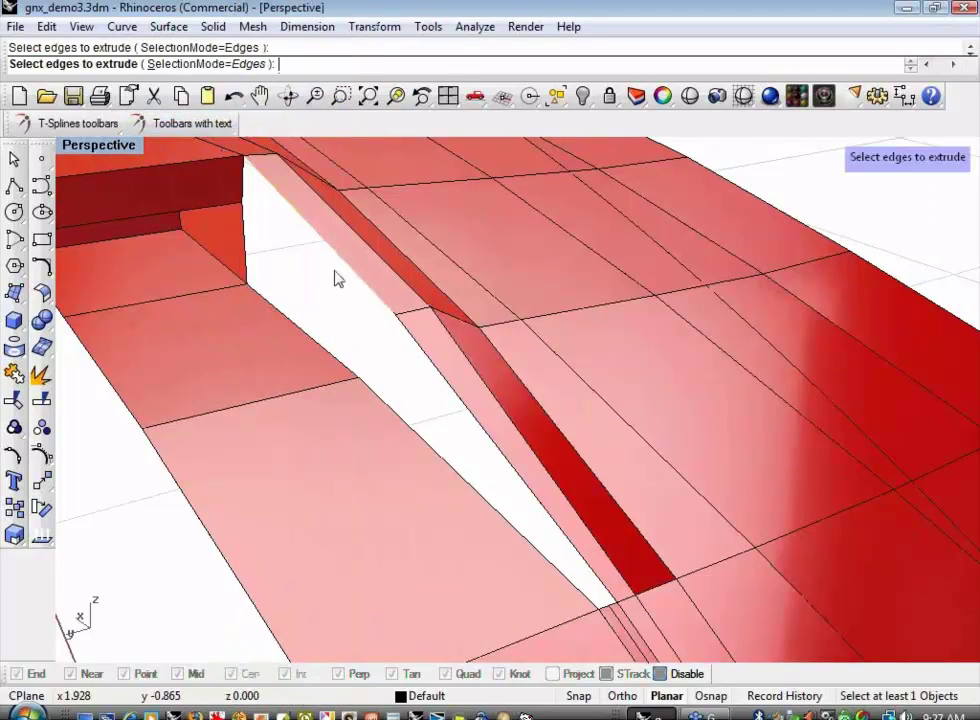
left_click(432, 370)
key("Return")
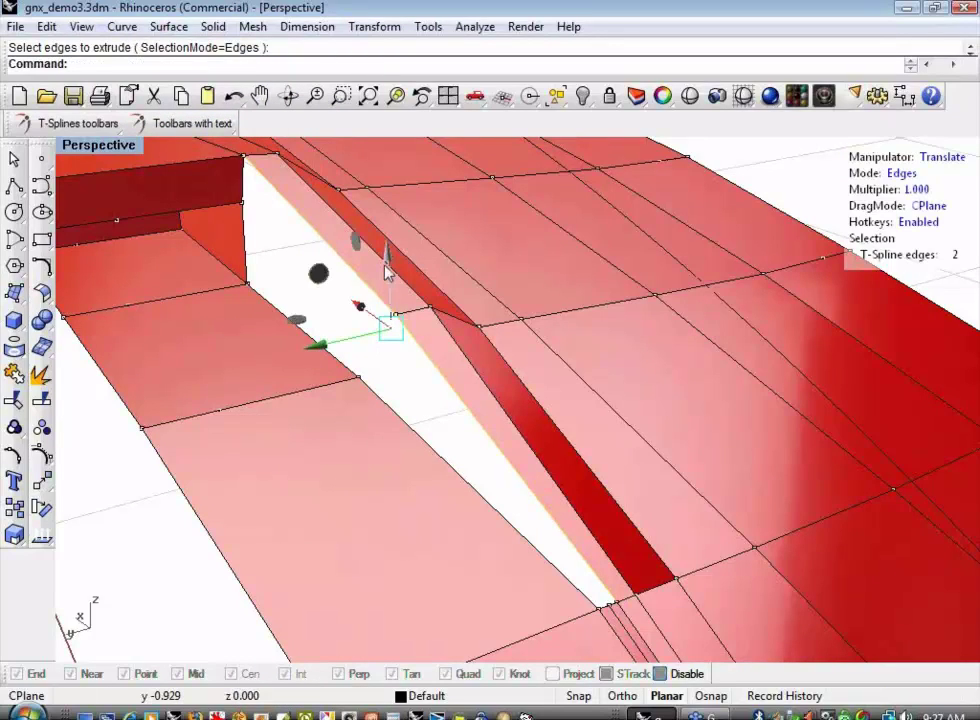
left_click_drag(386, 259, 386, 292)
left_click(280, 267)
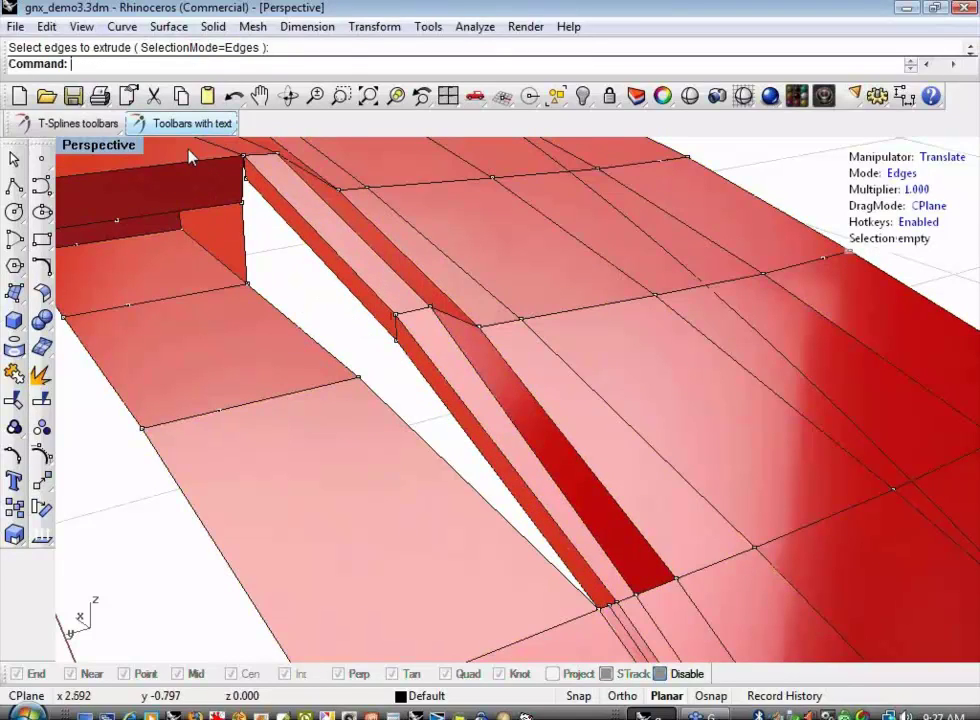
- Weld the new lip's lower rear point to the lower corner point of the rear panel's front wall
left_click(190, 123)
left_click(297, 571)
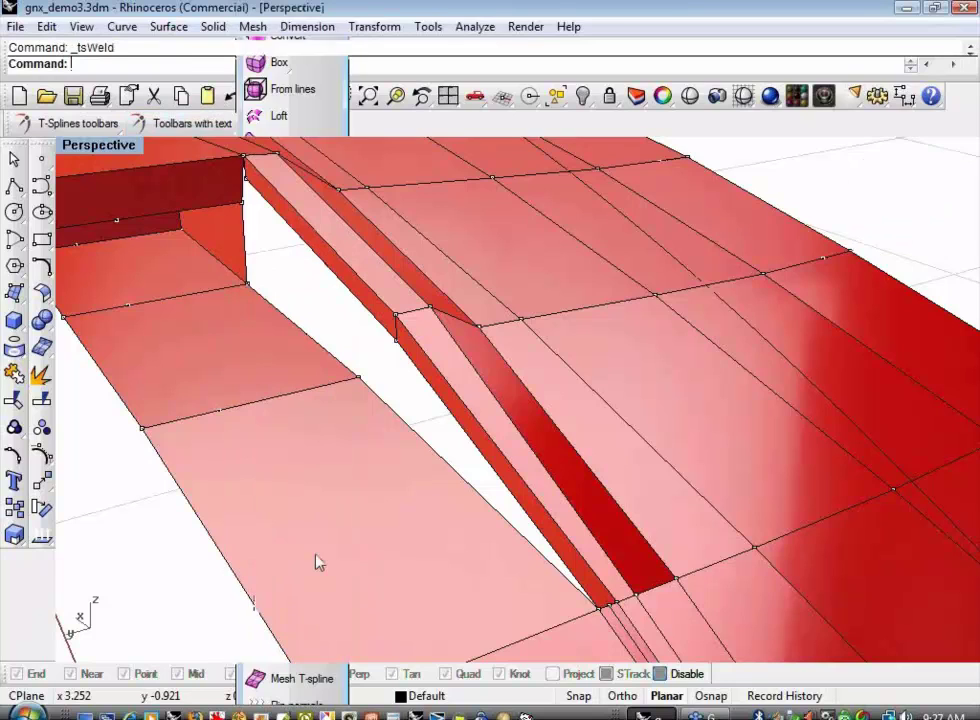
left_click(248, 180)
left_click(247, 205)
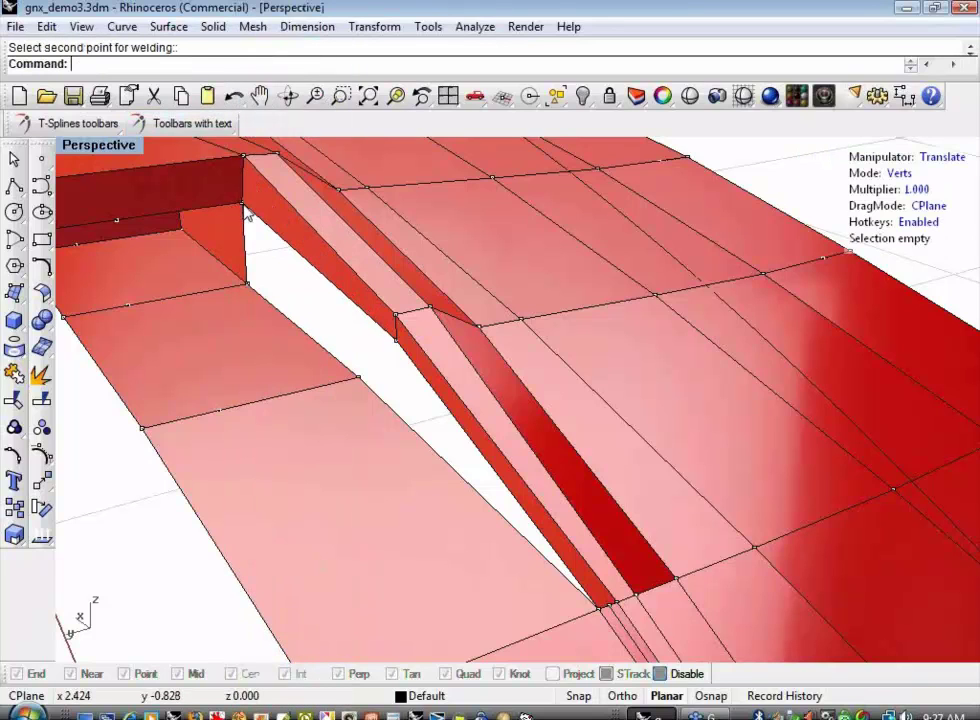
- Weld the lip's lower front point to the inserted middle point on the narrow front edge of the opening
right_click_drag(337, 372, 283, 288, "shift")
scroll(526, 522, "up", 2)
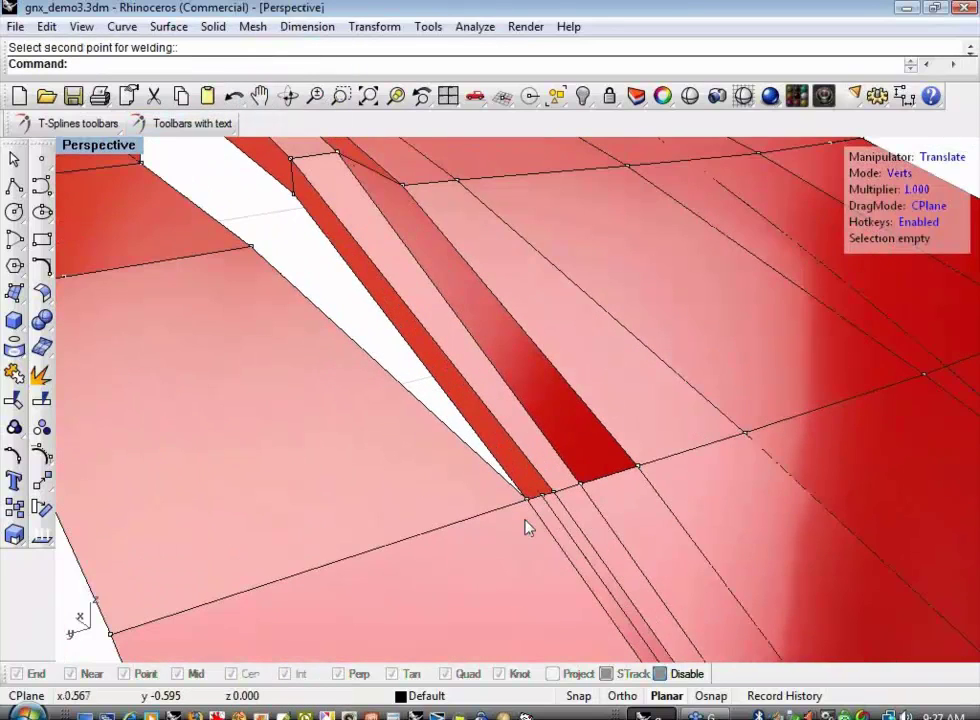
scroll(526, 527, "up", 2)
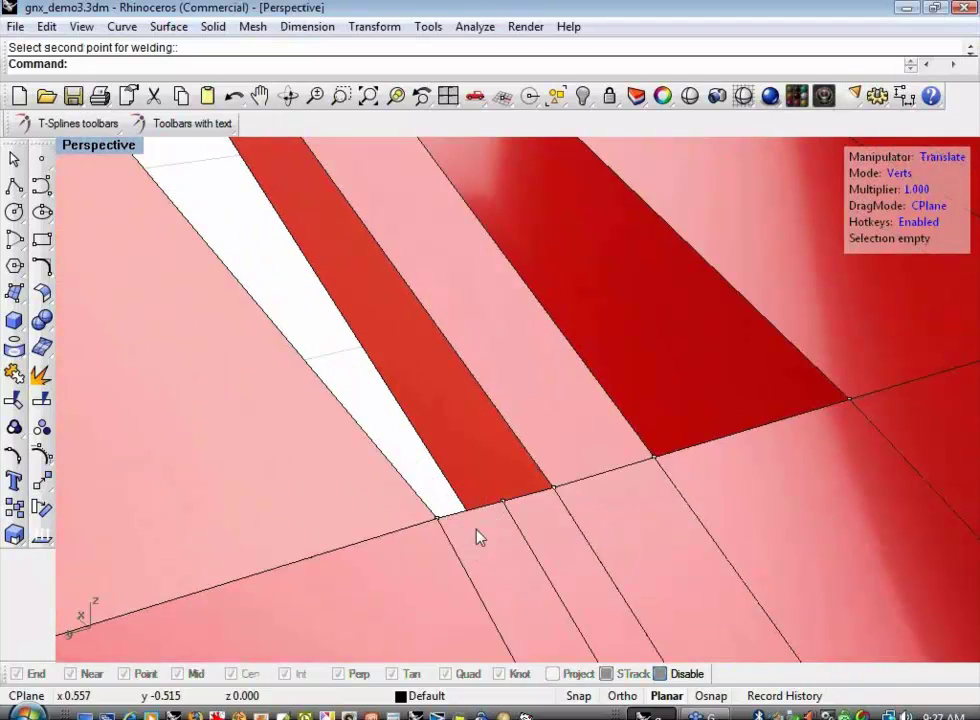
right_click_drag(475, 519, 763, 518)
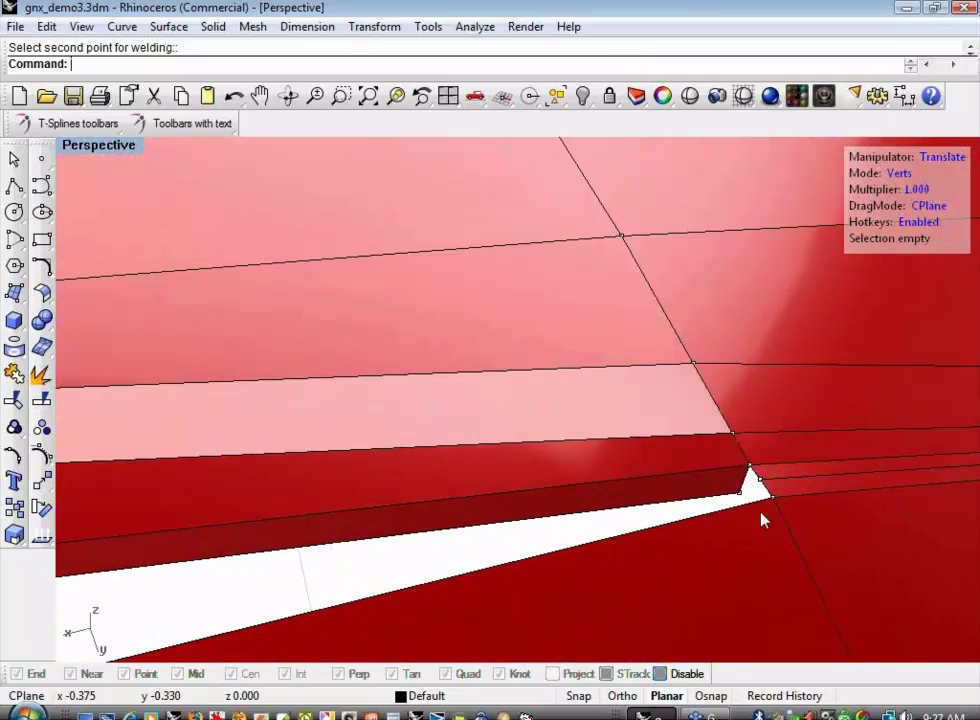
left_click(752, 484)
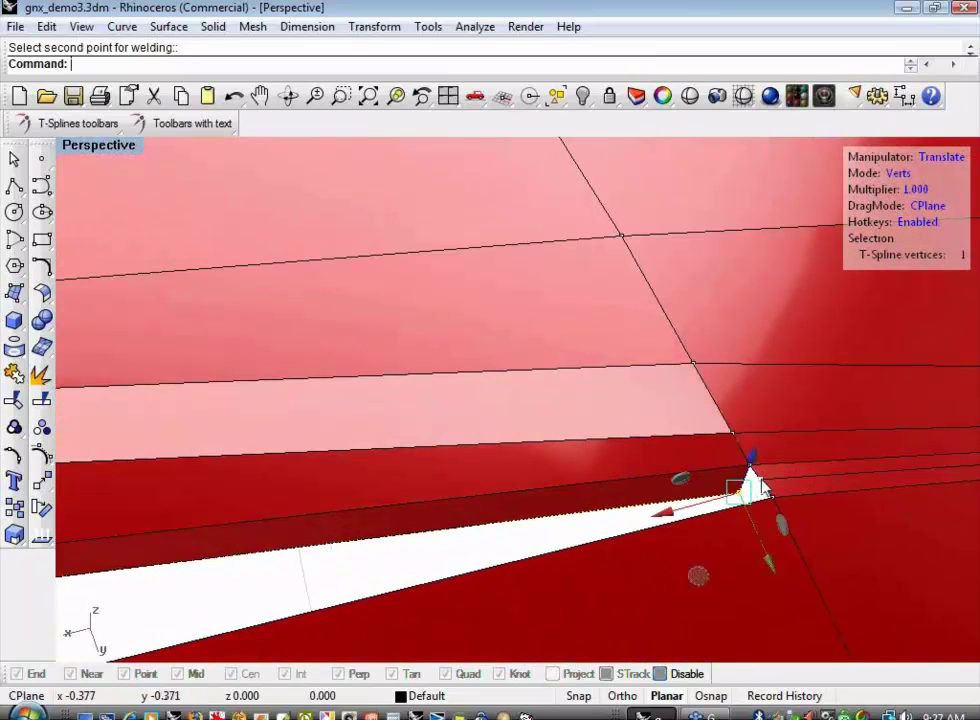
left_click(191, 123)
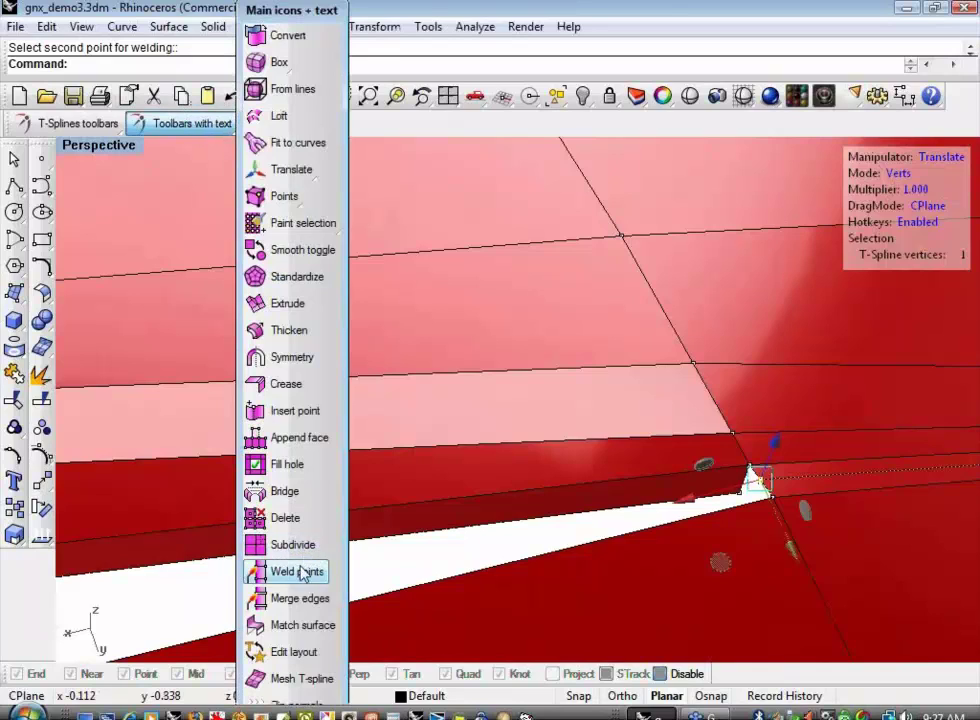
left_click(300, 572)
left_click(703, 508)
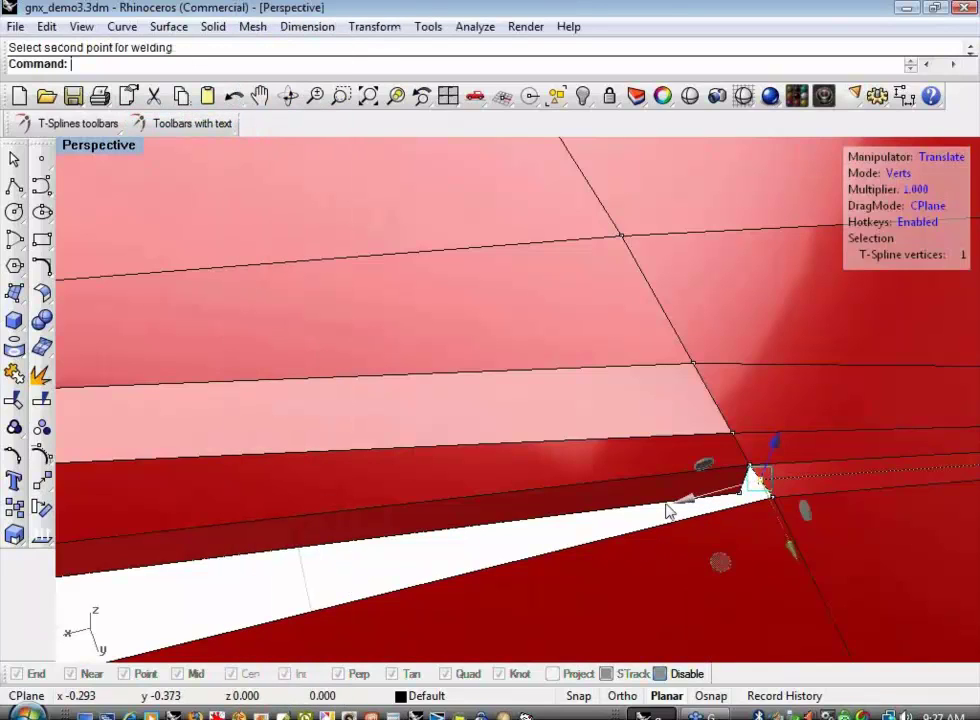
right_click(700, 508)
left_click(746, 498)
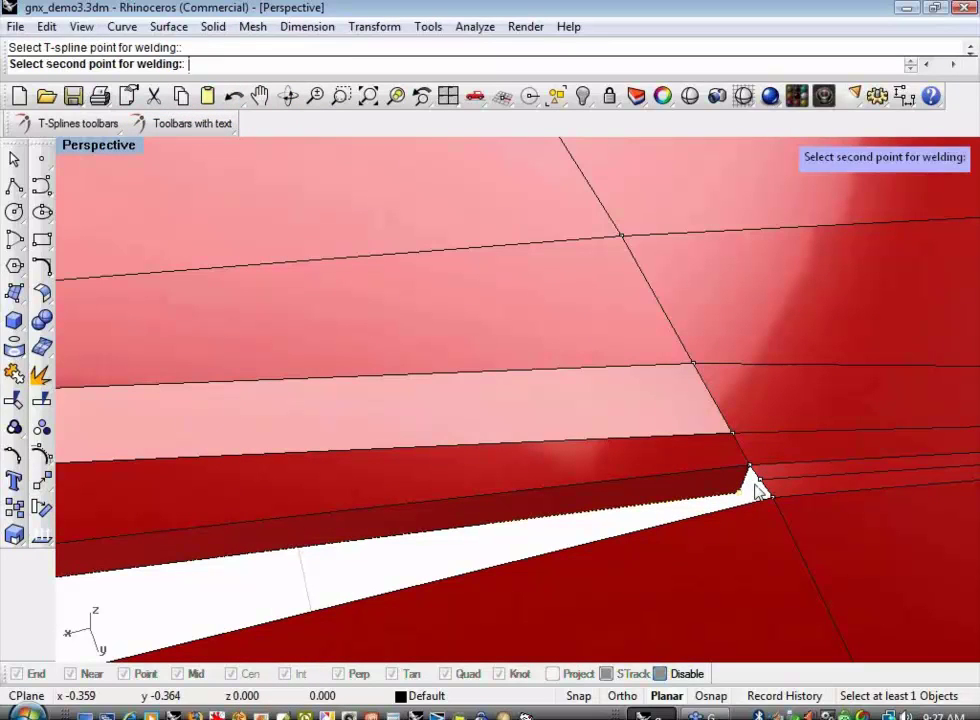
left_click(761, 488)
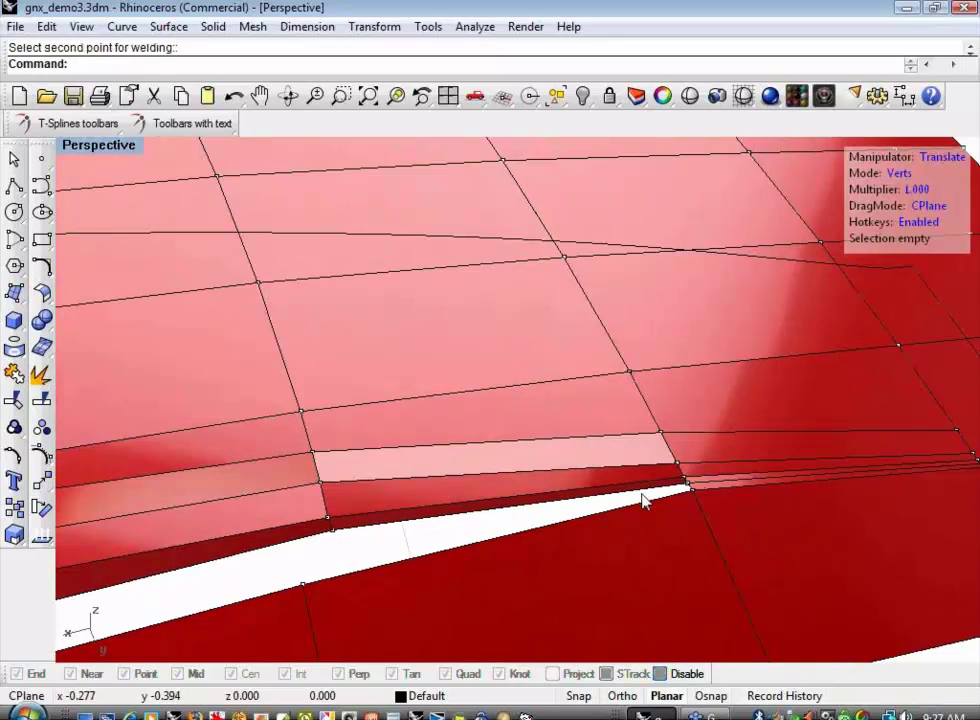
- Bridge the rear section of the scoop floor's side edge to the lip's lower edge above it with one segment
right_click_drag(643, 502, 428, 430)
scroll(505, 397, "up", 3)
scroll(343, 305, "down", 2)
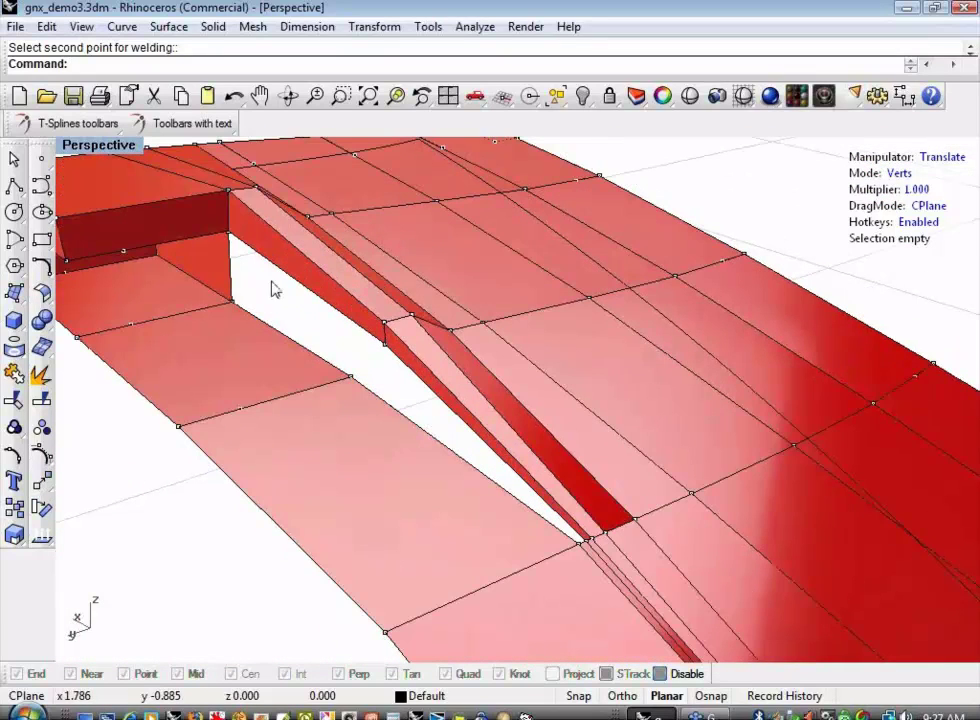
left_click(193, 124)
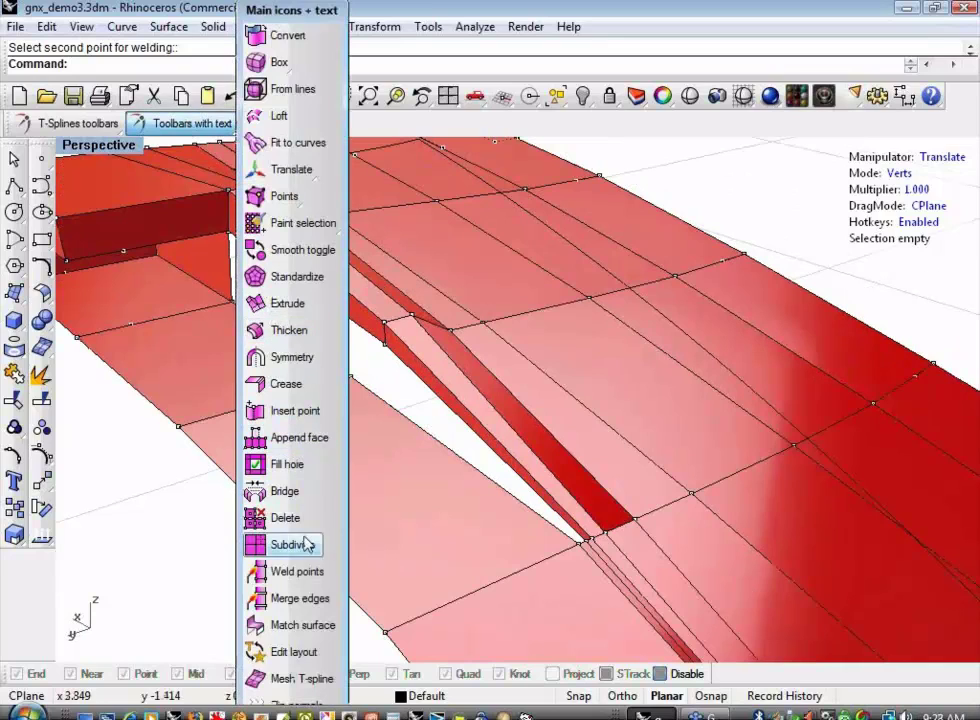
left_click(286, 492)
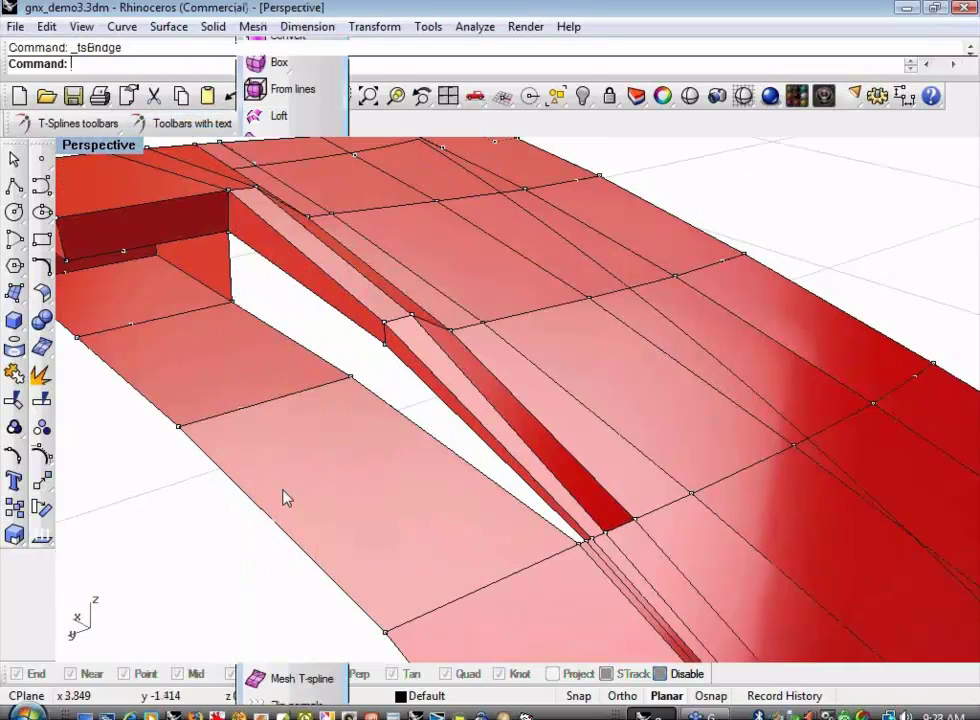
left_click(330, 367)
key("Return")
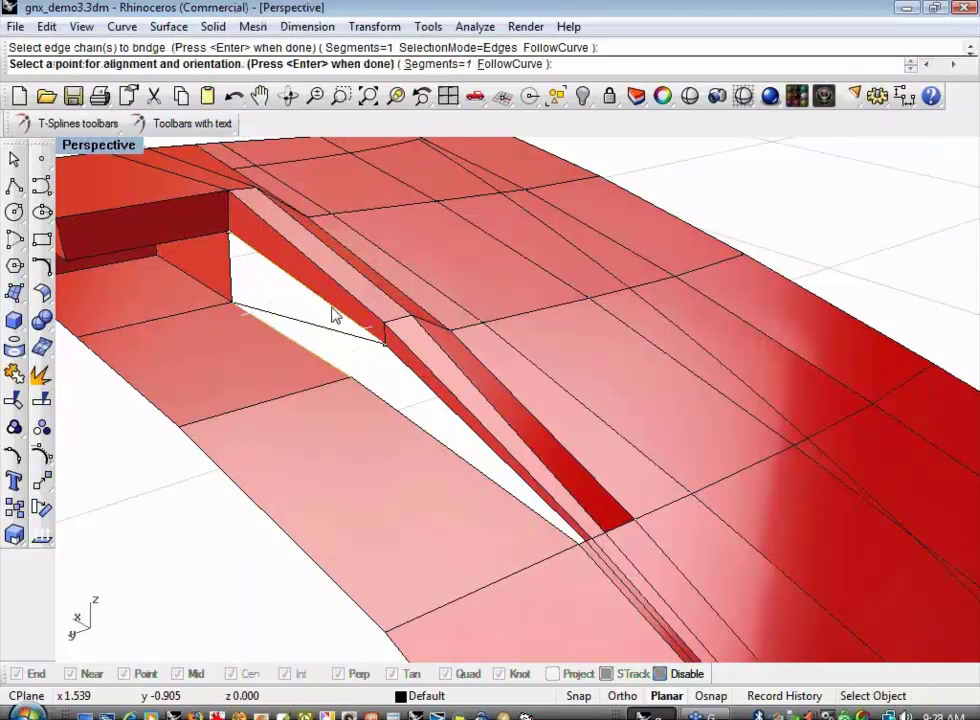
left_click(236, 250)
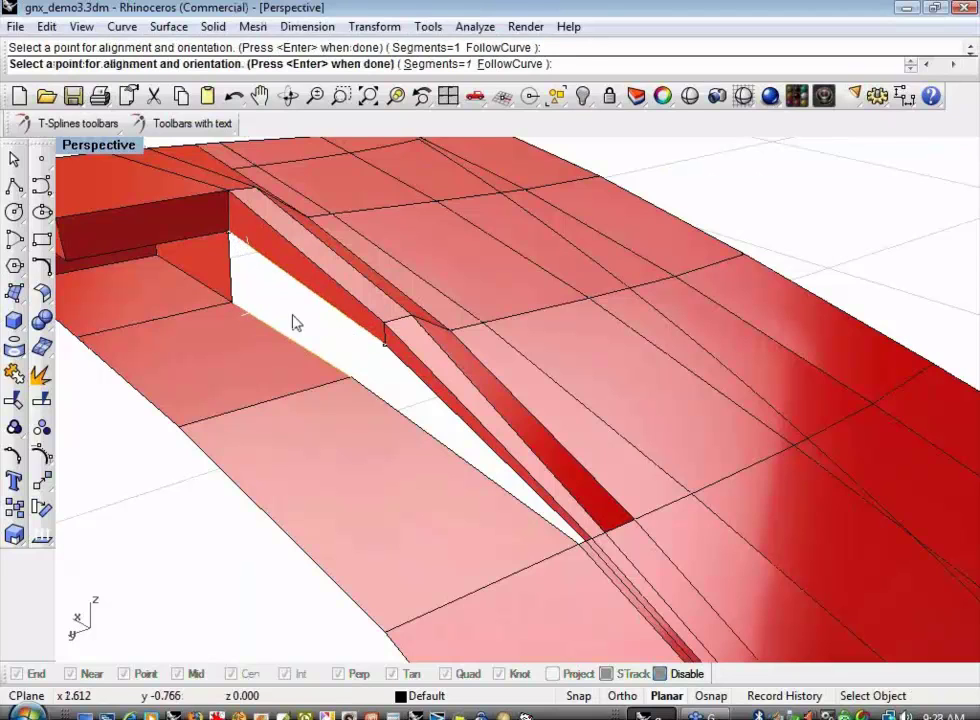
key("Return")
- Bridge the front section of the scoop floor's side edge to the lip's lower edge with one segment, closing the side gap
right_click_drag(291, 322, 322, 326)
key("Return")
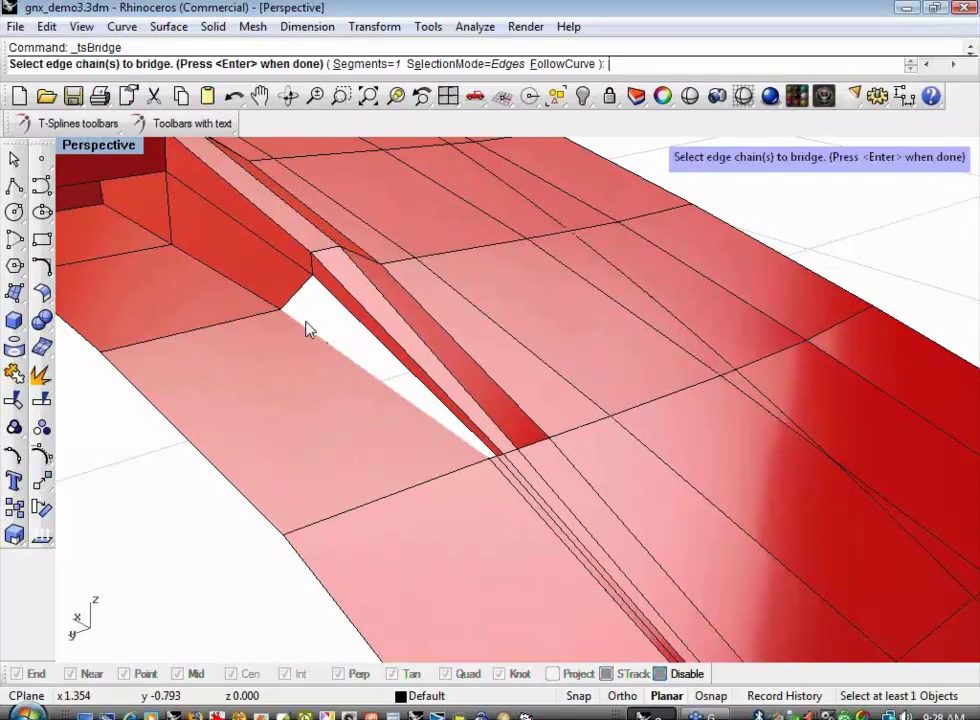
left_click(307, 330)
key("Return")
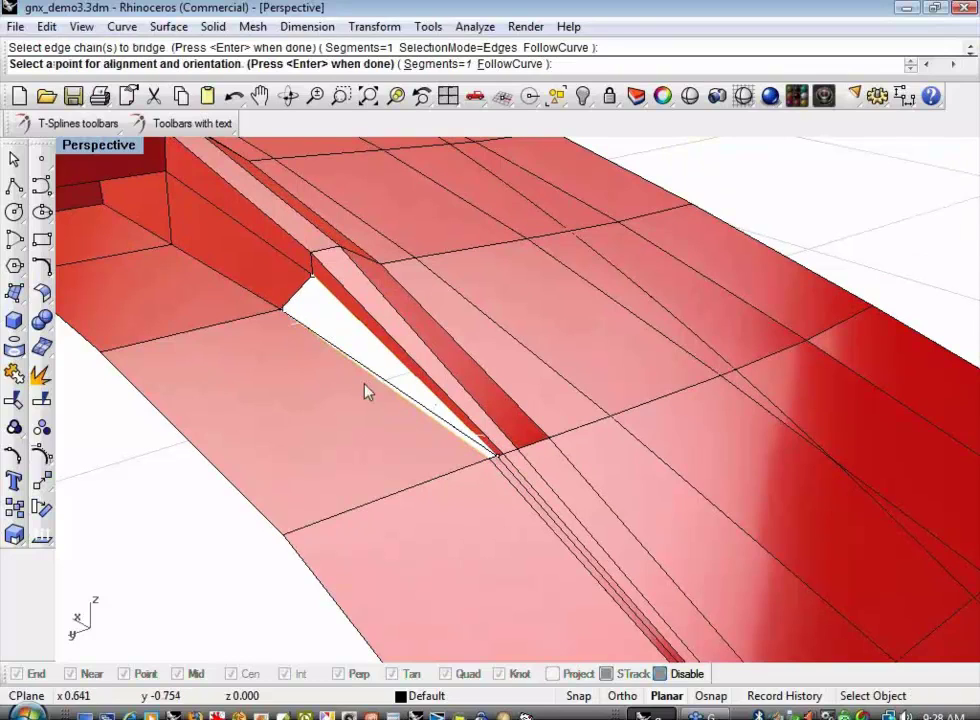
left_click(314, 284)
key("Return")
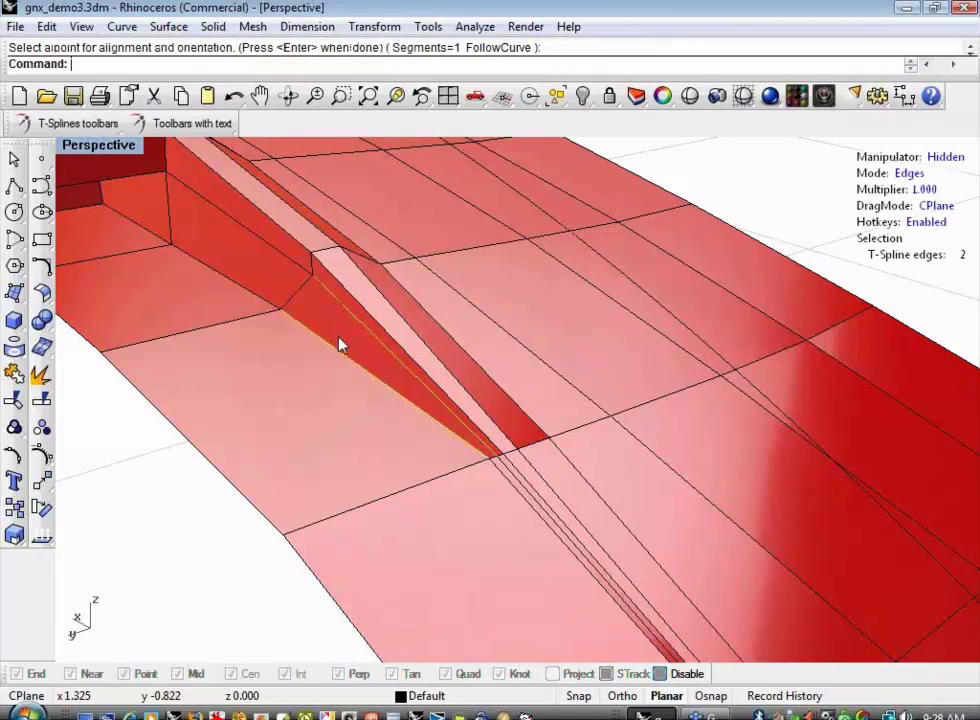
- Switch the half hood from box to smooth display and examine the joined scoop walls
scroll(345, 355, "down", 8)
scroll(311, 486, "up", 6)
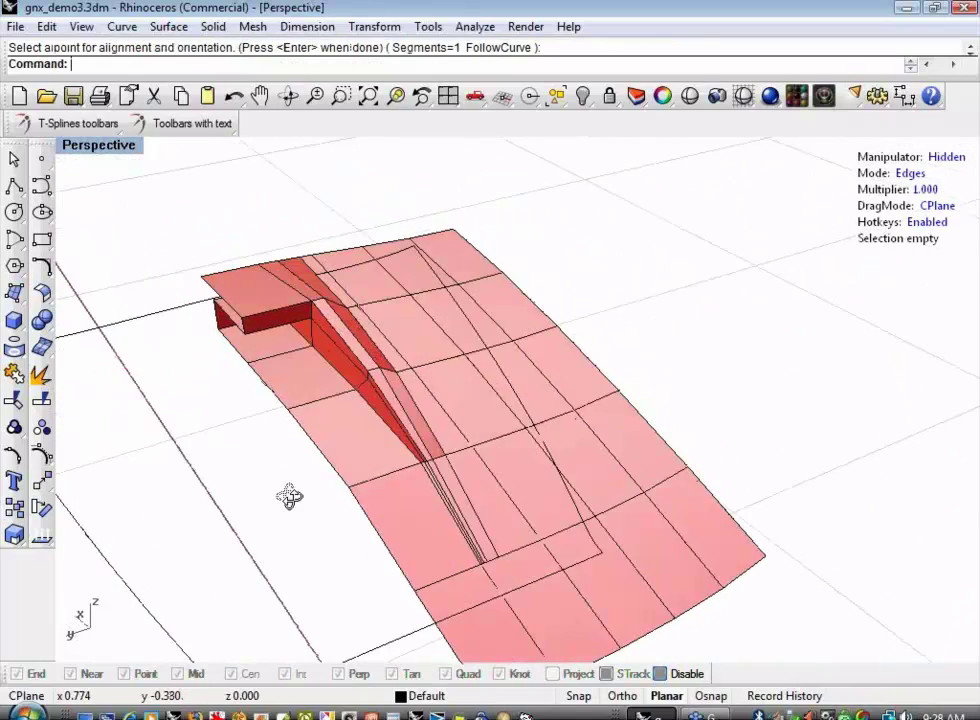
right_click_drag(321, 374, 605, 400)
scroll(605, 400, "down", 4)
scroll(605, 400, "up", 2)
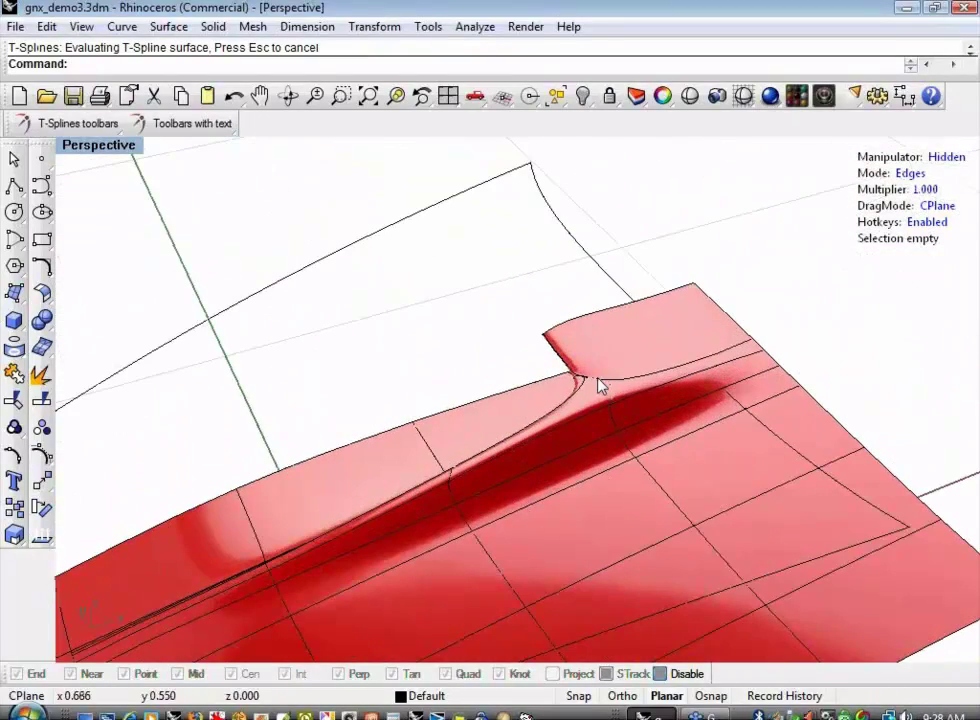
right_click_drag(494, 437, 418, 352)
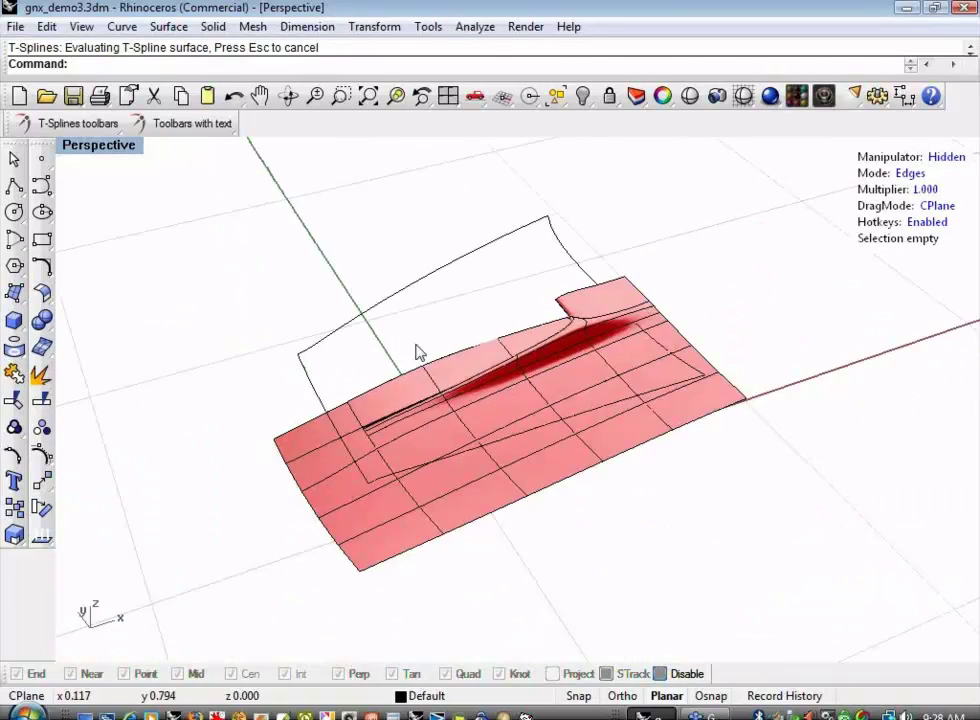
- Make the half hood T-spline uniform
scroll(440, 330, "up", 5)
left_click(190, 123)
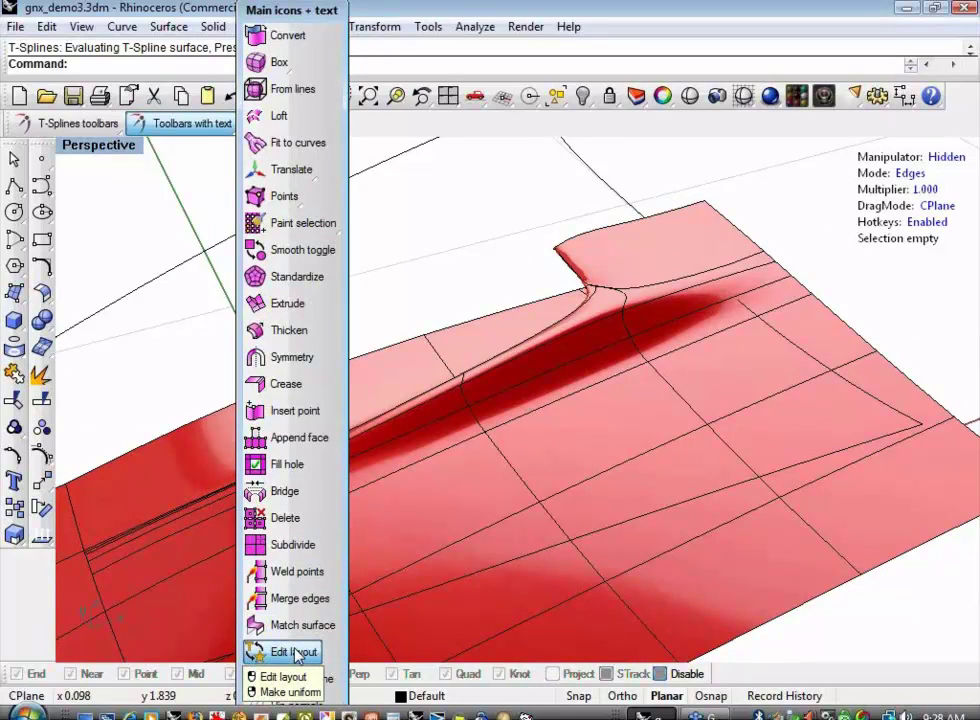
right_click(296, 655)
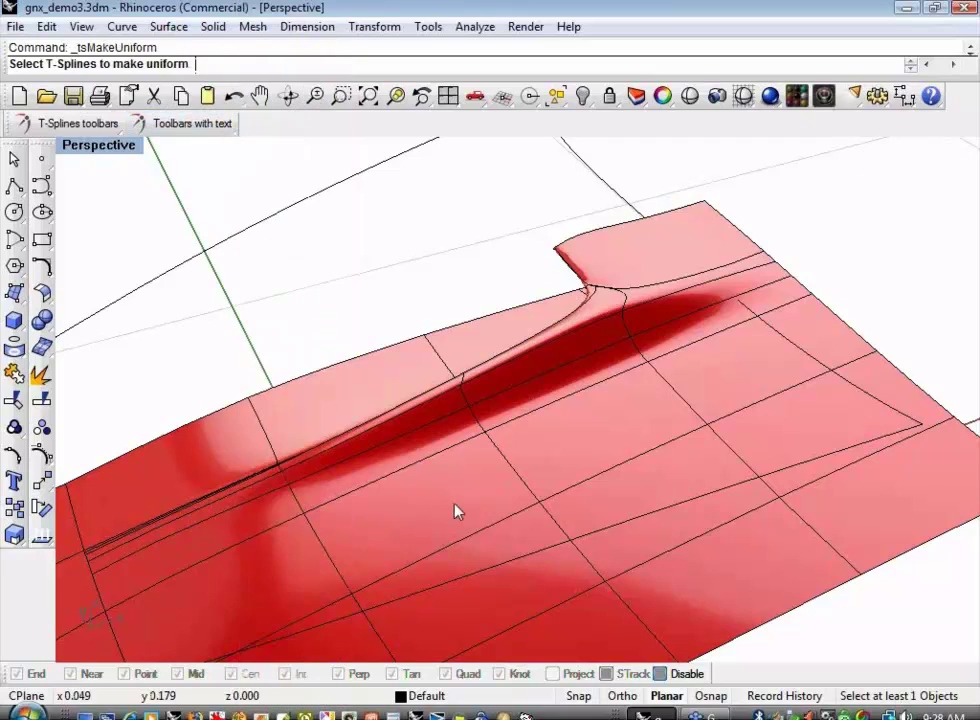
left_click(462, 489)
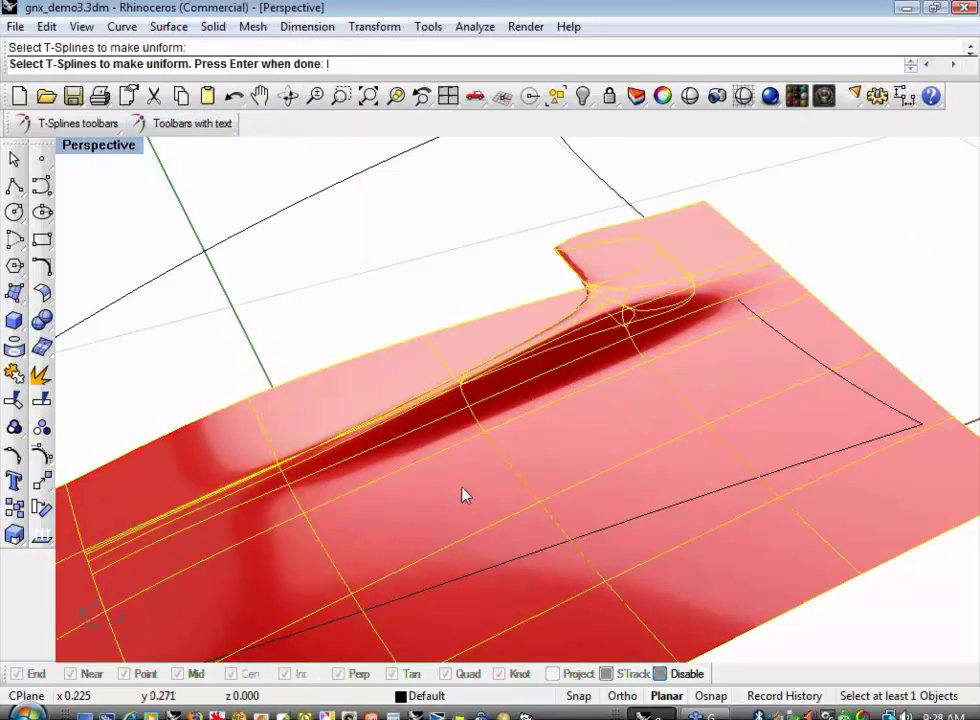
key("Return")
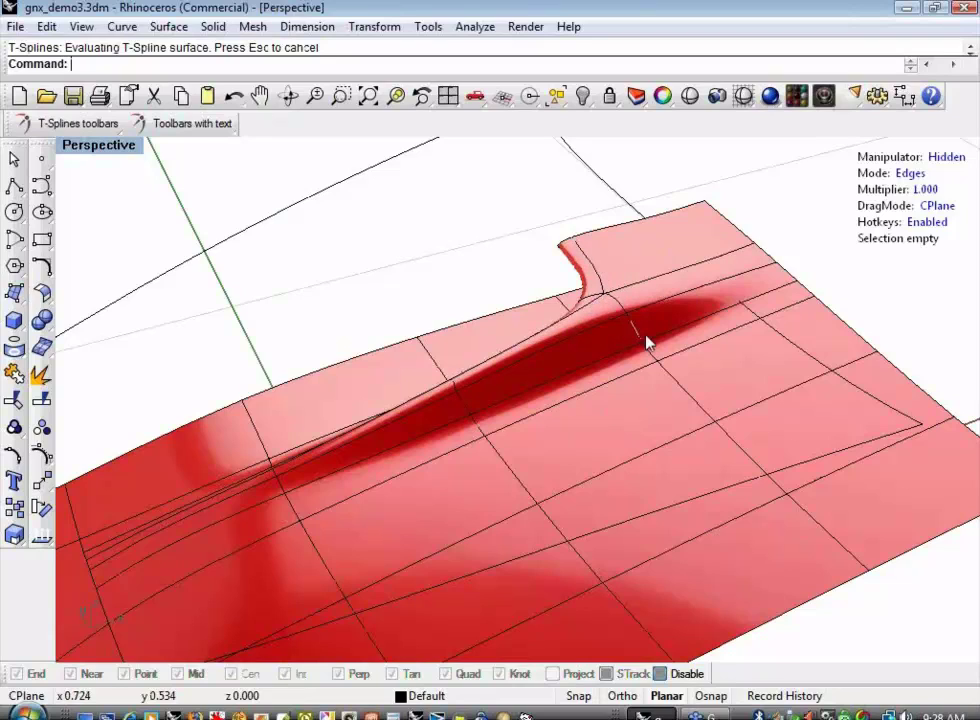
- Apply Symmetry to the half hood T-spline to mirror it across the centreline into a full hood
right_click_drag(234, 525, 433, 383)
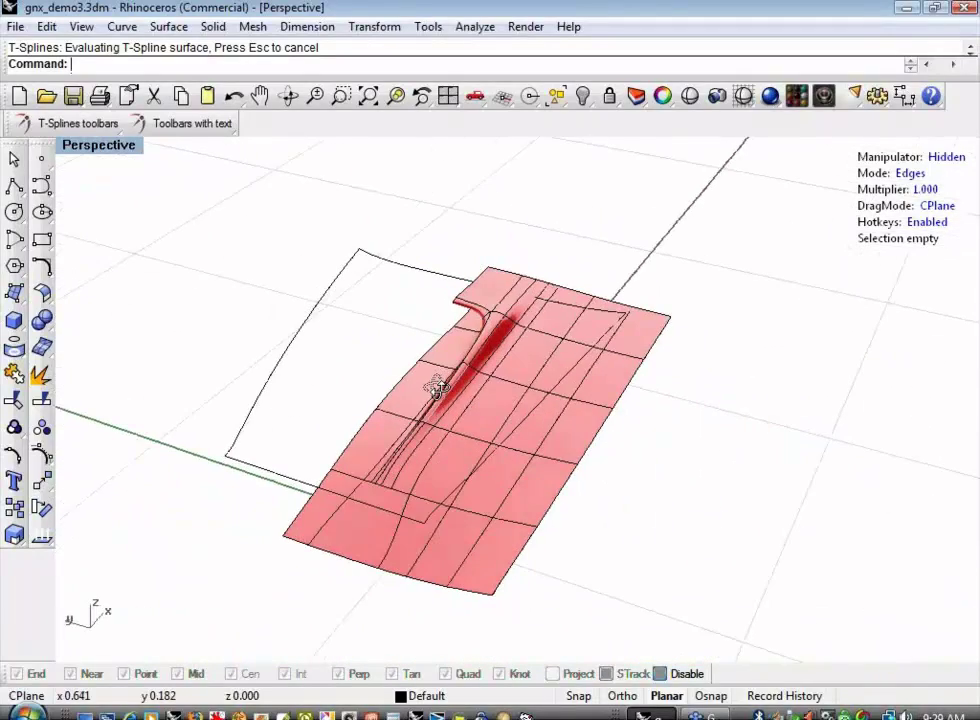
left_click(191, 128)
left_click(286, 357)
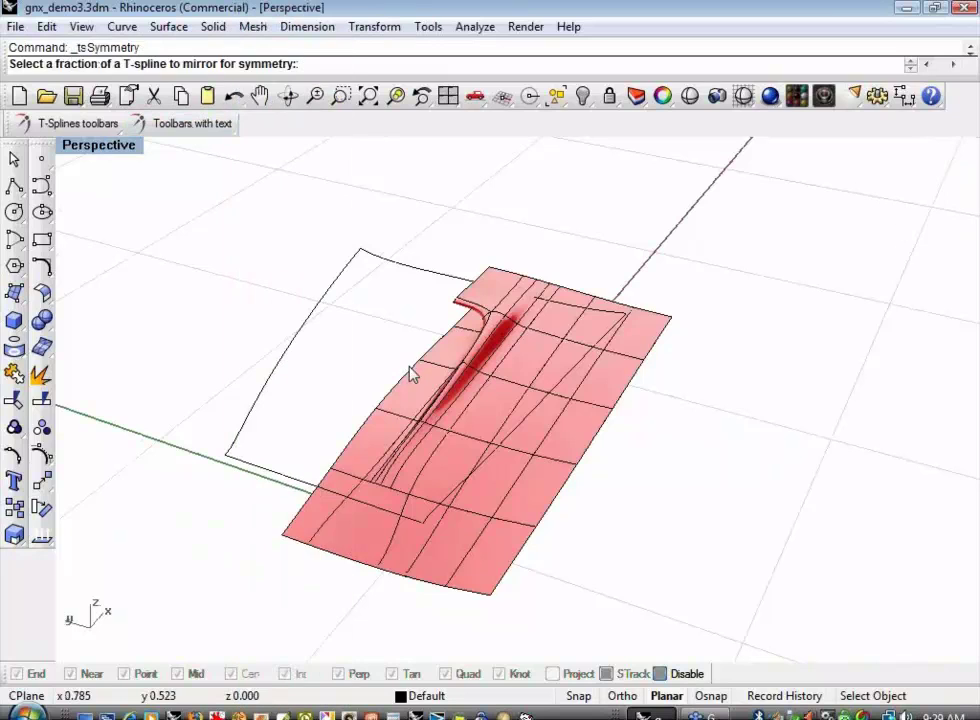
left_click(404, 373)
key("Return")
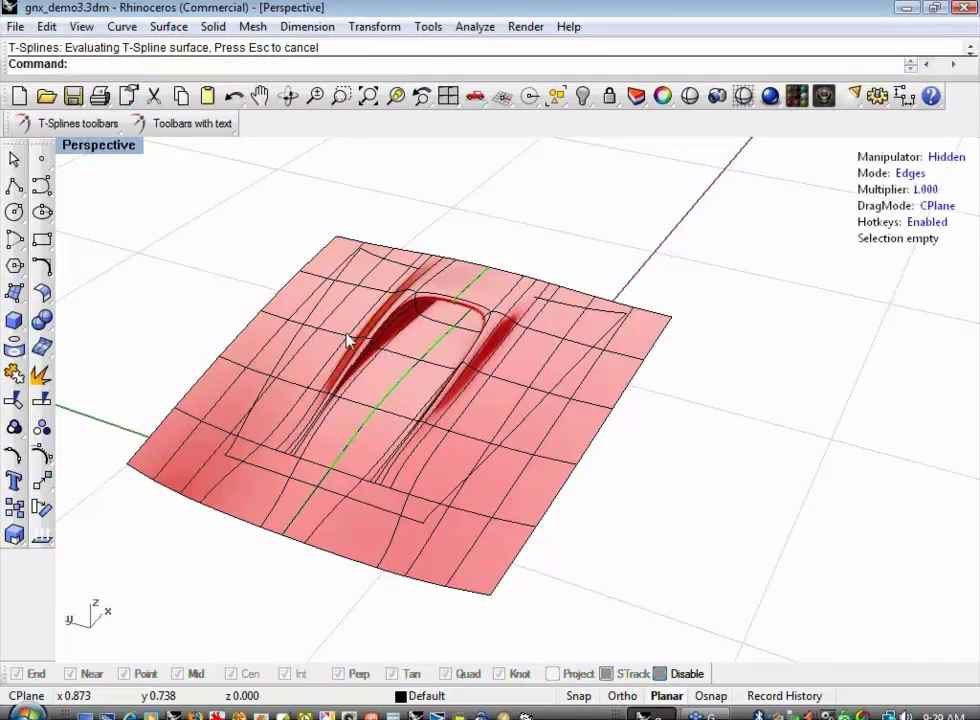
- Preview the full hood shaded without wires and examine the scoop's opening and outer flanks from several angles
right_click_drag(330, 356, 354, 357)
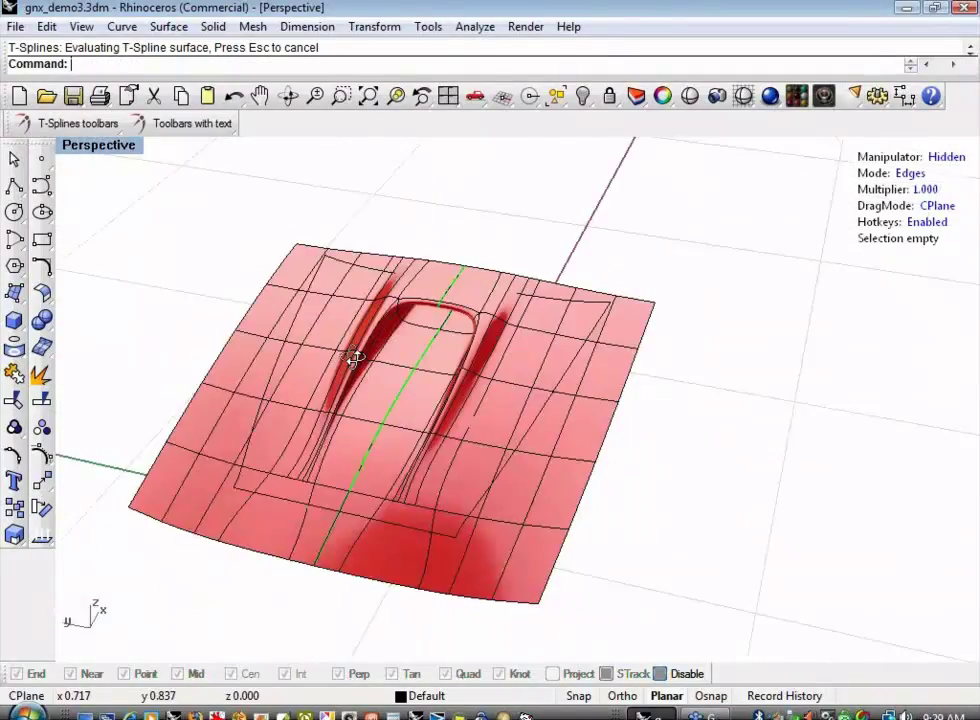
scroll(507, 391, "up", 5)
mouse_move(507, 391)
right_mouse_down()
mouse_move(328, 357)
mouse_move(273, 426)
mouse_move(279, 475)
mouse_move(386, 366)
right_mouse_up()
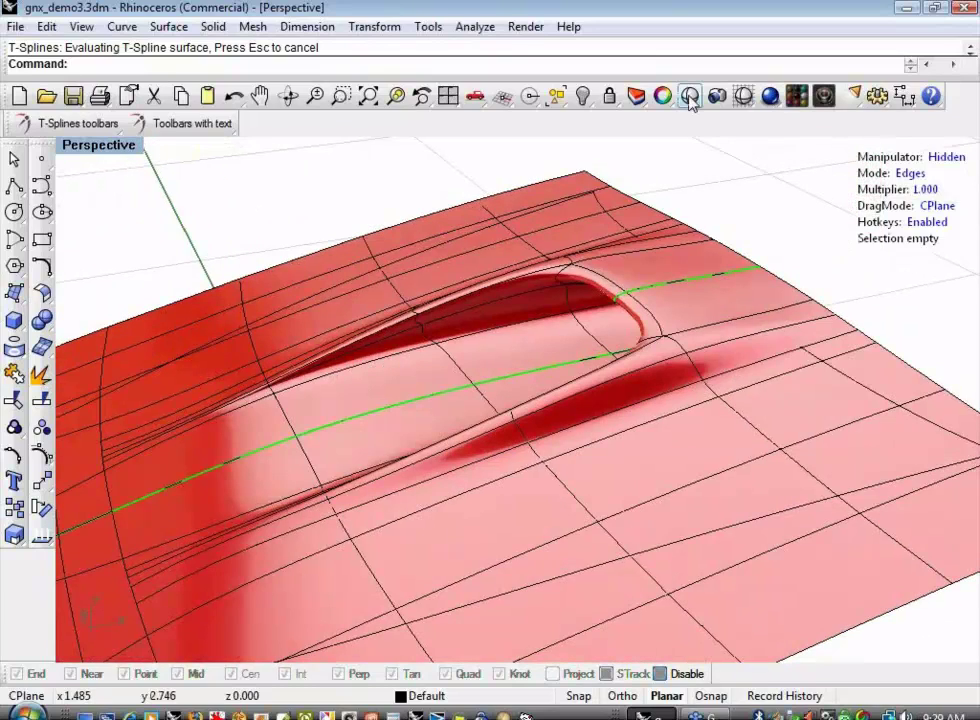
left_click(690, 96)
right_click_drag(547, 291, 411, 401)
scroll(703, 439, "up", 6)
right_click_drag(703, 439, 594, 426)
scroll(663, 442, "up", 5)
right_click(776, 214)
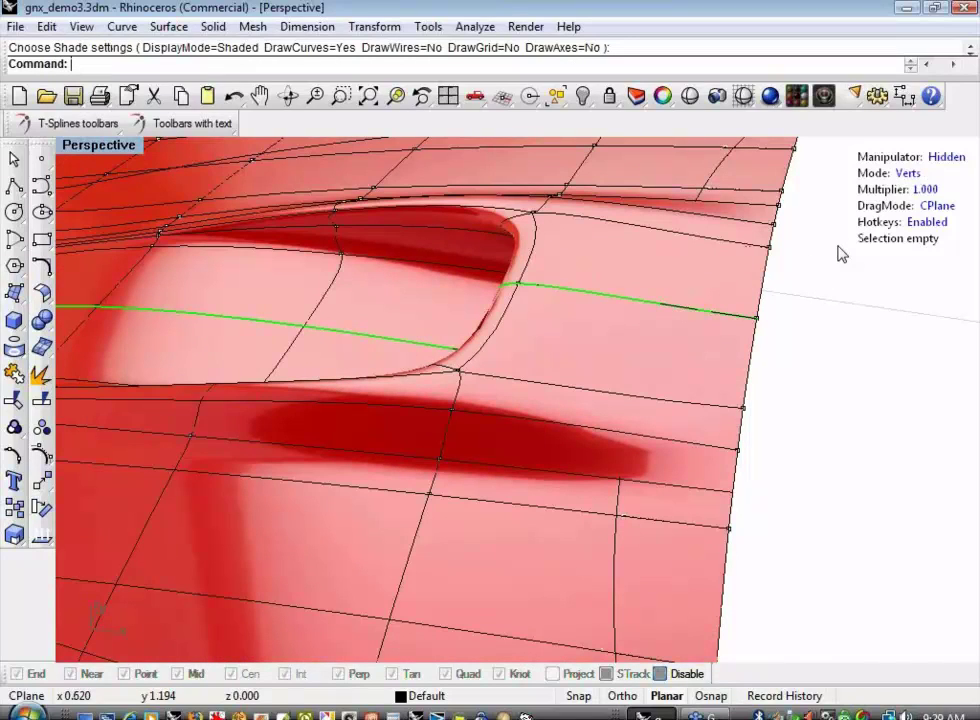
- Lower the vertex just outside the scoop opening's rear corner slightly along the vertical axis
mouse_move(797, 365)
right_mouse_down()
mouse_move(792, 373)
mouse_move(822, 402)
mouse_move(822, 418)
mouse_move(795, 412)
right_mouse_up()
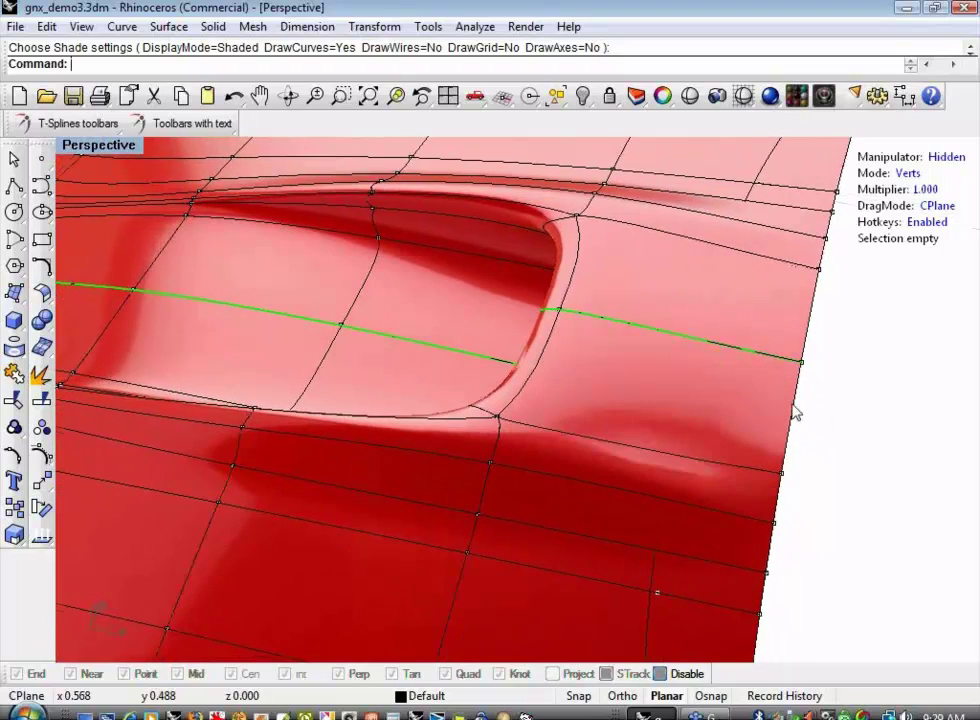
left_click(492, 462)
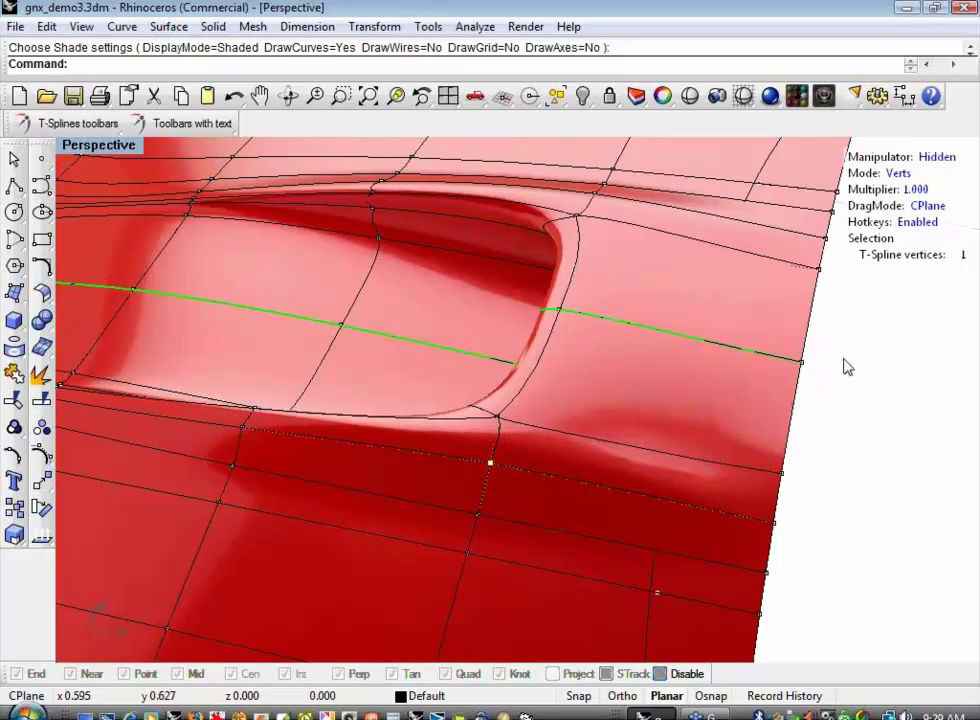
key("w")
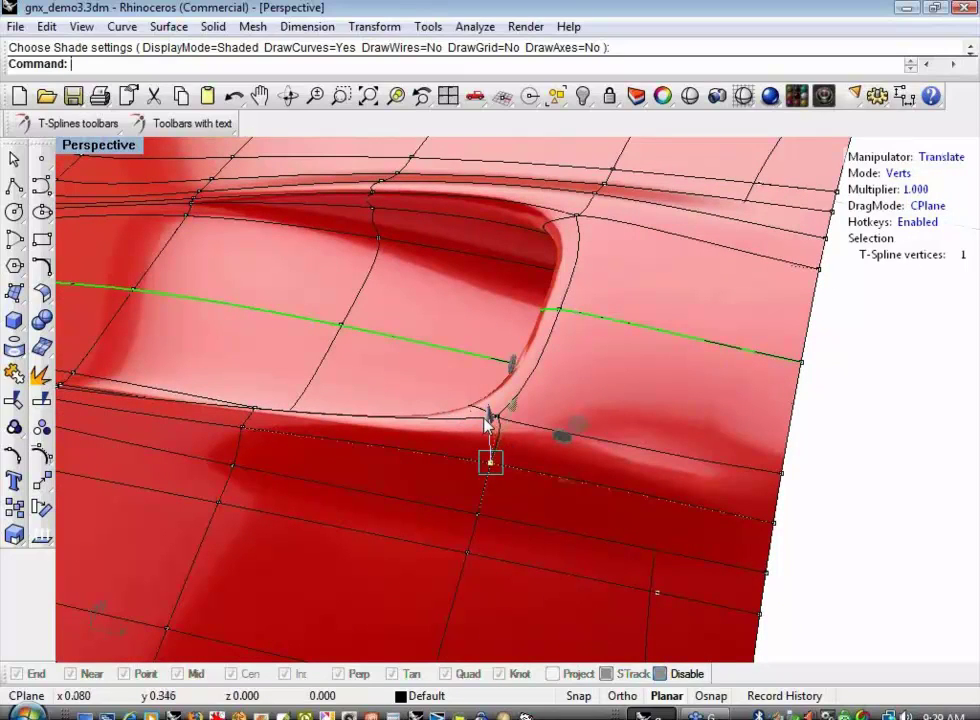
left_click_drag(486, 426, 482, 457)
- Move the inner floor's rear edge beside the centreline far straight down to deepen the back of the scoop
right_click_drag(860, 455, 797, 451)
right_click_drag(797, 451, 693, 473)
scroll(422, 377, "up", 3)
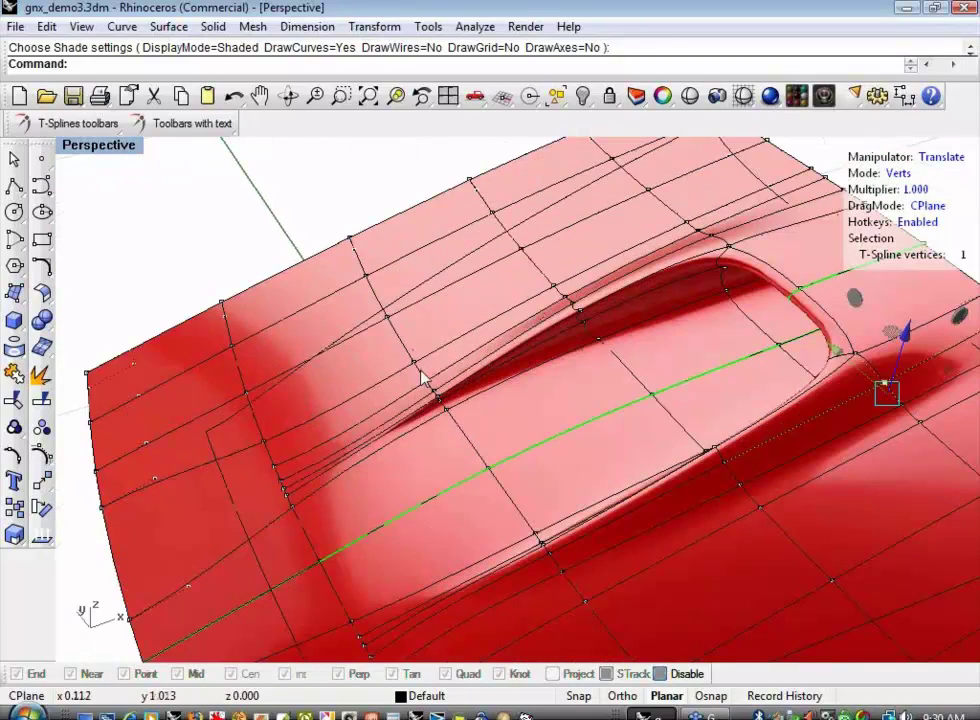
right_click_drag(422, 377, 490, 330)
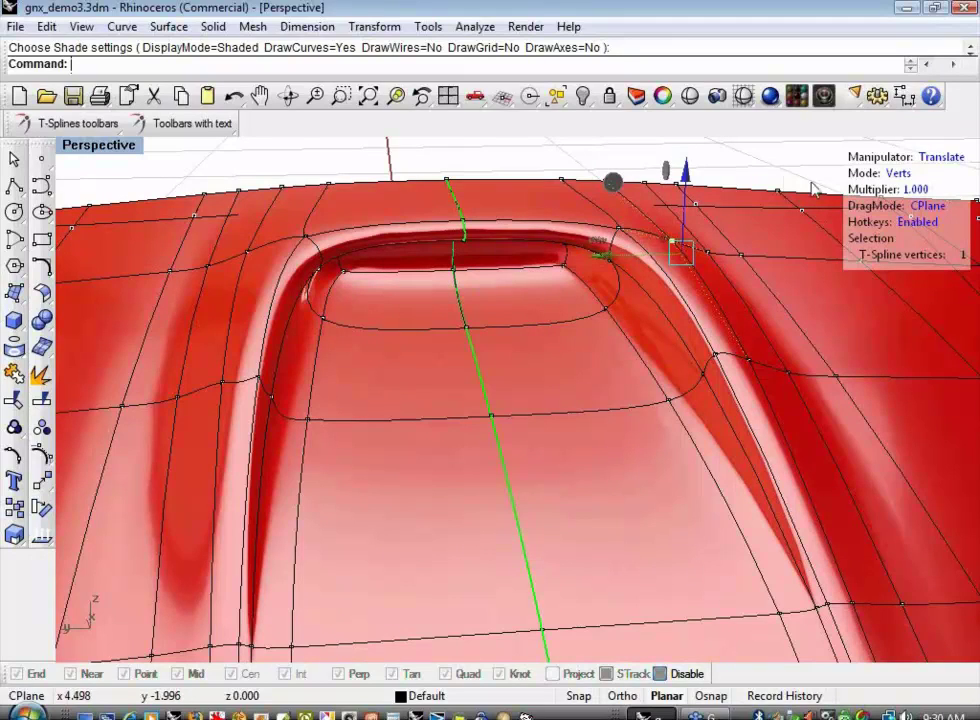
left_click(898, 176)
left_click(504, 257)
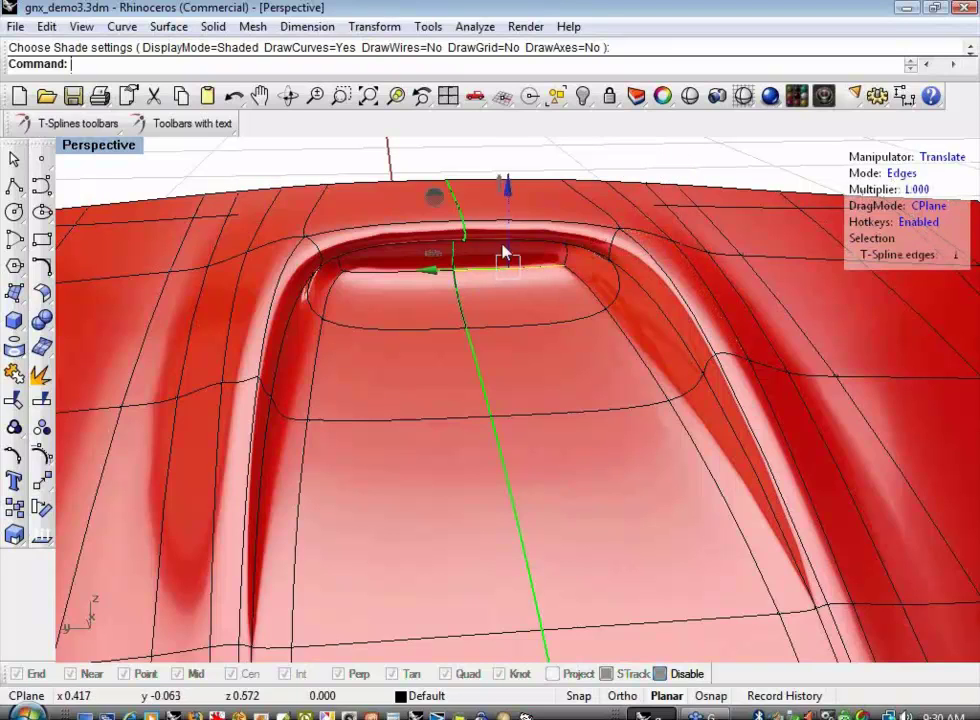
left_click(511, 212)
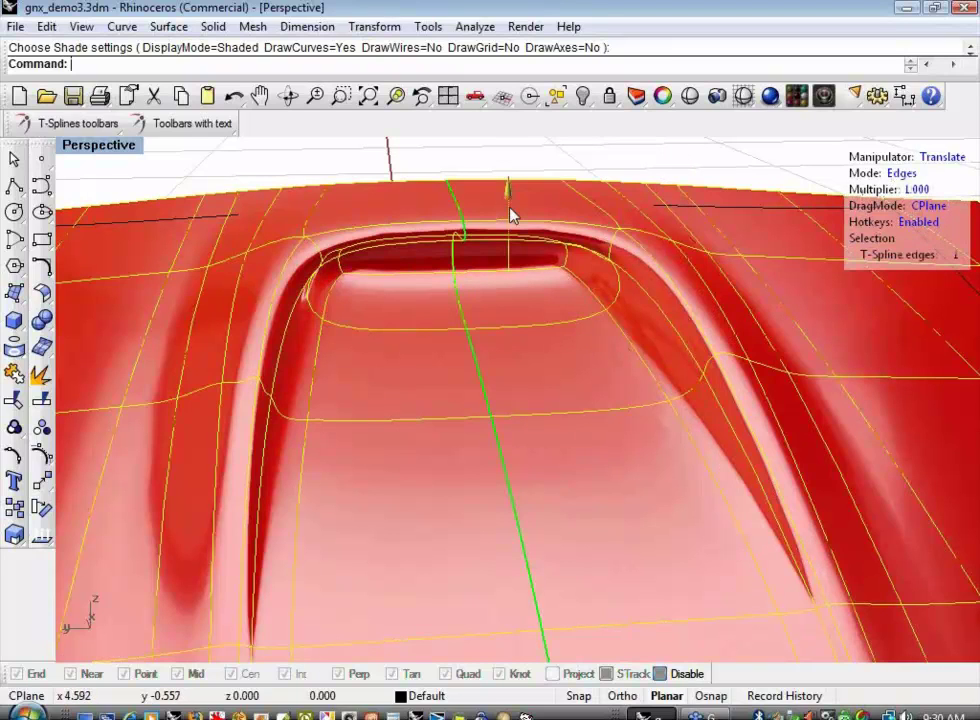
left_click_drag(510, 215, 512, 446)
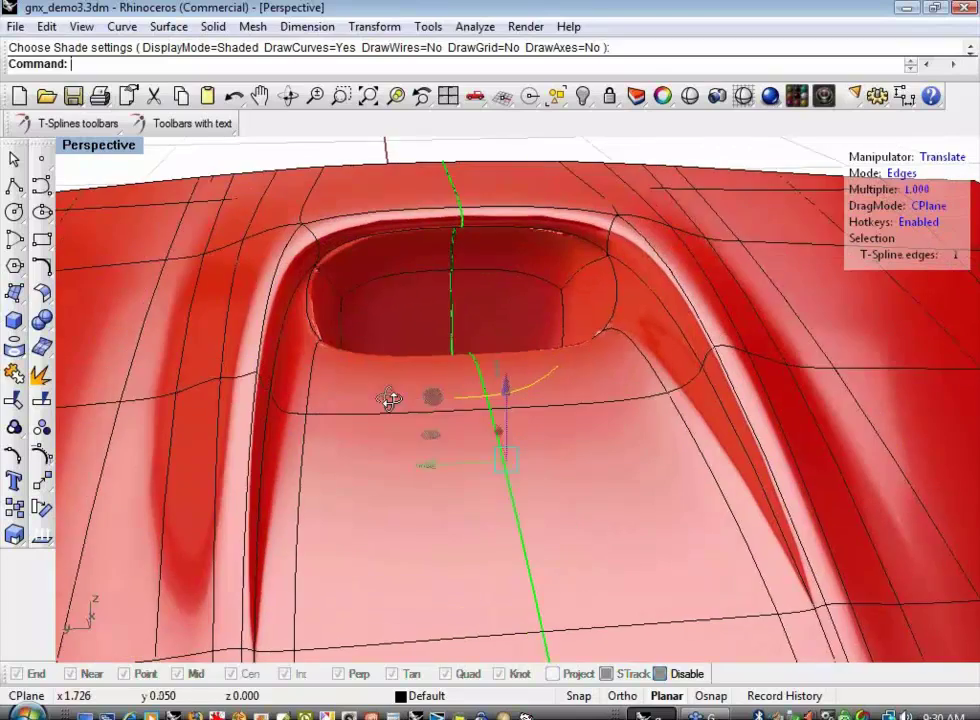
- Shift the lowered rear edge of the scoop floor lengthwise towards the opening's narrow front end
right_click_drag(389, 399, 241, 378)
left_click(168, 380)
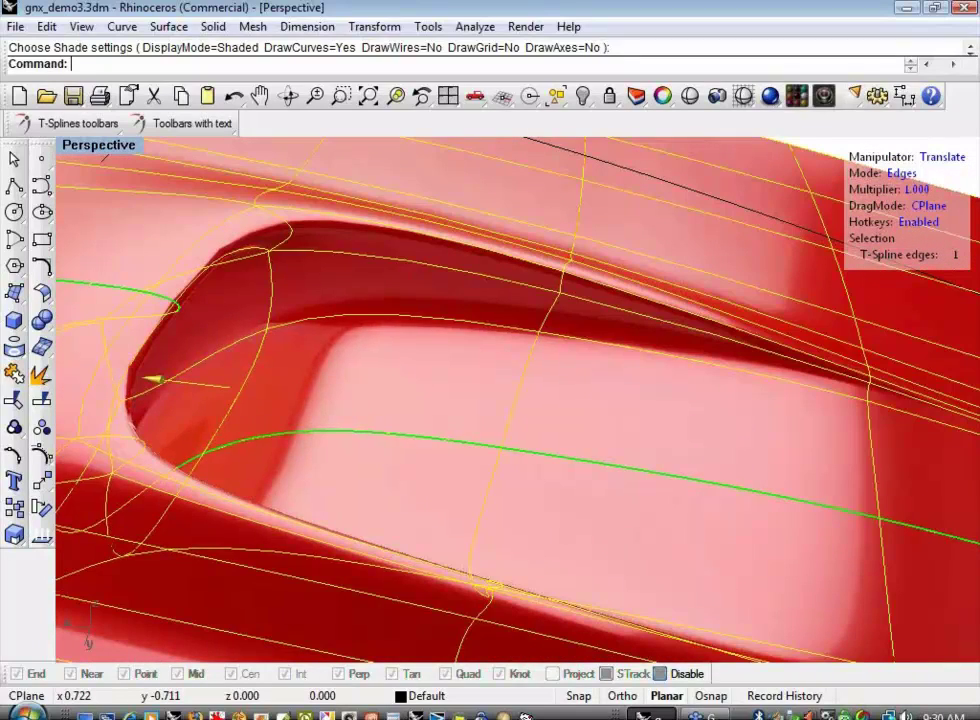
right_click_drag(136, 365, 389, 422)
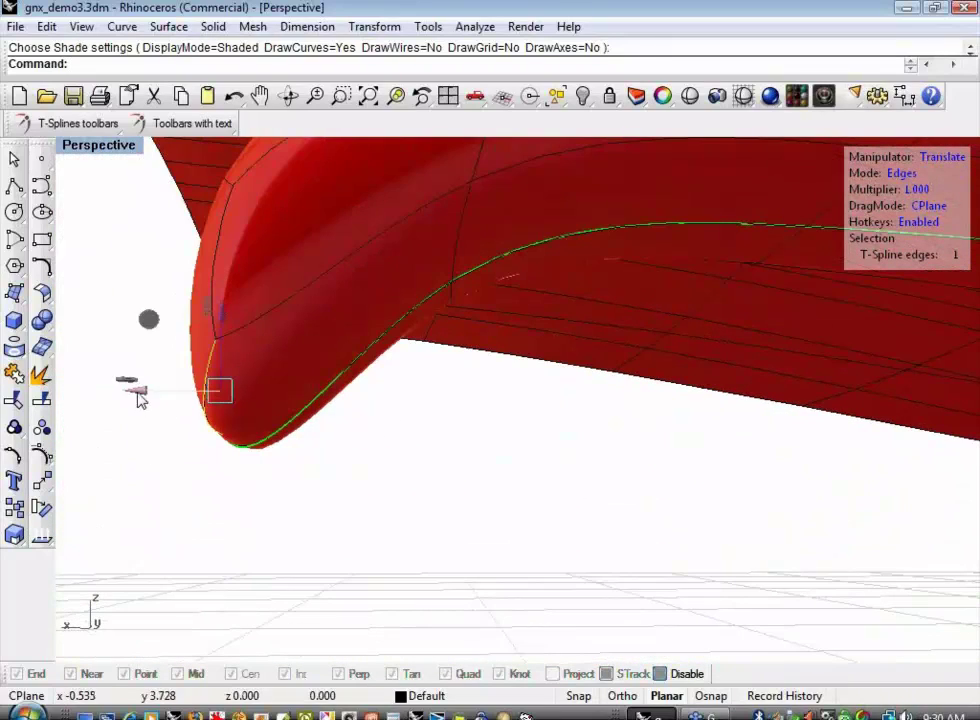
left_click_drag(140, 398, 515, 478)
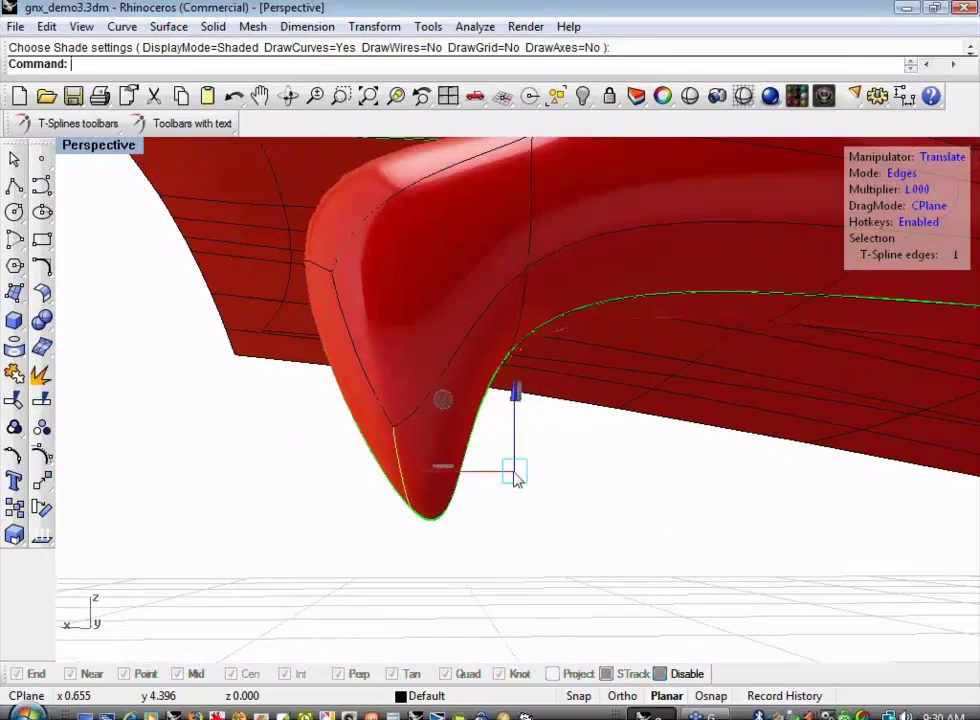
- Examine the deepened scoop from below, and preview the whole hood shaded without wires from above
right_click_drag(308, 343, 365, 374)
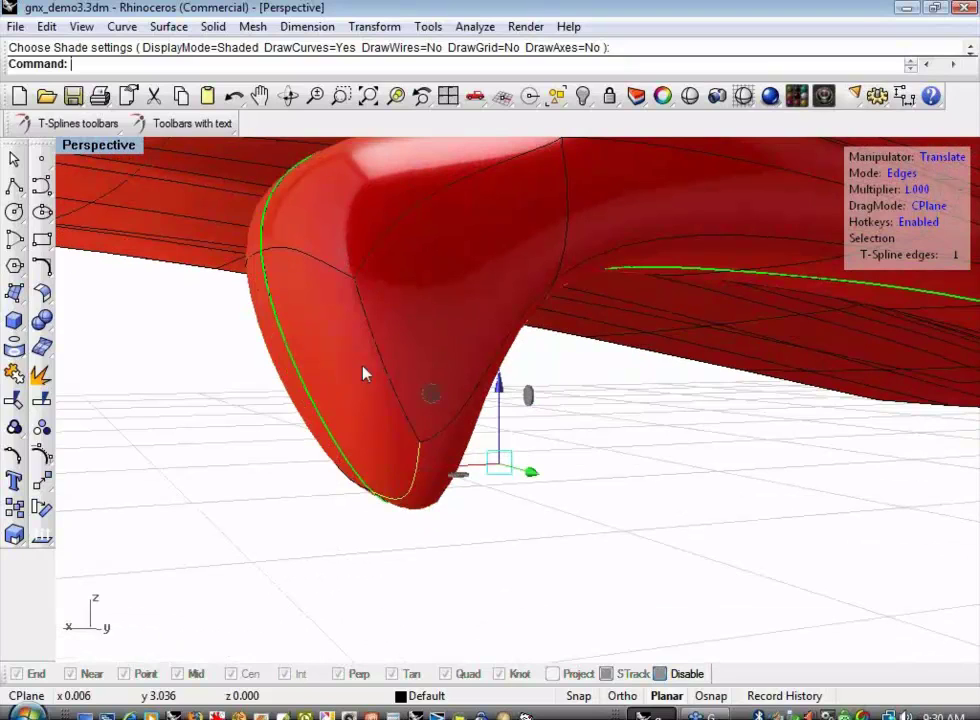
right_click_drag(365, 374, 560, 380)
left_click(690, 95)
mouse_move(660, 240)
right_mouse_down()
mouse_move(652, 267)
mouse_move(550, 290)
mouse_move(444, 326)
mouse_move(440, 337)
mouse_move(343, 302)
mouse_move(343, 311)
mouse_move(361, 306)
right_mouse_up()
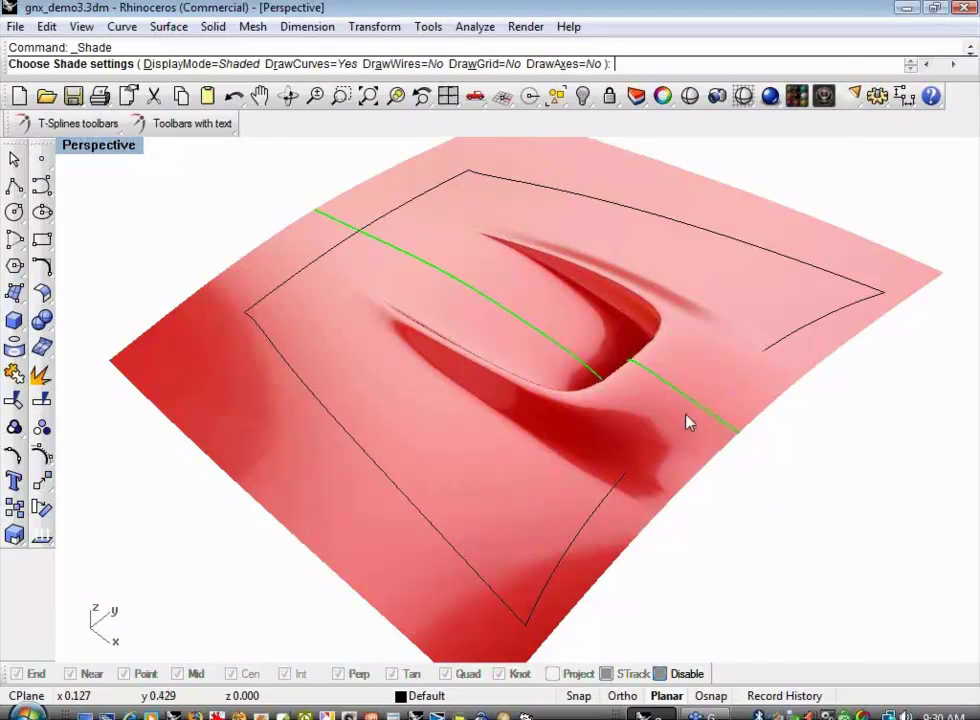
right_click_drag(573, 427, 558, 498)
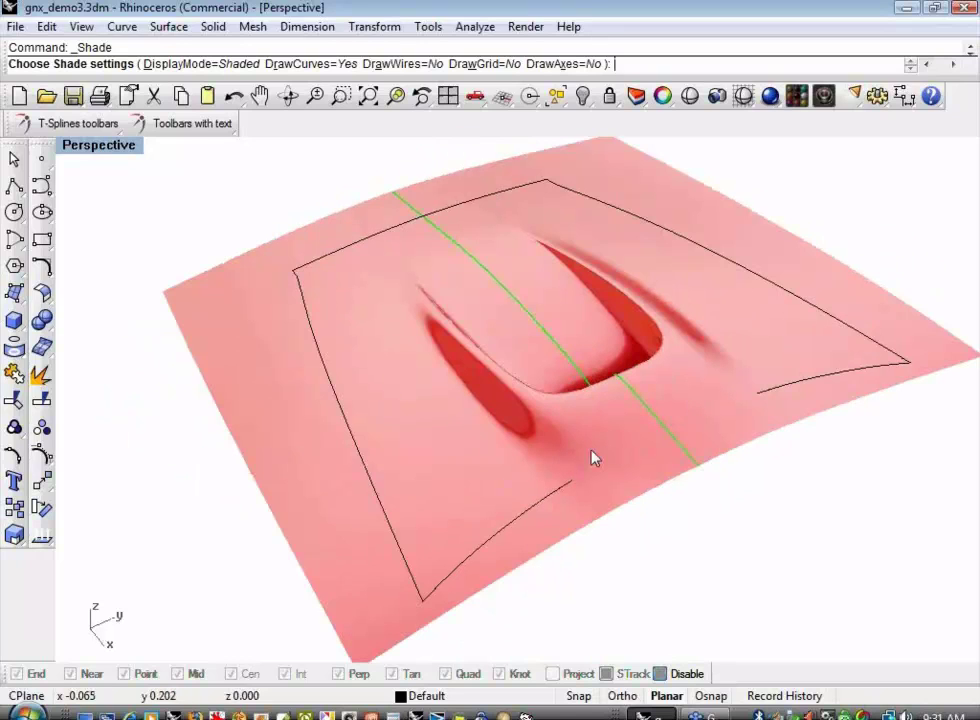
- Shift the lengthwise edge just outside the scoop opening's long side crosswise to reshape the flank
right_click_drag(392, 390, 591, 346)
key("Return")
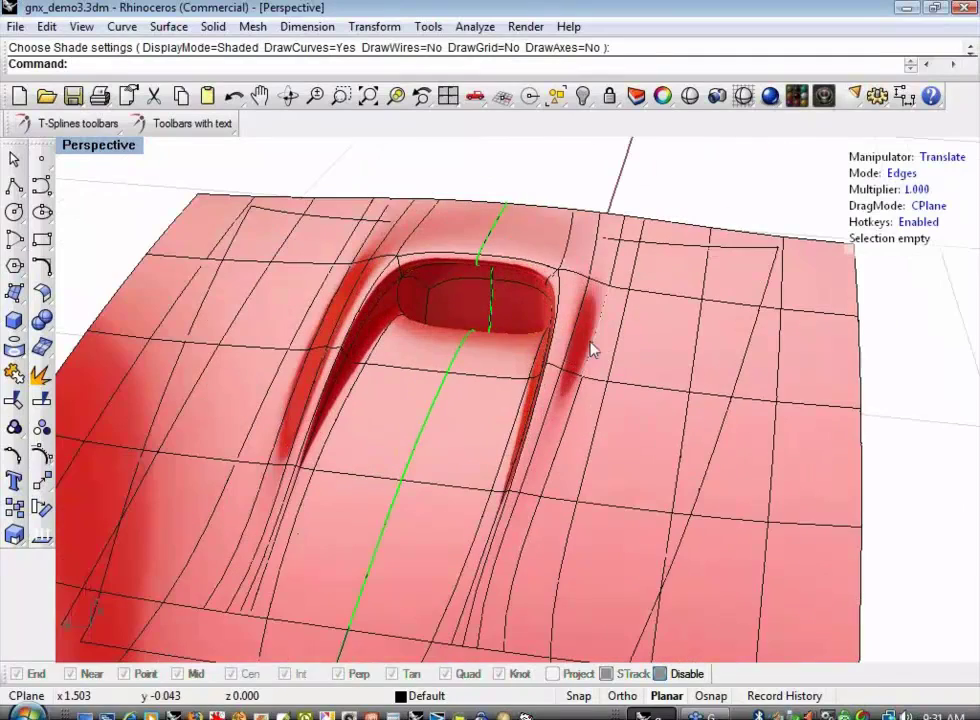
left_click(558, 390)
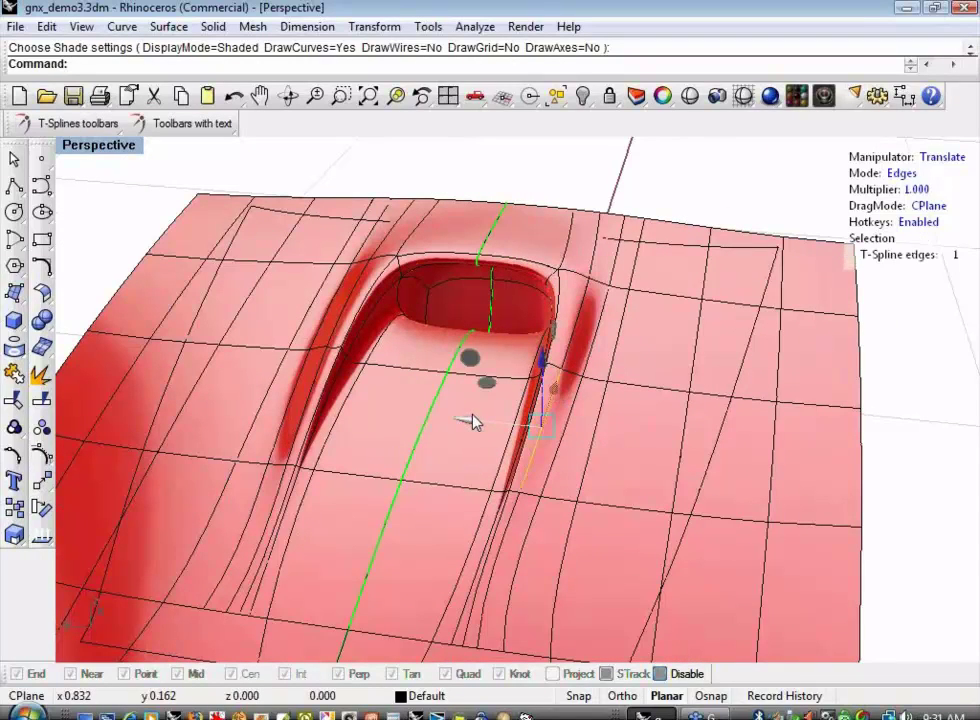
left_click(475, 421)
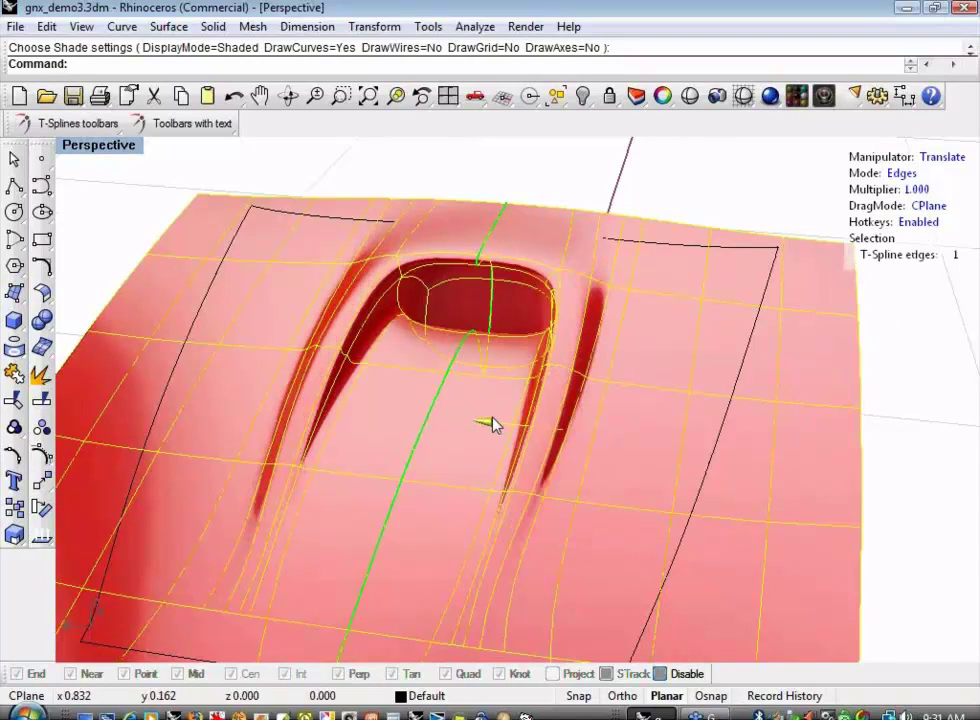
left_click_drag(492, 422, 464, 418)
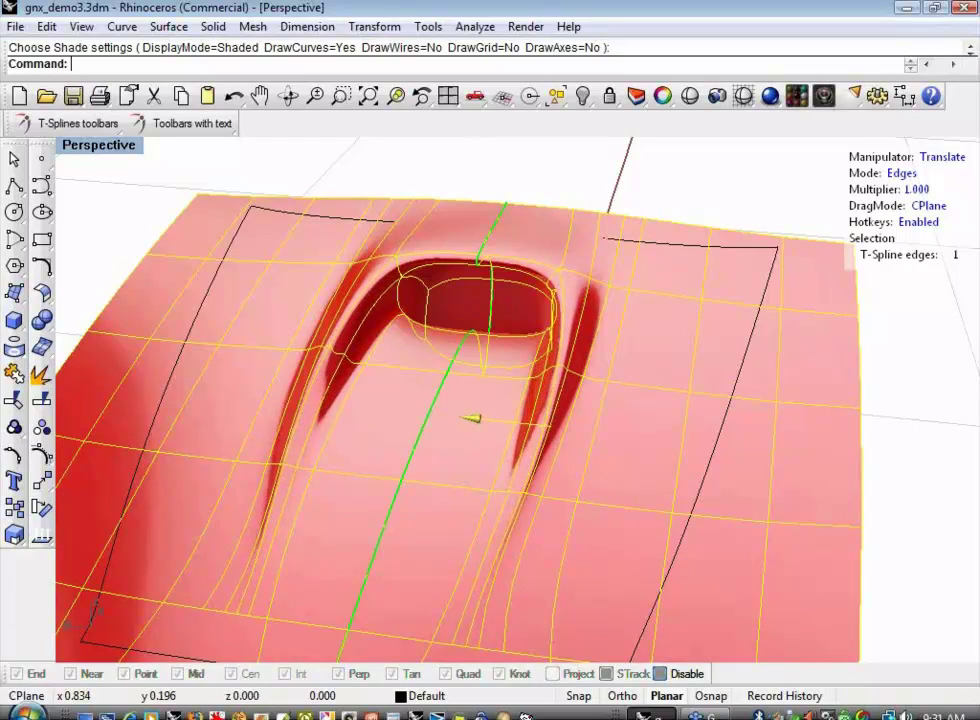
- Nudge the adjoining inner edge along the scoop's side rim slightly towards the centreline
left_click(537, 407)
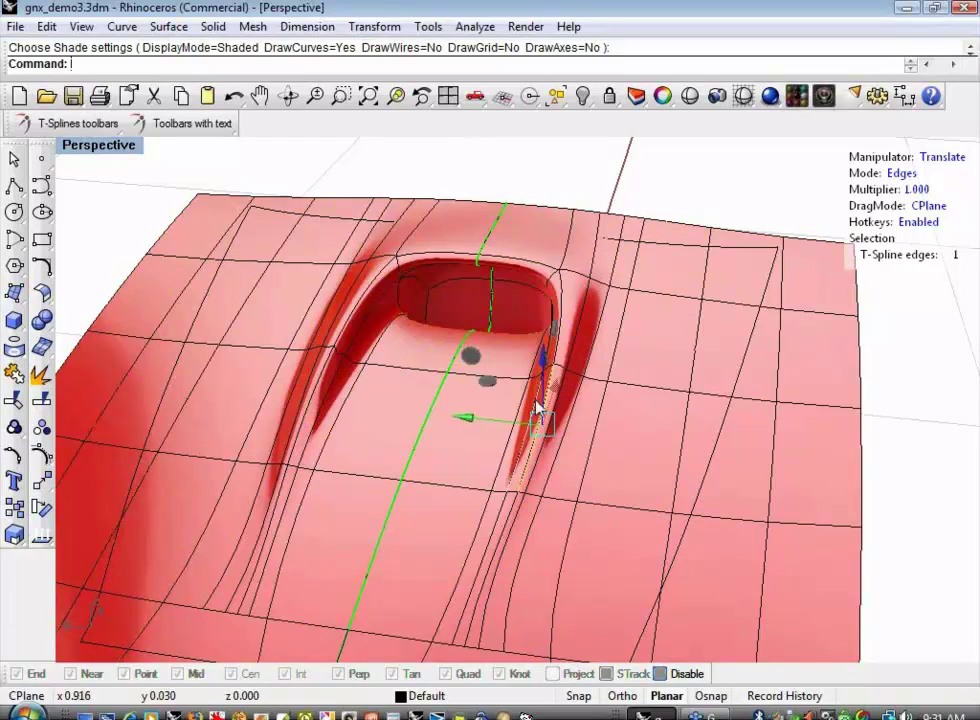
left_click(455, 422)
left_click_drag(463, 427, 457, 428)
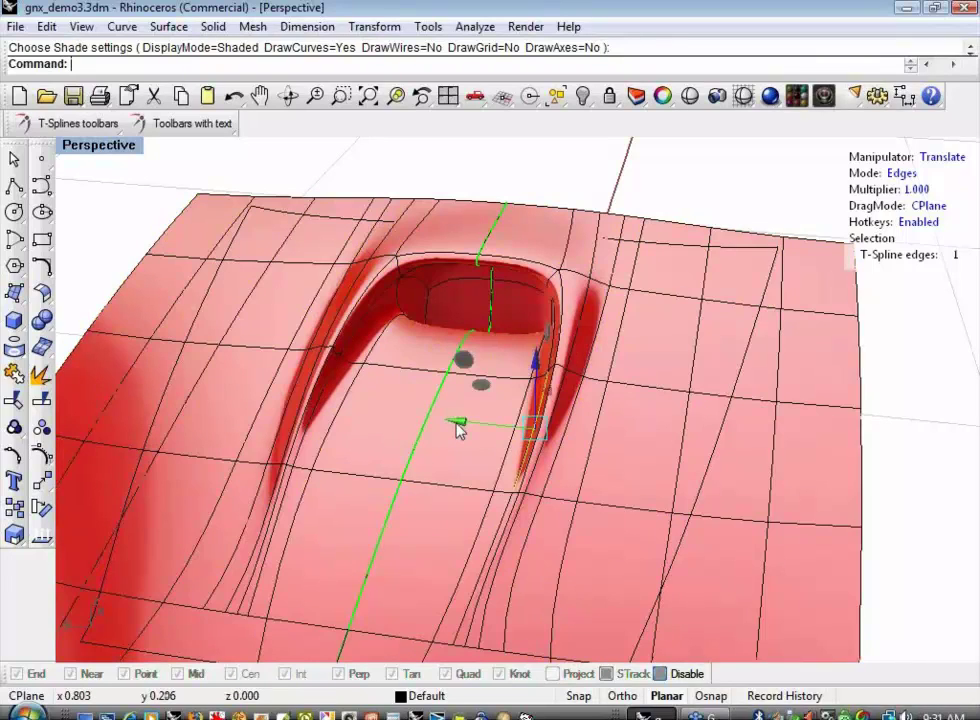
- Nudge the rim edge near the scoop's rear corner and the neighbouring side edge slightly away from the centreline
left_click(480, 318)
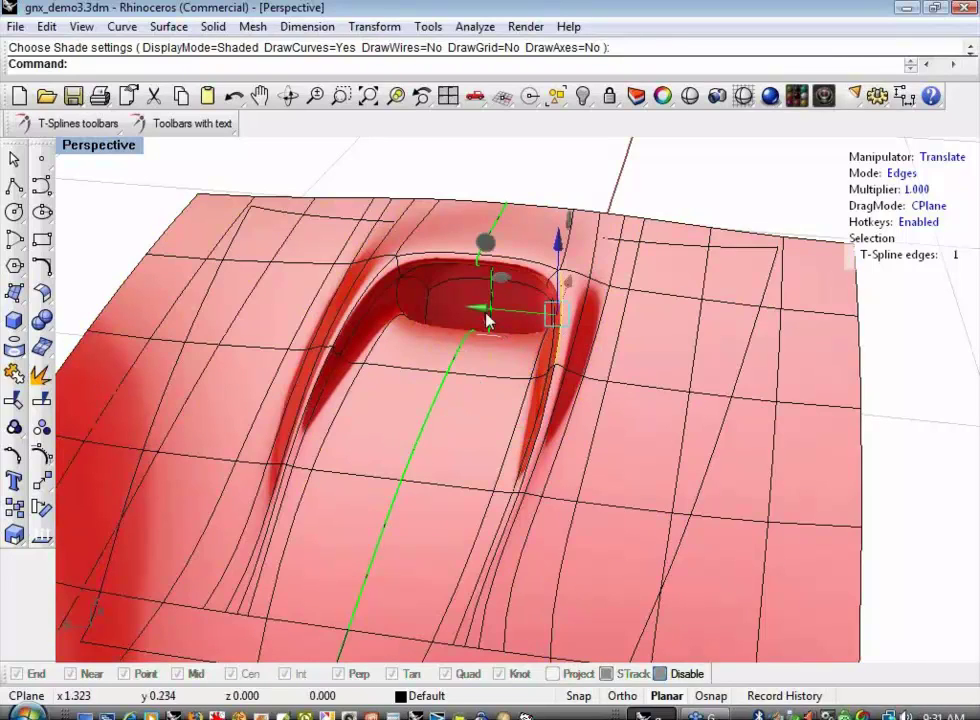
left_click_drag(486, 322, 490, 316)
left_click(481, 422)
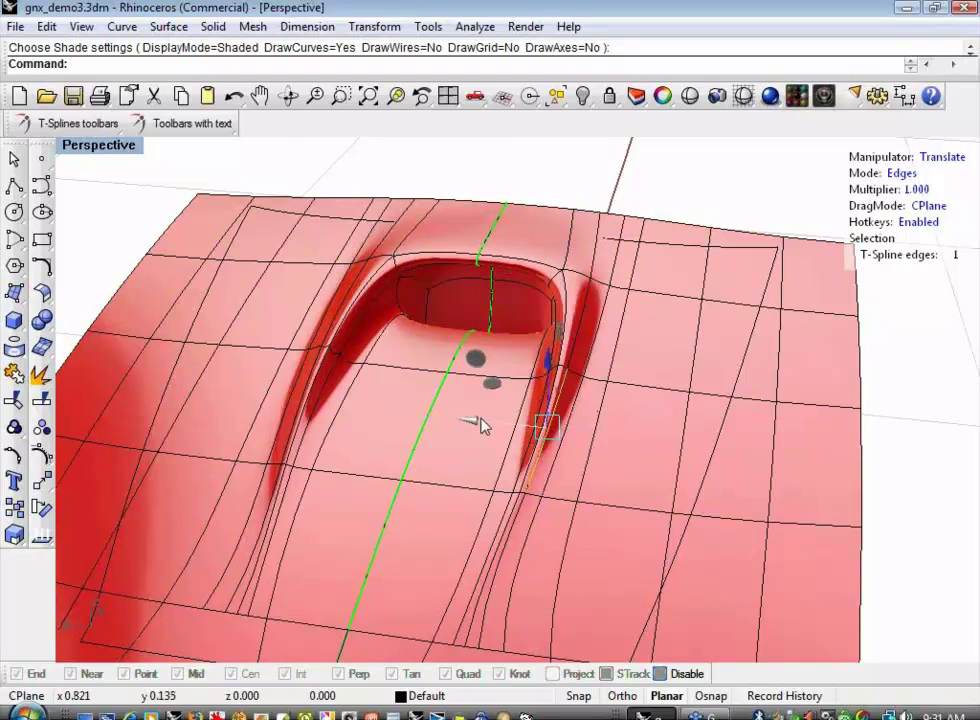
left_click_drag(481, 422, 486, 431)
- Move the inner wall edge at the back of the scoop away from the centreline to widen its interior
right_click_drag(486, 431, 422, 376)
left_click(422, 376)
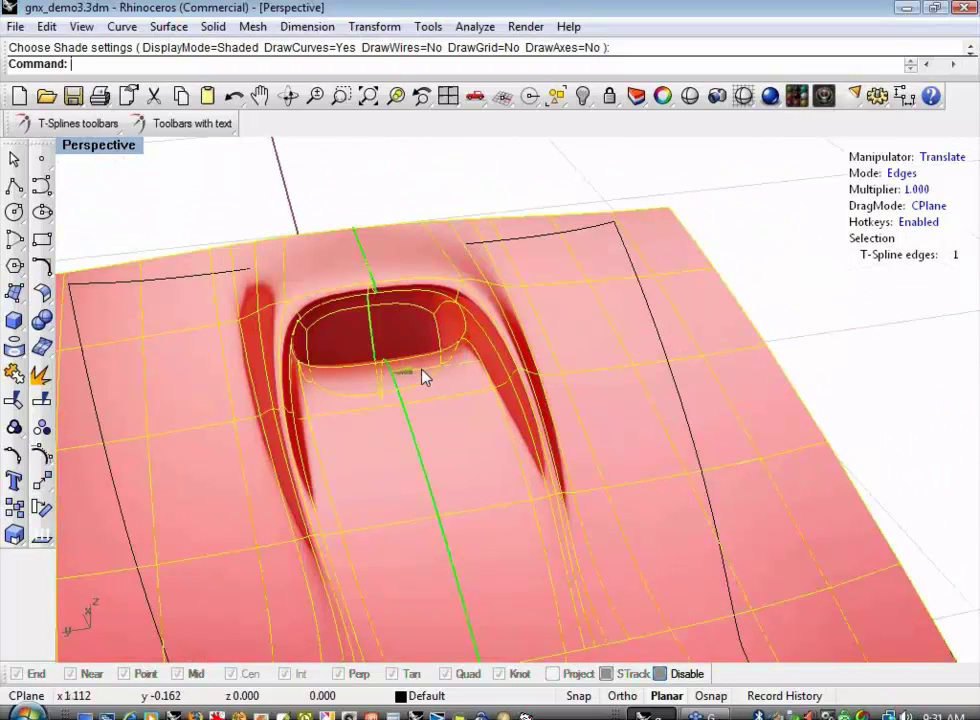
left_click_drag(422, 376, 450, 373)
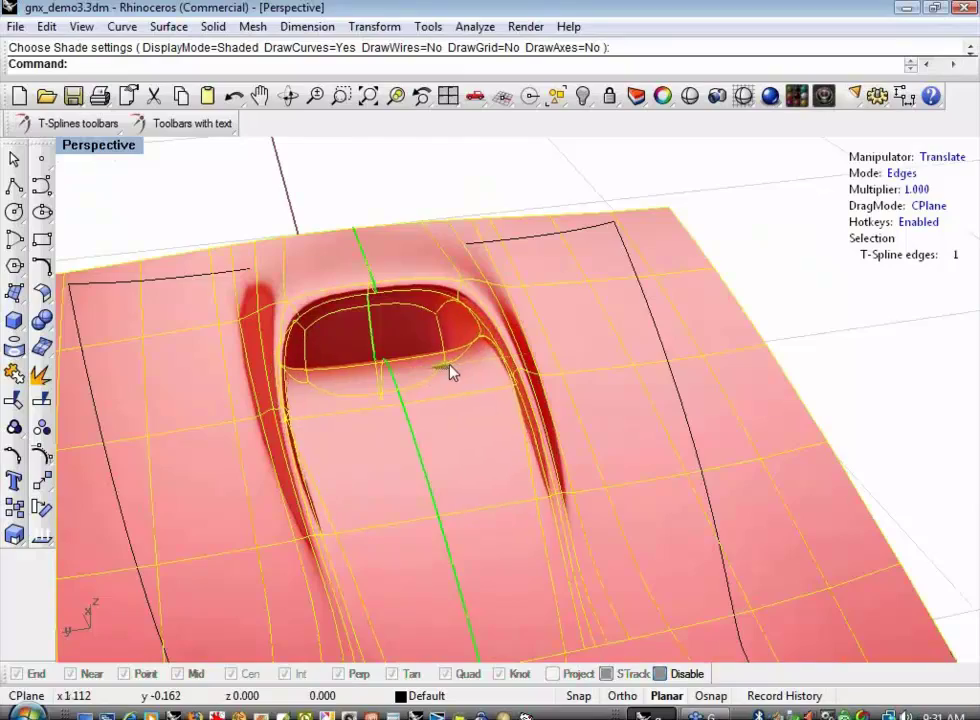
- Examine the hood's surface flow with zebra stripes, and remove the analysis from it
right_click_drag(450, 373, 435, 505)
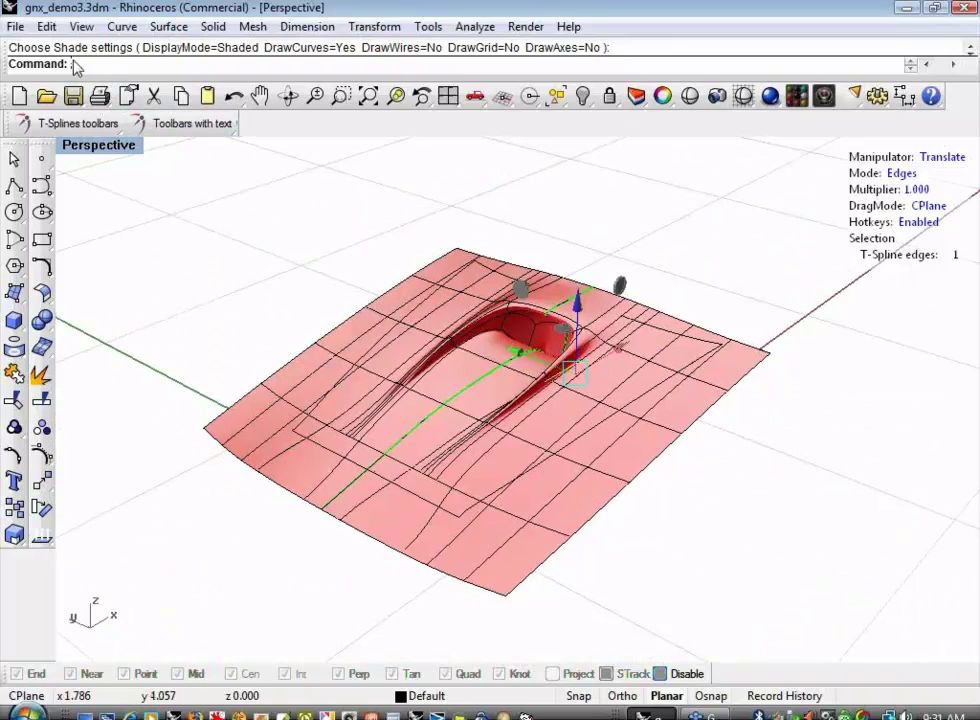
type("ZE")
key("Return")
left_click_drag(160, 198, 830, 600)
key("Return")
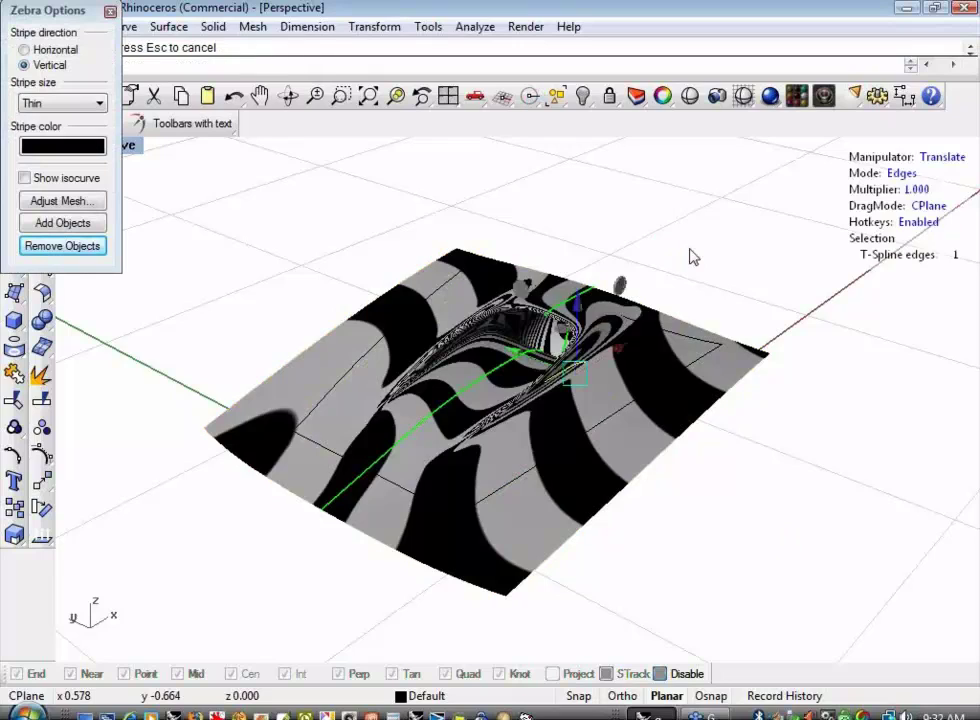
right_click_drag(691, 256, 234, 228)
left_click(80, 246)
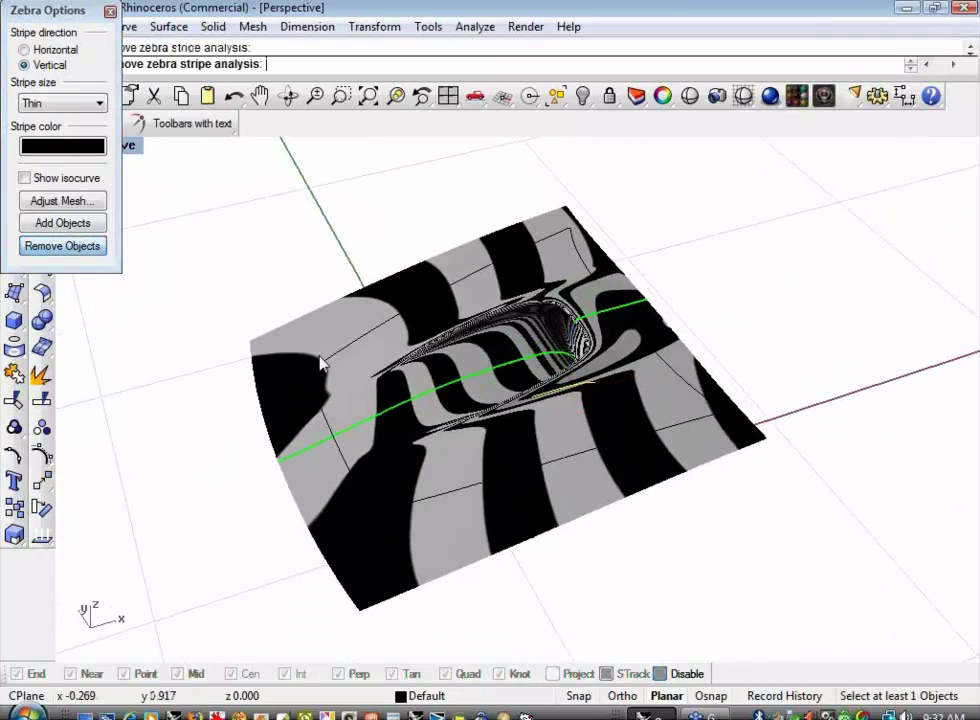
key("Return")
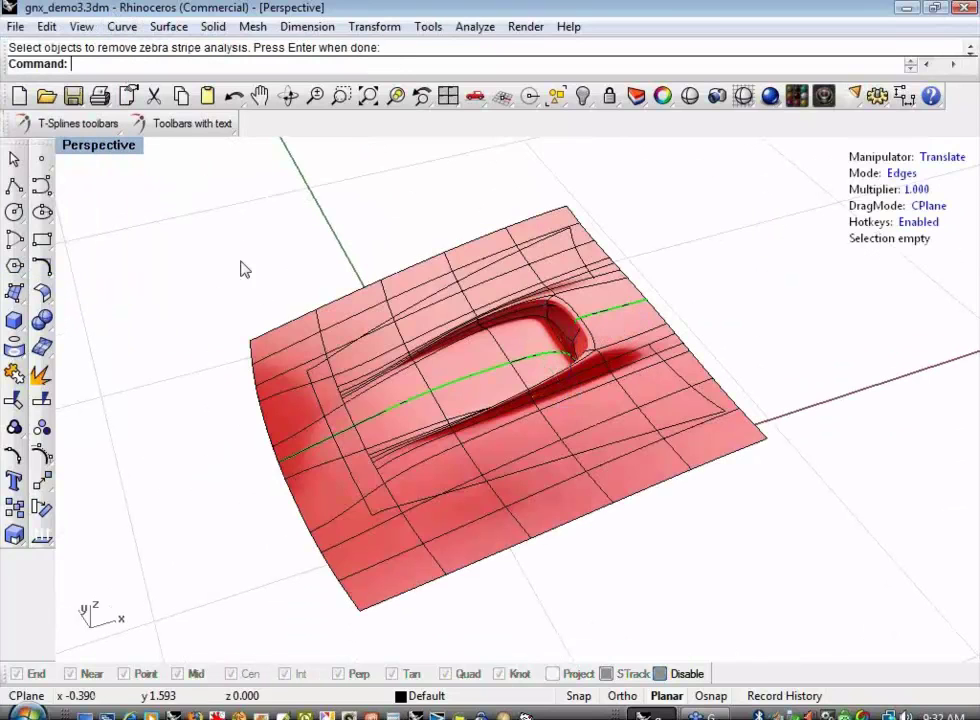
- Convert the hood T-spline to a Rhino surface
mouse_move(285, 249)
right_mouse_down()
mouse_move(396, 269)
mouse_move(328, 262)
mouse_move(214, 293)
mouse_move(208, 319)
right_mouse_up()
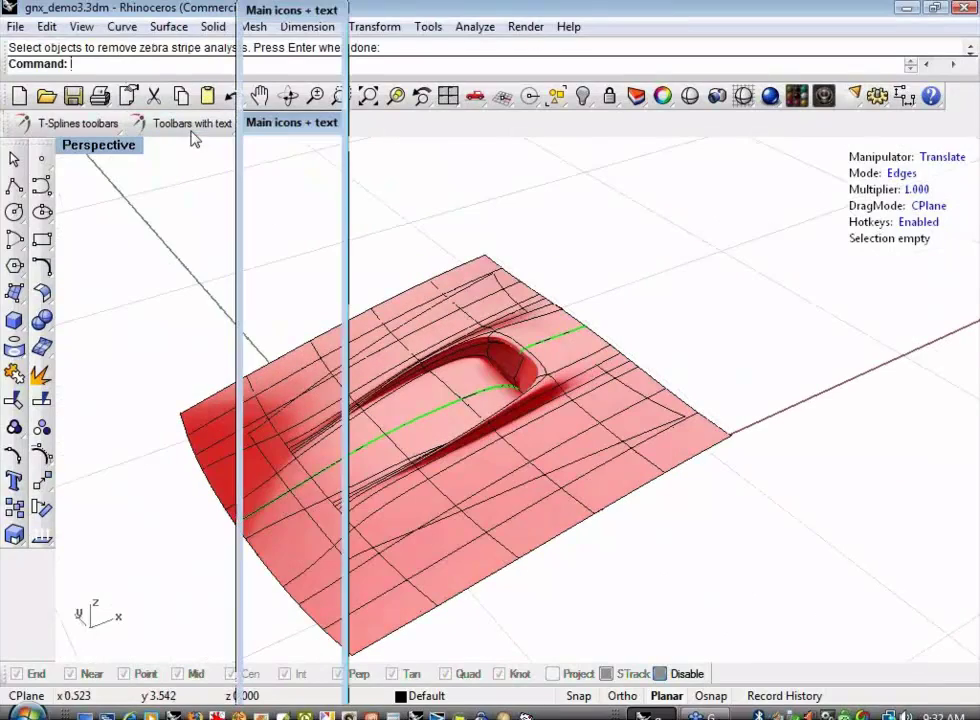
left_click(289, 36)
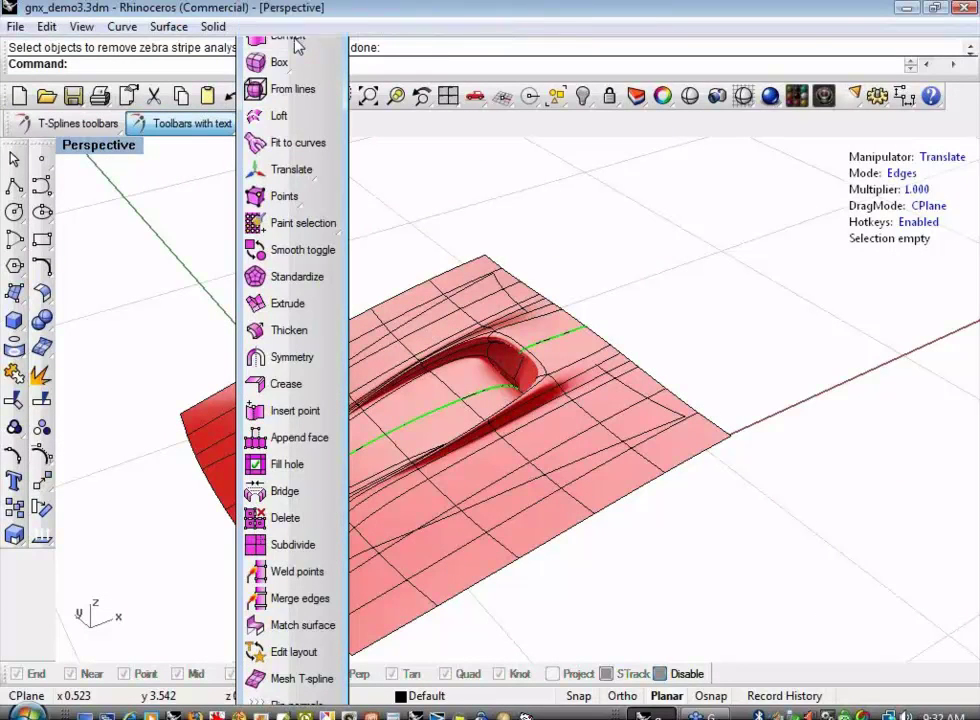
left_click(331, 367)
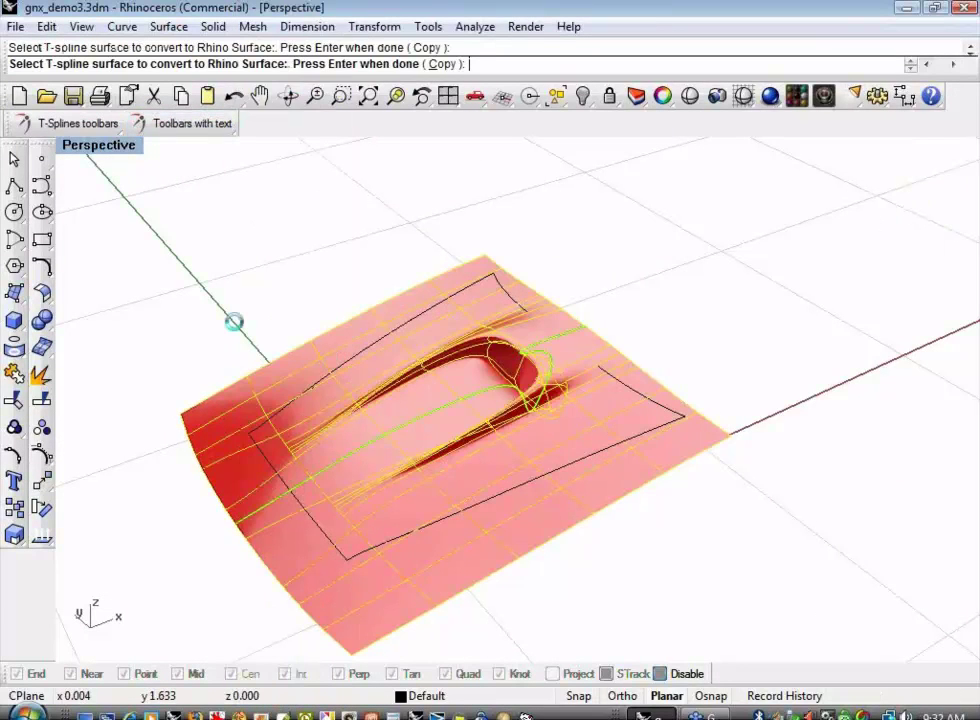
key("Return")
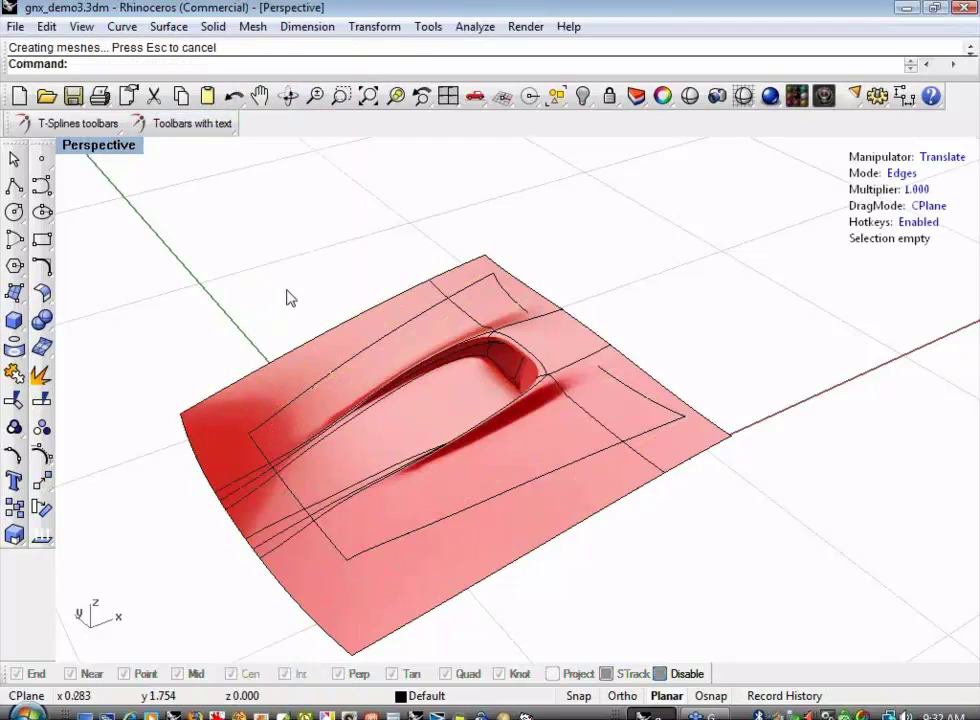
- Trim away the hood surface outside the closed hood outline curve, working in the Top view
right_click_drag(287, 297, 200, 262)
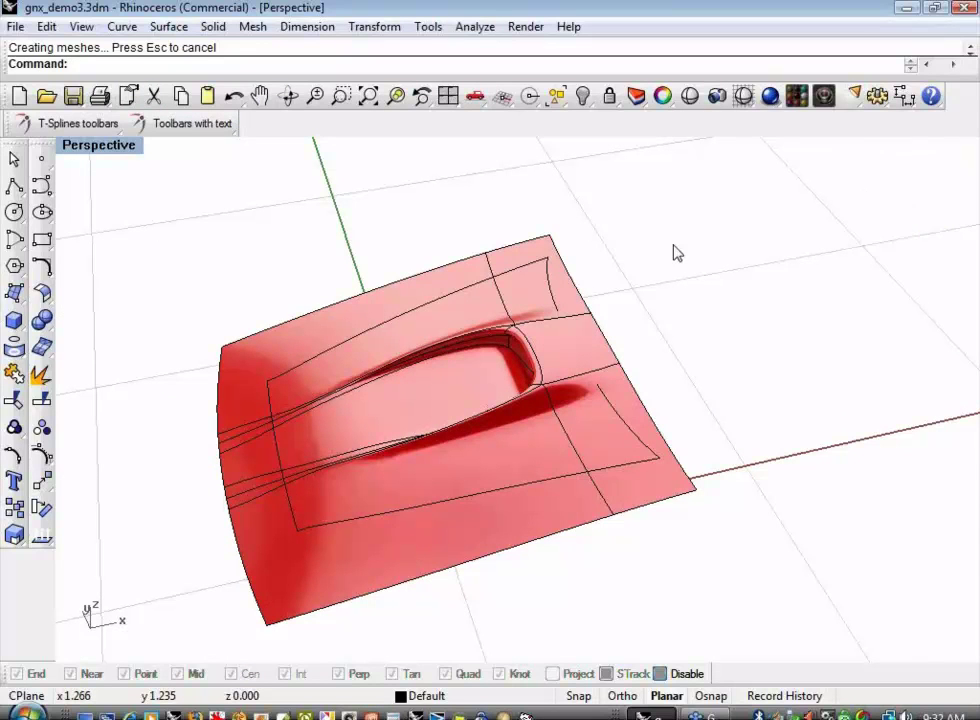
right_click_drag(685, 232, 652, 287)
key("ctrl+F1")
key("ctrl+shift+e")
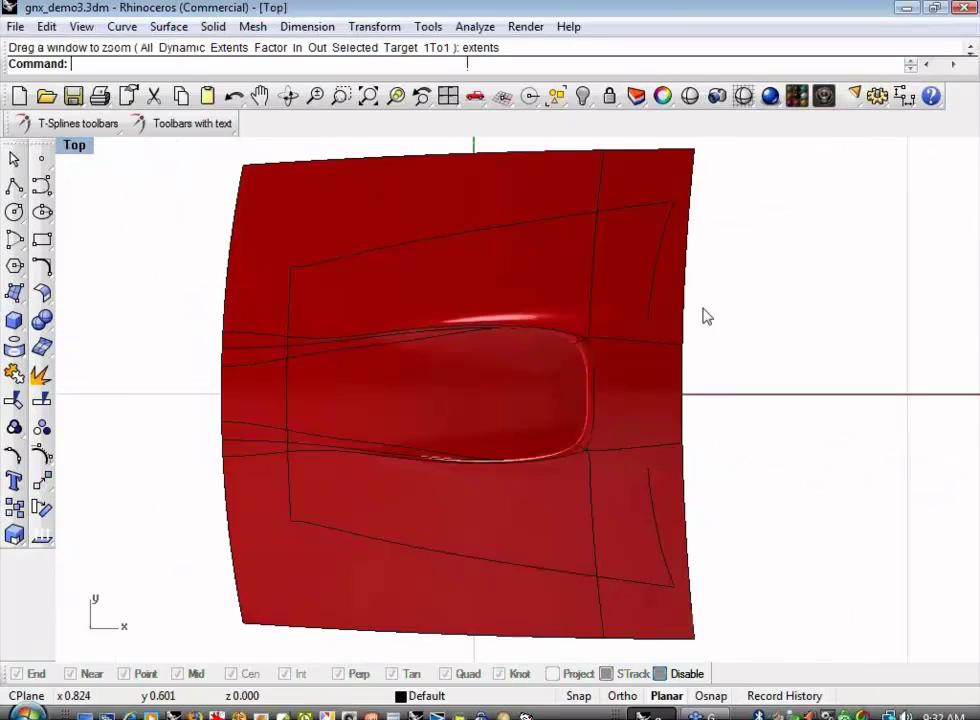
left_click(491, 249)
left_click(562, 292)
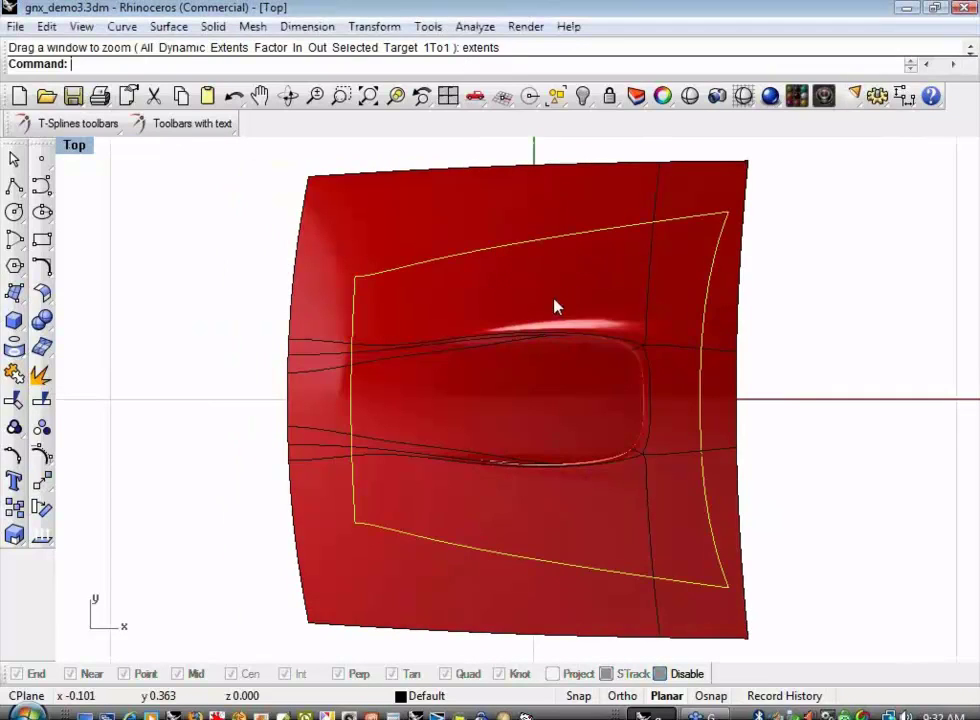
key("ctrl+t")
left_click(389, 225)
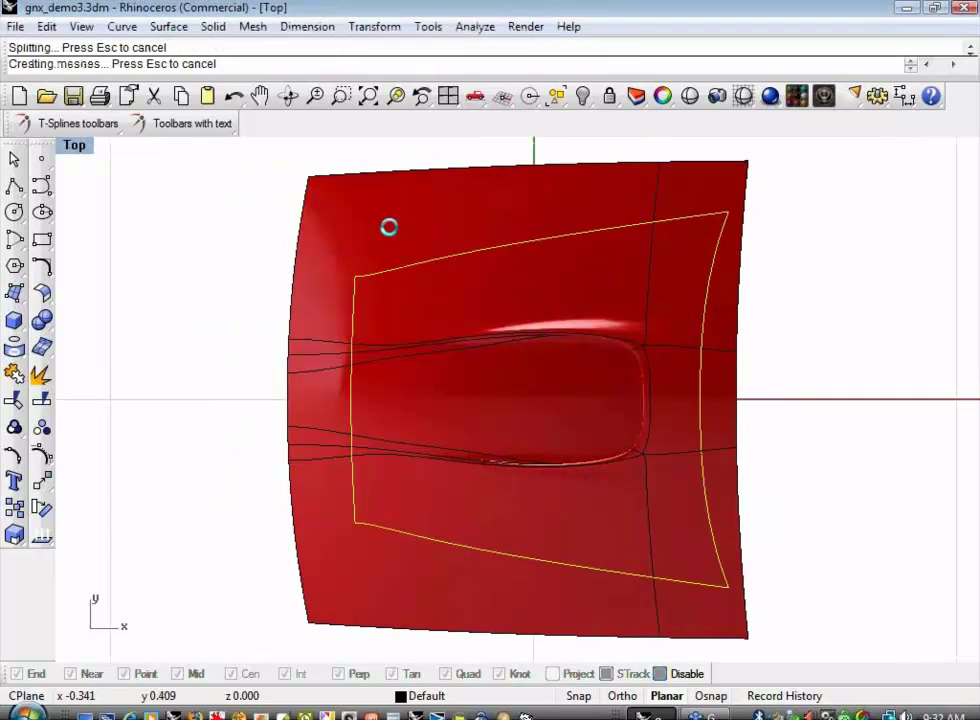
- Finish the trim in the perspective view and show the hidden rest of the car around the hood
key("ctrl+F3")
key("ctrl+shift+e")
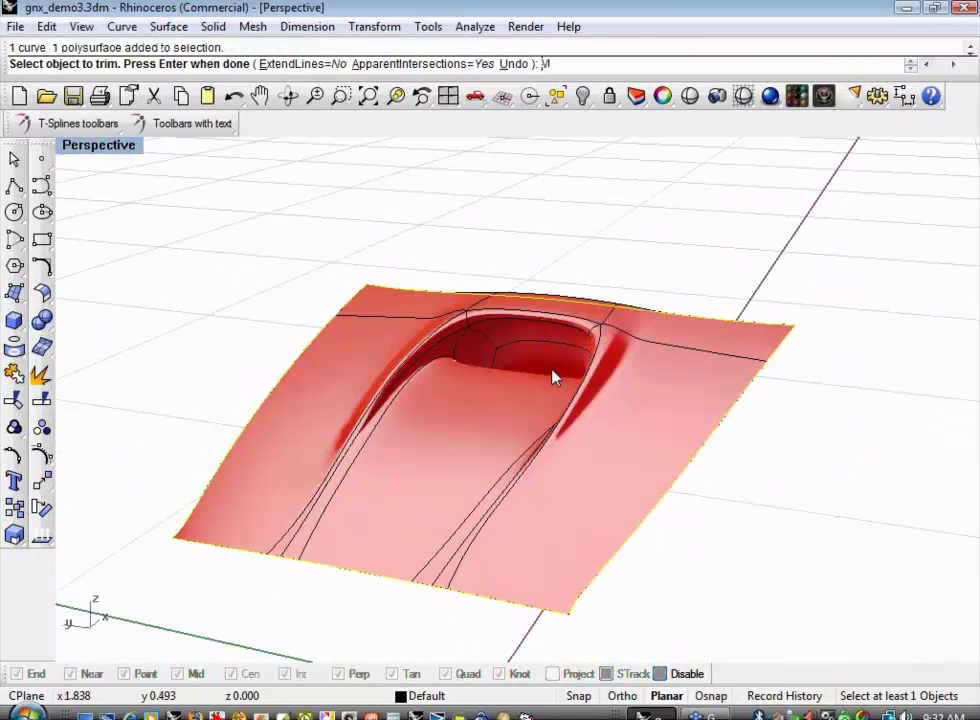
left_click(552, 370)
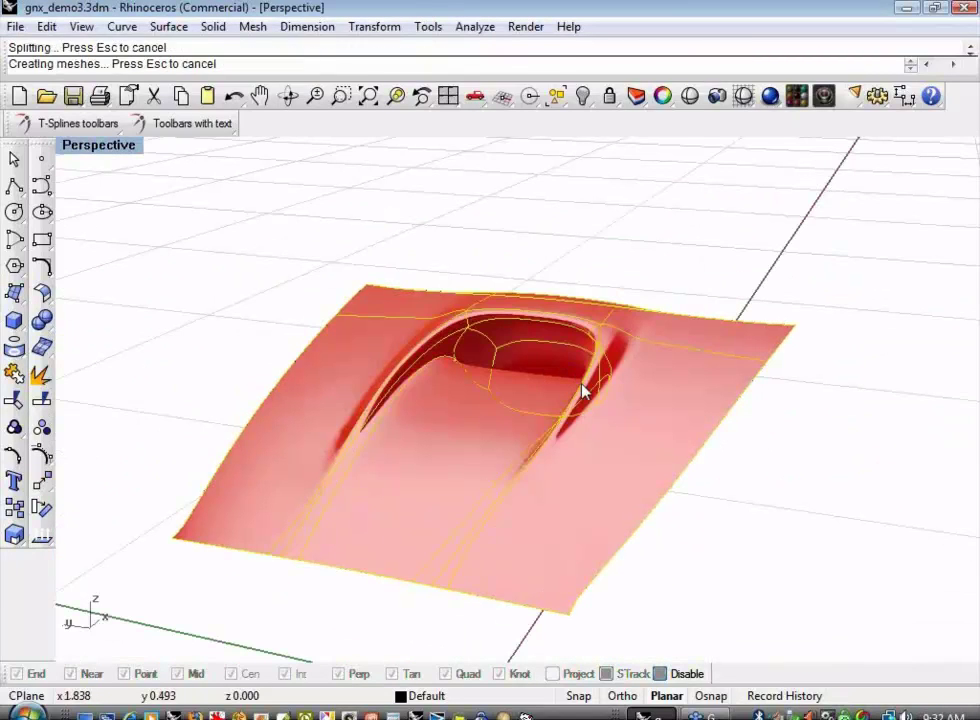
right_click_drag(583, 385, 566, 370, "shift")
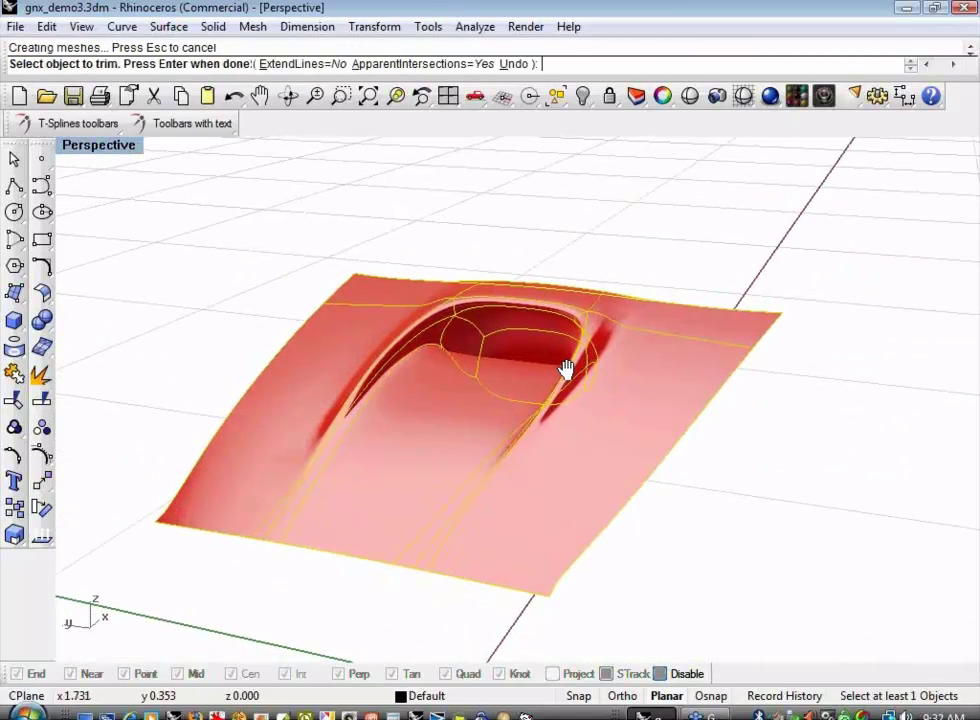
key("Return")
key("ctrl+alt+h")
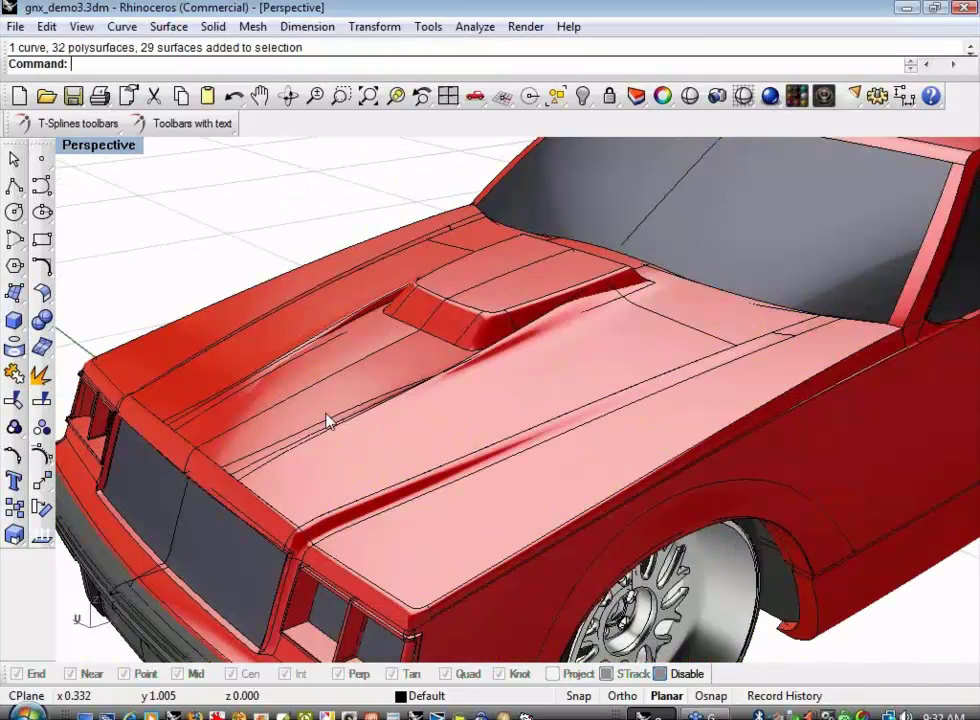
- Delete the leftover hood outline curve
type("cc")
key("Return")
key("Delete")
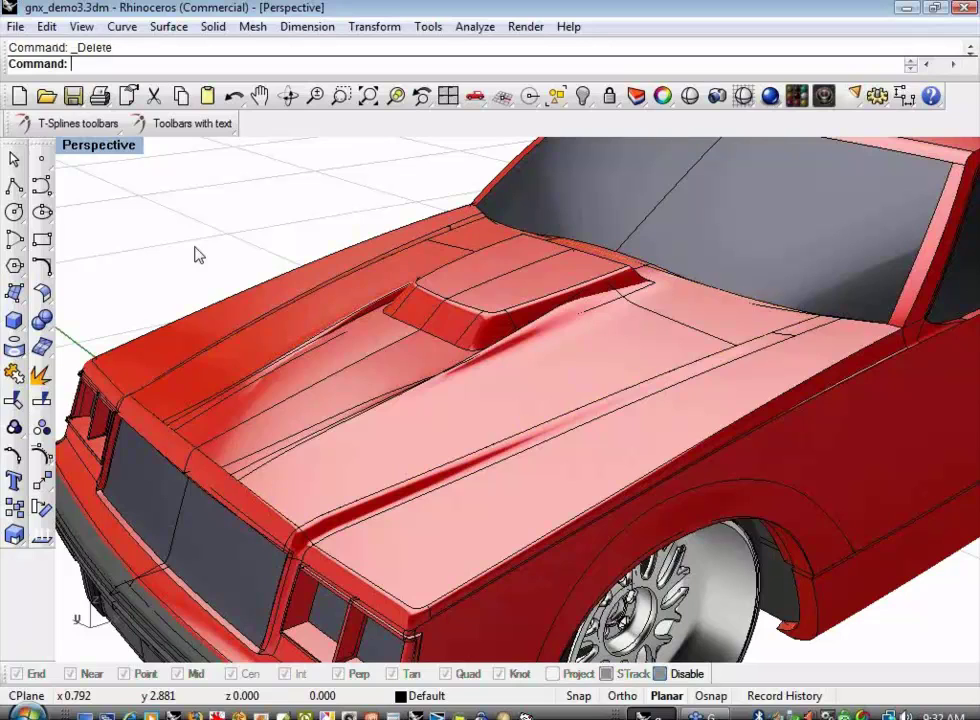
- Join the trimmed hood to the surrounding car body
left_click(368, 424)
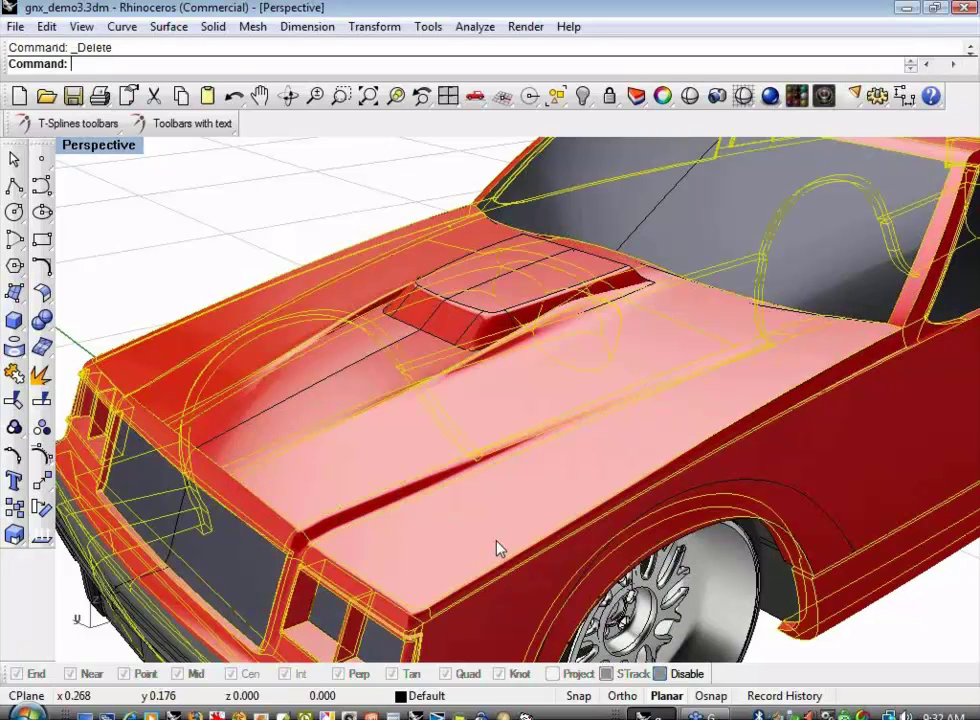
type("join")
key("Return")
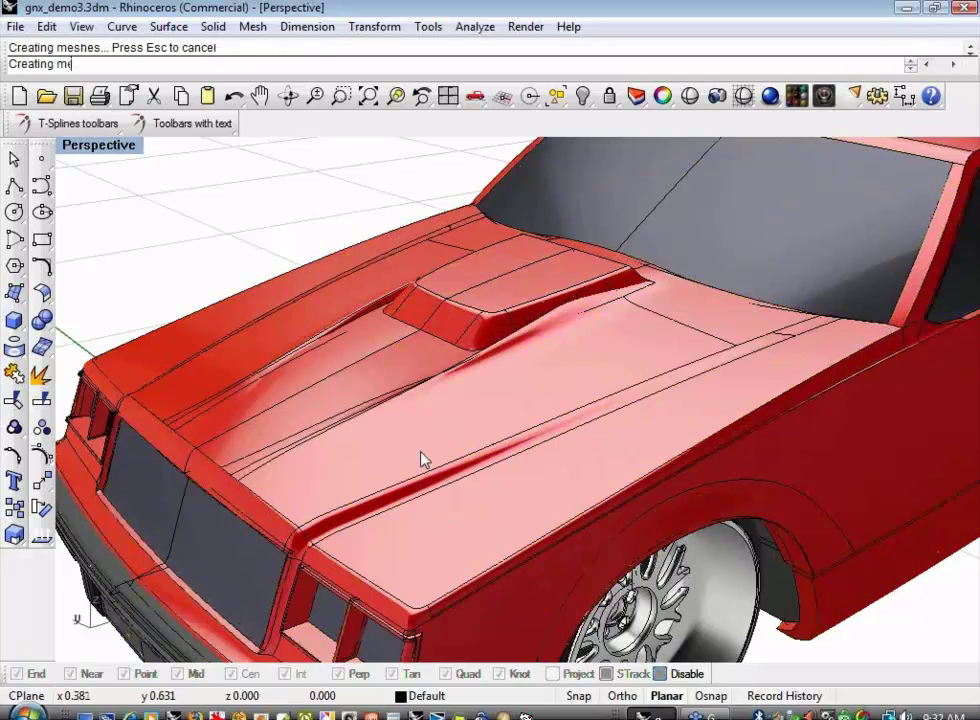
left_click(422, 458)
left_click(212, 212)
- Hide the old angular scoop that covers the new scoop opening
left_click(475, 328)
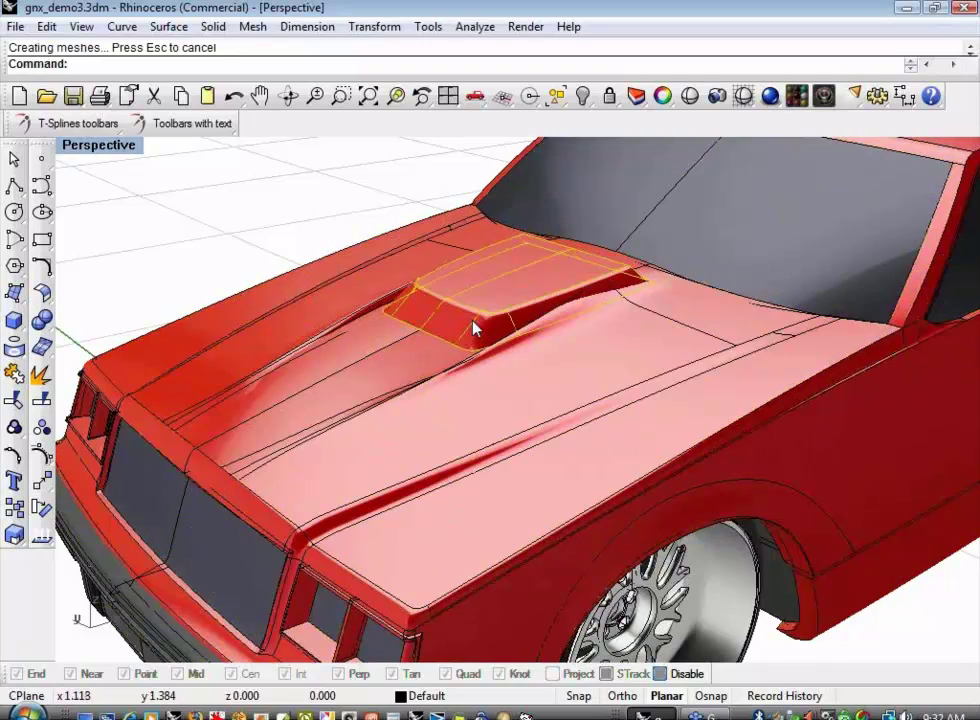
key("ctrl+h")
left_click(380, 350)
key("Escape")
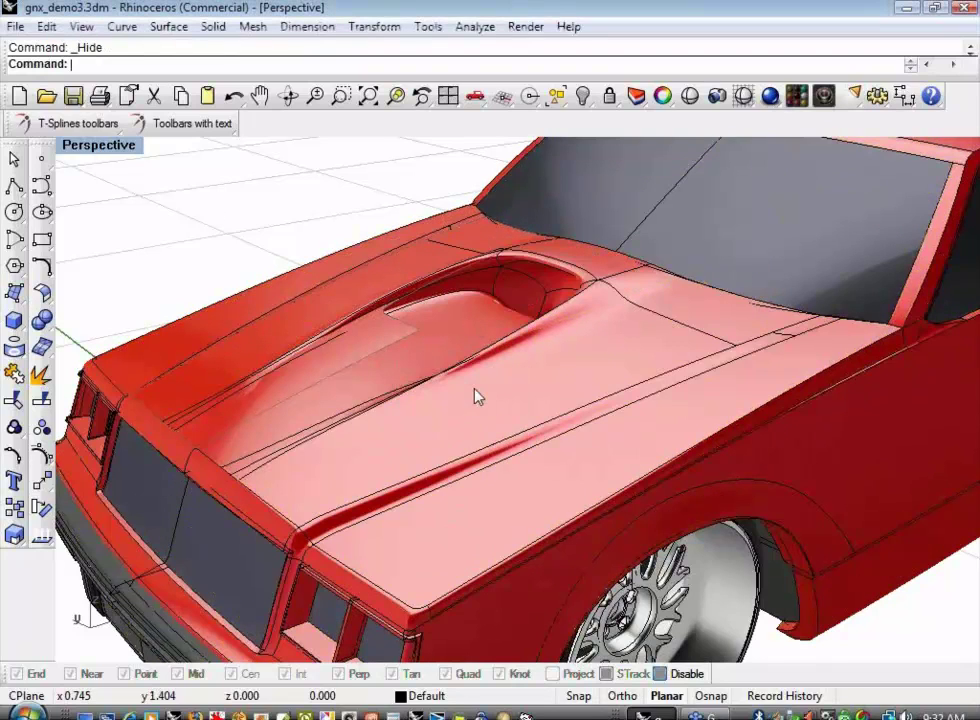
- Run a naked-edge analysis on the joined body and hood polysurface
left_click(421, 416)
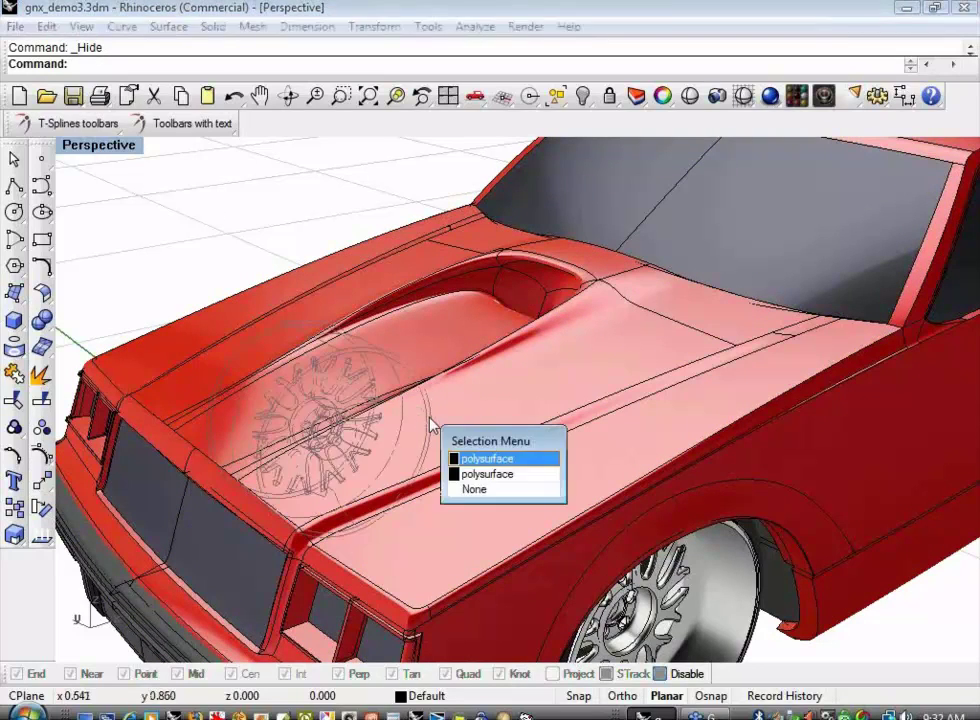
key("Return")
middle_click(231, 250)
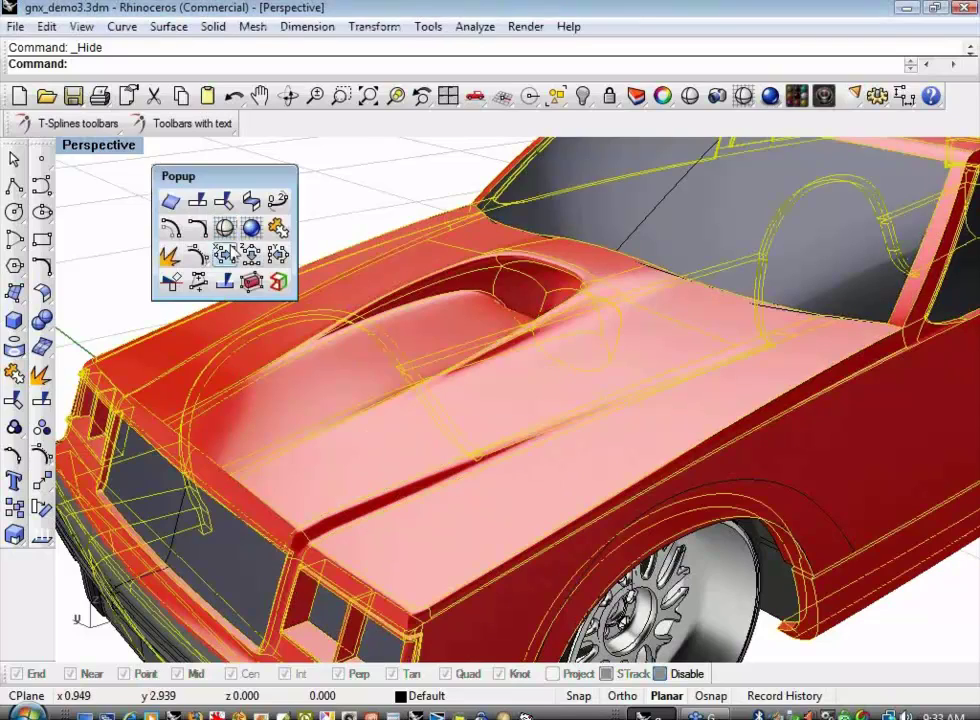
left_click(278, 280)
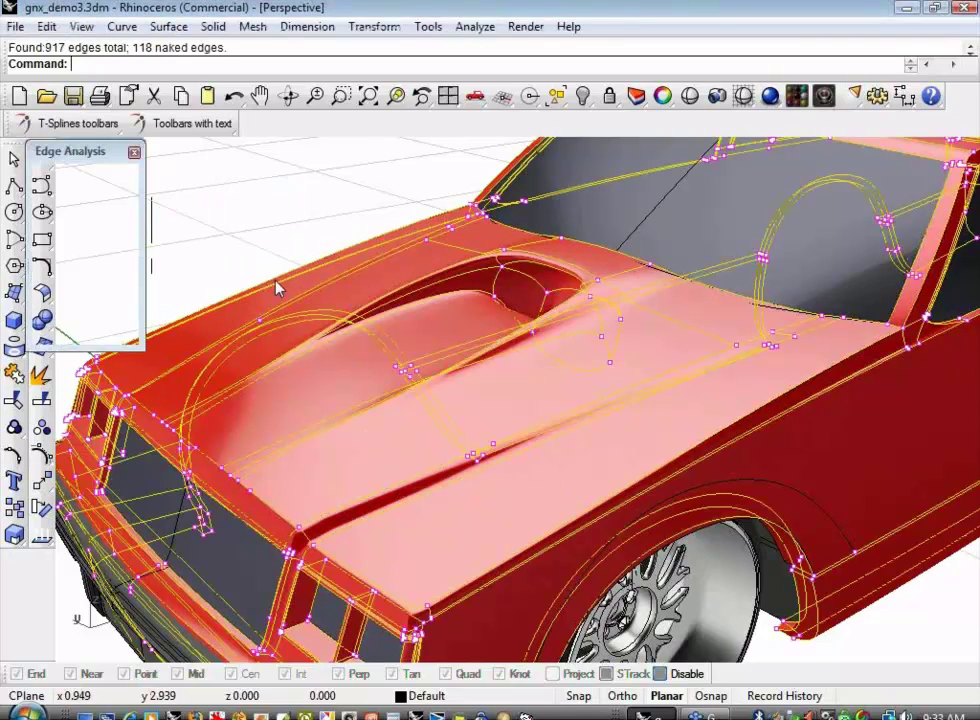
- Inspect the seams around the hood, and preview the car shaded without wires from the front, above and a distance
mouse_move(277, 288)
right_mouse_down()
mouse_move(313, 247)
mouse_move(573, 400)
mouse_move(680, 358)
right_mouse_up()
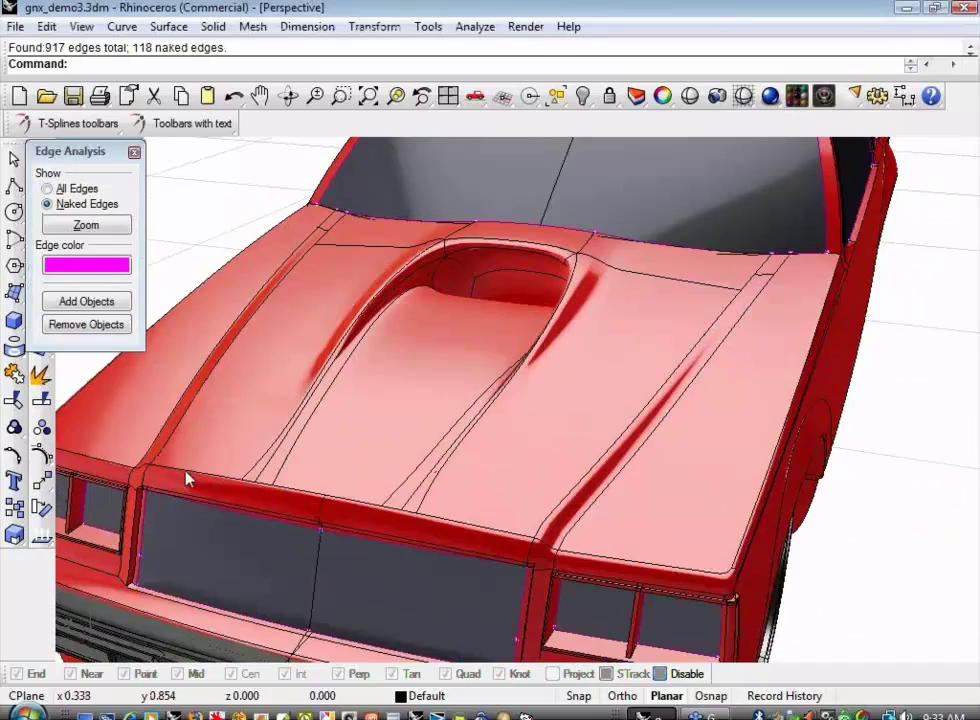
mouse_move(188, 477)
right_mouse_down()
mouse_move(516, 486)
mouse_move(328, 455)
mouse_move(340, 440)
right_mouse_up()
left_click(690, 98)
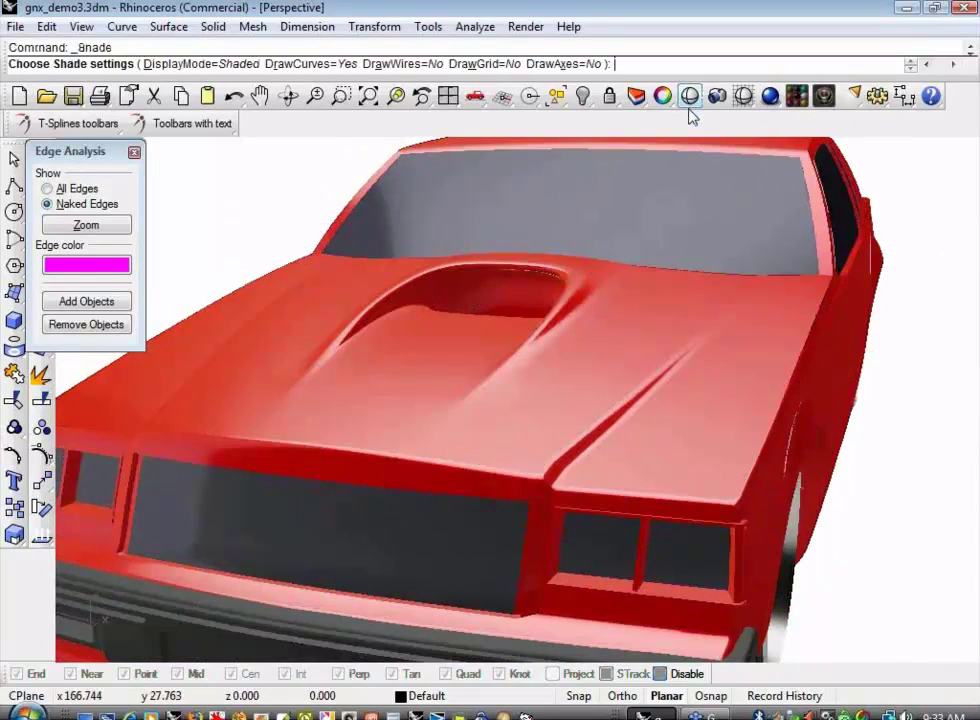
mouse_move(628, 317)
right_mouse_down()
mouse_move(584, 328)
mouse_move(650, 383)
mouse_move(584, 319)
mouse_move(337, 367)
mouse_move(260, 440)
mouse_move(343, 444)
mouse_move(475, 387)
mouse_move(701, 424)
right_mouse_up()
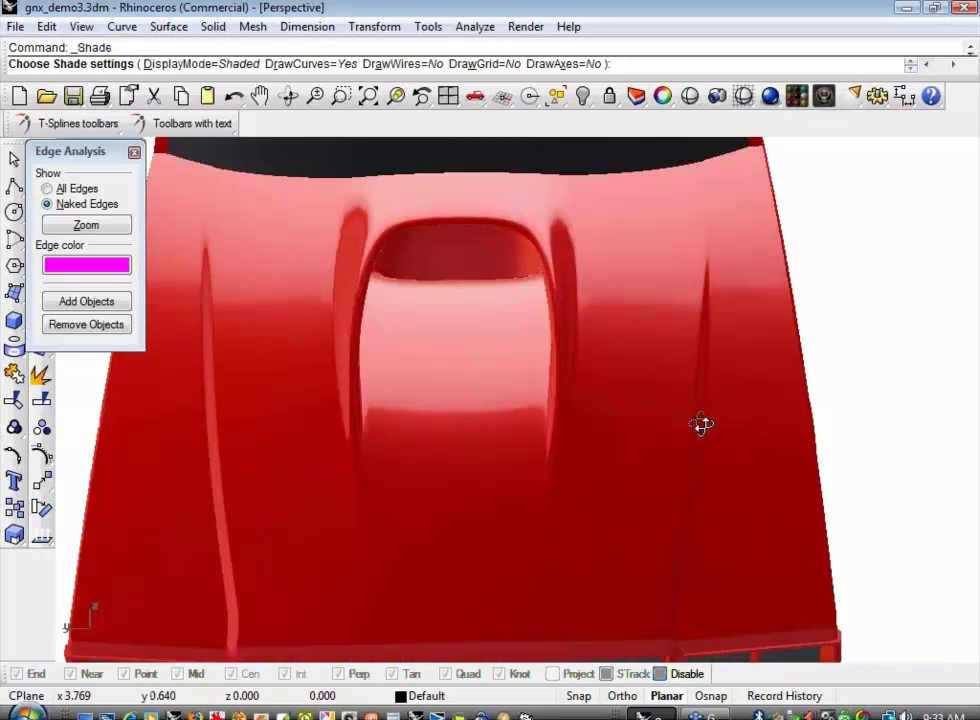
scroll(701, 424, "down", 5)
right_click_drag(516, 346, 393, 239)
scroll(344, 267, "up", 1)
right_click_drag(344, 267, 366, 221, "shift")
scroll(357, 243, "up", 1)
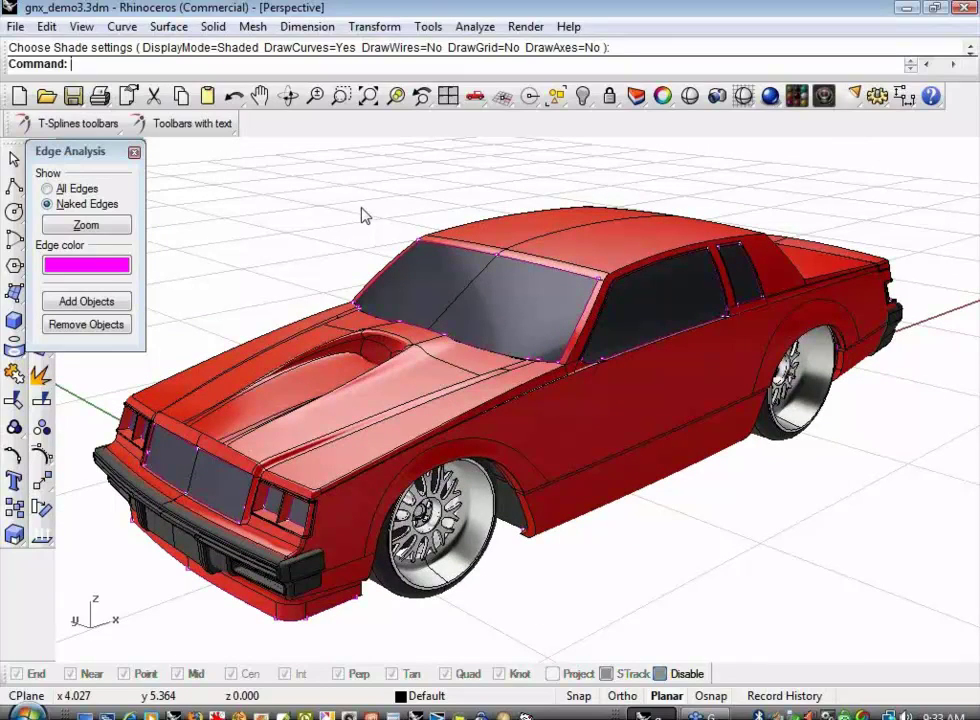
- View the finished car from a low front three-quarter angle and close the program window
right_click_drag(363, 218, 673, 243)
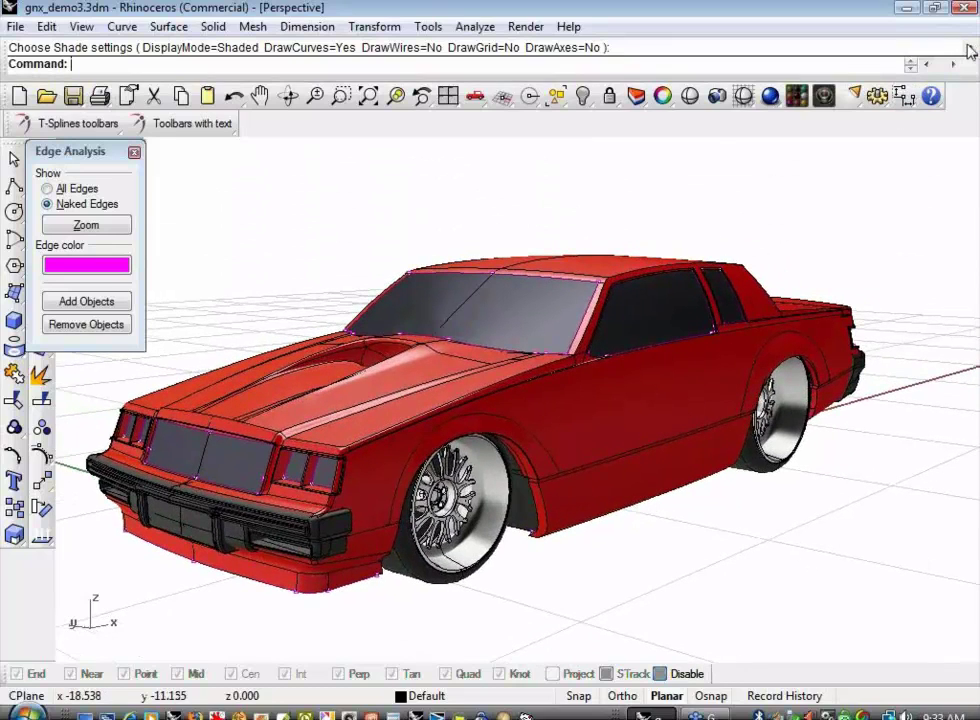
left_click(964, 8)
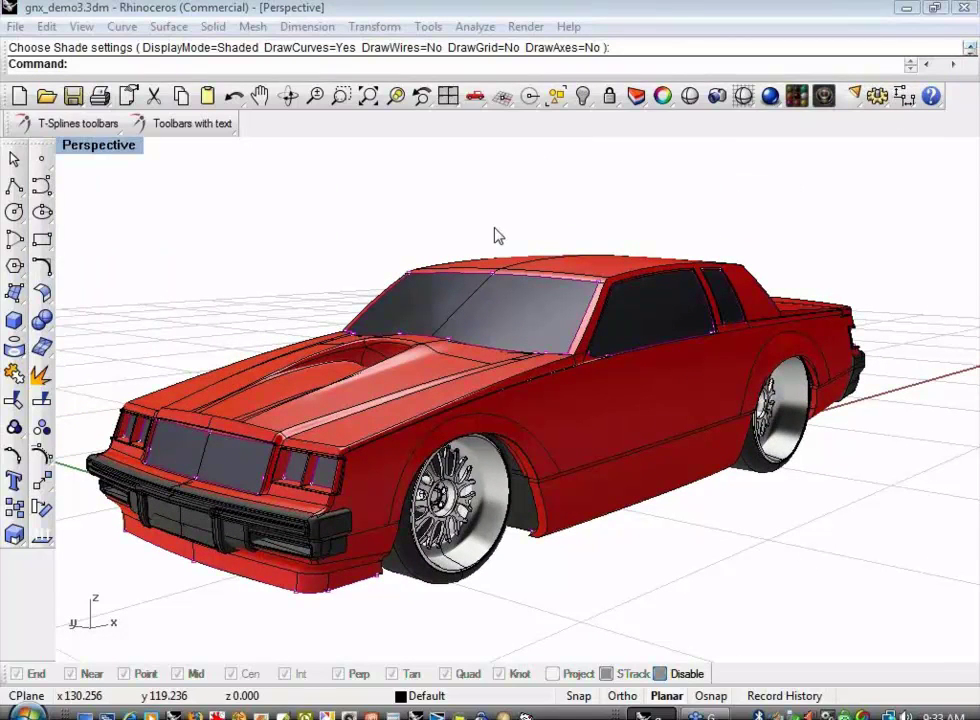